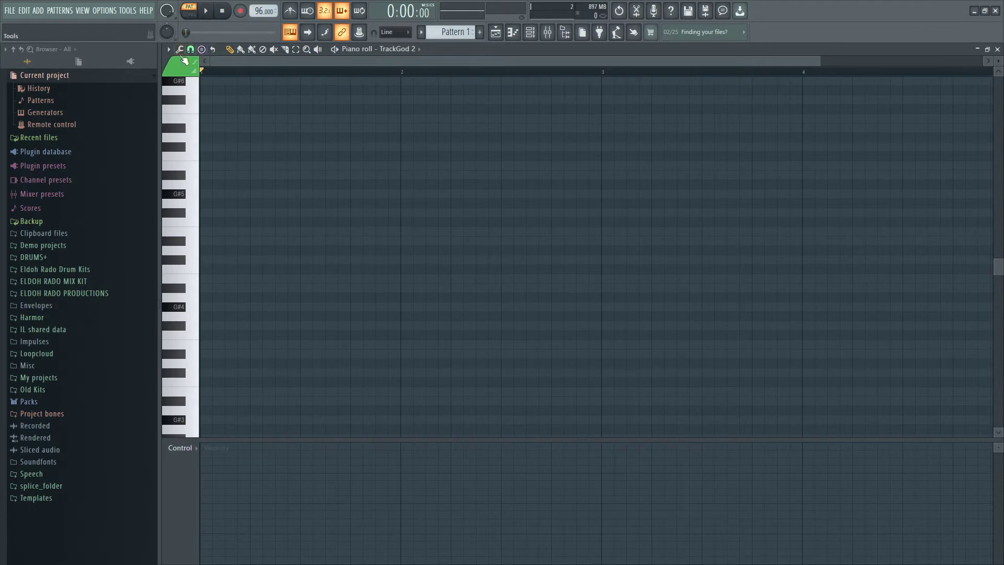
# Step: Set the root note of the piano roll's scale highlighting to E
pyautogui.click(168, 49)
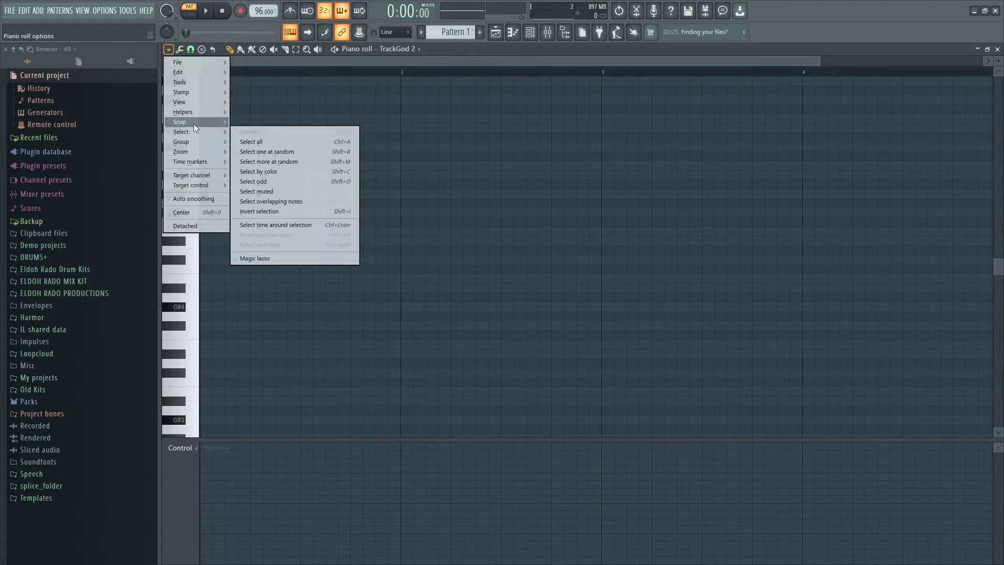
pyautogui.moveTo(194, 114)
pyautogui.moveTo(271, 123)
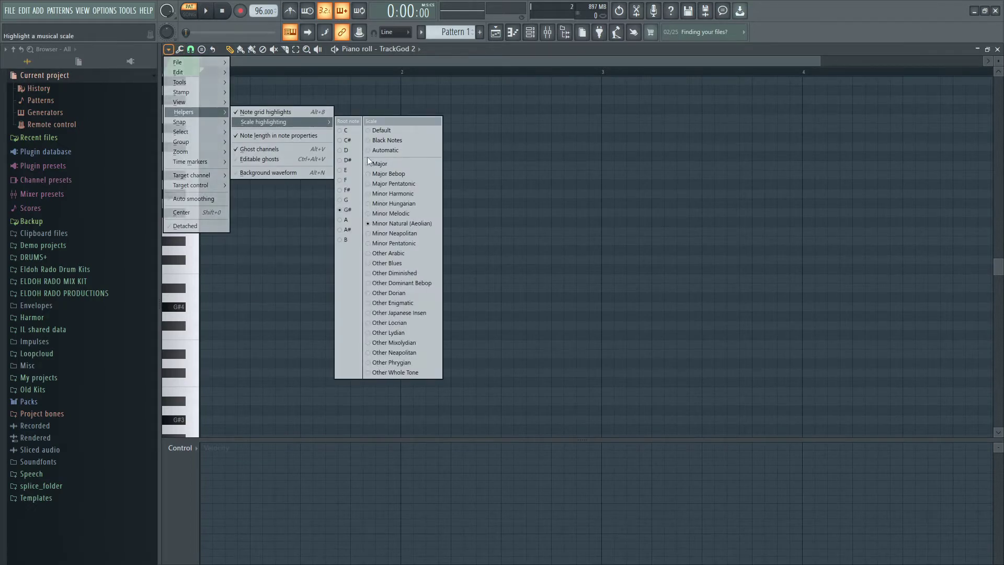
pyautogui.click(347, 179)
pyautogui.scroll(-3, 300, 217)
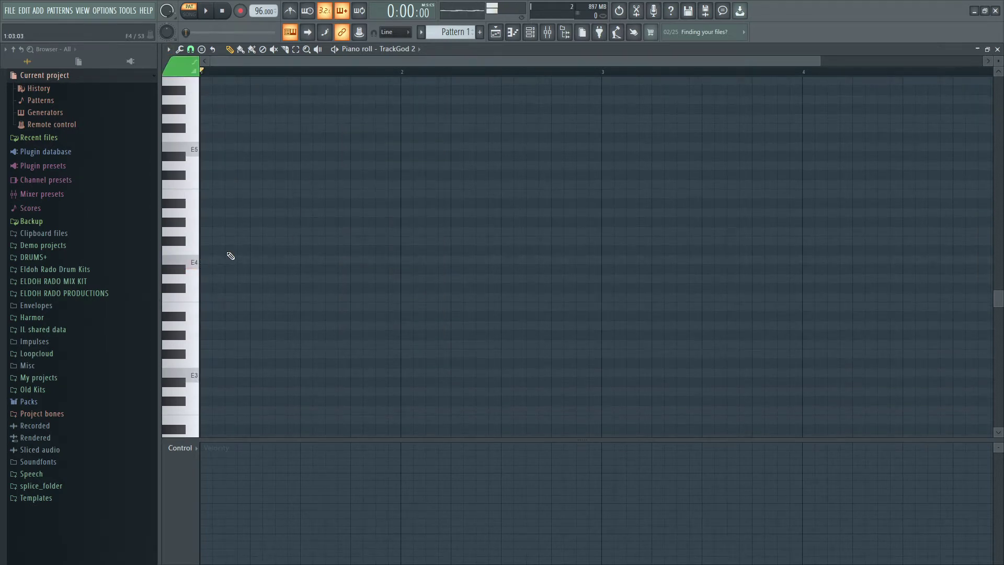
# Step: Try a short E4 note at the start, turn on the metronome and briefly play the empty pattern
pyautogui.moveTo(205, 261)
pyautogui.mouseDown()
pyautogui.moveTo(320, 260)
pyautogui.moveTo(201, 259)
pyautogui.mouseUp()
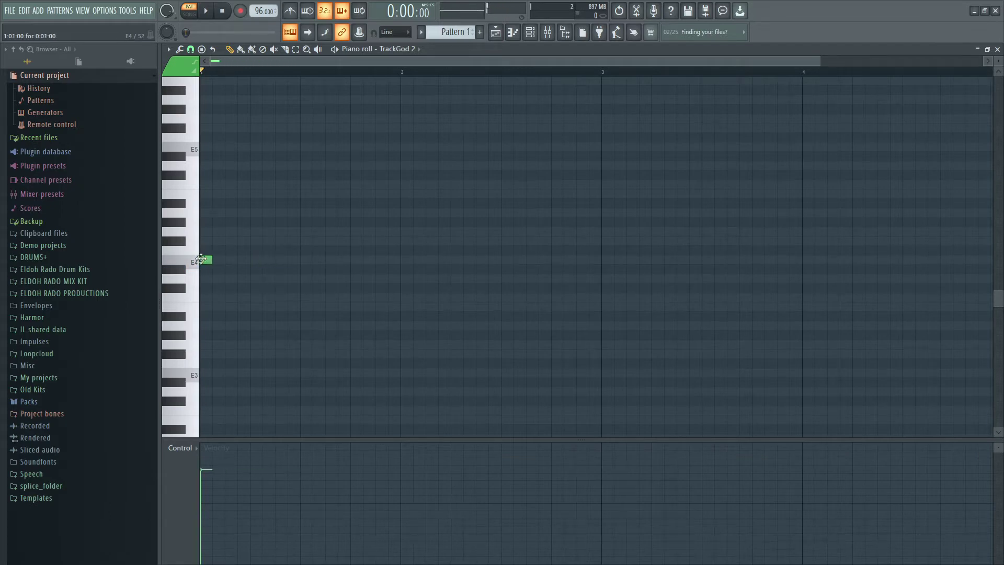
pyautogui.click(207, 14)
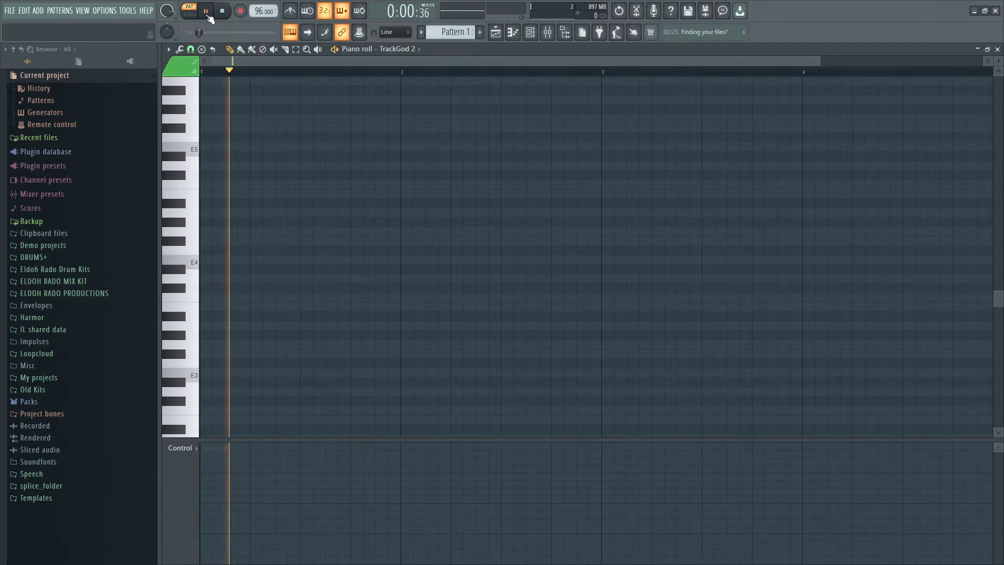
pyautogui.click(223, 11)
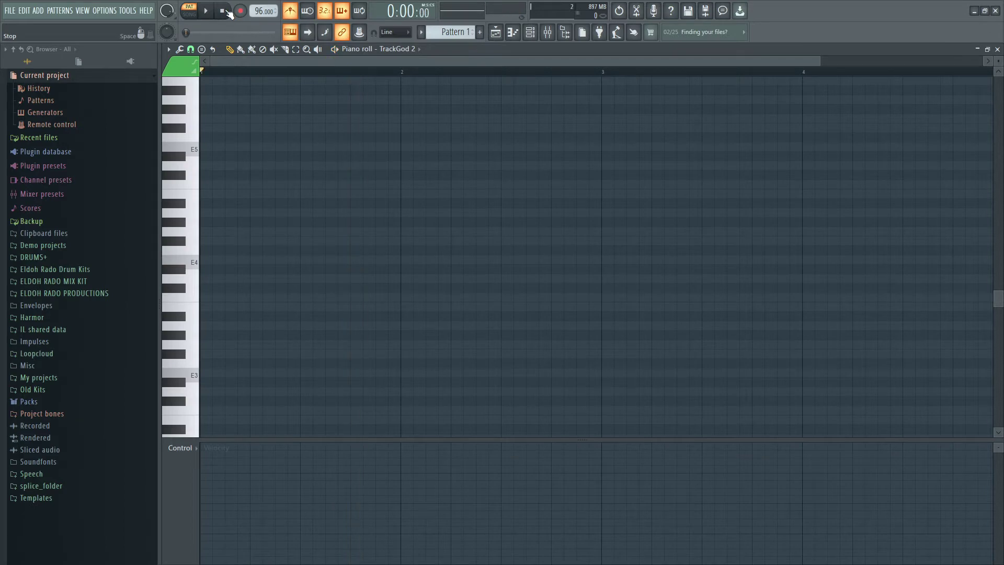
pyautogui.press('space')
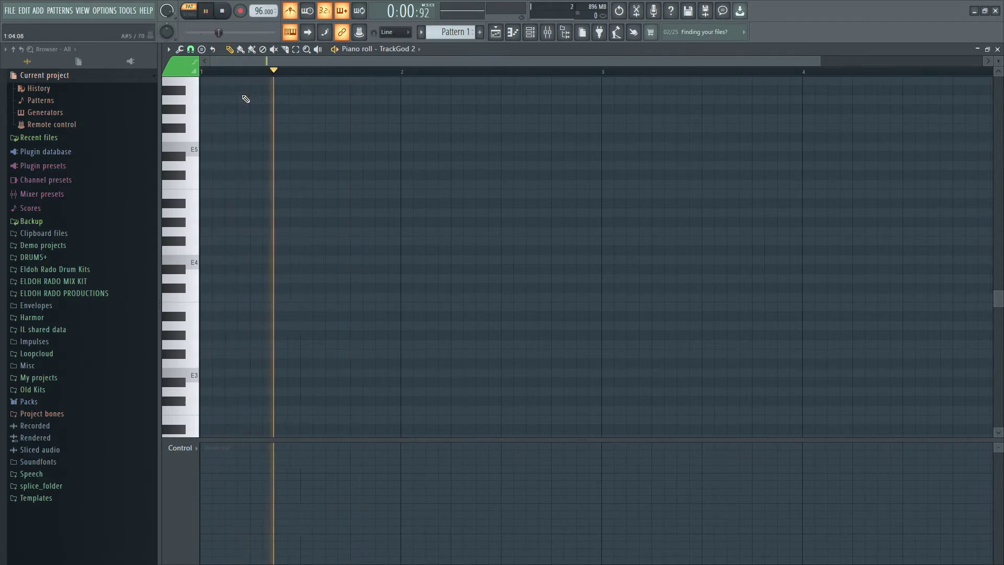
pyautogui.press('space')
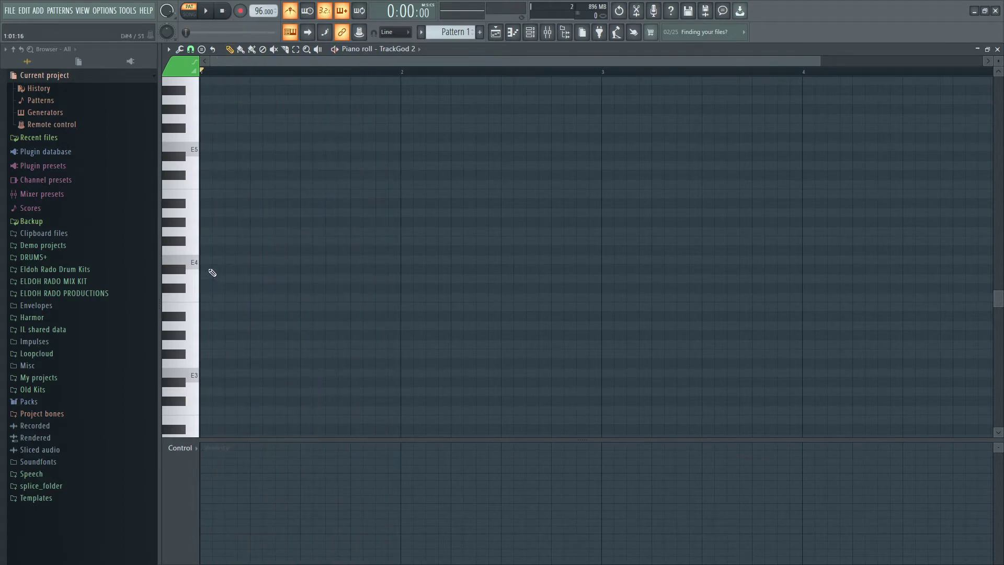
# Step: Draw a chord of E4, G4 and D5, each 10 steps long, at the start of bar 1 and audition it
pyautogui.moveTo(209, 258); pyautogui.dragTo(328, 261)
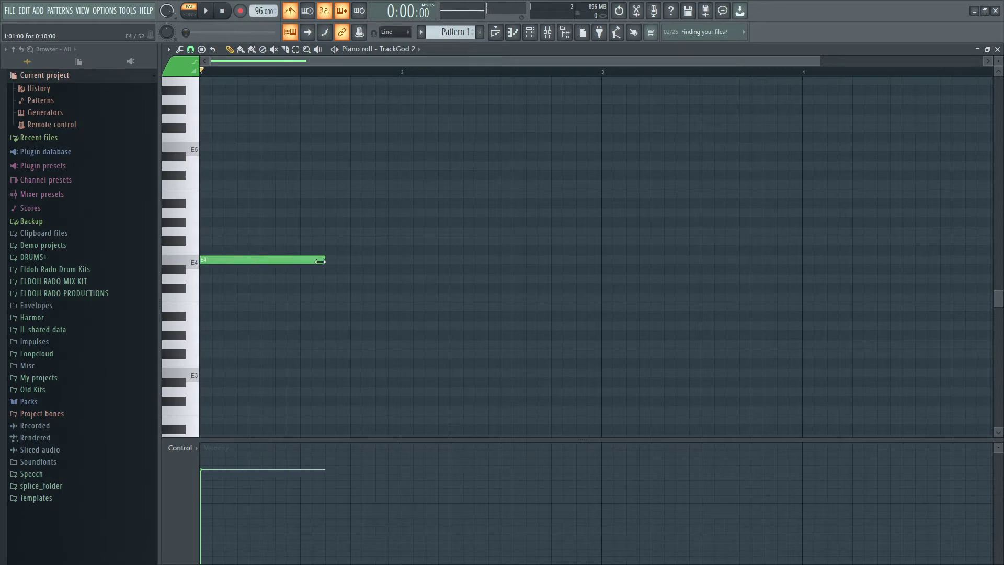
pyautogui.click(210, 233)
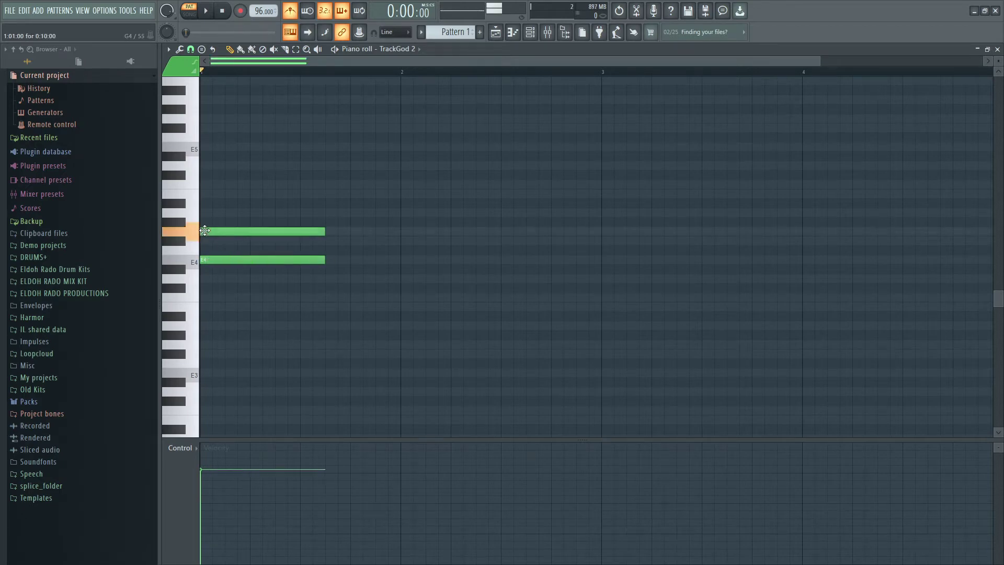
pyautogui.click(208, 166)
pyautogui.press('space')
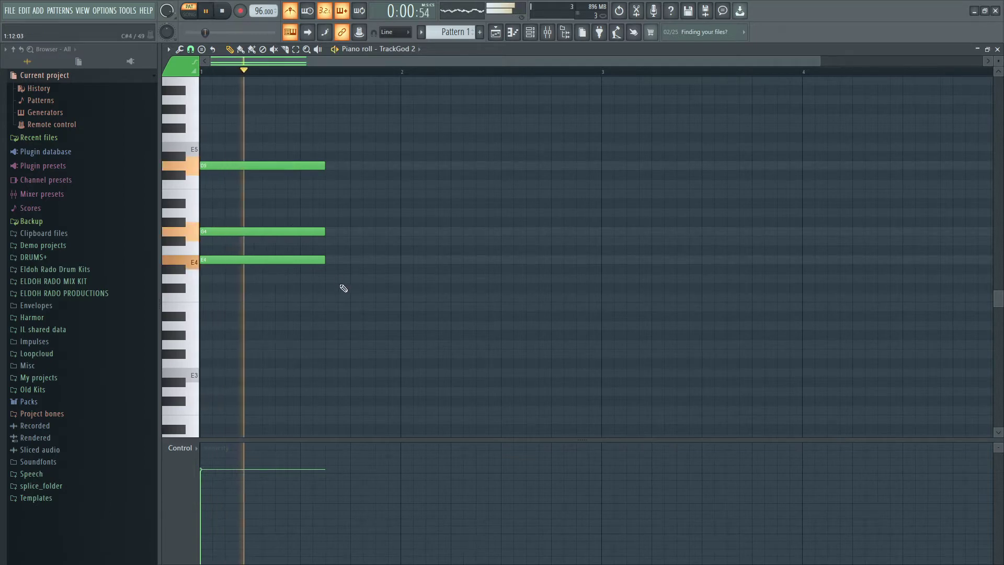
pyautogui.press('space')
pyautogui.press('space')
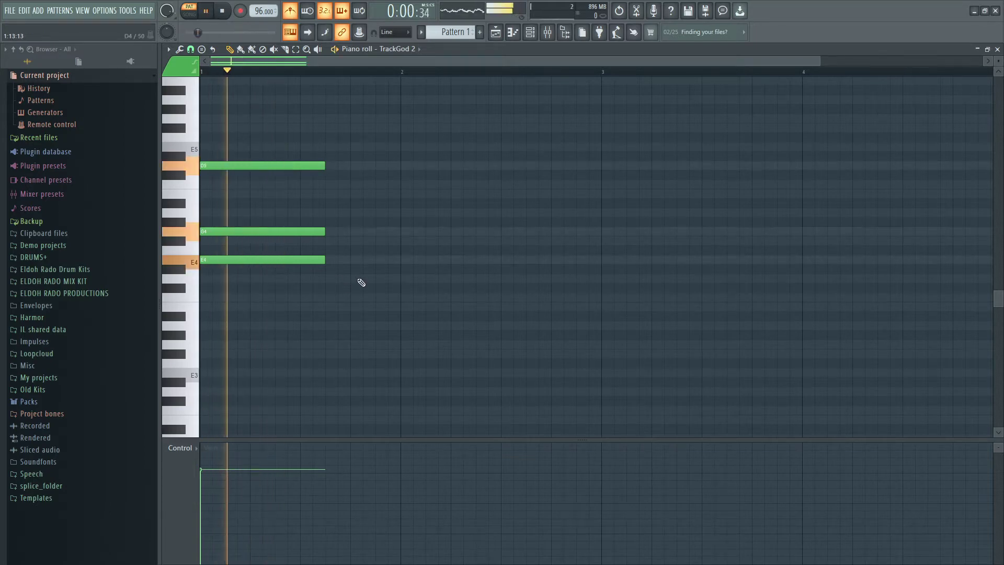
pyautogui.press('space')
# Step: Shorten the first chord to 6 steps, add a 6-step chord of B3, D4 and A4 at step 7, and play both
pyautogui.moveTo(352, 301); pyautogui.dragTo(281, 171)
pyautogui.moveTo(289, 307); pyautogui.dragTo(284, 308)
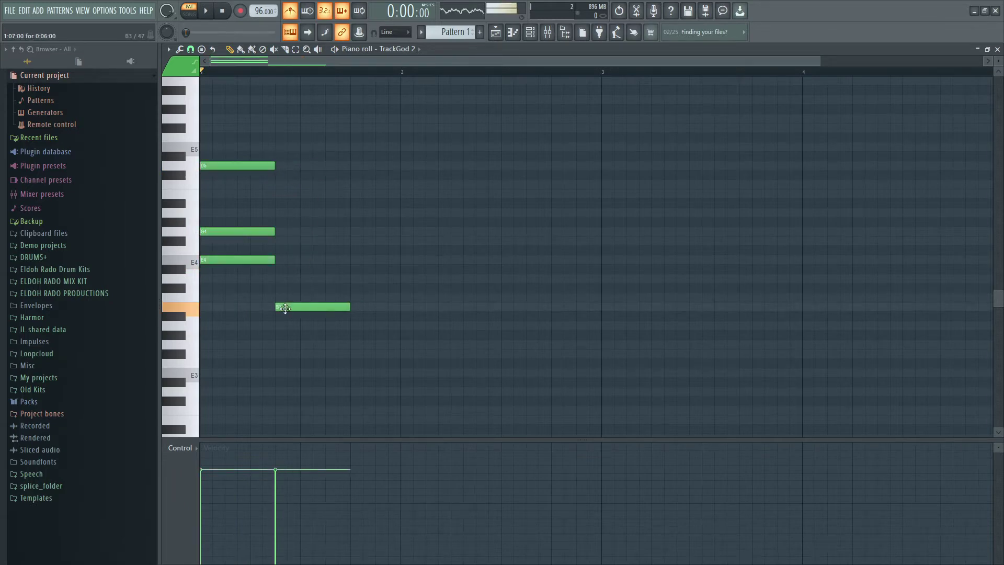
pyautogui.click(279, 279)
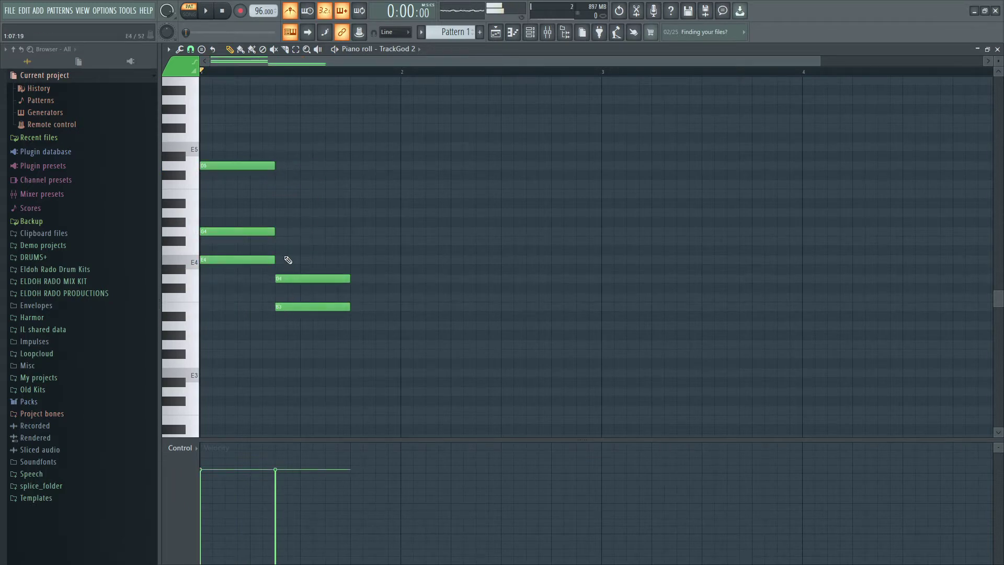
pyautogui.click(278, 213)
pyautogui.press('space')
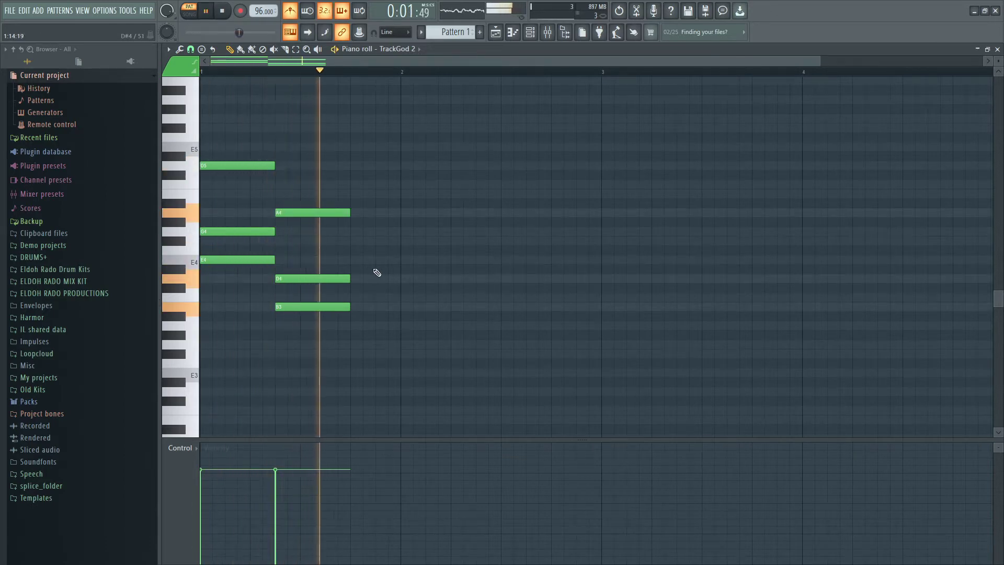
pyautogui.press('space')
# Step: Extend the second chord's three notes to 10 steps, up to the end of bar 1, and audition the progression
pyautogui.moveTo(369, 341); pyautogui.dragTo(390, 210)
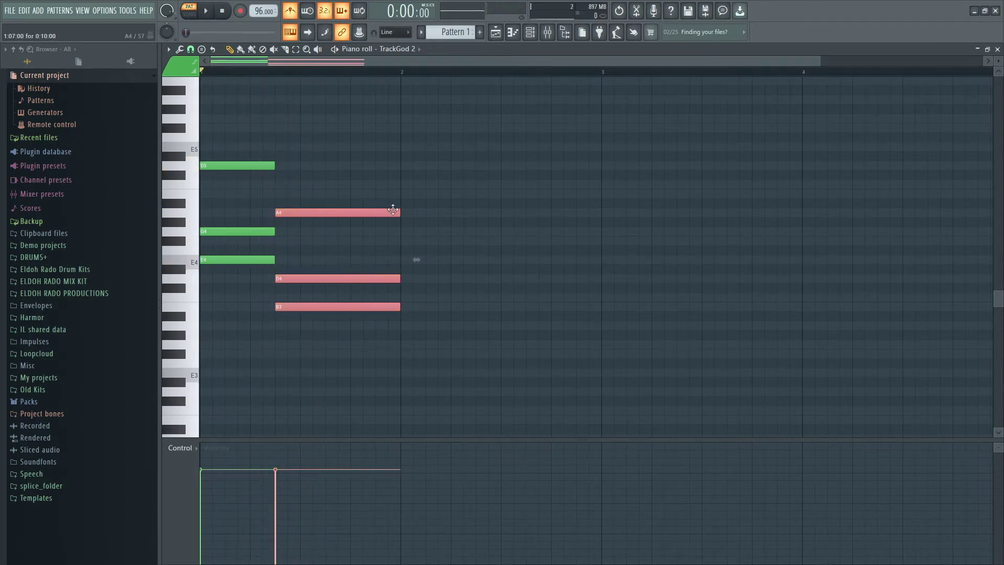
pyautogui.press('space')
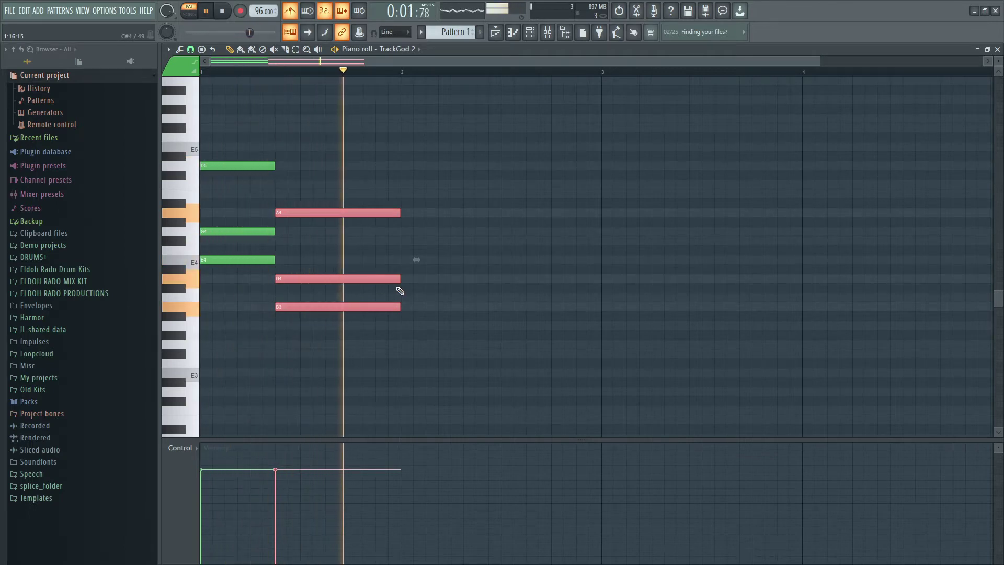
pyautogui.press('space')
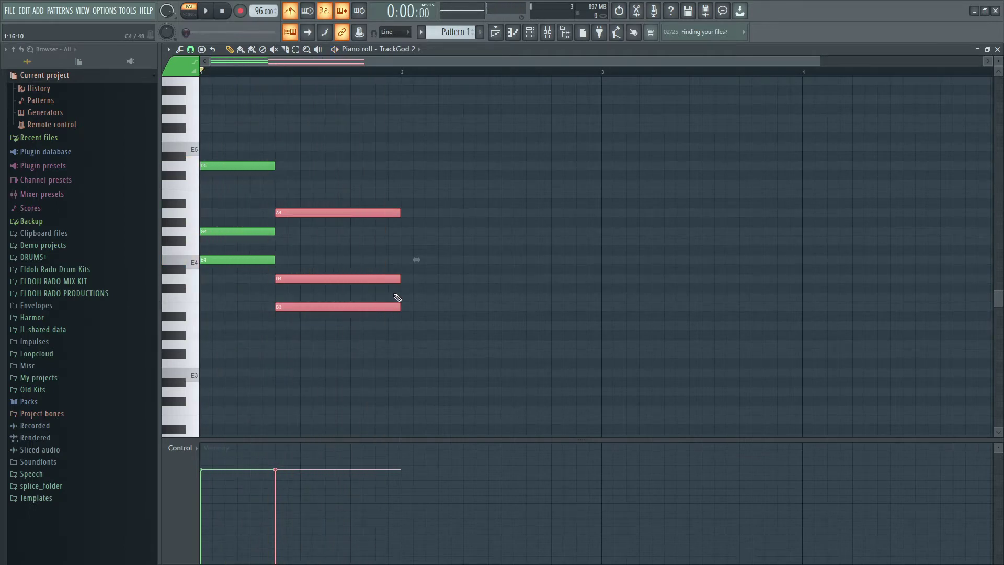
pyautogui.press('space')
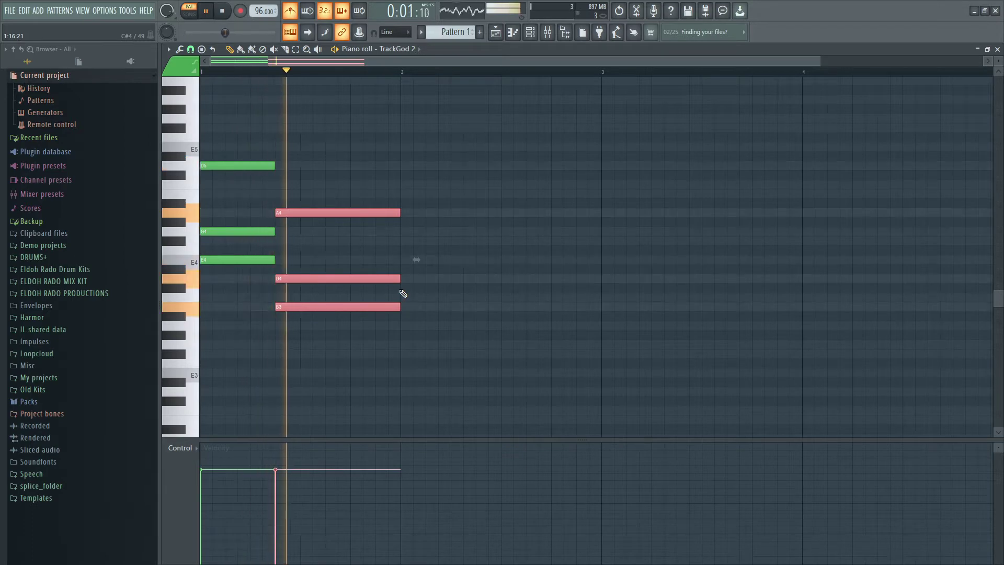
pyautogui.press('space')
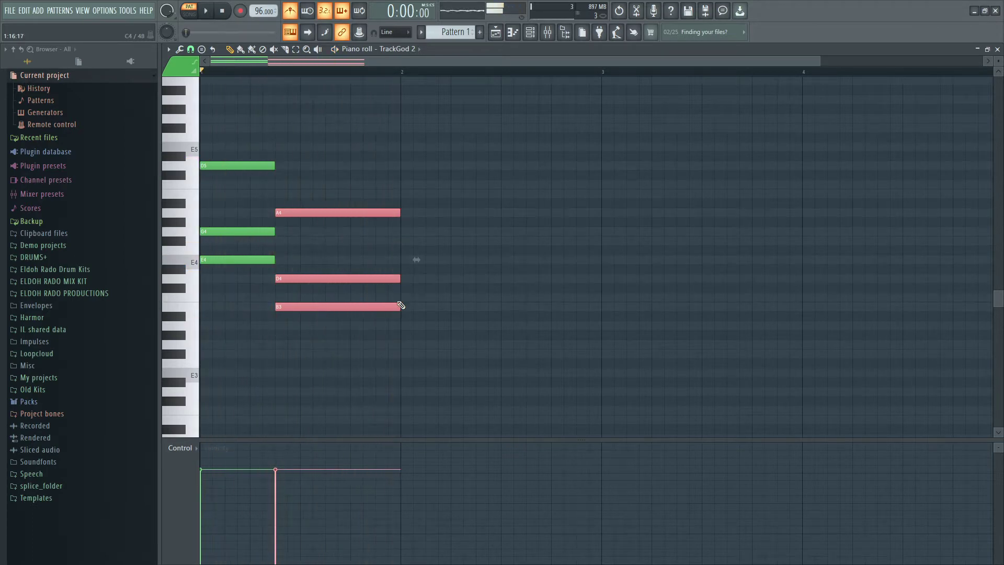
# Step: Delete the whole second chord and the D5 and G4 notes of the first chord, leaving only E4
pyautogui.moveTo(397, 274); pyautogui.dragTo(273, 220)
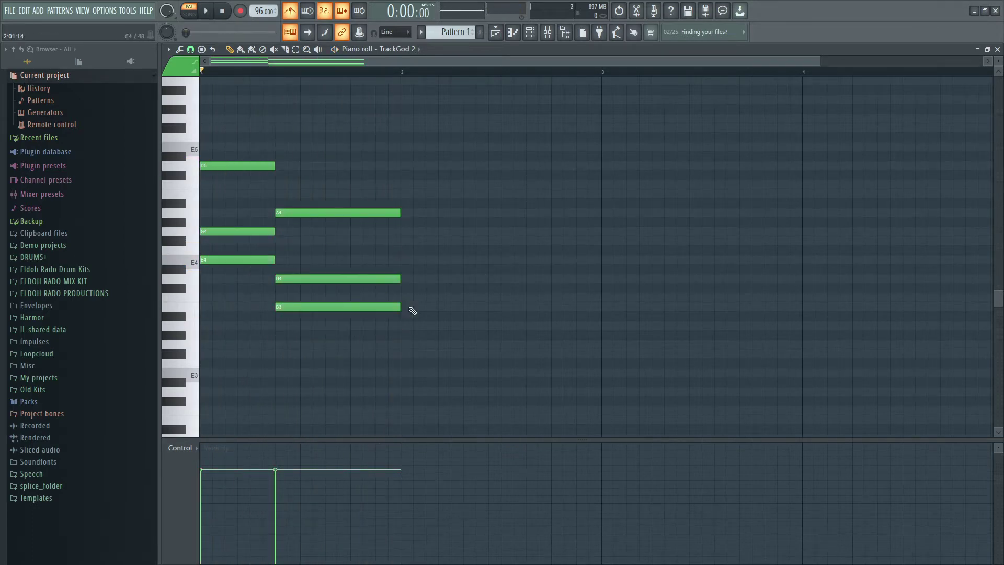
pyautogui.moveTo(412, 327); pyautogui.dragTo(341, 211)
pyautogui.press('Delete')
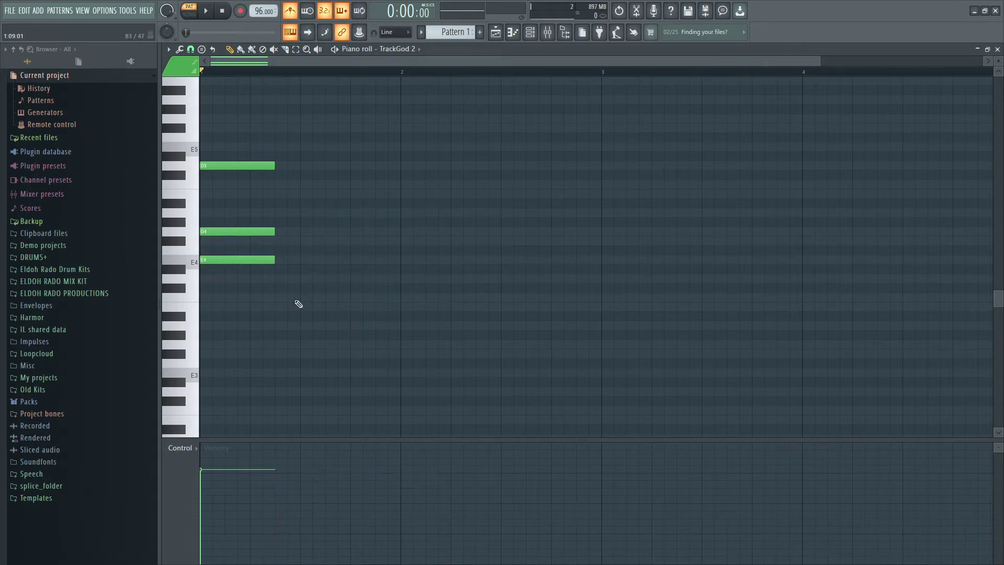
pyautogui.rightClick(250, 164)
pyautogui.rightClick(247, 232)
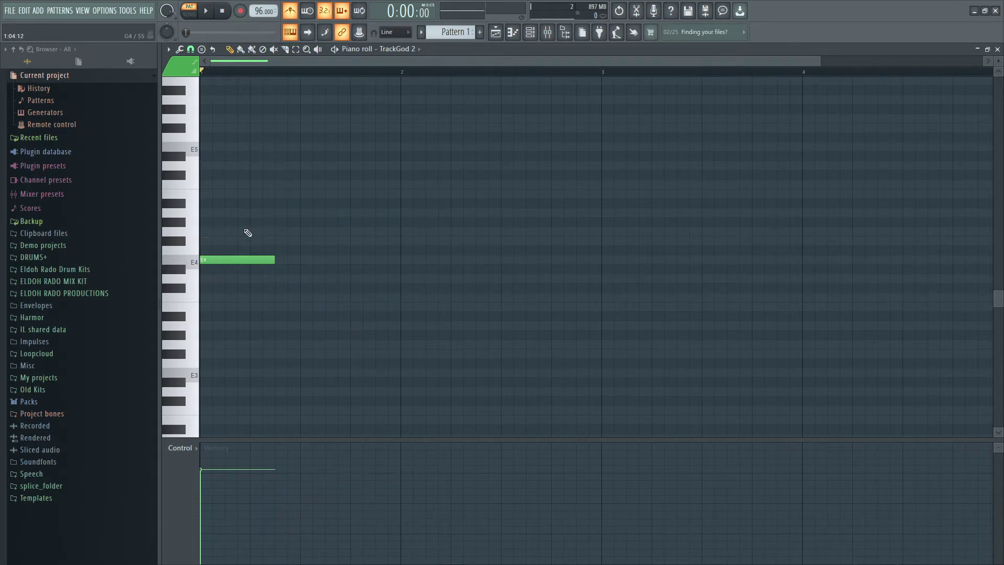
# Step: Lengthen the E4 note to 8 steps, follow it with 8-step notes B3, D4 and E4 through bar 2, and play the line
pyautogui.press('space')
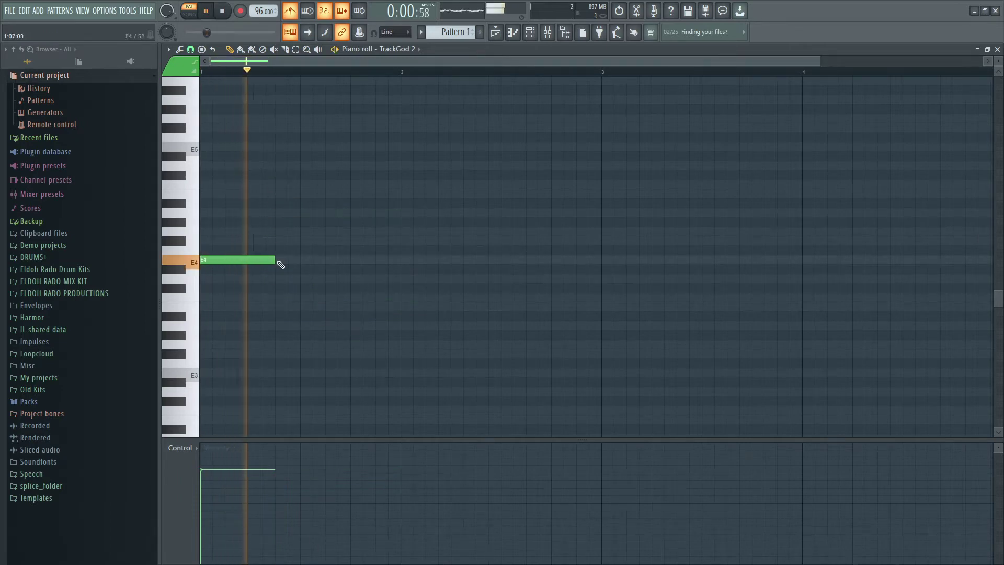
pyautogui.press('space')
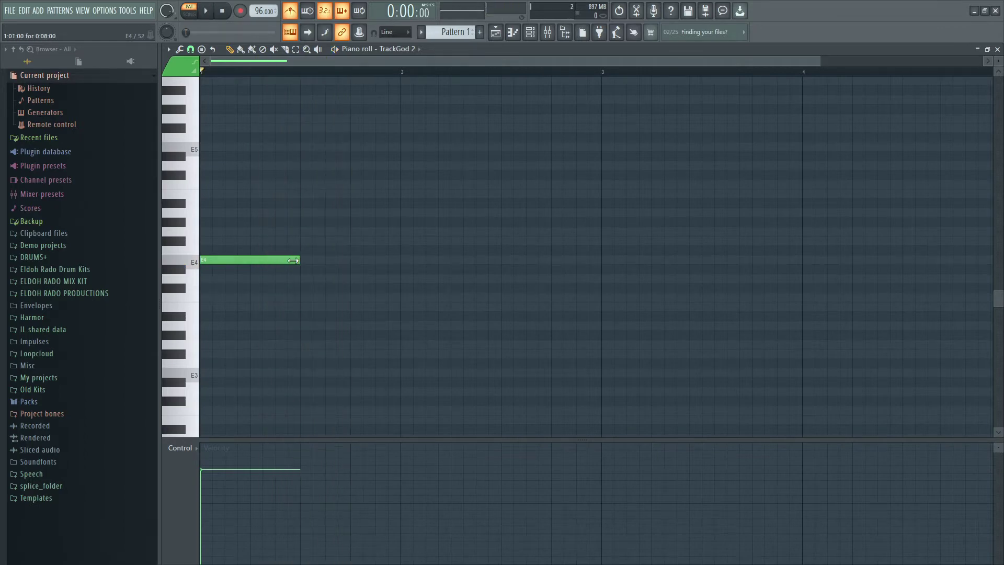
pyautogui.click(303, 306)
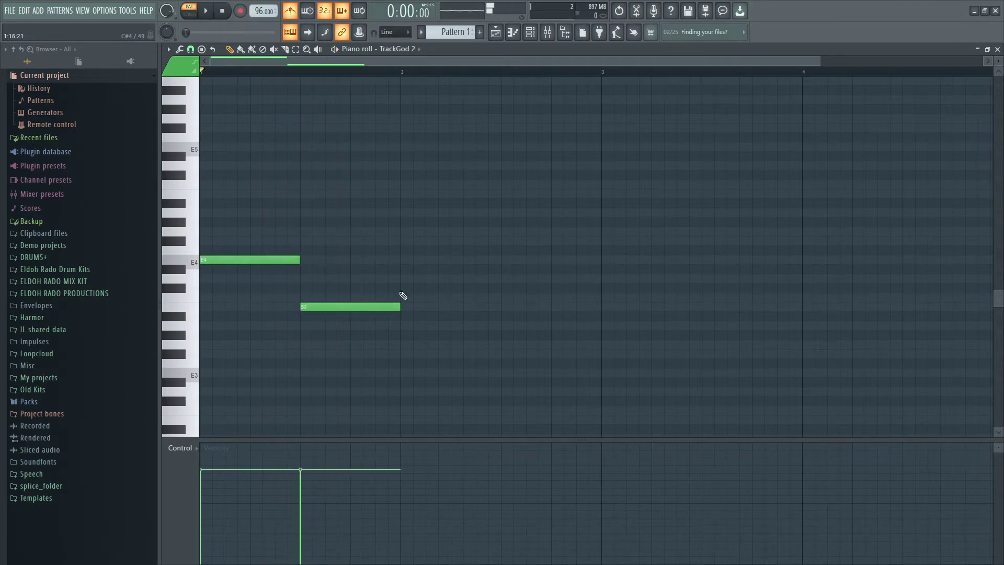
pyautogui.click(405, 278)
pyautogui.click(504, 259)
pyautogui.press('space')
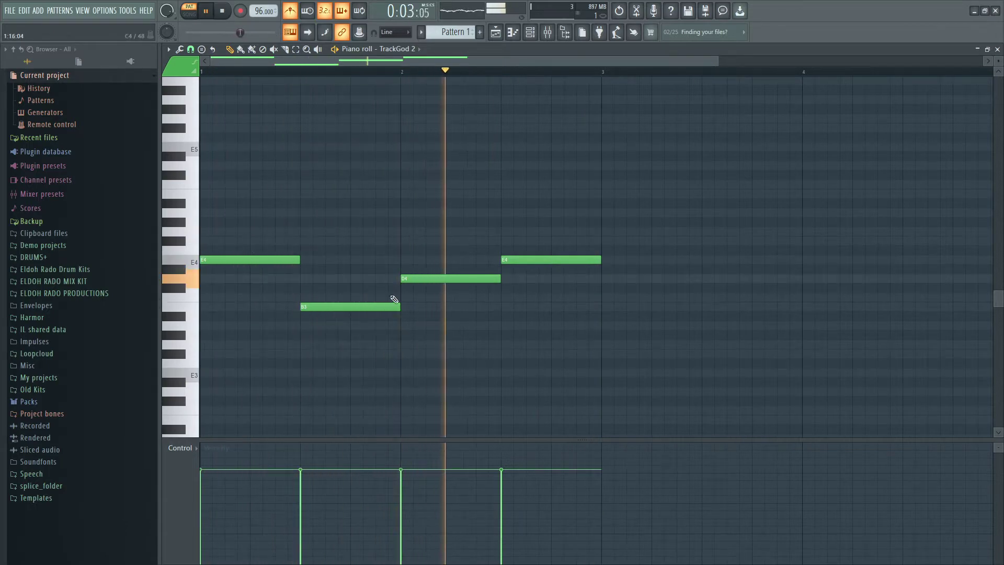
# Step: Try the first note of bar 2 at C4, audition it, and return it to D4
pyautogui.moveTo(418, 277); pyautogui.dragTo(421, 296)
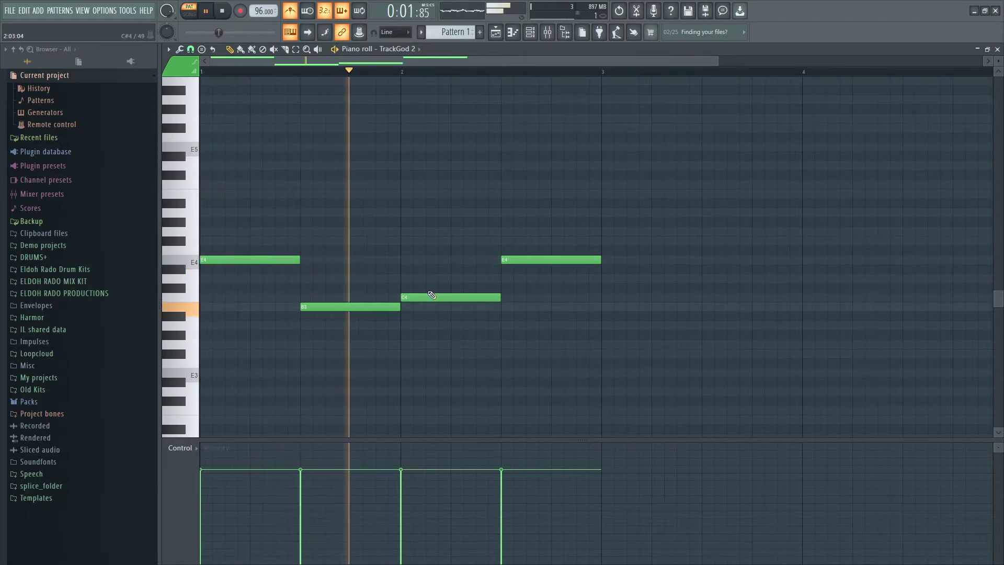
pyautogui.press('space')
pyautogui.moveTo(415, 296); pyautogui.dragTo(420, 277)
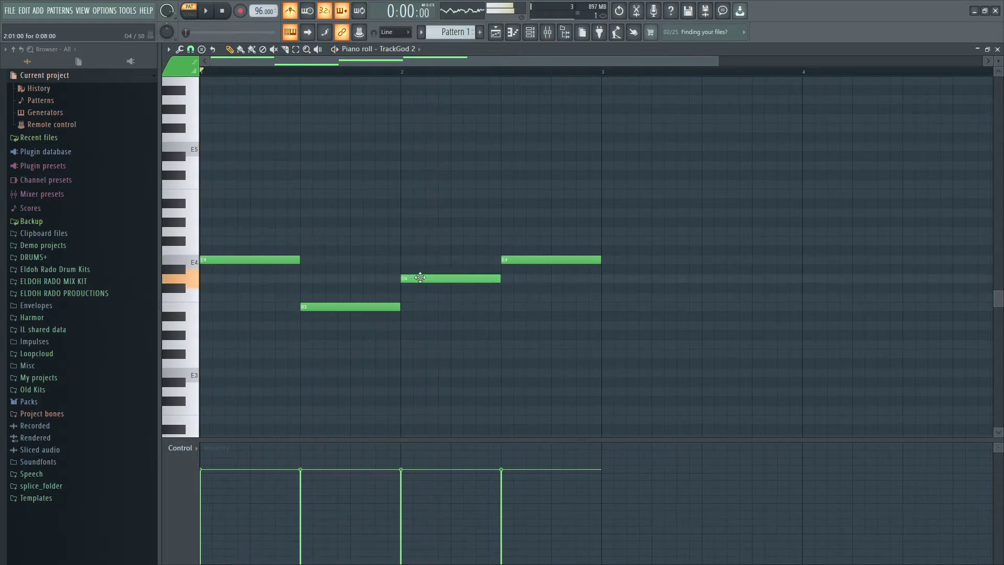
# Step: Try an extra 8-step C4 note starting at step 13 of bar 1, audition it, and delete it
pyautogui.click(360, 297)
pyautogui.press('space')
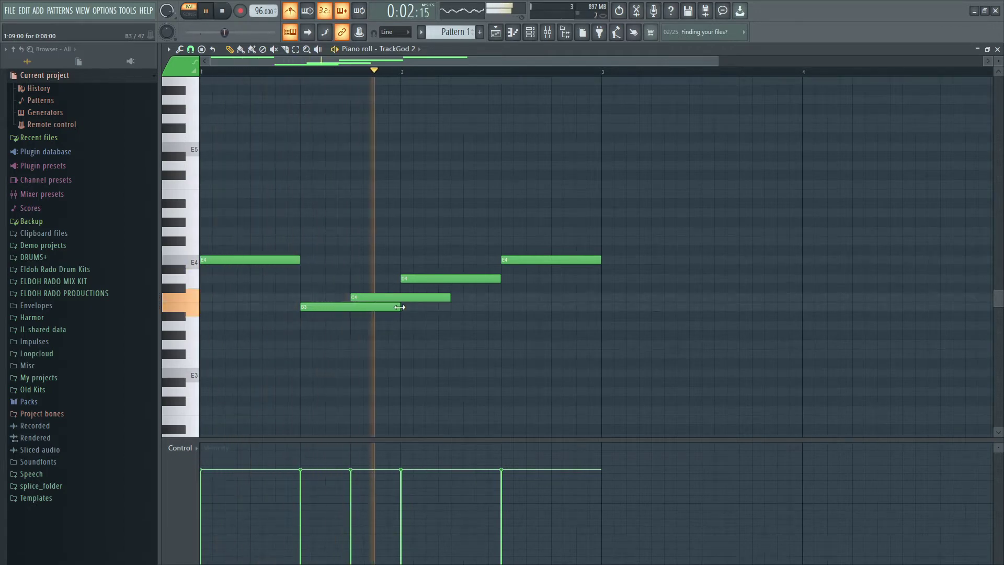
pyautogui.press('space')
pyautogui.rightClick(398, 300)
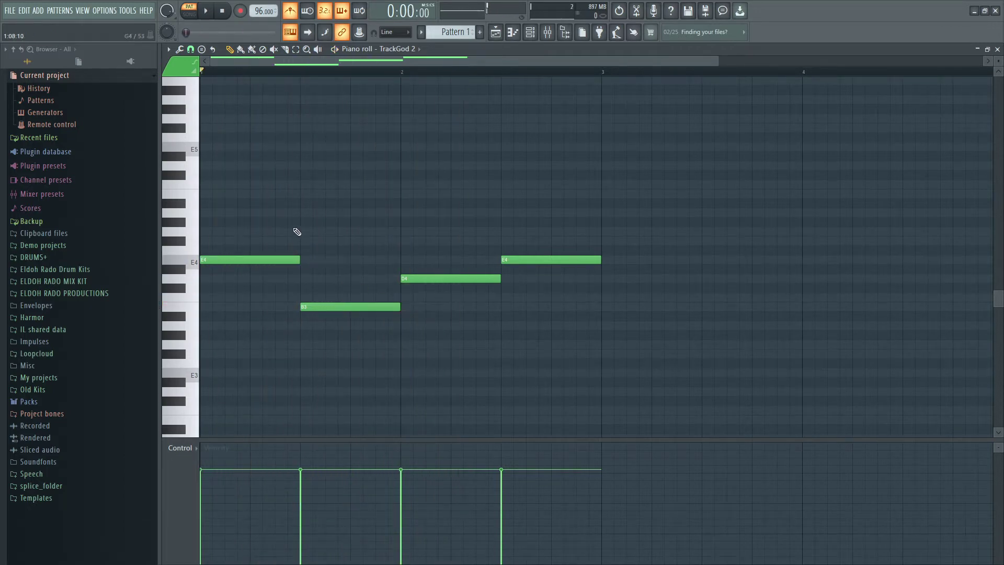
# Step: Play the four-note line, add an 8-step G4 note starting at step 3 of bar 1, and audition it
pyautogui.moveTo(716, 60); pyautogui.dragTo(536, 92)
pyautogui.press('space')
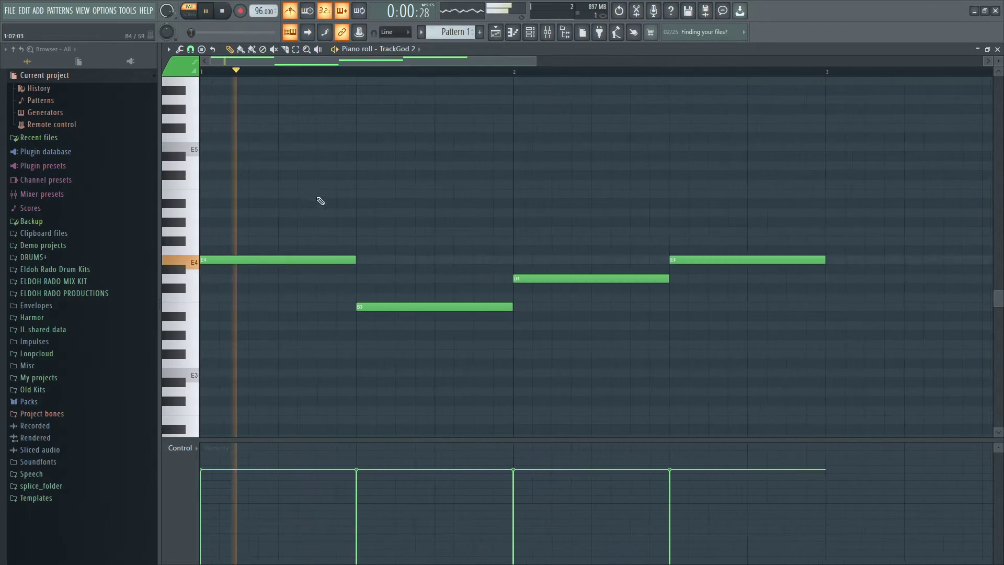
pyautogui.press('space')
pyautogui.press('space')
pyautogui.press('space')
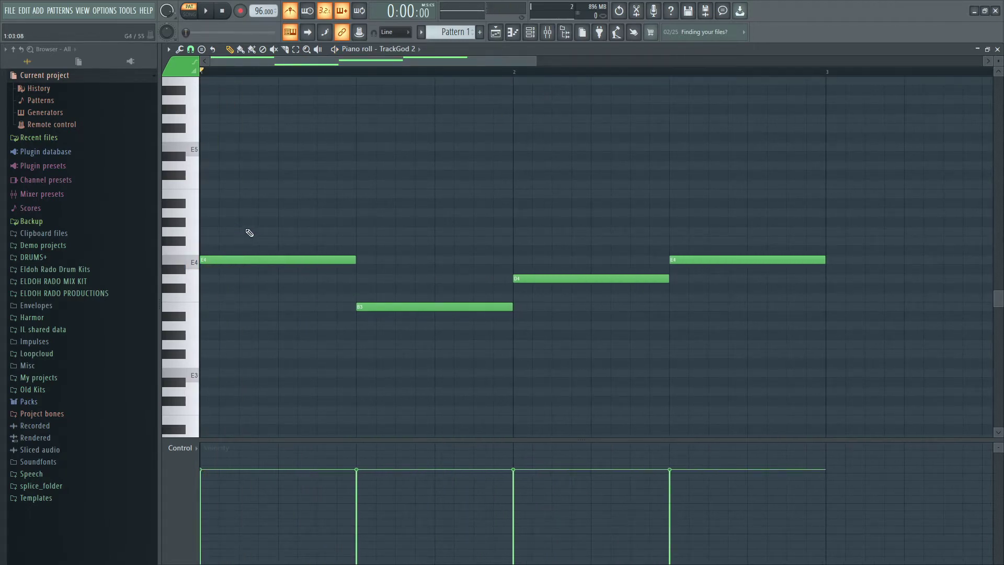
pyautogui.click(242, 232)
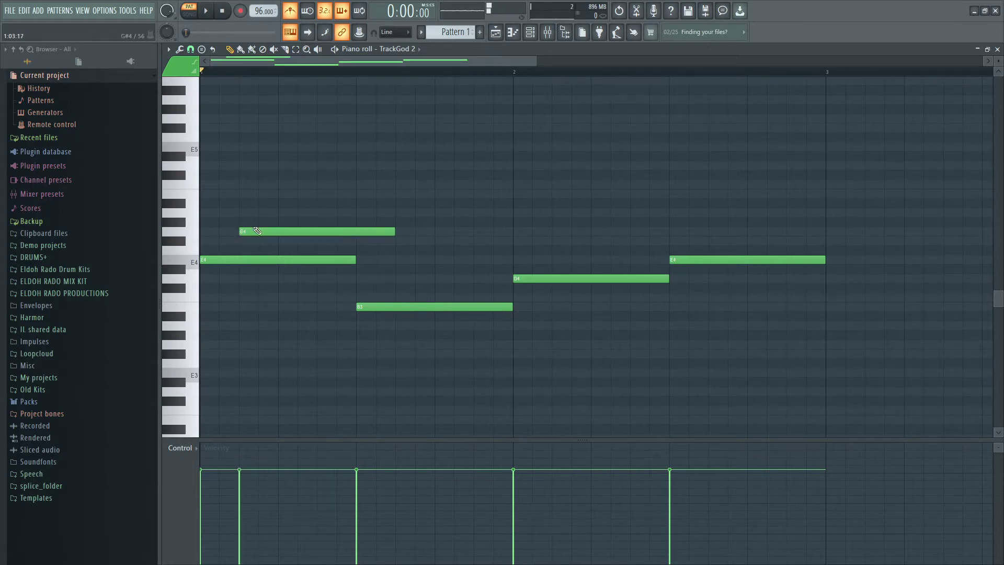
pyautogui.press('space')
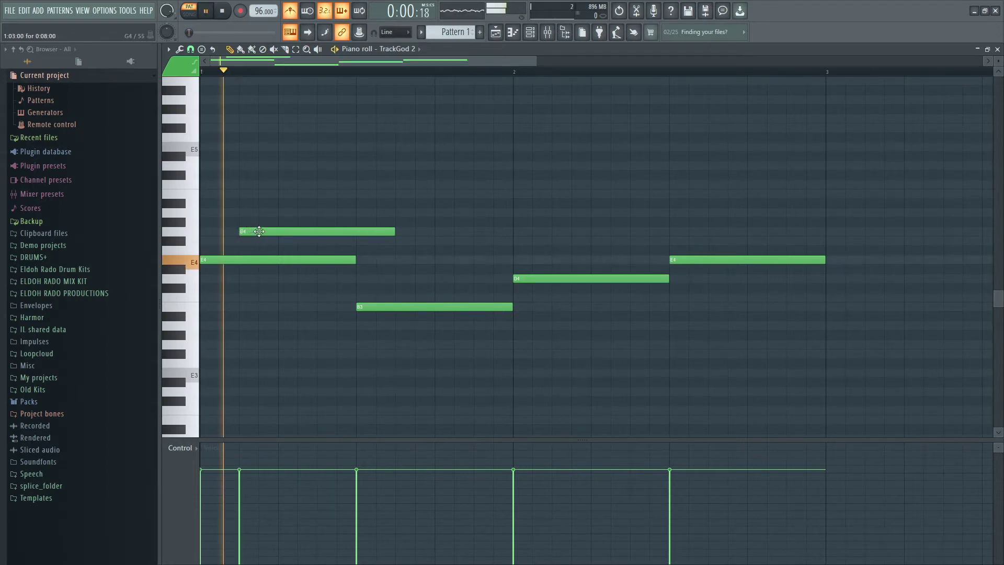
# Step: Add an 8-step note at step 5 of bar 1, raise it from B4 to D5, and audition the pattern
pyautogui.click(280, 194)
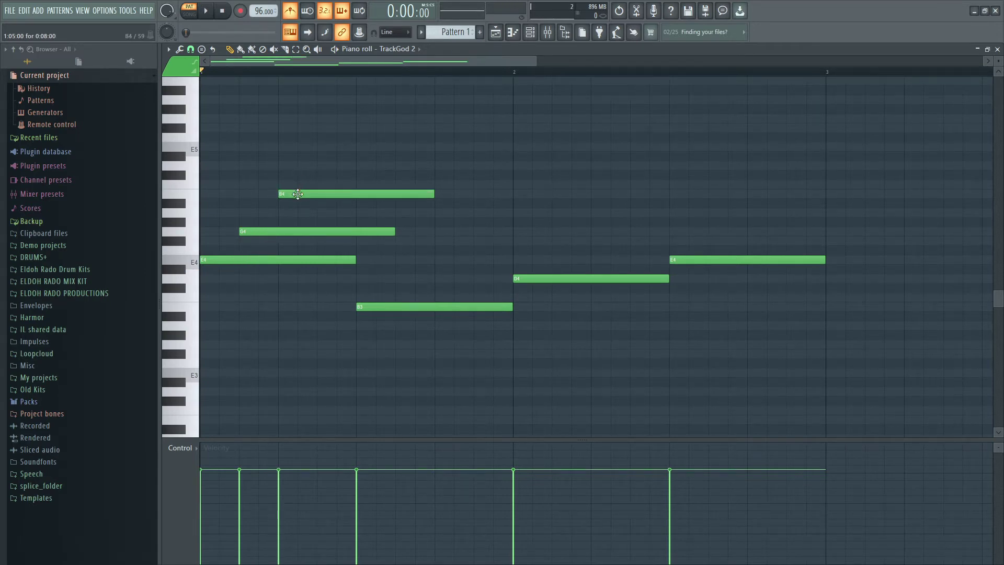
pyautogui.moveTo(297, 194); pyautogui.dragTo(297, 166)
pyautogui.press('space')
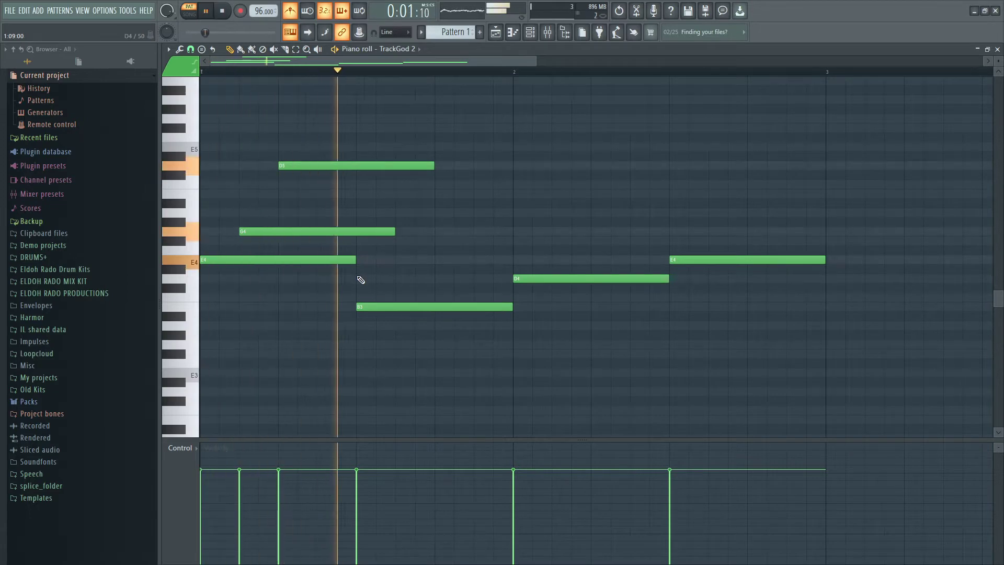
pyautogui.press('space')
pyautogui.press('space')
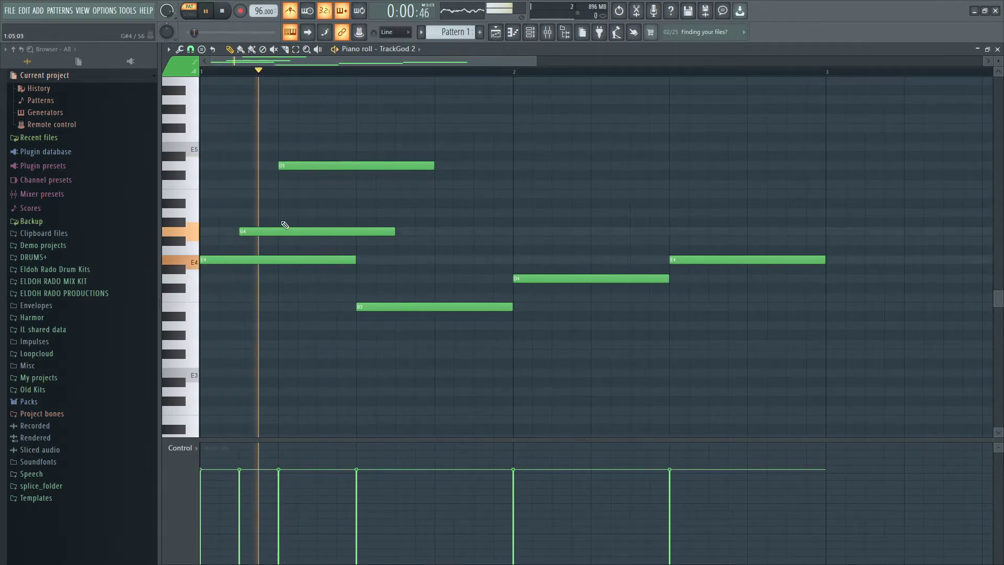
pyautogui.press('space')
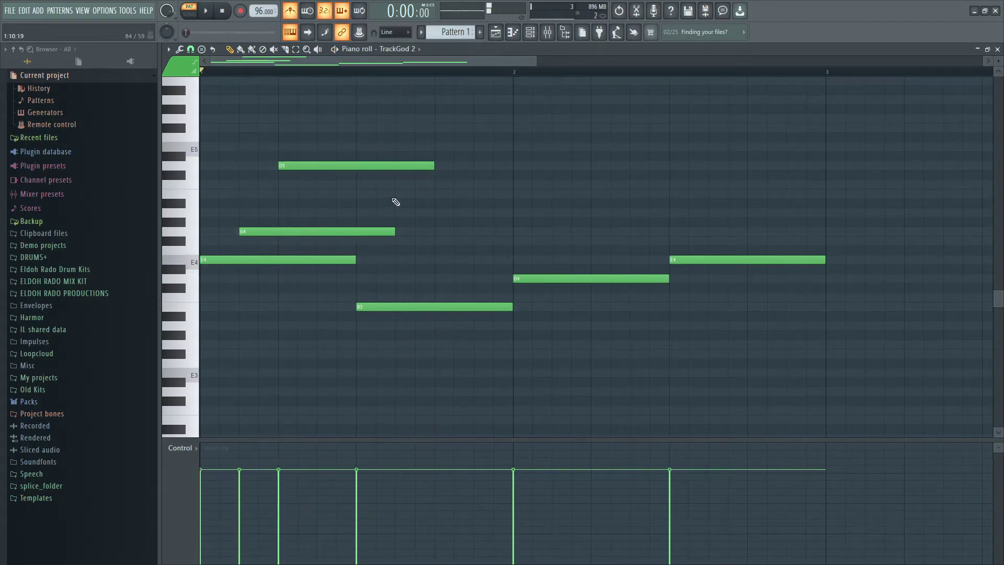
pyautogui.press('space')
pyautogui.press('space')
# Step: Add 8-step notes D4 at step 11 and F#4 at step 13 of bar 1, and audition the pattern
pyautogui.click(400, 279)
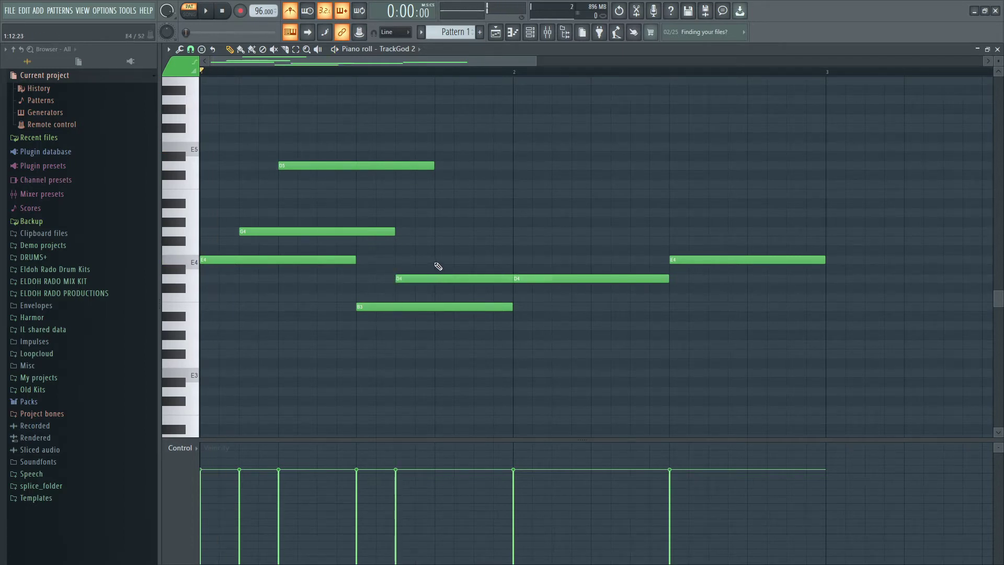
pyautogui.click(444, 243)
pyautogui.press('space')
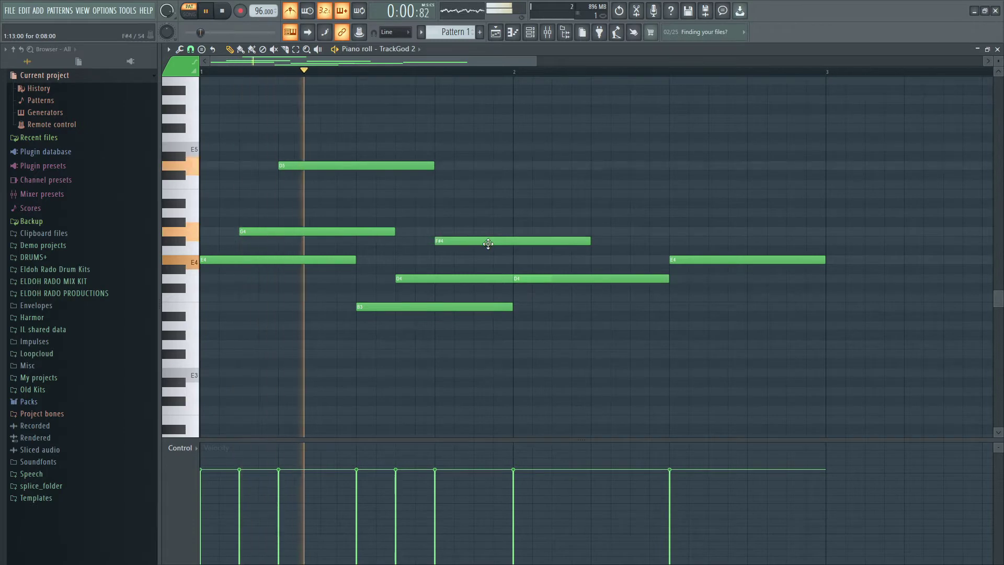
pyautogui.press('space')
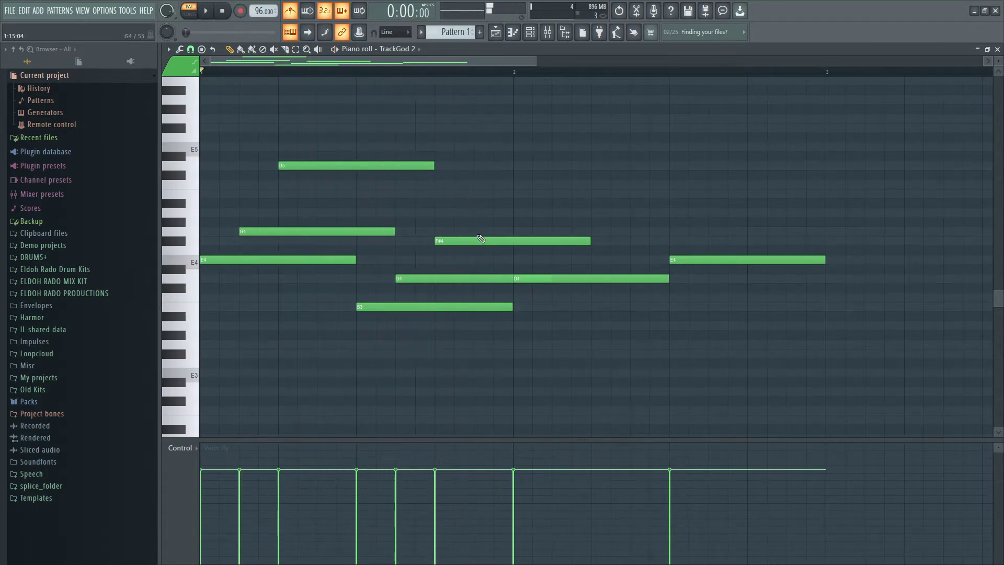
# Step: Undo the latest note edits, play the pattern without them, and restore the edits
pyautogui.hotkey('ctrl', 'alt', 'z')
pyautogui.hotkey('ctrl', 'alt', 'z')
pyautogui.hotkey('ctrl', 'alt', 'z')
pyautogui.hotkey('ctrl', 'alt', 'z')
pyautogui.press('space')
pyautogui.press('space')
pyautogui.hotkey('ctrl', 'shift', 'z')
pyautogui.hotkey('ctrl', 'shift', 'z')
pyautogui.hotkey('ctrl', 'shift', 'z')
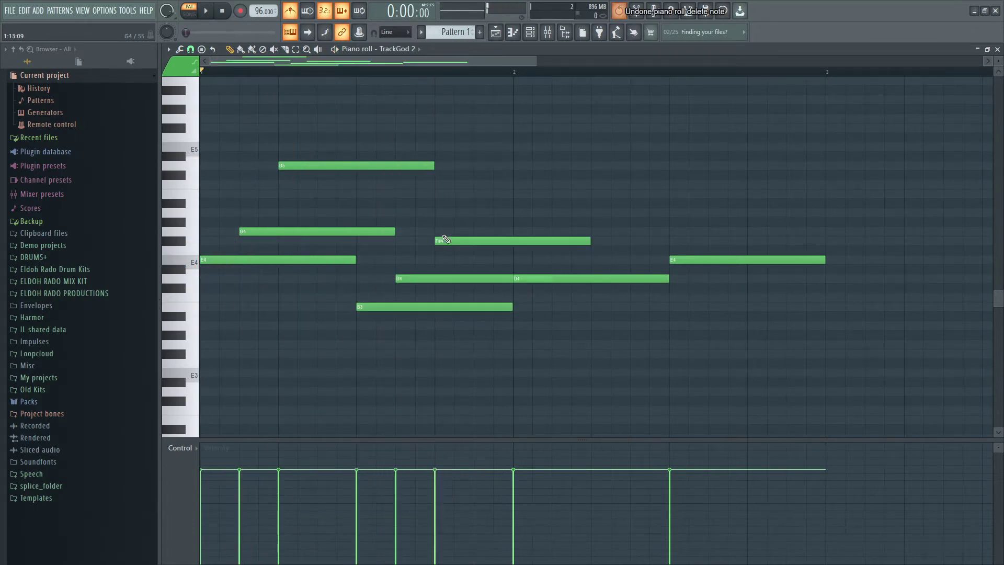
# Step: Slice the G4 and D5 notes at step 9 of bar 1, delete the tails, and audition the pattern
pyautogui.click(285, 49)
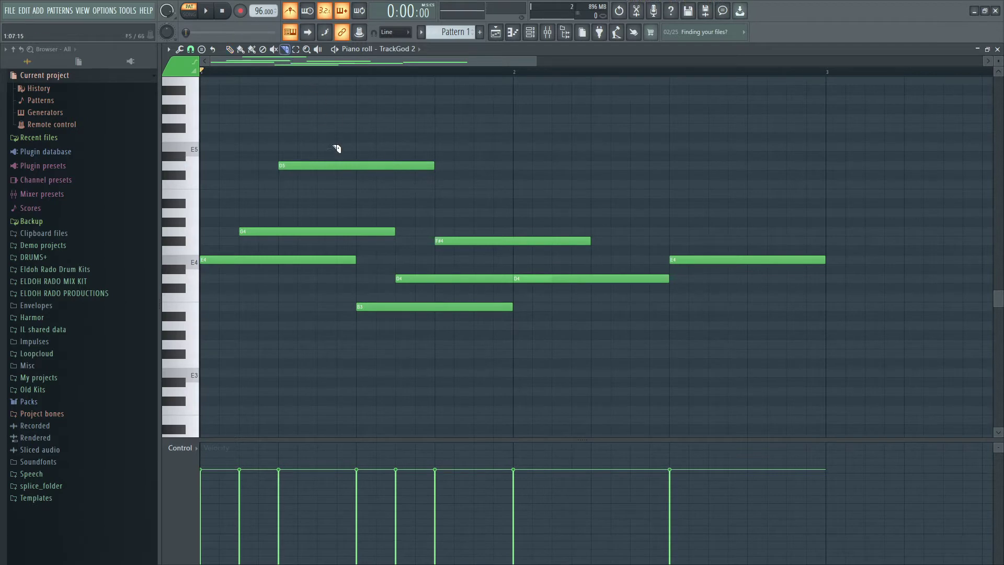
pyautogui.moveTo(355, 232); pyautogui.dragTo(356, 234)
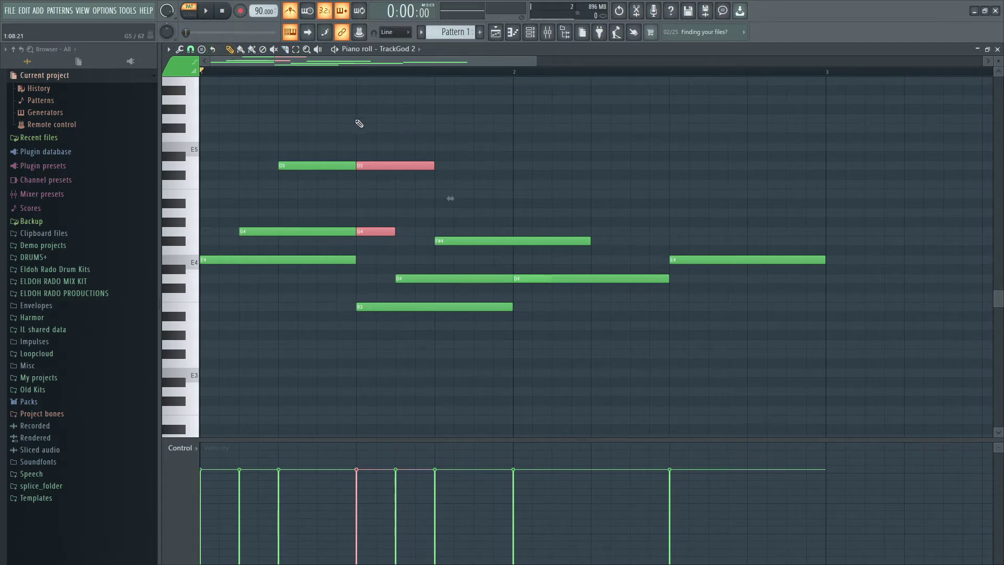
pyautogui.press('Delete')
pyautogui.press('space')
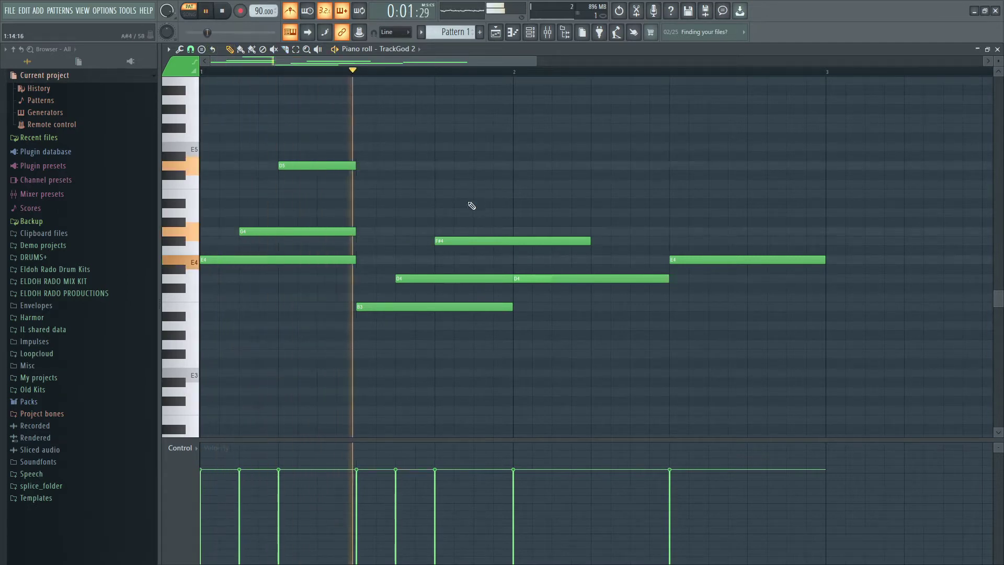
pyautogui.press('space')
pyautogui.press('space')
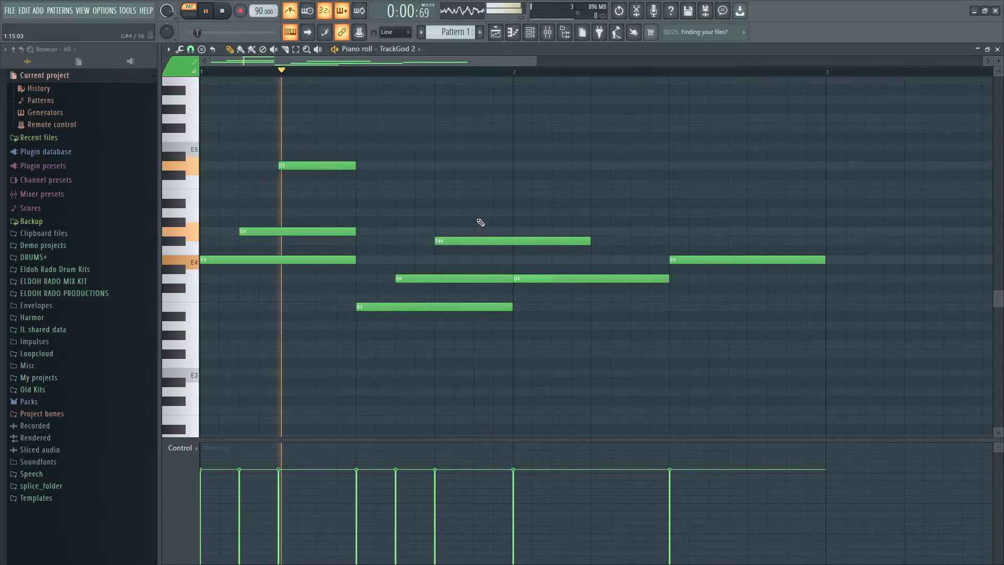
pyautogui.press('space')
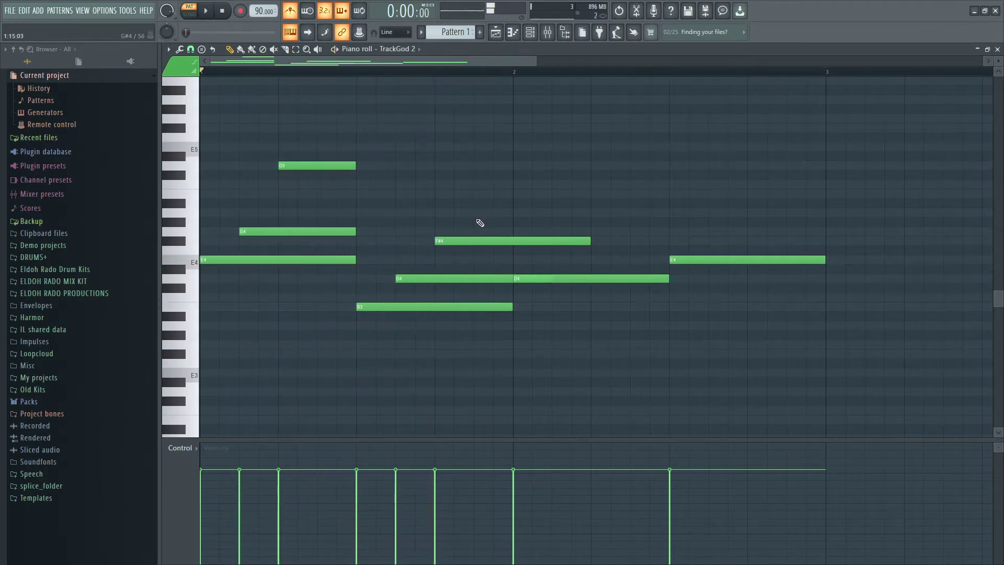
# Step: Delete the F#4 note at step 13 and the D4 note at step 11 of bar 1
pyautogui.rightClick(473, 241)
pyautogui.rightClick(458, 278)
# Step: Try bar 1's upper notes as G4 on step 2 and A4 on step 3, audition them, and delete both
pyautogui.moveTo(309, 167); pyautogui.dragTo(267, 216)
pyautogui.press('space')
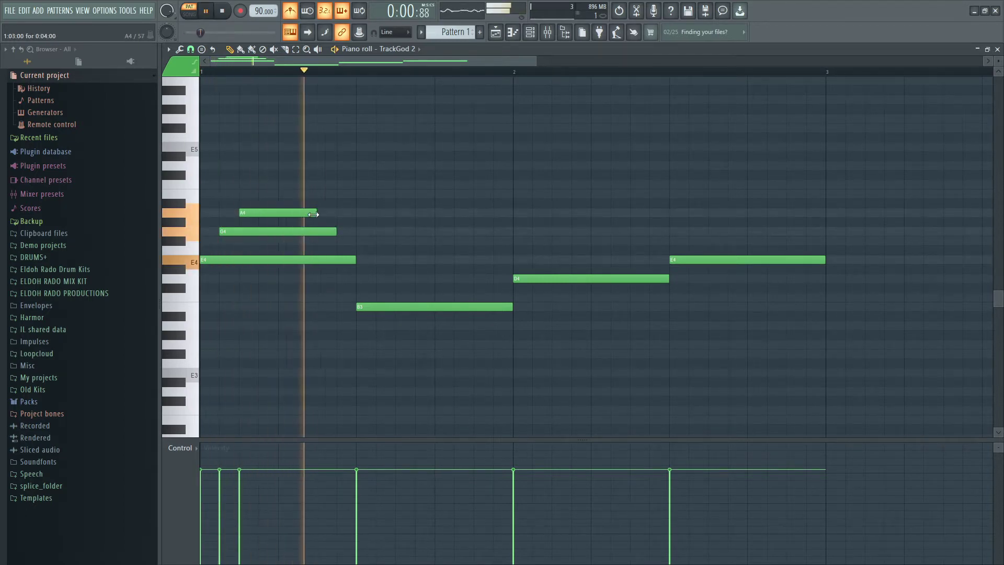
pyautogui.moveTo(314, 215); pyautogui.dragTo(292, 234)
pyautogui.press('space')
pyautogui.rightClick(301, 211)
pyautogui.rightClick(288, 232)
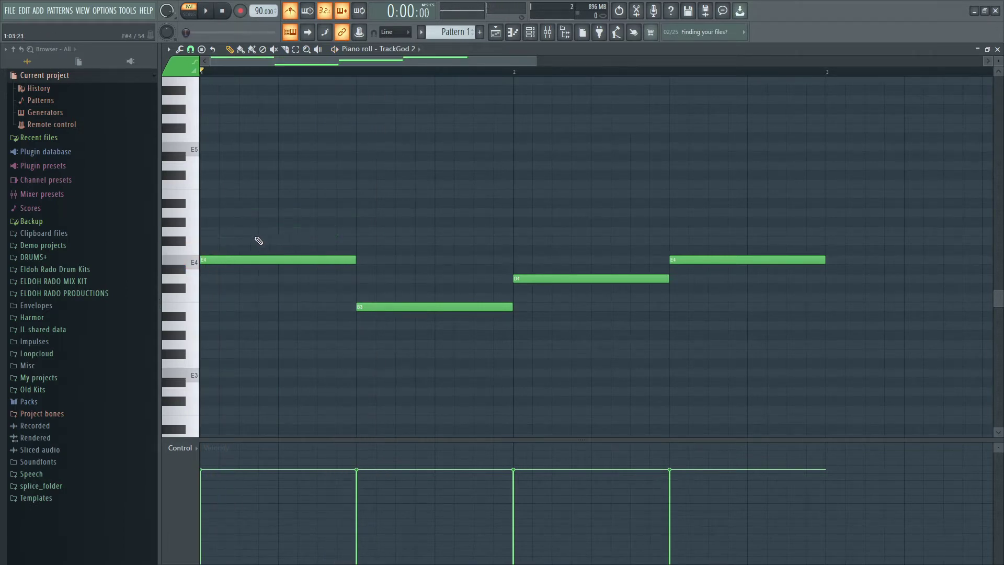
# Step: Stack 8-step G4 and D5 notes on the opening E4, and D4 and A4 on the B3 note, auditioning along the way
pyautogui.moveTo(230, 235)
pyautogui.mouseDown()
pyautogui.moveTo(196, 216)
pyautogui.moveTo(209, 233)
pyautogui.mouseUp()
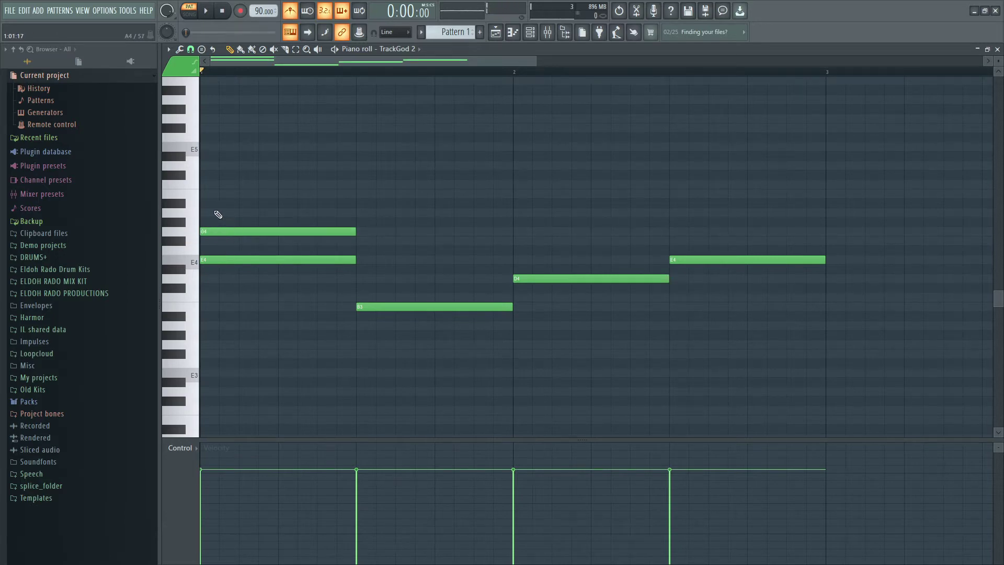
pyautogui.moveTo(212, 173); pyautogui.dragTo(214, 167)
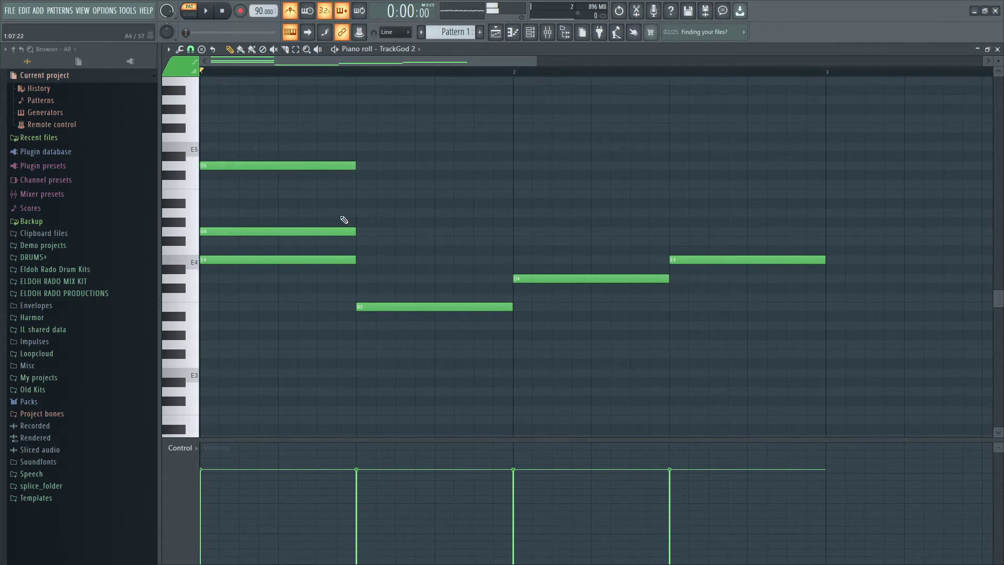
pyautogui.press('space')
pyautogui.click(357, 277)
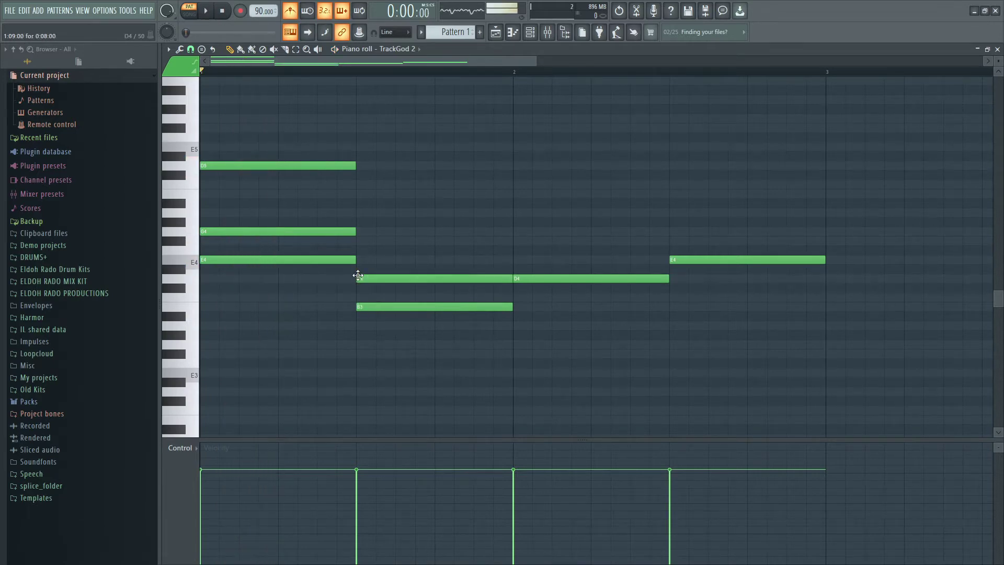
pyautogui.click(360, 213)
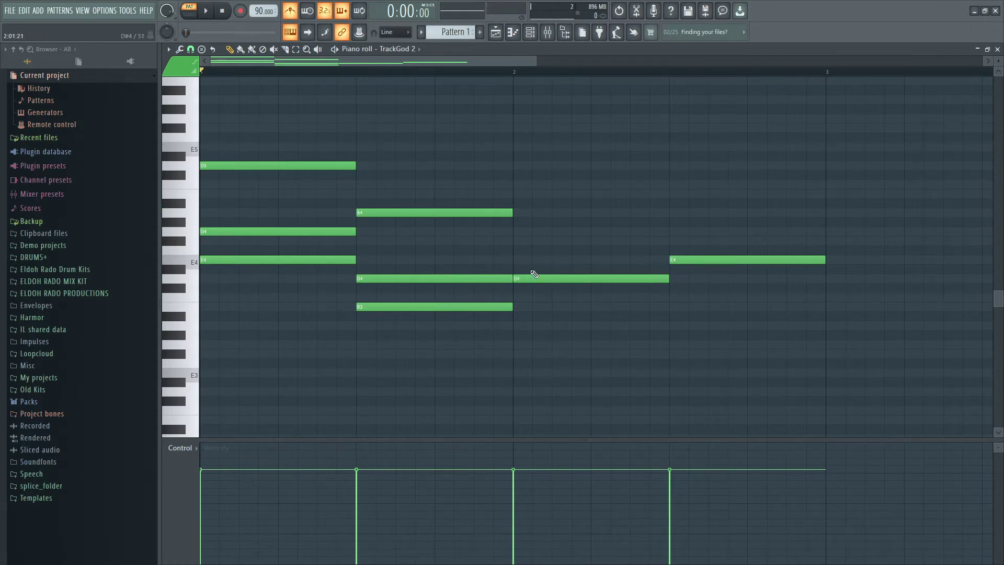
# Step: Stack F#4 and C5 on bar 2's D4 note, copy the G4 and D5 pair above the last E4, and play the pattern
pyautogui.click(515, 239)
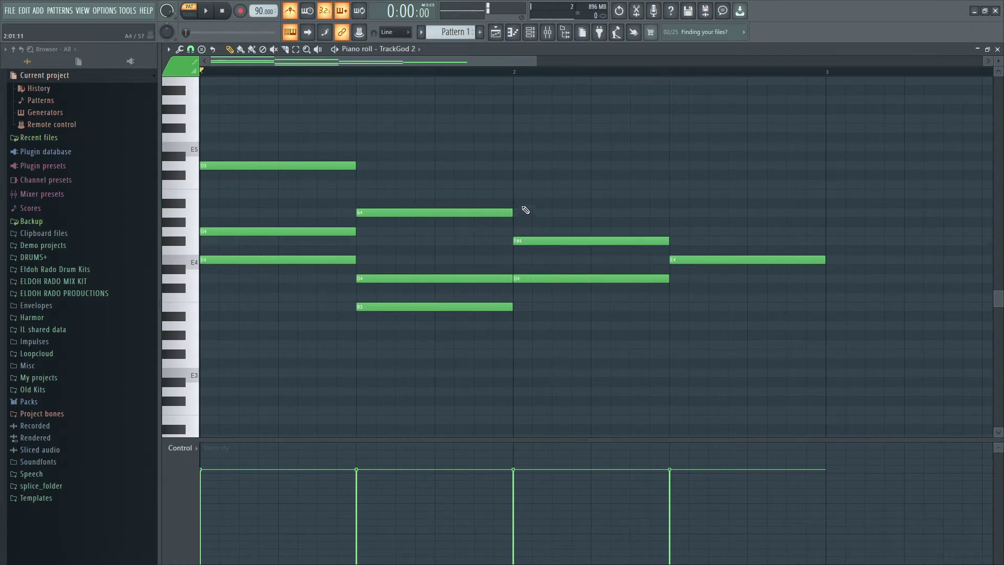
pyautogui.click(519, 186)
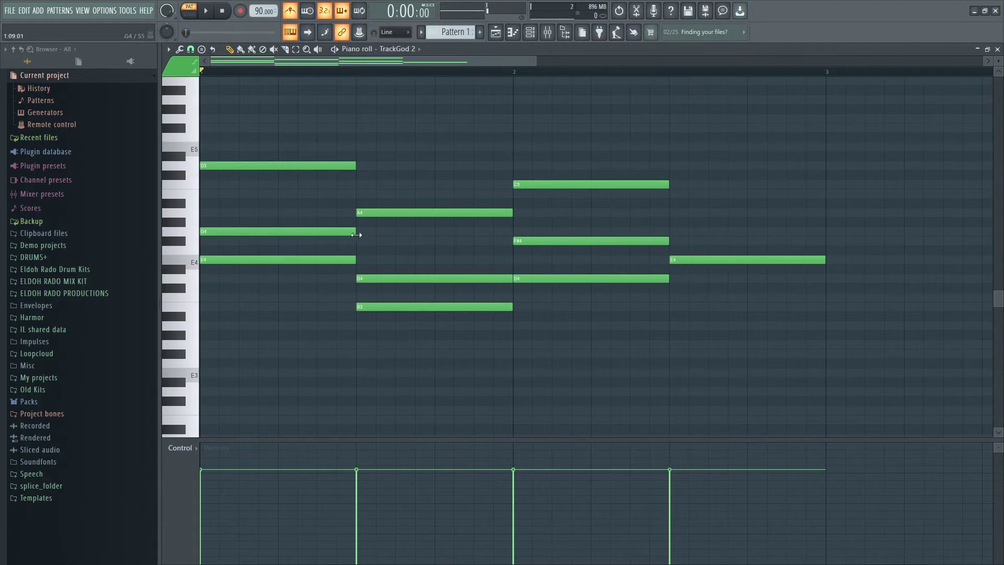
pyautogui.moveTo(350, 247); pyautogui.dragTo(742, 165)
pyautogui.press('space')
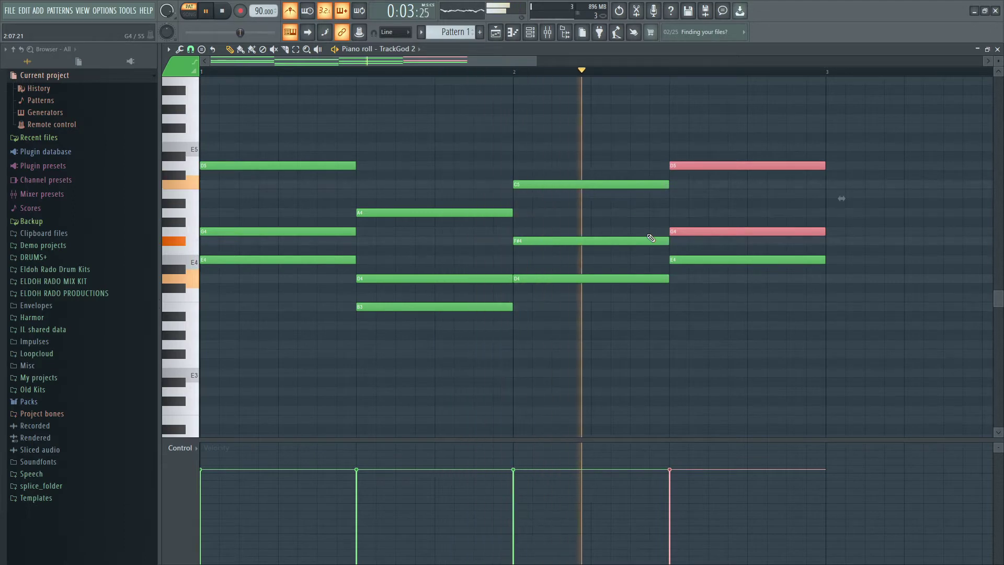
pyautogui.press('space')
# Step: Raise the F#4 in bar 2's first chord to G4, and audition the pattern from late in bar 1 and from the start
pyautogui.click(570, 242)
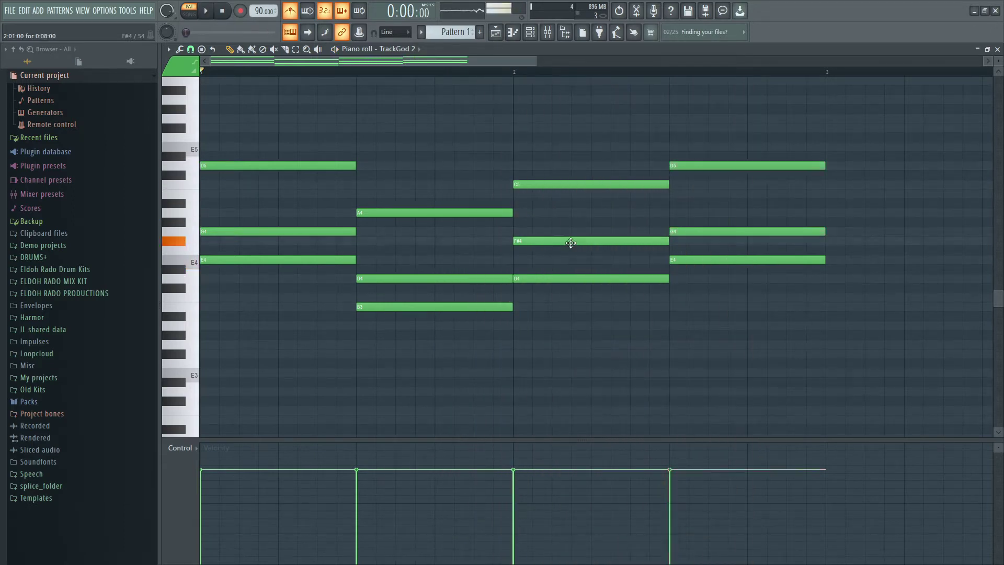
pyautogui.moveTo(570, 242); pyautogui.dragTo(569, 233)
pyautogui.press('space')
pyautogui.click(477, 74)
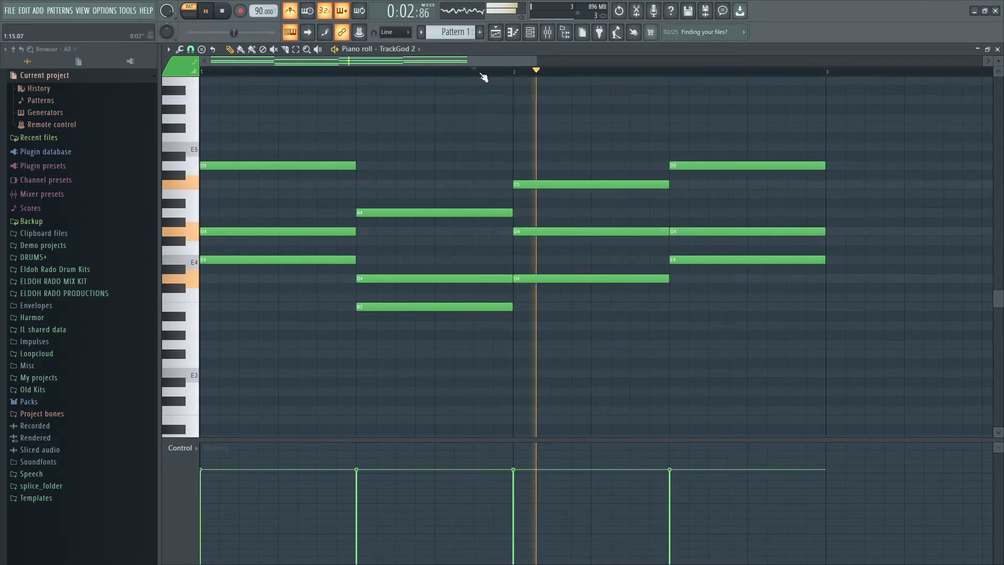
pyautogui.press('space')
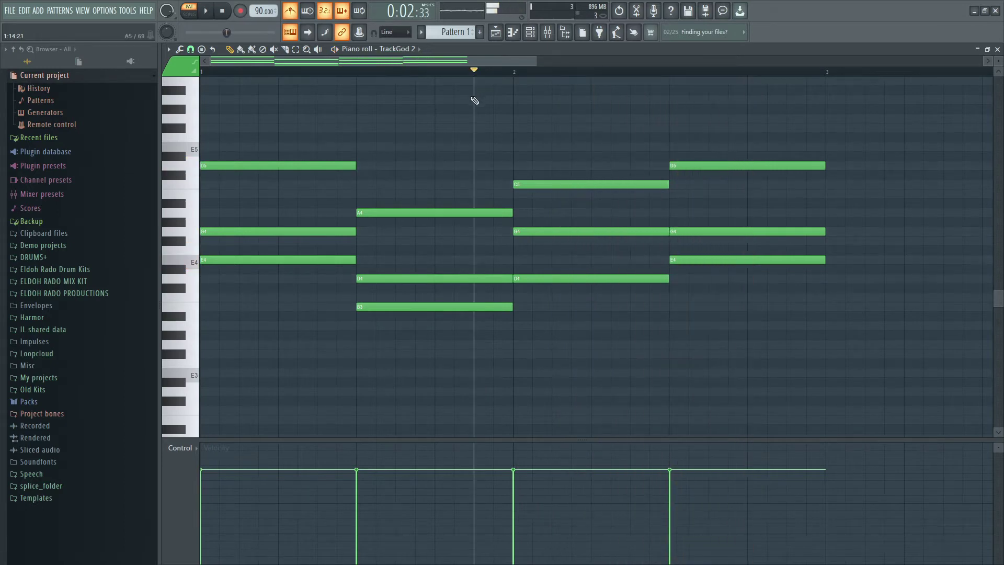
pyautogui.press('space')
pyautogui.press('space')
pyautogui.click(222, 10)
pyautogui.press('space')
pyautogui.press('space')
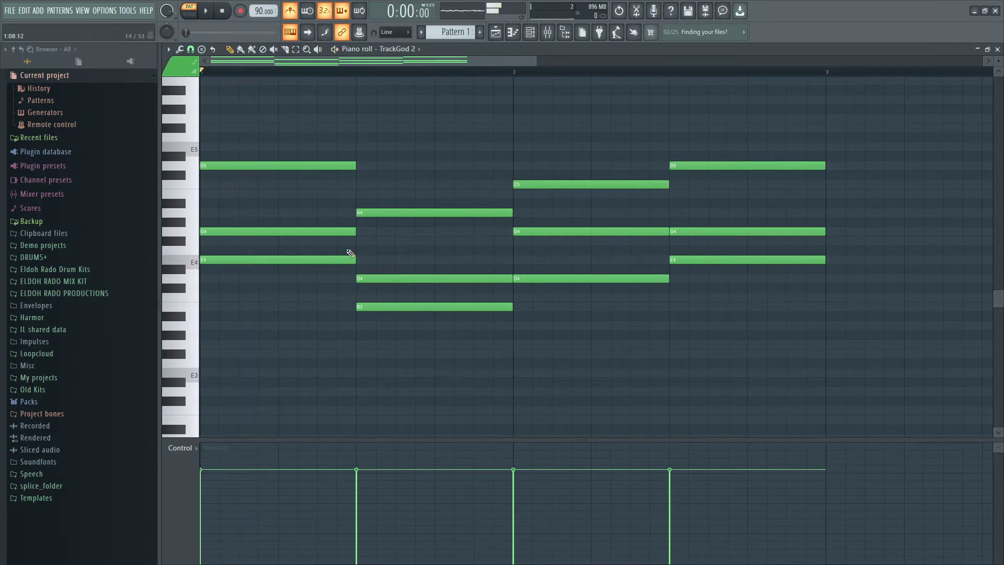
pyautogui.press('space')
pyautogui.press('space')
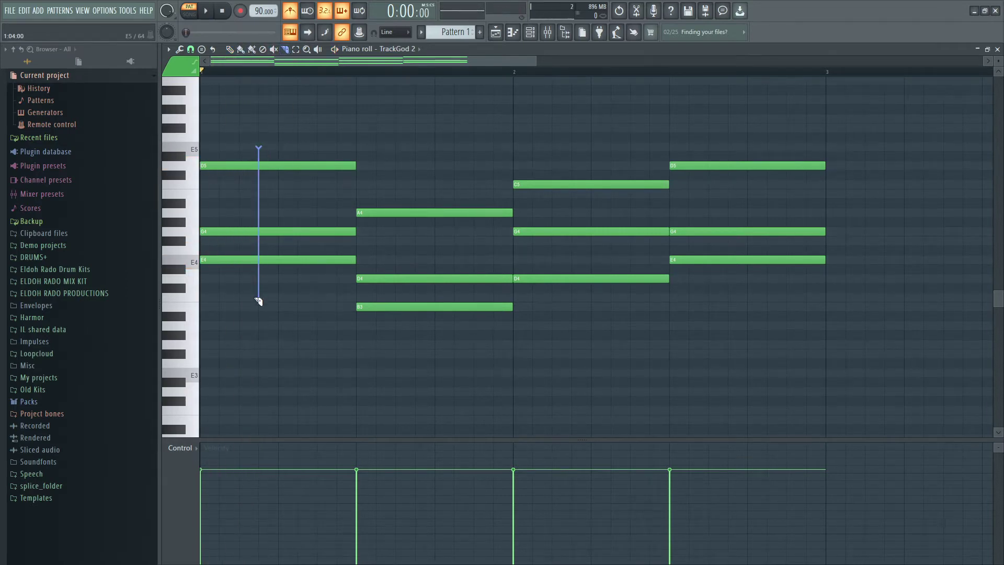
# Step: Slice all three notes of the opening chord at step 4 of bar 1 and audition the rhythm
pyautogui.moveTo(259, 301); pyautogui.dragTo(258, 302)
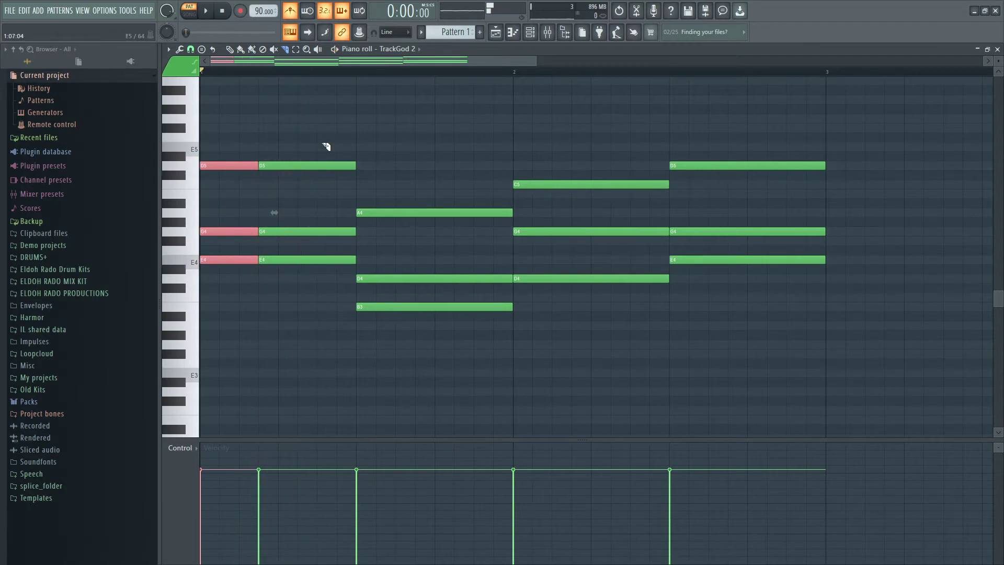
pyautogui.press('space')
pyautogui.press('space')
pyautogui.press('space')
pyautogui.press('space')
# Step: Shorten the opening chord's second slice to 3 steps, move the B3-D4-A4 chord to step 7 of bar 1, and audition the pattern
pyautogui.moveTo(343, 184); pyautogui.dragTo(340, 268)
pyautogui.moveTo(354, 168); pyautogui.dragTo(317, 167)
pyautogui.moveTo(387, 151)
pyautogui.mouseDown()
pyautogui.moveTo(386, 311)
pyautogui.moveTo(352, 306)
pyautogui.mouseUp()
pyautogui.press('space')
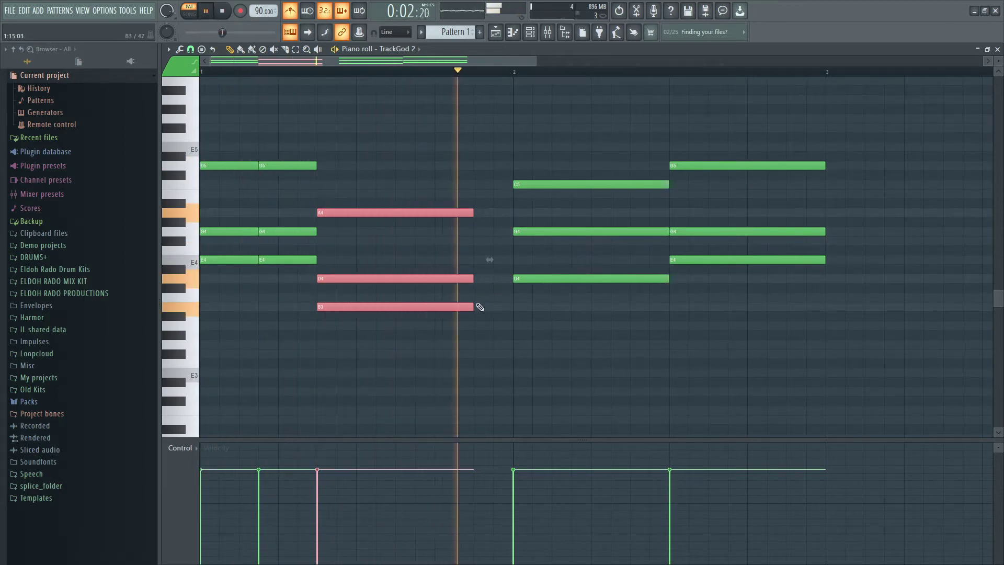
pyautogui.press('space')
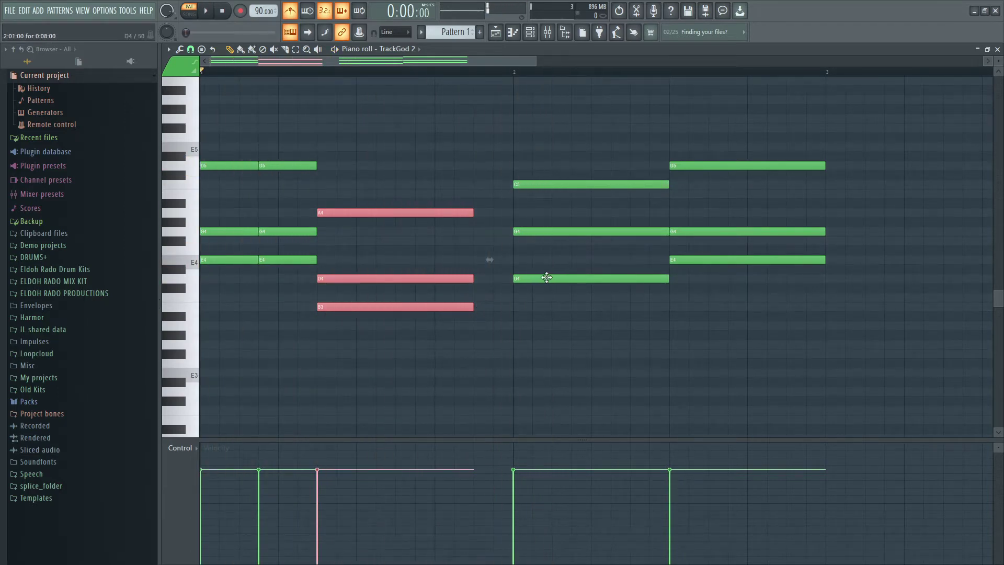
# Step: Delete the D4-G4-C5 chord in bar 2 and put a copy of the B3-D4-A4 chord at the start of that bar
pyautogui.rightClick(552, 184)
pyautogui.rightClick(550, 231)
pyautogui.rightClick(548, 279)
pyautogui.moveTo(519, 386); pyautogui.dragTo(400, 180)
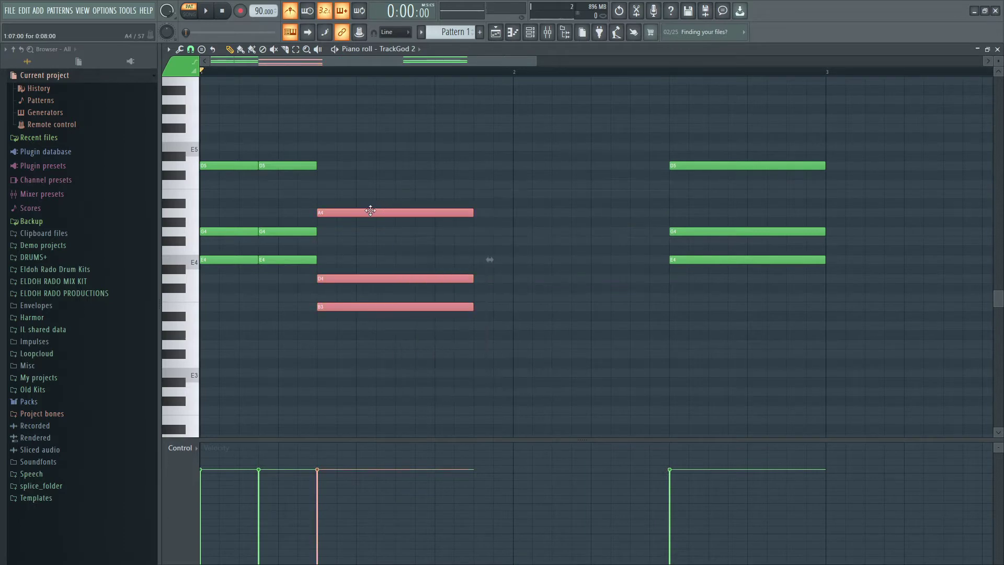
pyautogui.moveTo(369, 212); pyautogui.dragTo(569, 212)
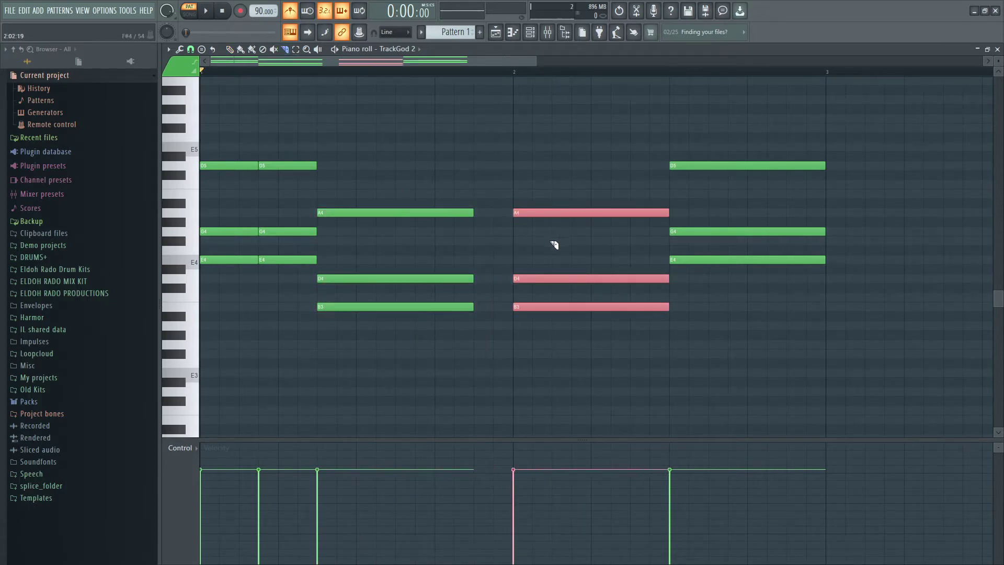
# Step: Play the pattern, slice the copied B3-D4-A4 chord at step 4 of bar 2, and audition the new rhythm
pyautogui.press('space')
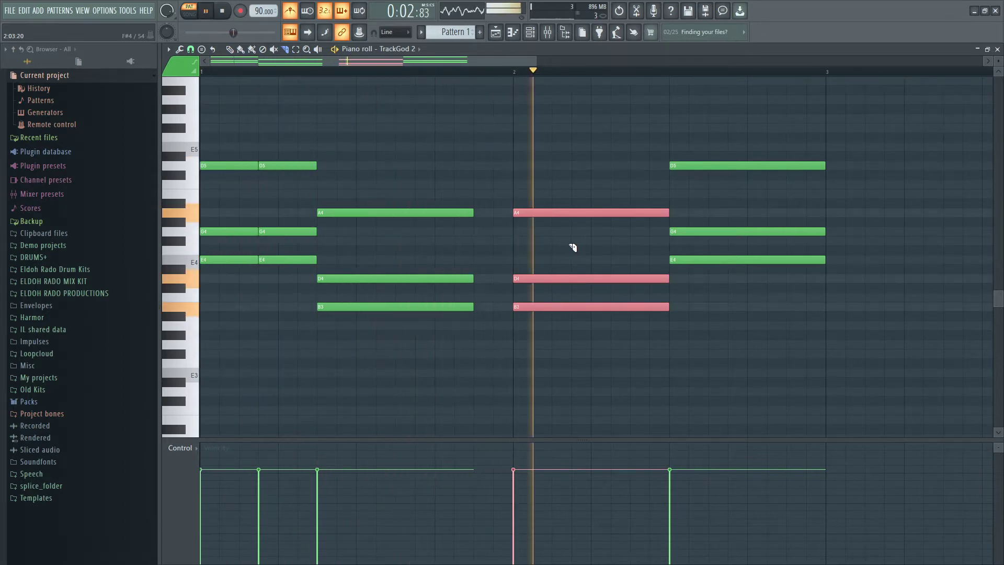
pyautogui.press('space')
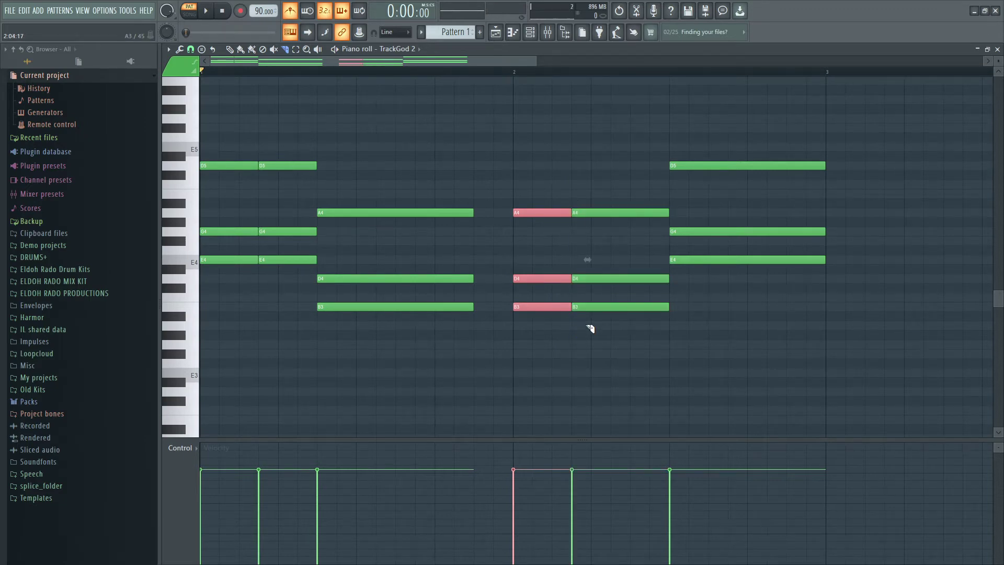
pyautogui.press('space')
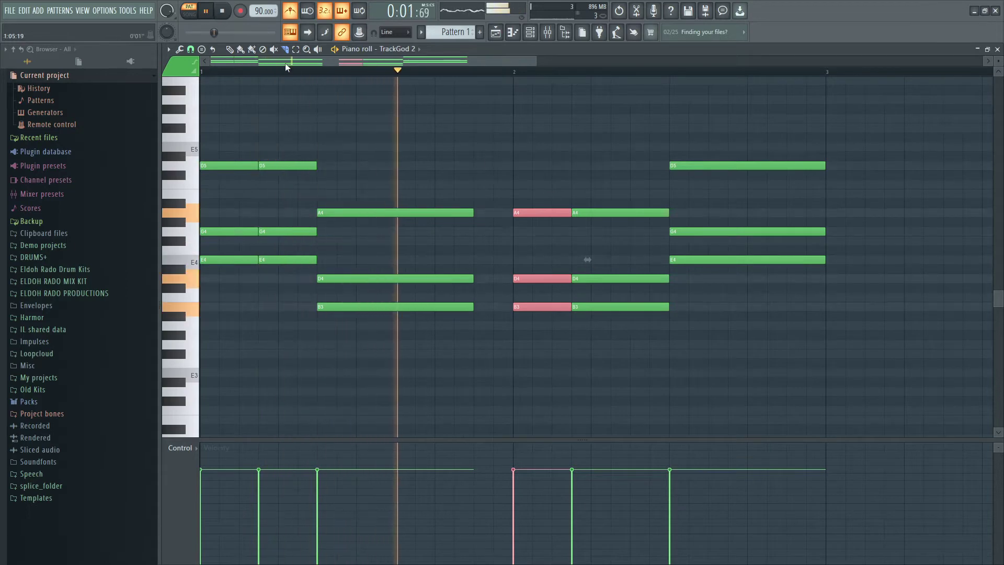
# Step: Shorten the second B3-D4-A4 slice in bar 2 to 3 steps and move the E4-G4-D5 chord back to step 7
pyautogui.press('p')
pyautogui.press('space')
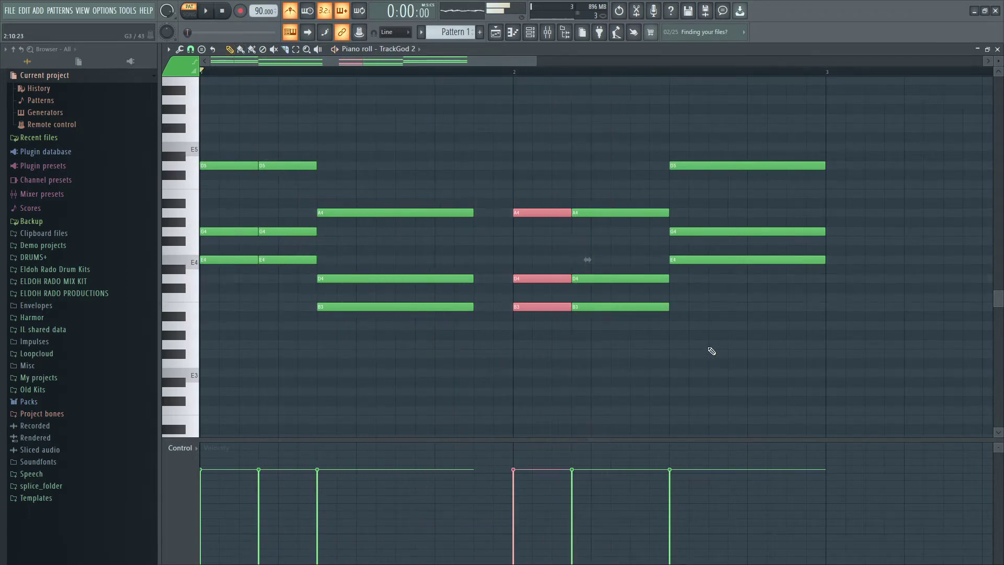
pyautogui.moveTo(689, 348); pyautogui.dragTo(630, 212)
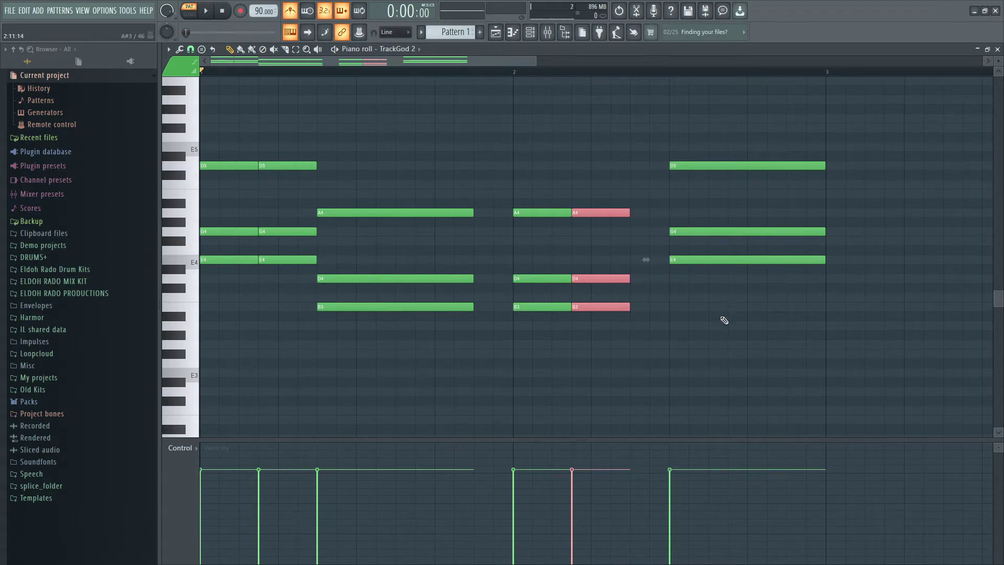
pyautogui.moveTo(724, 320); pyautogui.dragTo(664, 166)
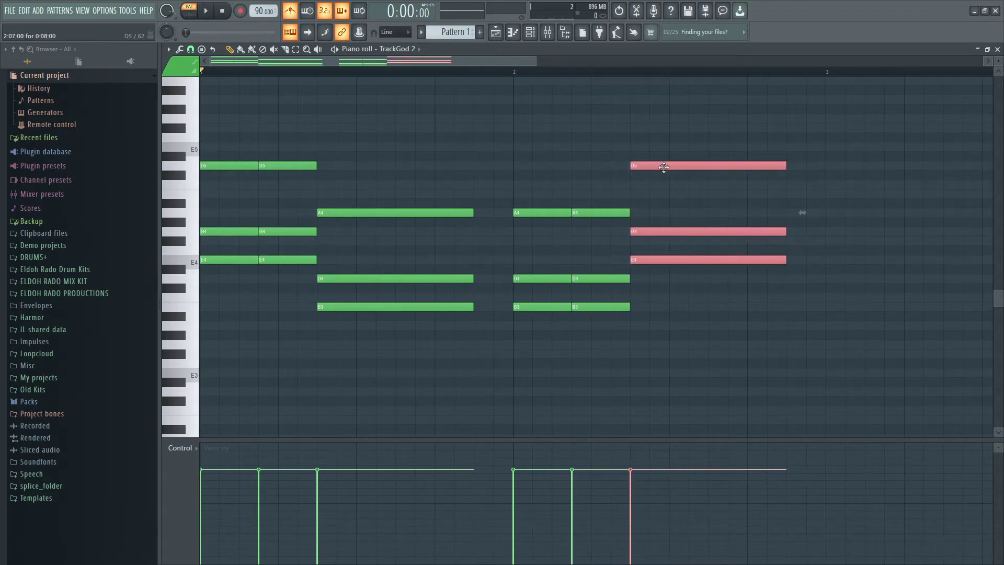
# Step: Extend the chords at step 7 of both bars to 10 steps so they fill their bars, and audition the pattern
pyautogui.moveTo(785, 166); pyautogui.dragTo(815, 165)
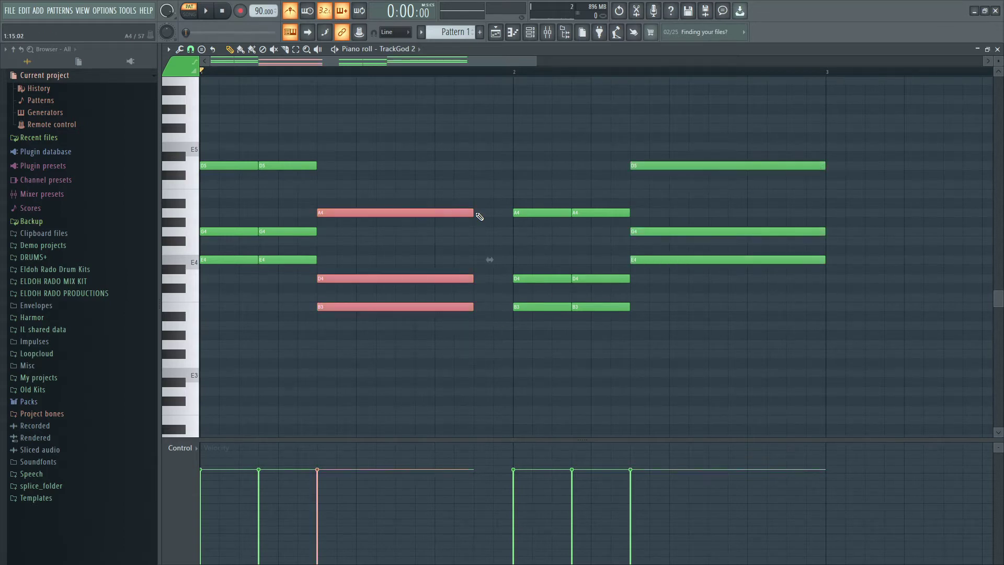
pyautogui.moveTo(476, 213); pyautogui.dragTo(486, 212)
pyautogui.press('space')
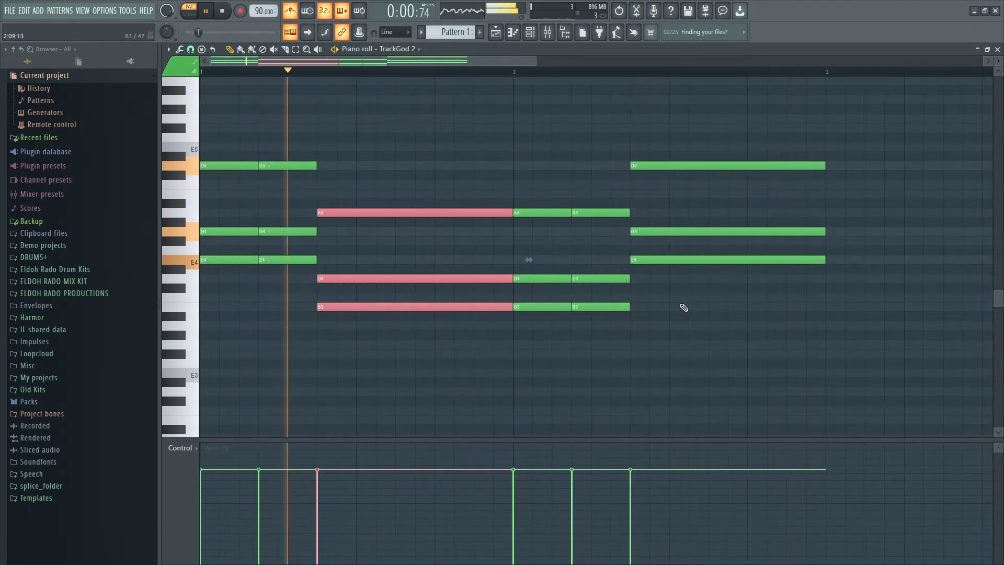
pyautogui.press('space')
# Step: Raise the D4 note at step 4 of bar 2 to E4 and audition the change from just before bar 2
pyautogui.moveTo(595, 278); pyautogui.dragTo(594, 260)
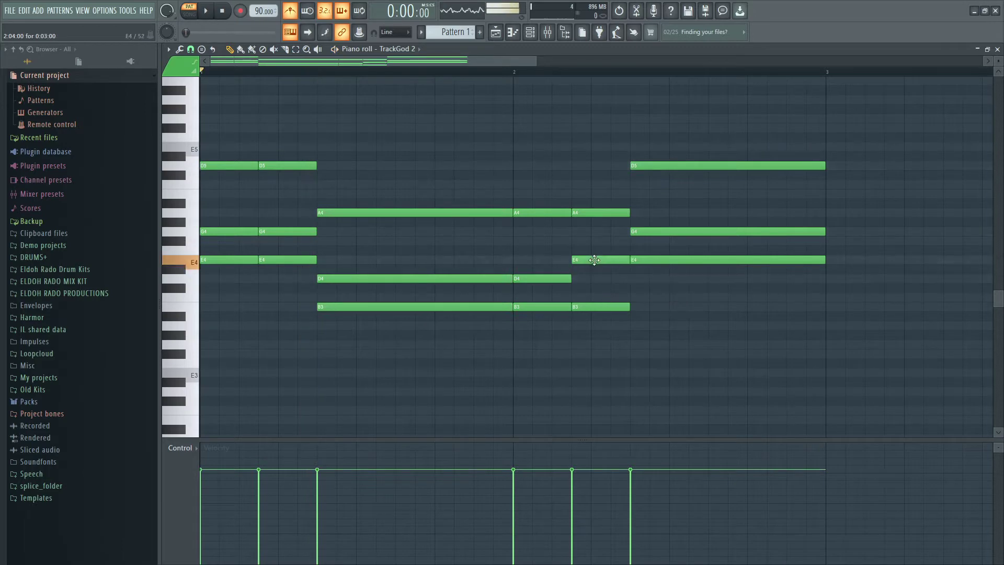
pyautogui.click(491, 73)
pyautogui.press('space')
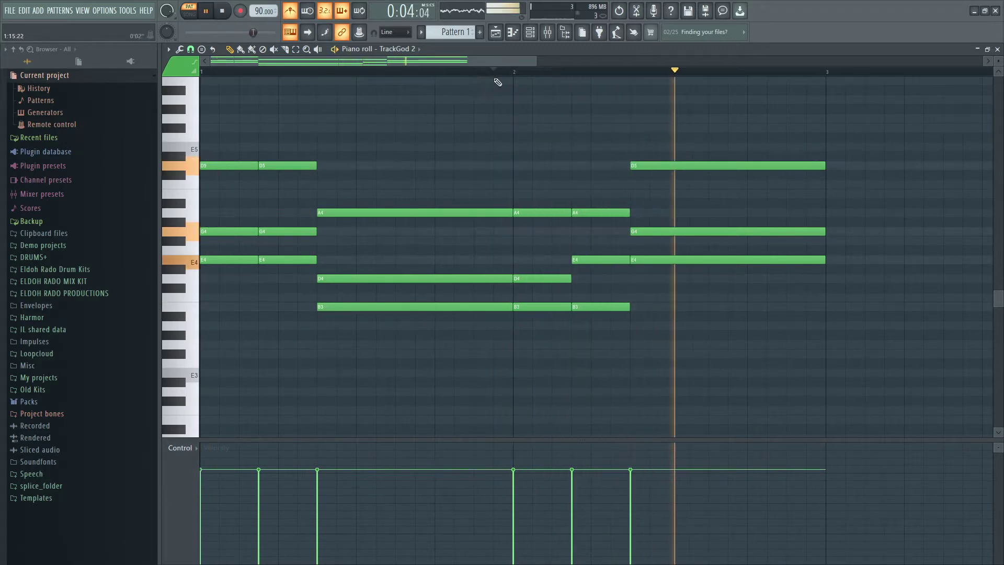
pyautogui.press('space')
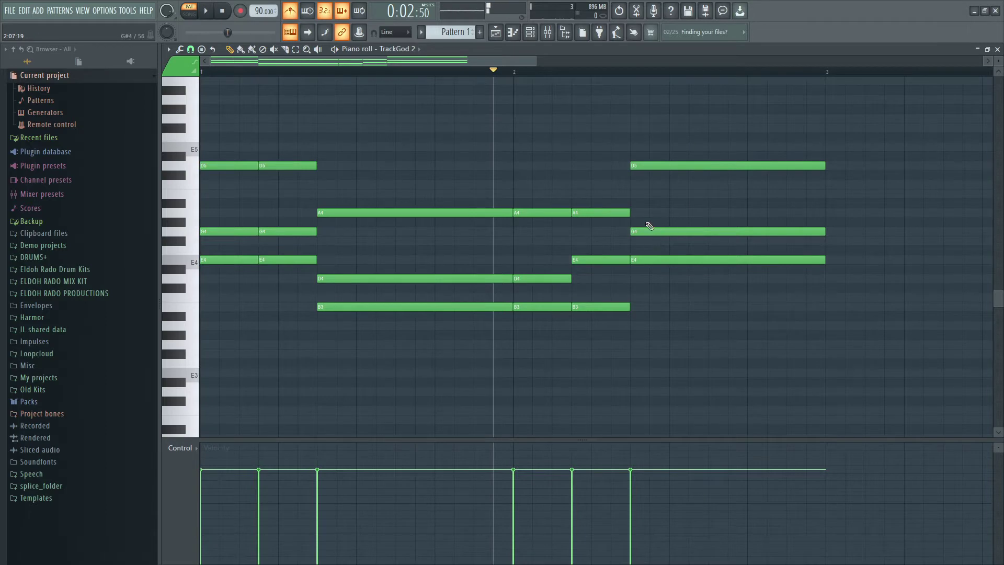
# Step: Try raising the last chord's G4 to A4, audition it, and return the note to G4
pyautogui.moveTo(652, 231); pyautogui.dragTo(652, 213)
pyautogui.press('space')
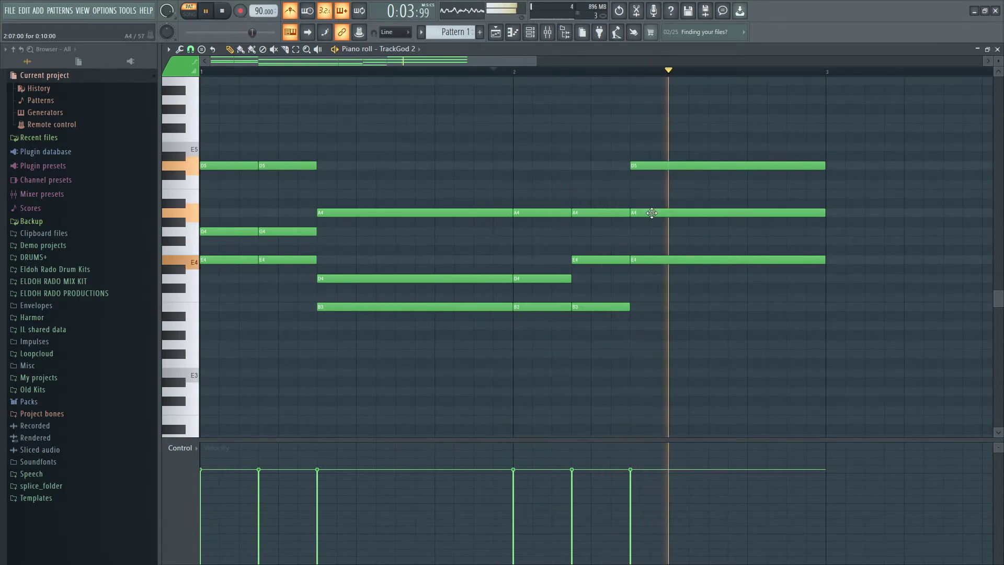
pyautogui.press('space')
pyautogui.moveTo(652, 222); pyautogui.dragTo(650, 234)
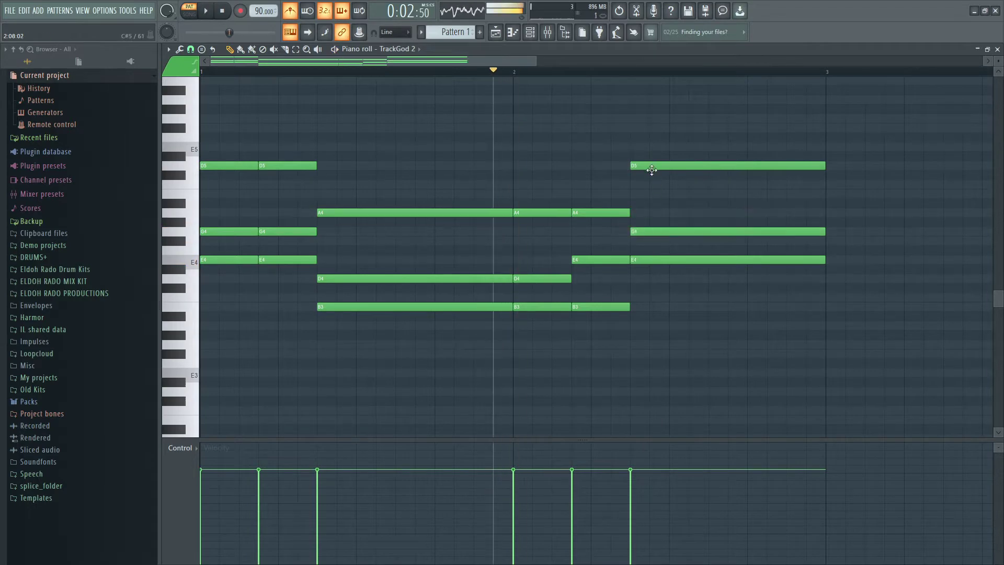
# Step: Lower the last chord's D5 note to C5 and audition the new voicing
pyautogui.moveTo(650, 165); pyautogui.dragTo(654, 187)
pyautogui.press('space')
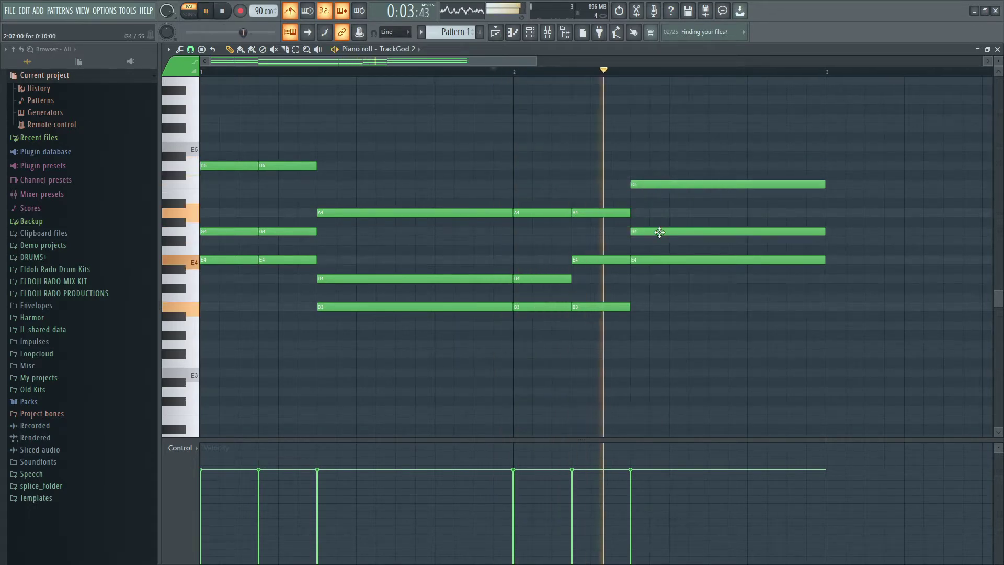
pyautogui.press('space')
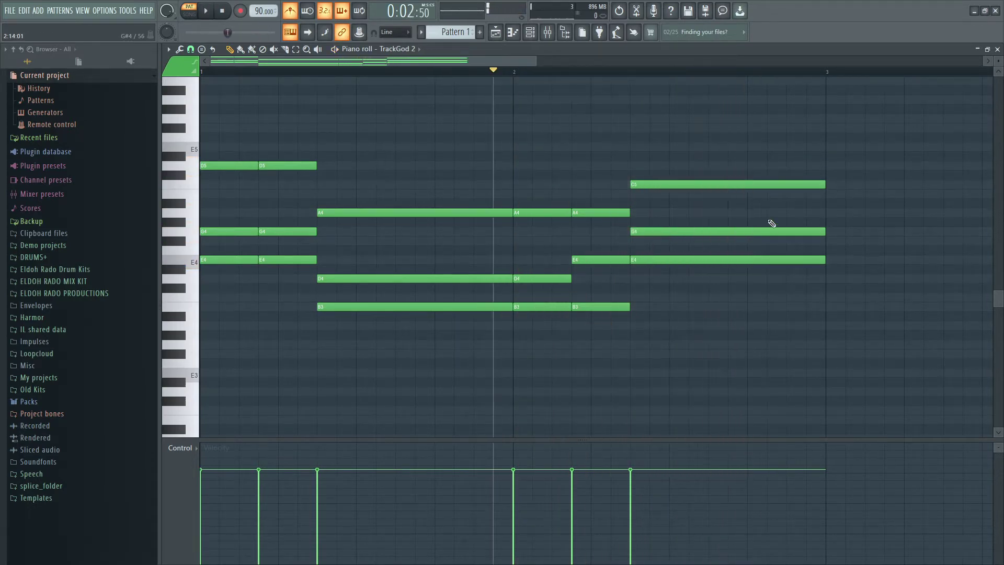
# Step: Add 4-step A4 and B3 notes at step 13 of bar 2 while the pattern plays
pyautogui.moveTo(758, 165); pyautogui.dragTo(765, 216)
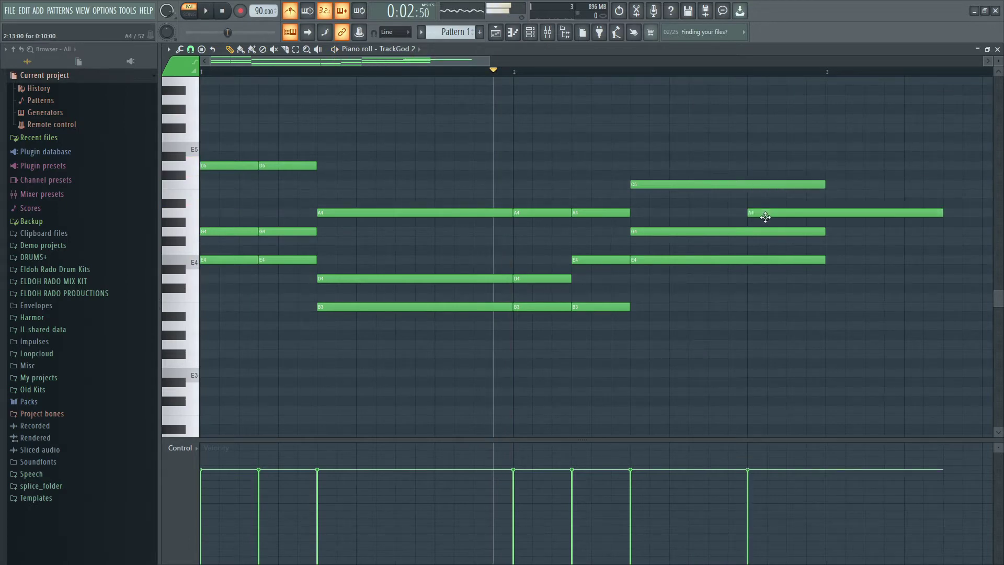
pyautogui.press('space')
pyautogui.moveTo(945, 215); pyautogui.dragTo(826, 215)
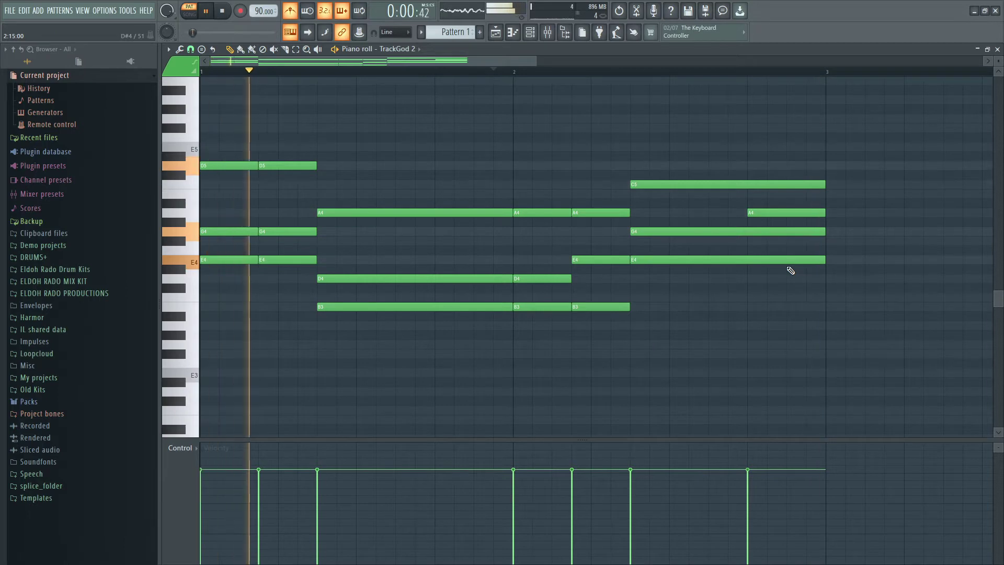
pyautogui.moveTo(779, 274)
pyautogui.mouseDown()
pyautogui.moveTo(765, 278)
pyautogui.moveTo(766, 307)
pyautogui.mouseUp()
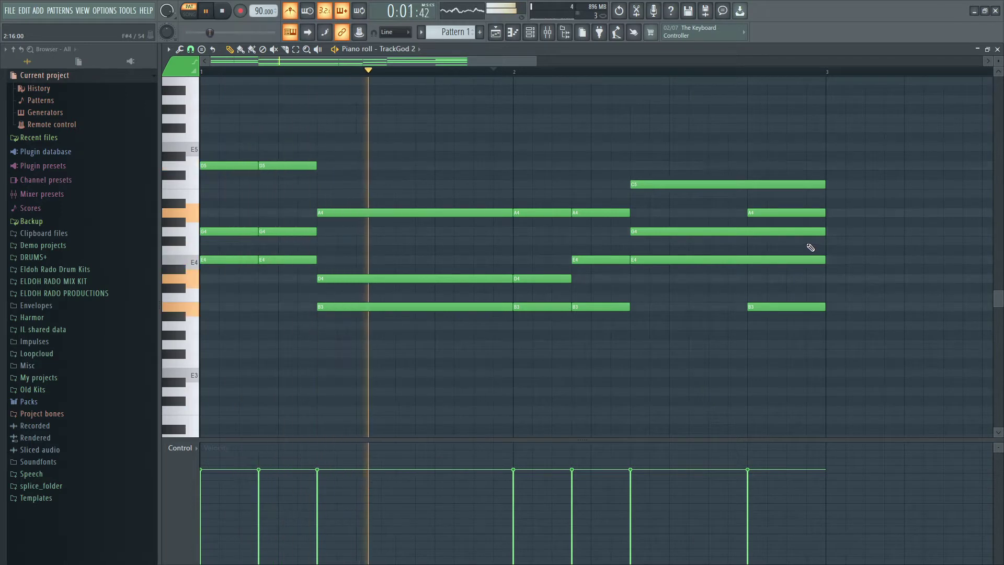
# Step: Turn off the metronome and replay the pattern from the start
pyautogui.press('space')
pyautogui.click(291, 12)
pyautogui.press('space')
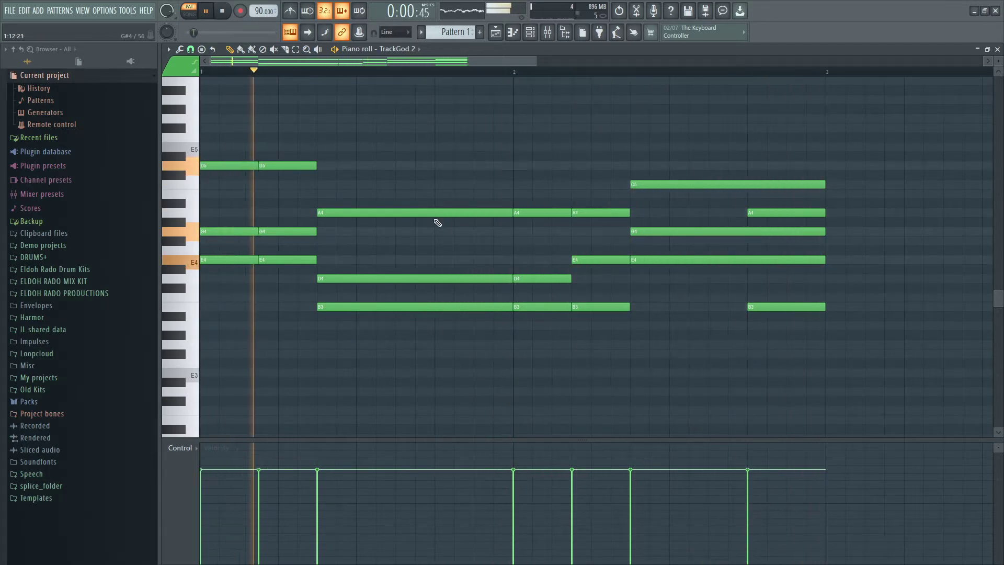
# Step: Try a one-step F#5 note at step 16 of bar 2 and delete it
pyautogui.click(810, 165)
pyautogui.moveTo(878, 165); pyautogui.dragTo(809, 127)
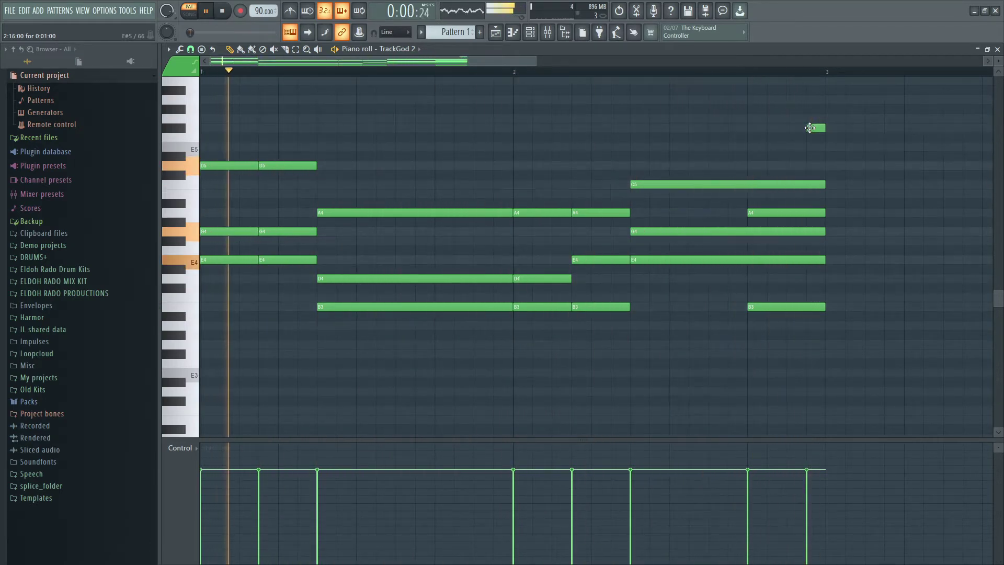
pyautogui.rightClick(810, 128)
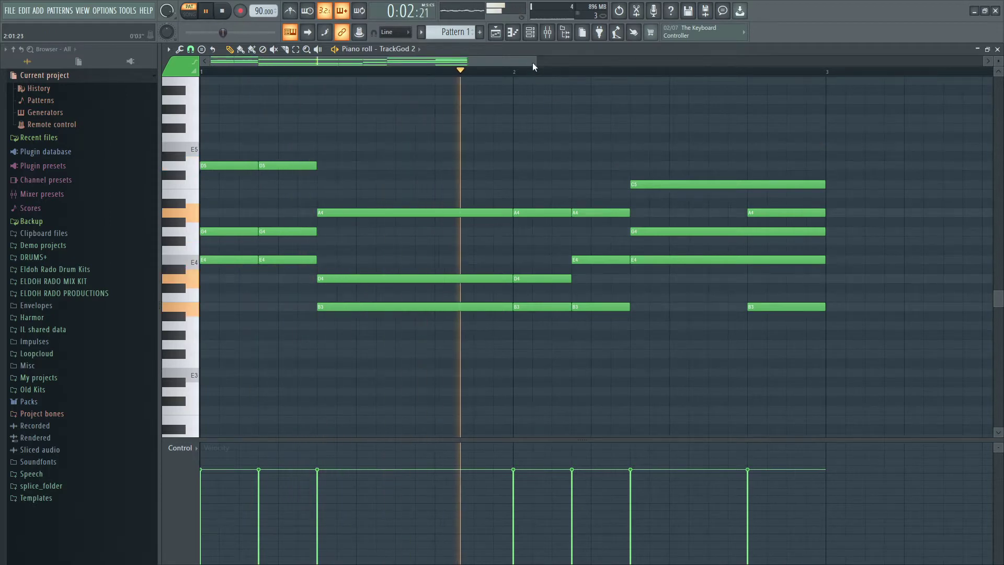
# Step: Select all notes in the pattern, randomize their velocities, and audition the result
pyautogui.moveTo(537, 61); pyautogui.dragTo(711, 59)
pyautogui.press('space')
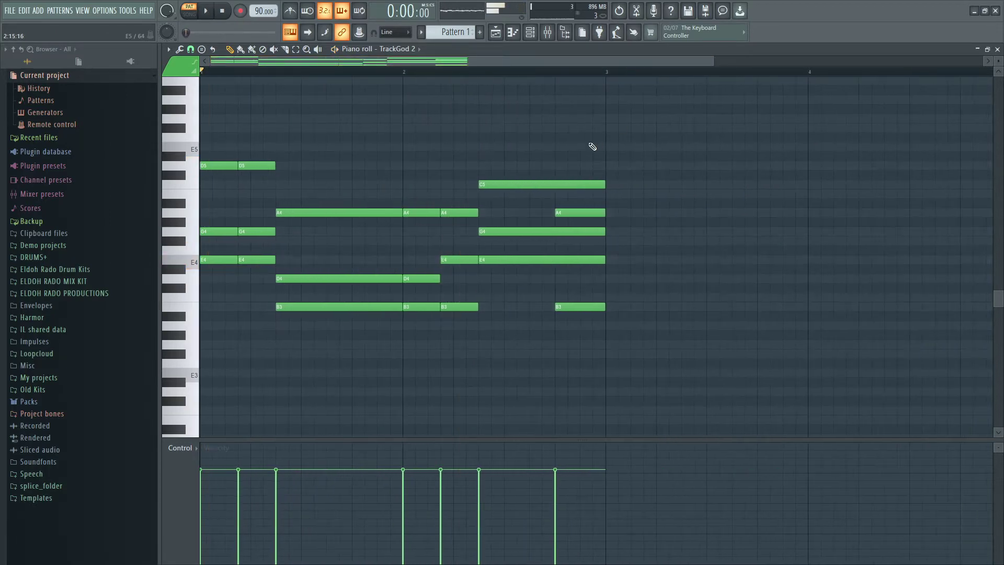
pyautogui.hotkey('ctrl', 'a')
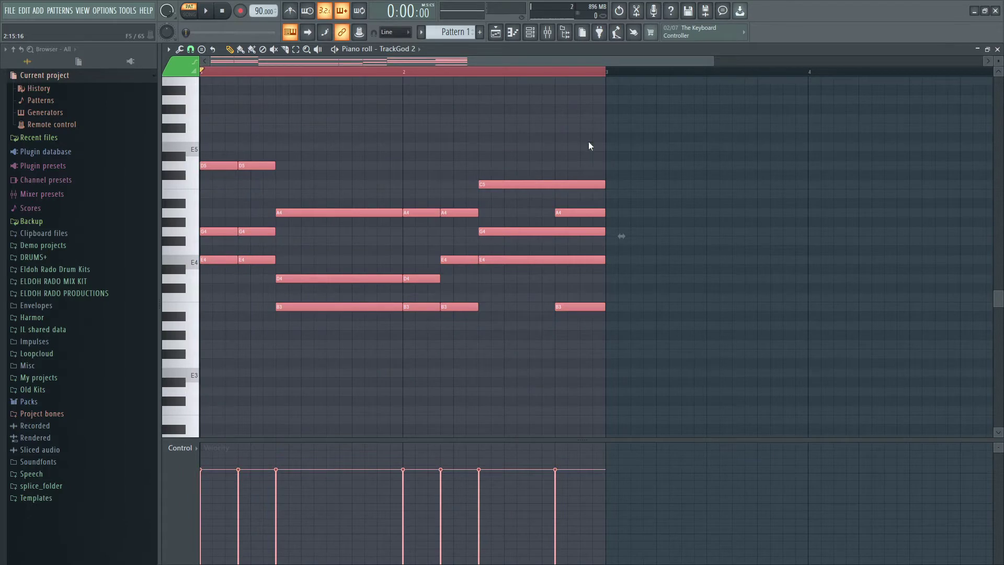
pyautogui.hotkey('alt', 'r')
pyautogui.moveTo(484, 340); pyautogui.dragTo(484, 386)
pyautogui.click(551, 388)
pyautogui.press('space')
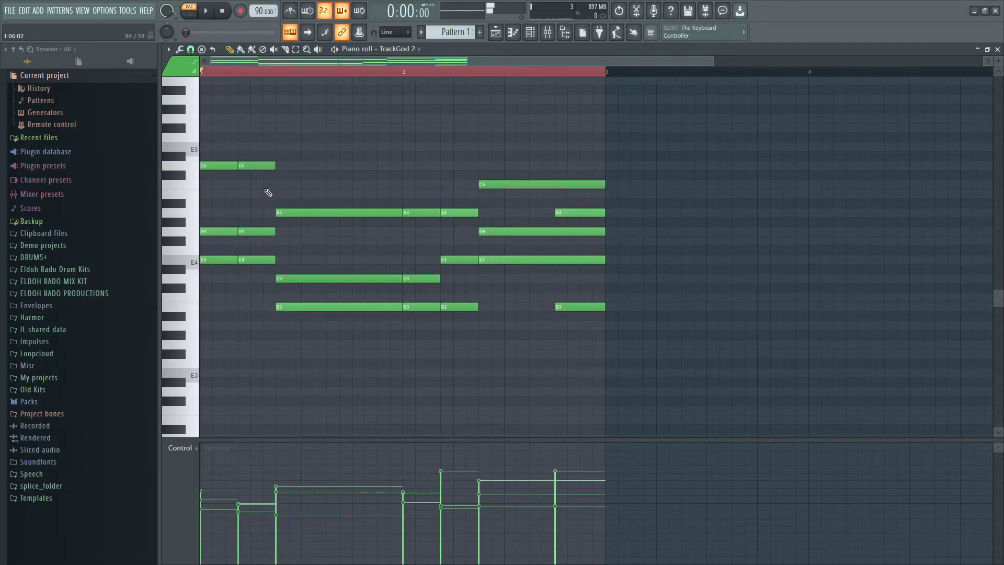
pyautogui.press('space')
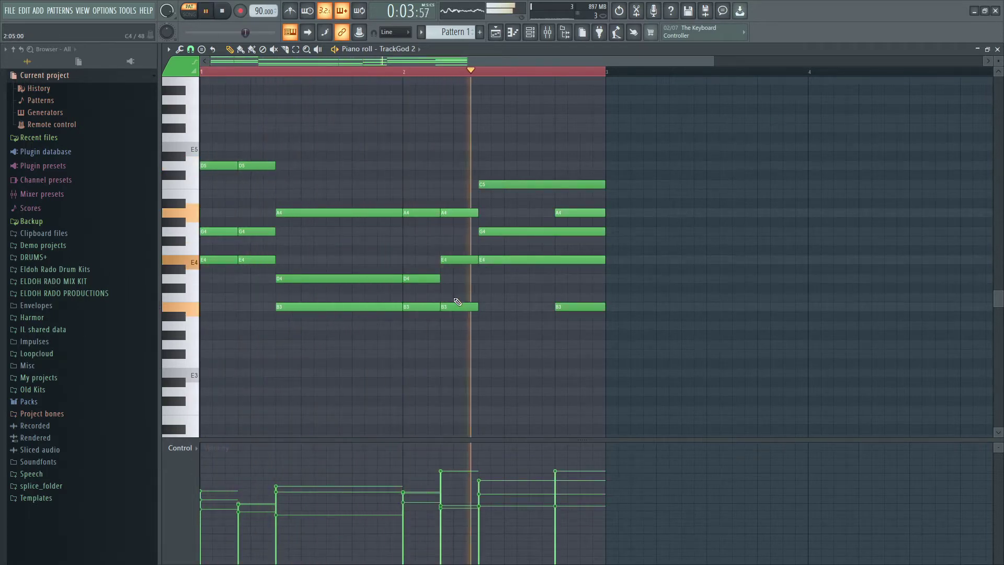
pyautogui.press('space')
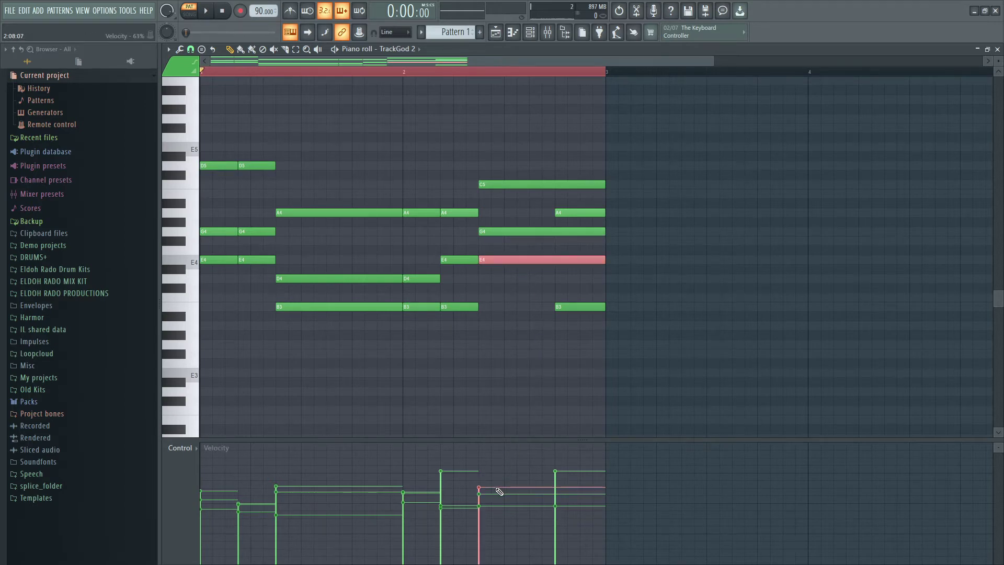
# Step: Slightly lower the velocities of the E4 and C5 notes at step 7 of bar 2, auditioning the chord
pyautogui.press('space')
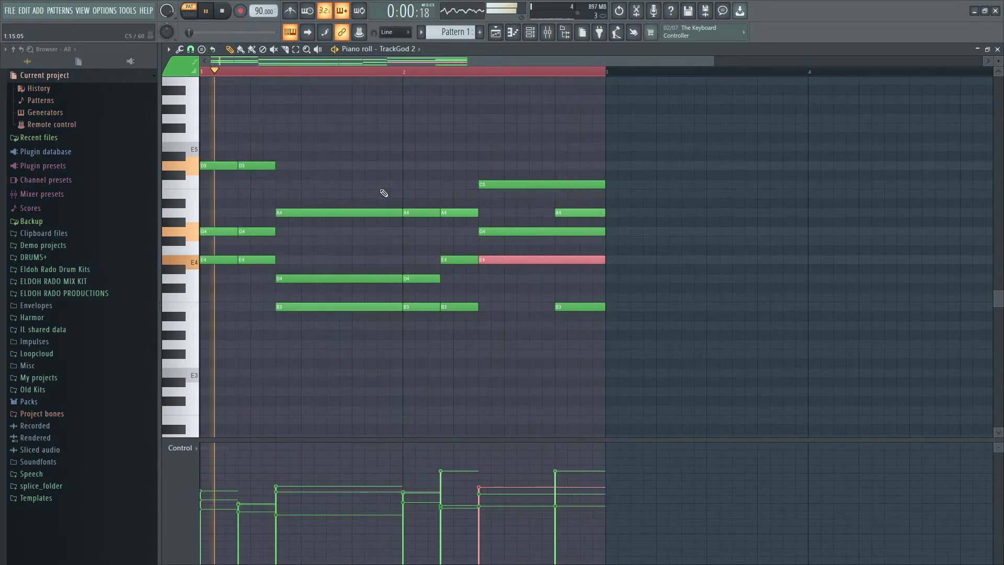
pyautogui.press('space')
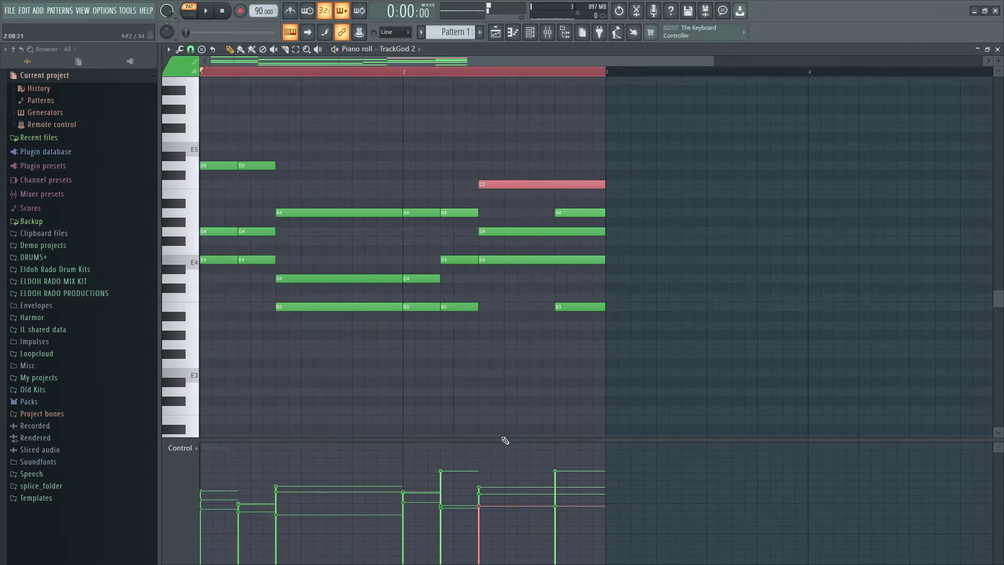
pyautogui.press('space')
pyautogui.press('space')
pyautogui.press('space')
pyautogui.press('space')
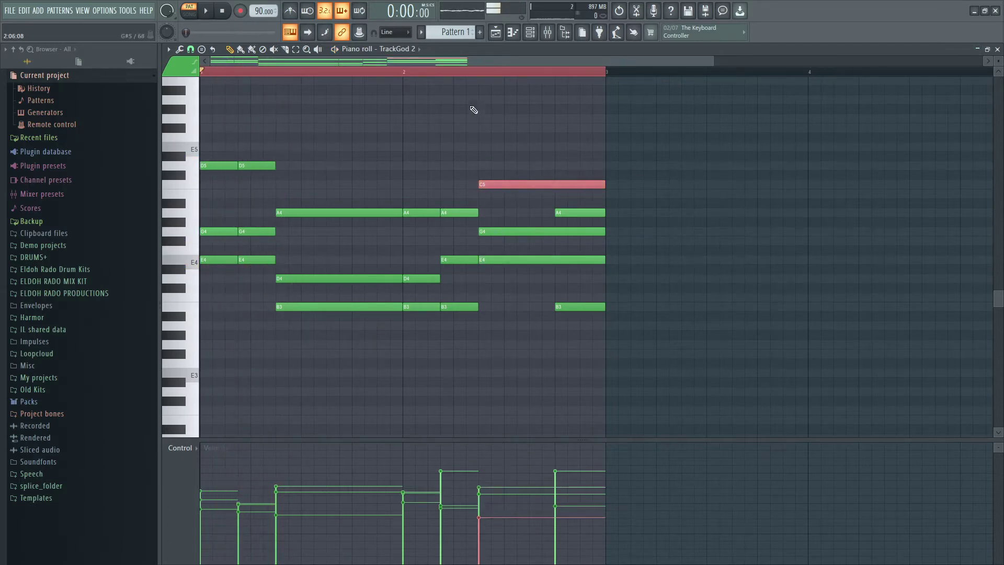
pyautogui.click(452, 73)
pyautogui.press('space')
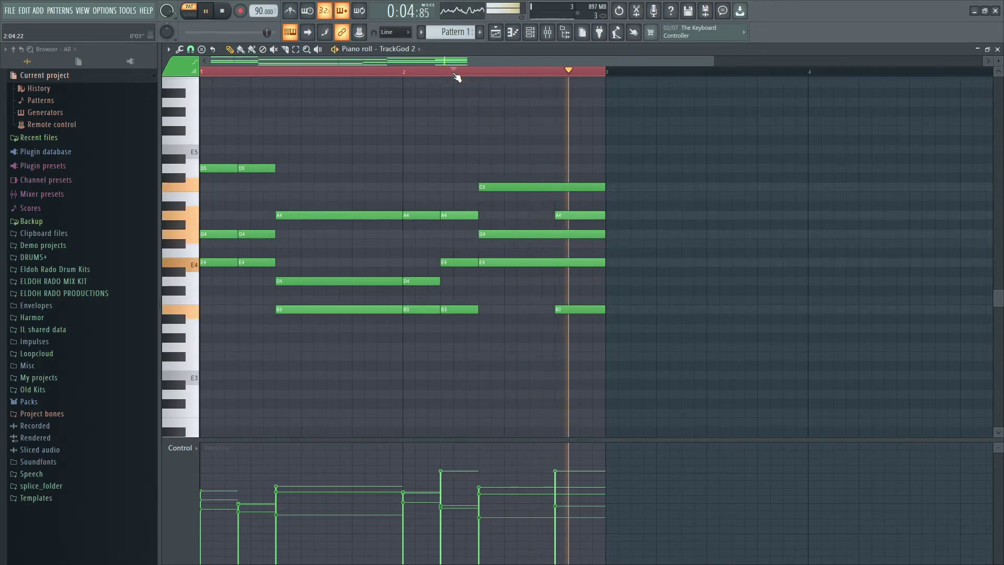
# Step: Leave the piano roll, set TrackGod 2's plugin volume to 61.88, and set its channel volume to 68%
pyautogui.click(977, 50)
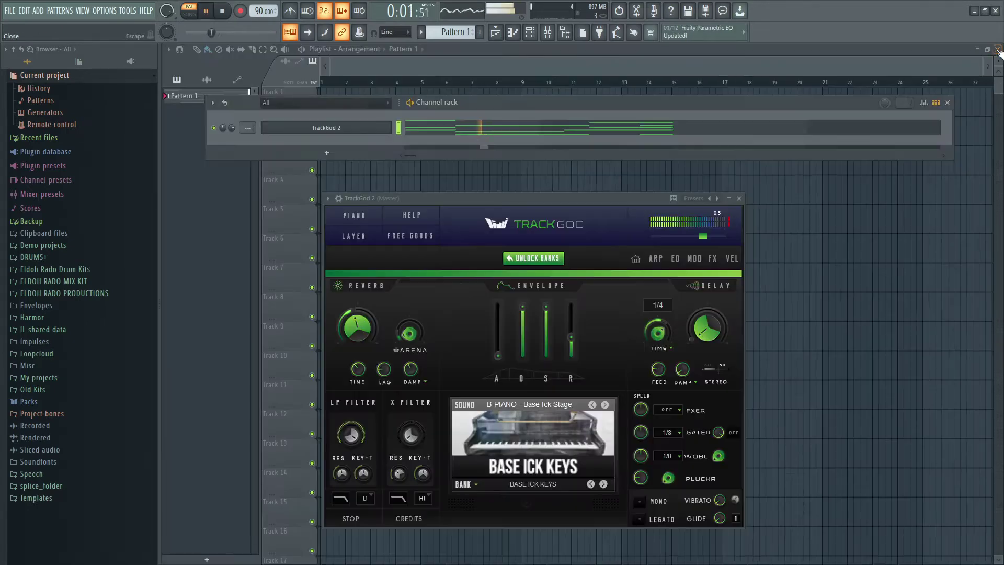
pyautogui.moveTo(555, 195); pyautogui.dragTo(570, 164)
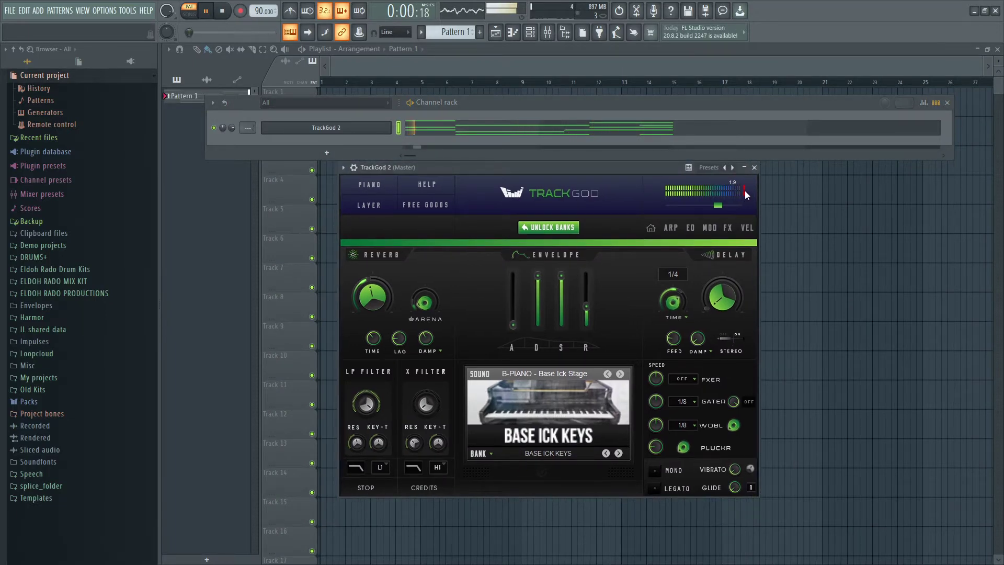
pyautogui.moveTo(716, 205); pyautogui.dragTo(708, 206)
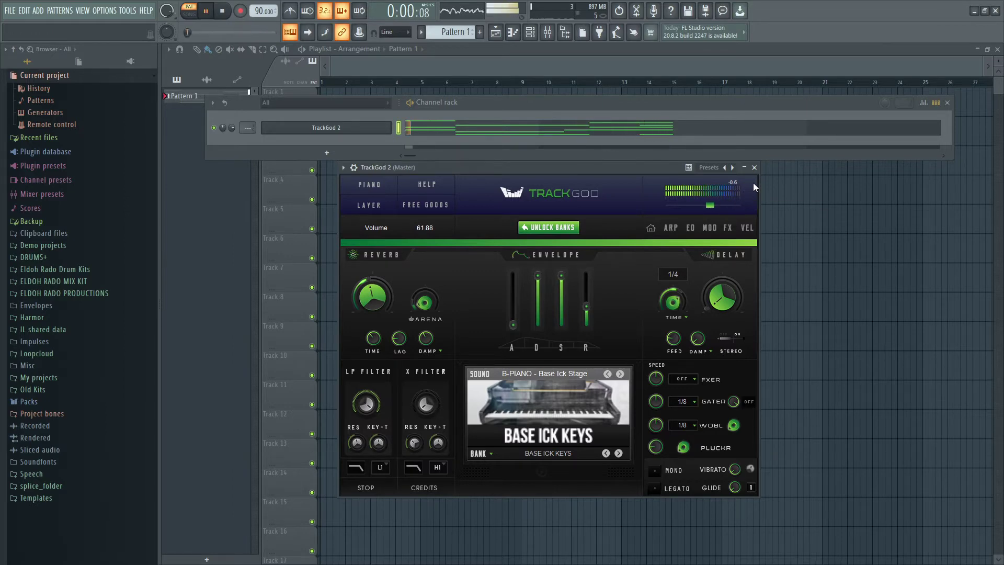
pyautogui.click(754, 167)
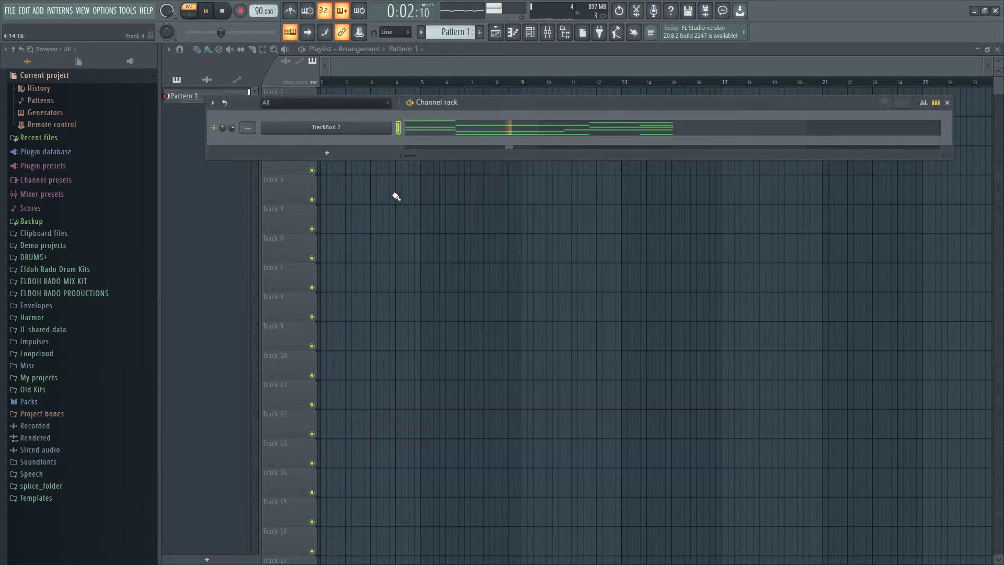
pyautogui.moveTo(232, 127); pyautogui.dragTo(232, 127)
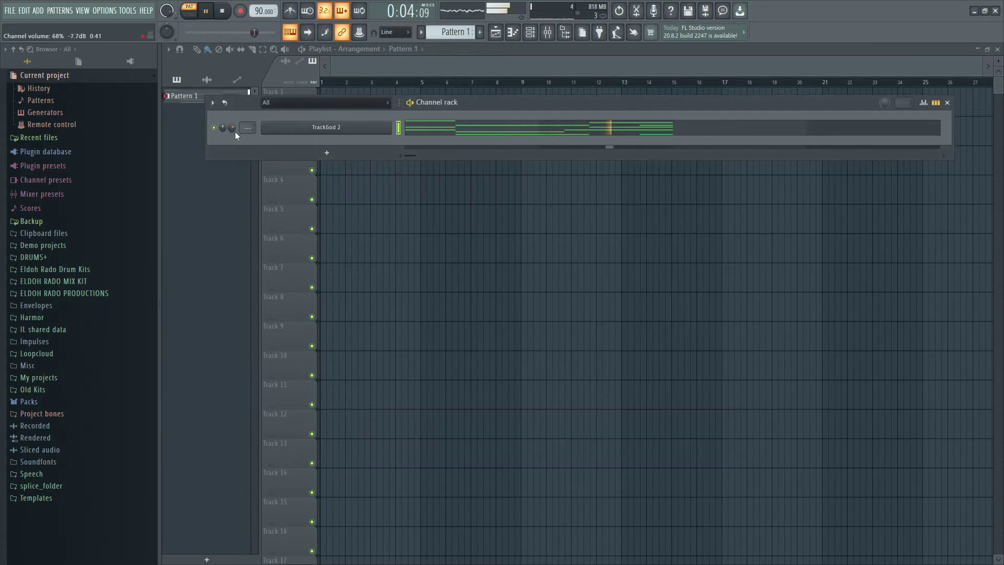
# Step: Load TR5 Classic Clipper in slot 4 of the Master mixer track, with gain 4.0 dB and slope -4.7
pyautogui.click(547, 32)
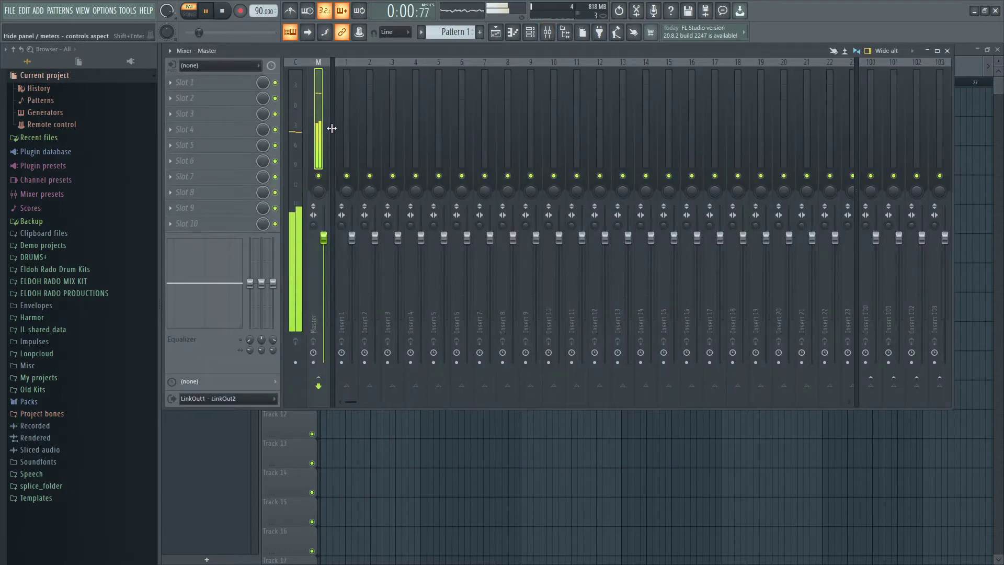
pyautogui.click(209, 130)
pyautogui.moveTo(334, 278)
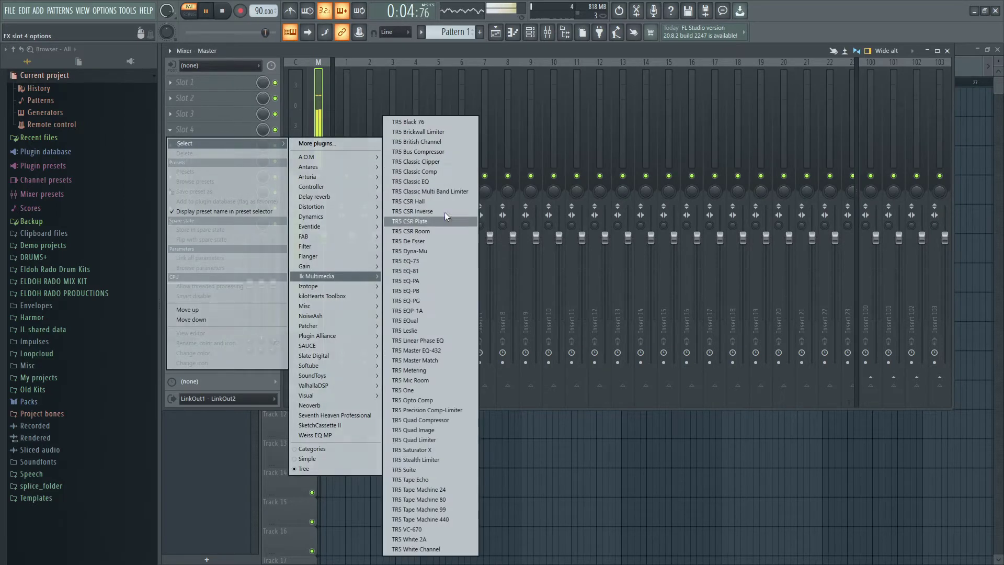
pyautogui.click(444, 162)
pyautogui.moveTo(418, 270); pyautogui.dragTo(422, 265)
pyautogui.moveTo(480, 313); pyautogui.dragTo(496, 293)
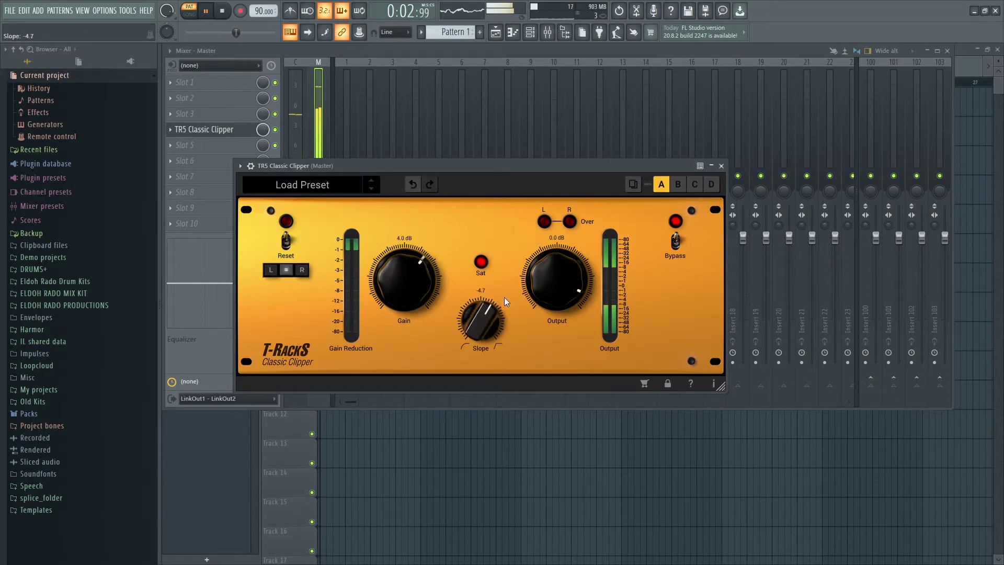
# Step: Readjust TR5 Classic Clipper's slope to -3.8 on the Master track, and dismiss the plugin and the mixer
pyautogui.click(721, 166)
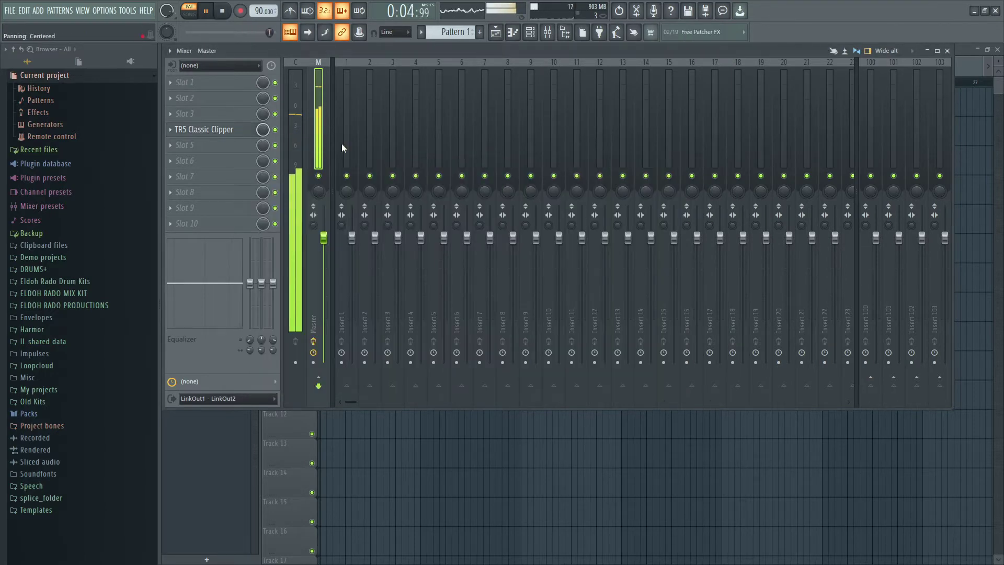
pyautogui.click(238, 130)
pyautogui.click(236, 130)
pyautogui.click(226, 130)
pyautogui.moveTo(480, 314); pyautogui.dragTo(465, 362)
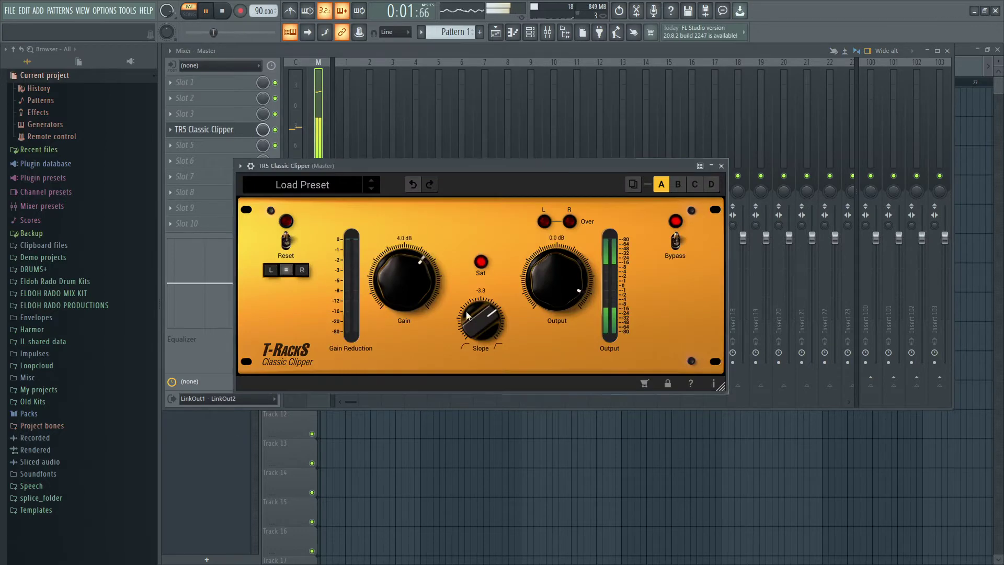
pyautogui.click(721, 166)
pyautogui.click(947, 51)
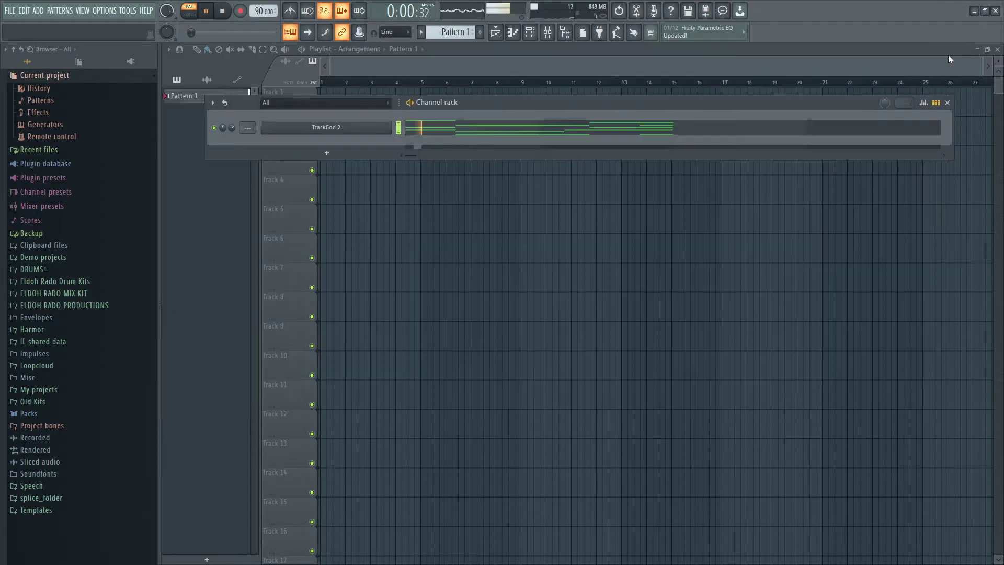
# Step: Move the channel rack slightly down and open the Claps folder of the Fallin angel drum kit in DRUMS+
pyautogui.moveTo(509, 108); pyautogui.dragTo(471, 152)
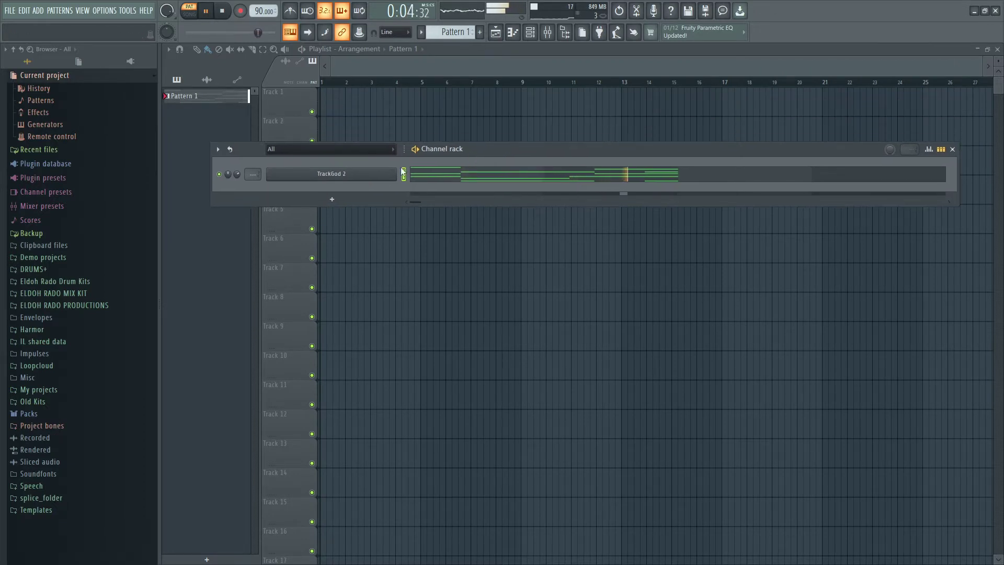
pyautogui.click(47, 271)
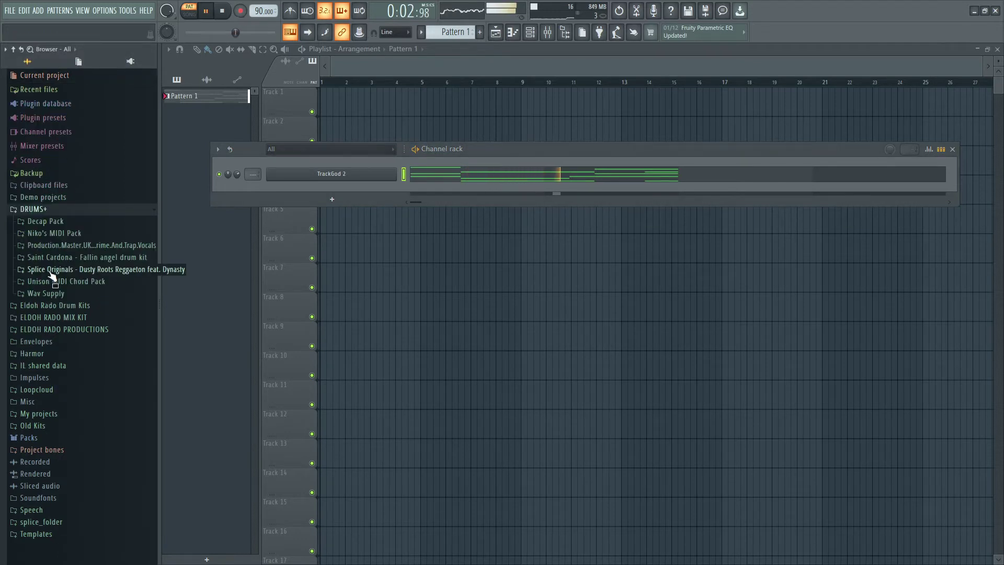
pyautogui.click(51, 257)
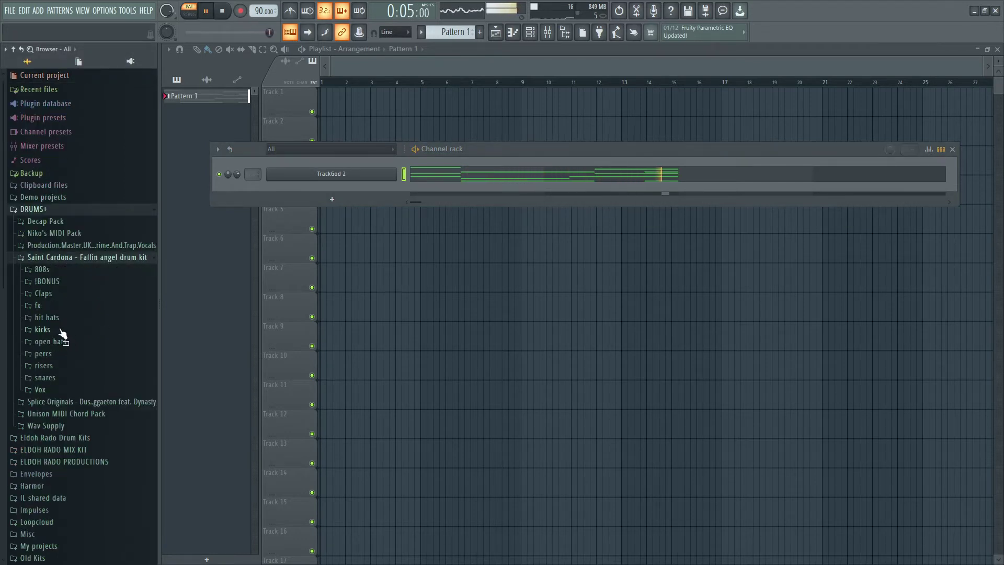
pyautogui.click(54, 357)
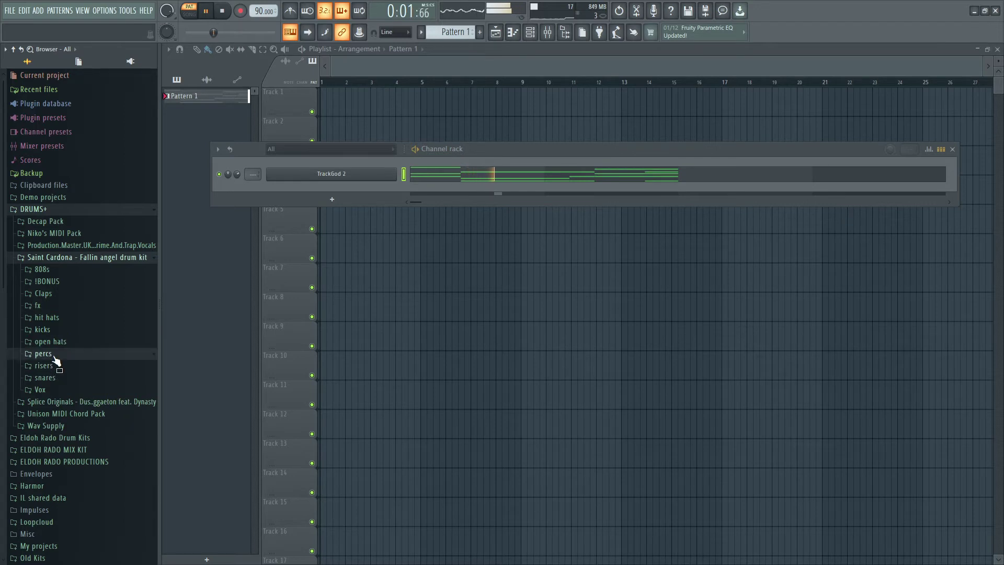
pyautogui.click(55, 357)
pyautogui.click(53, 294)
# Step: Audition the claps, including Cantona, London and Oro, and add Clap (Oro) as a channel below TrackGod 2
pyautogui.click(59, 315)
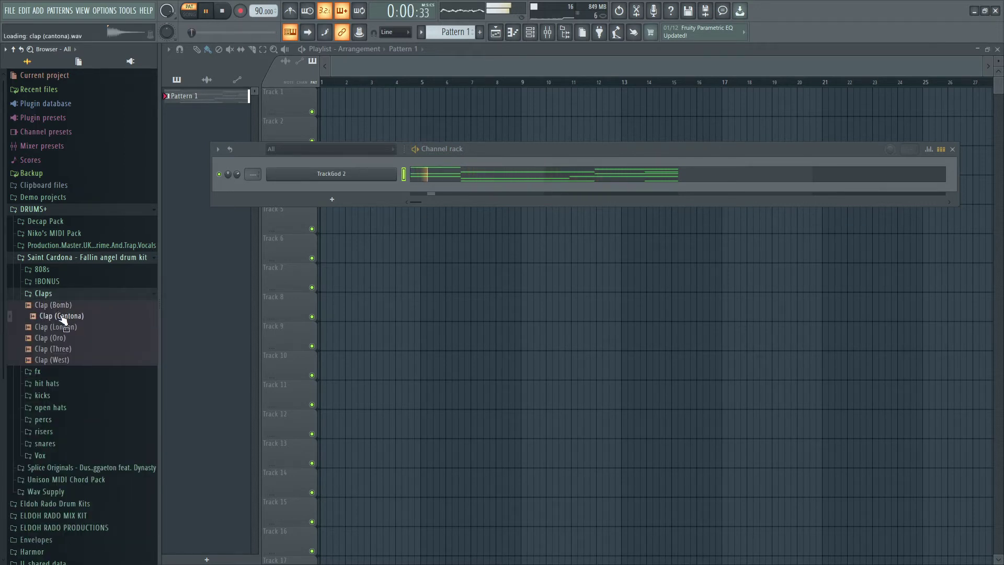
pyautogui.press('Up')
pyautogui.click(61, 327)
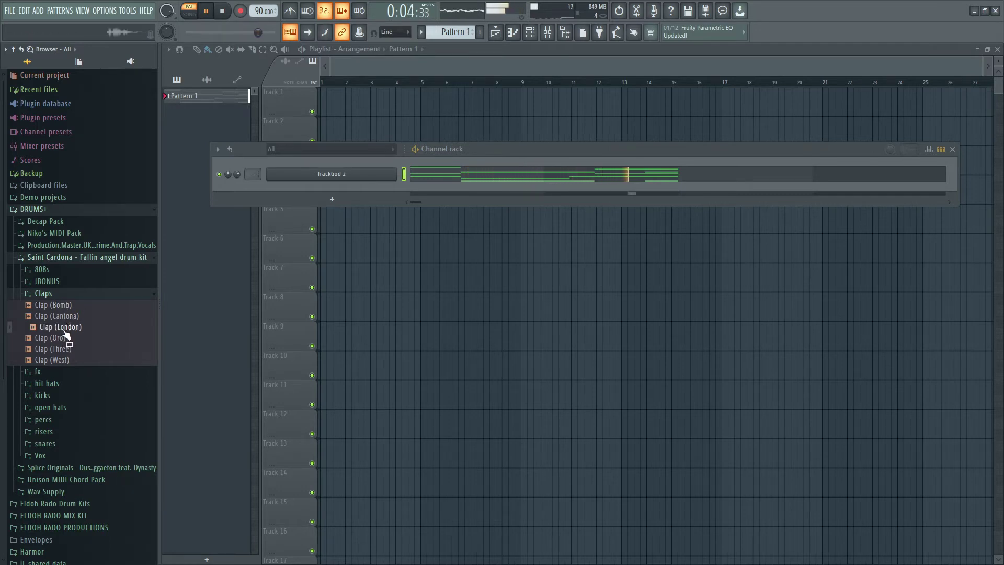
pyautogui.click(63, 338)
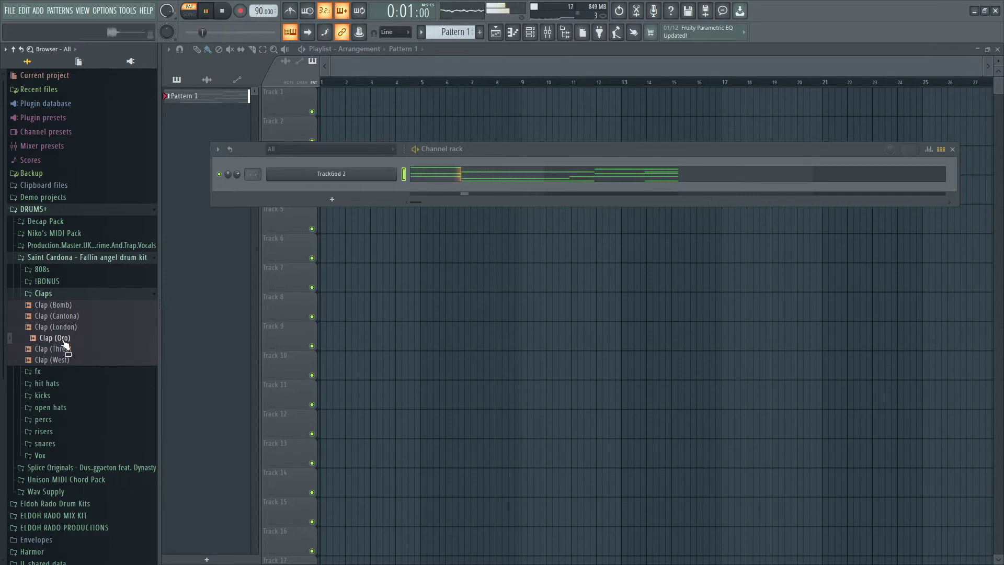
pyautogui.moveTo(66, 345); pyautogui.dragTo(347, 188)
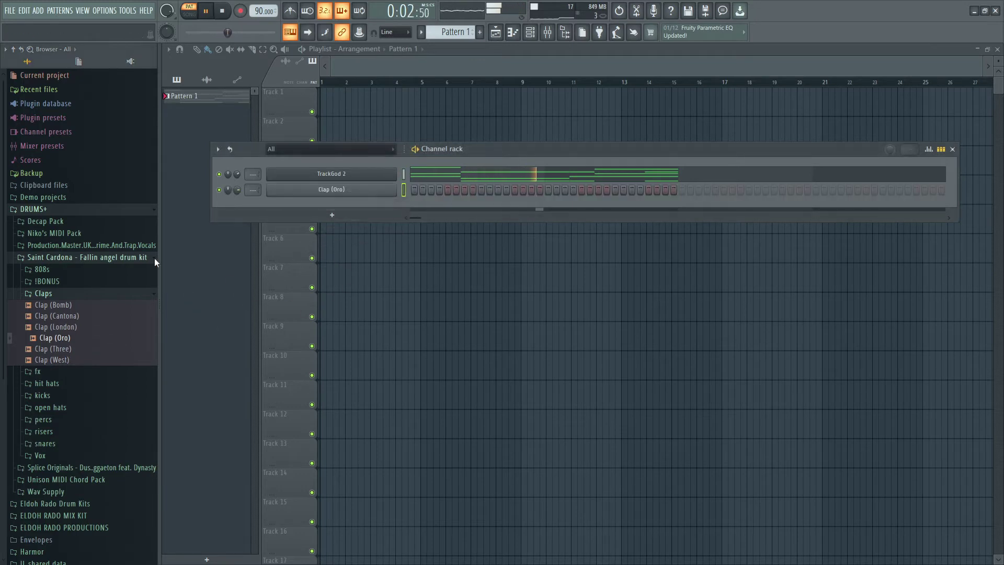
# Step: Audition the kicks of the Fallin angel drum kit and slightly lower TrackGod 2's channel volume
pyautogui.click(72, 295)
pyautogui.click(58, 331)
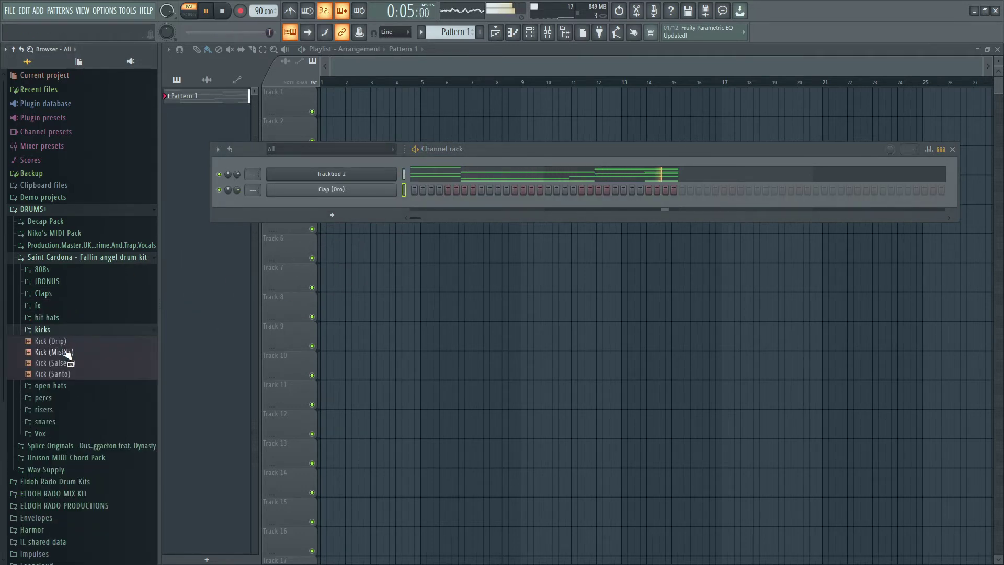
pyautogui.click(65, 352)
pyautogui.click(65, 343)
pyautogui.click(64, 365)
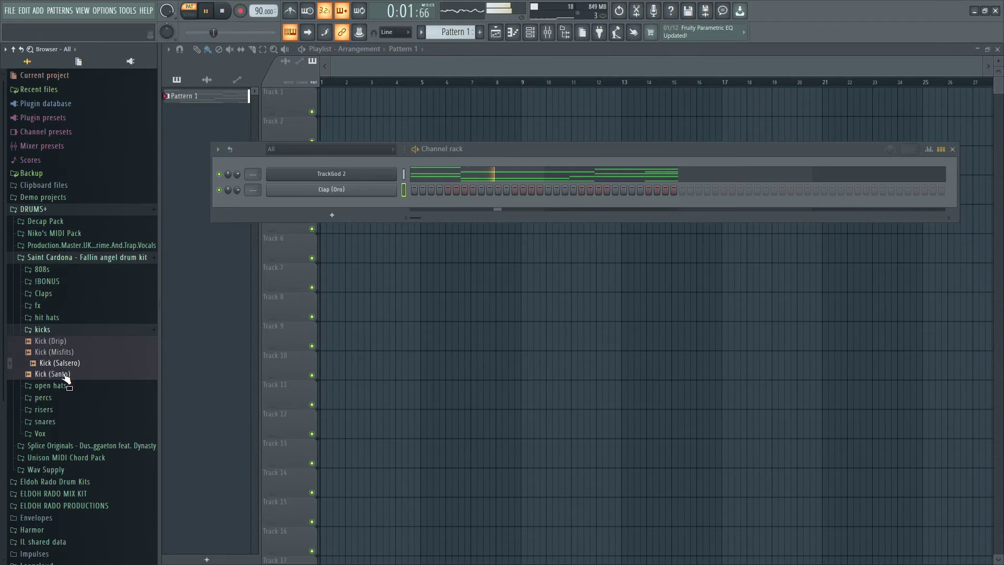
pyautogui.moveTo(236, 174); pyautogui.dragTo(237, 184)
# Step: Compare the Misfits, Drip, Salsero and Santo kicks without the melody, and collapse the kit's folders
pyautogui.click(65, 353)
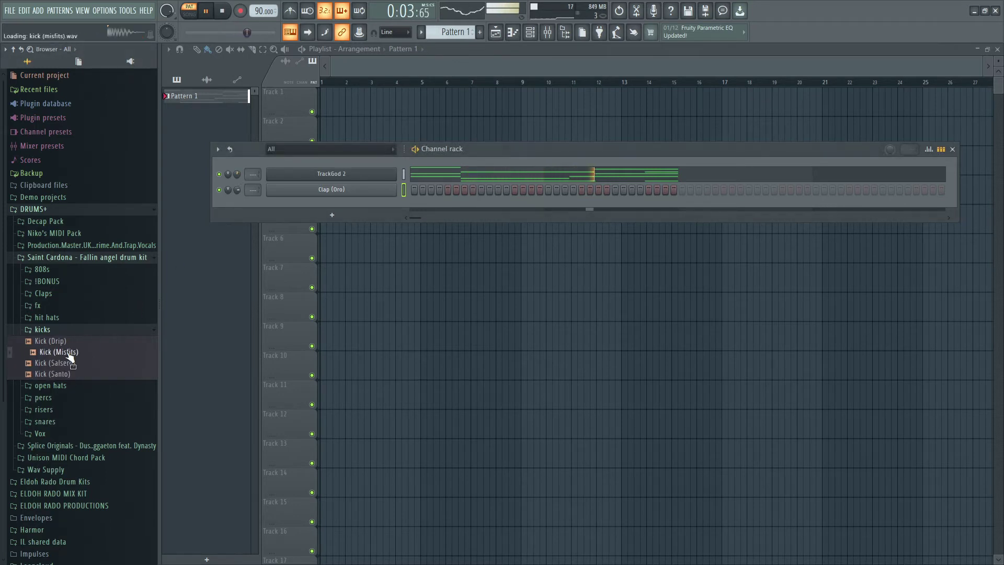
pyautogui.click(60, 342)
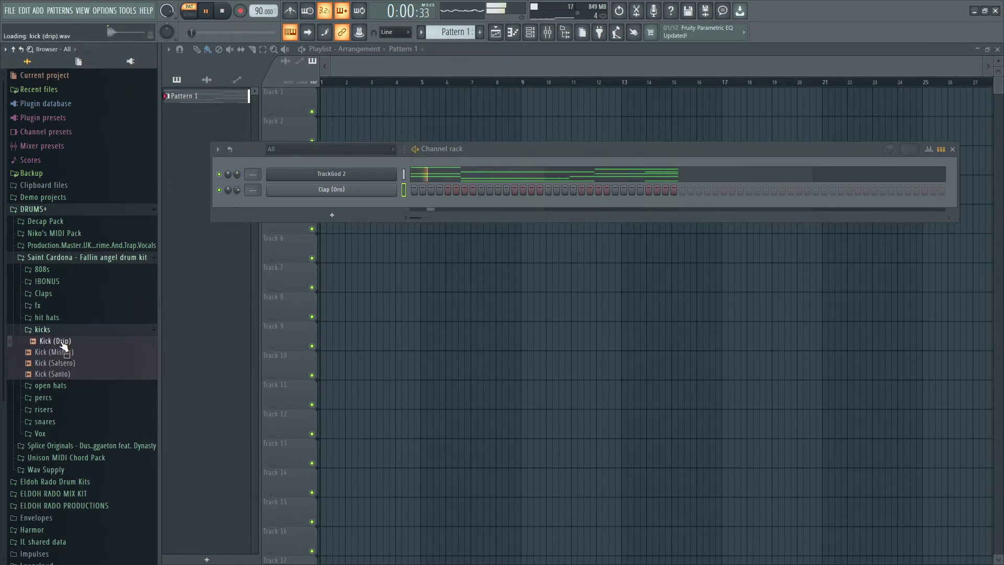
pyautogui.click(58, 353)
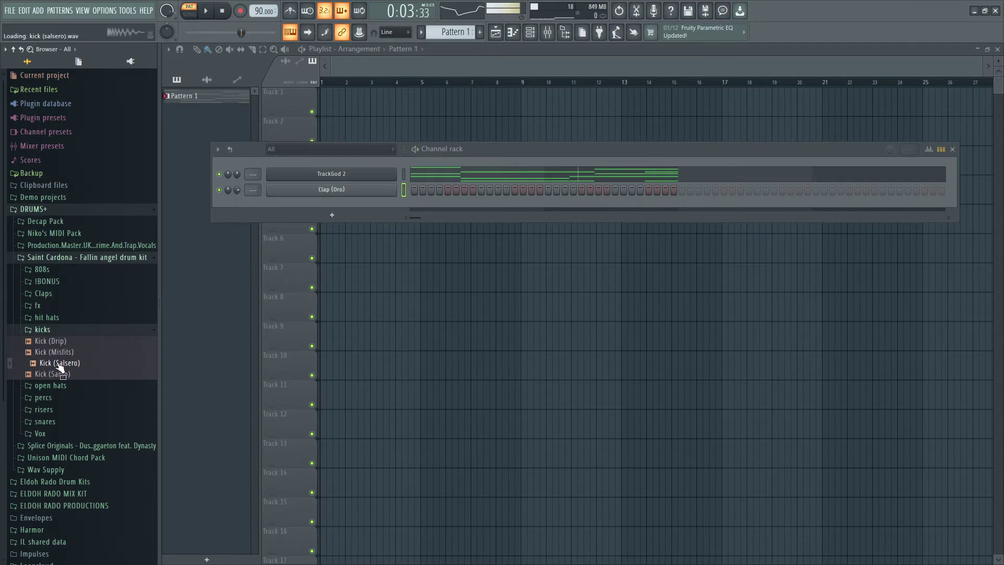
pyautogui.click(61, 354)
pyautogui.click(58, 374)
pyautogui.click(63, 364)
pyautogui.click(63, 353)
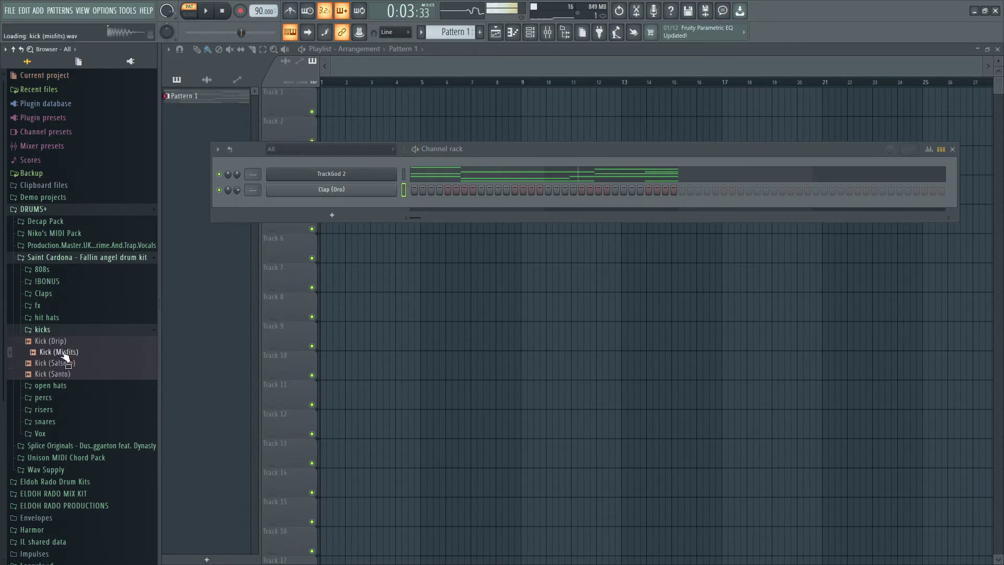
pyautogui.click(64, 341)
pyautogui.click(53, 329)
pyautogui.click(81, 257)
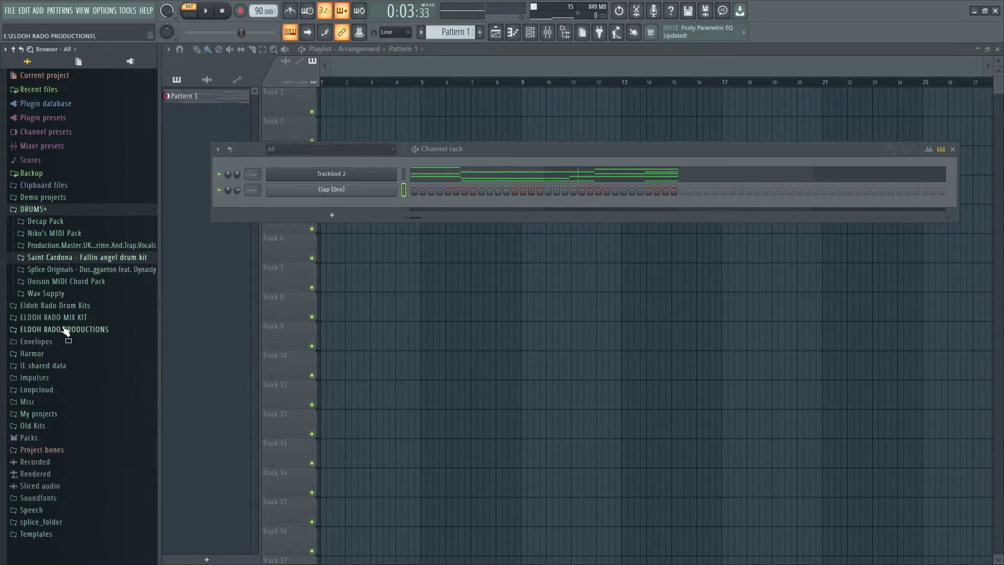
# Step: Audition kicks from Burn to Vetements in the DT Hitz - Stigma drum kit of the Wav Supply folder
pyautogui.click(66, 293)
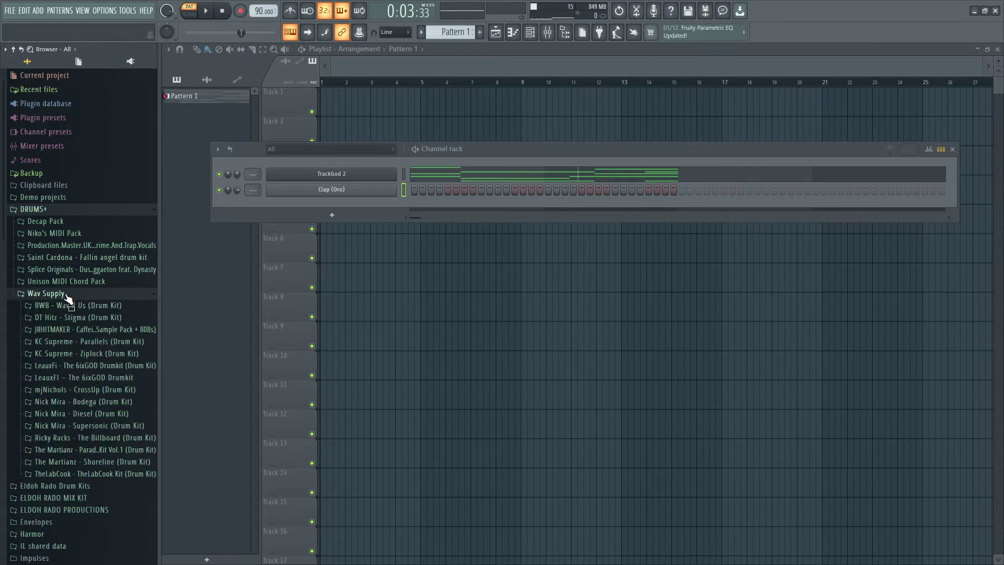
pyautogui.click(83, 320)
pyautogui.click(61, 365)
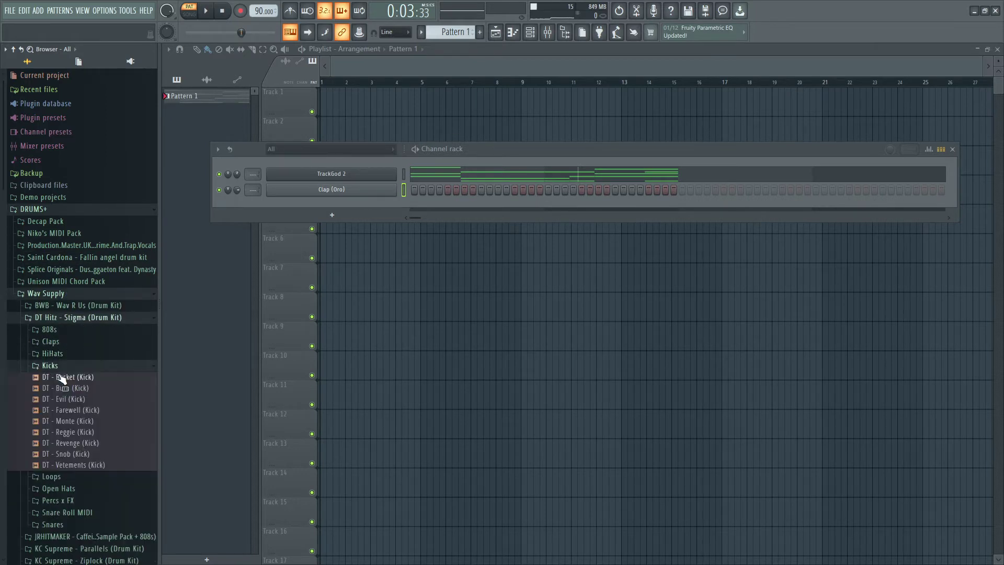
pyautogui.click(68, 387)
pyautogui.click(79, 422)
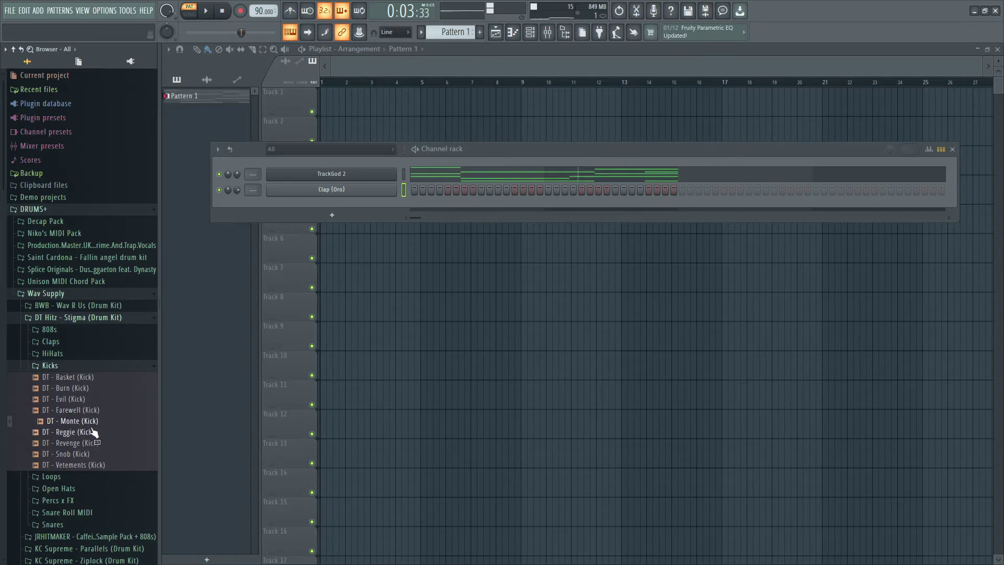
pyautogui.click(90, 432)
pyautogui.click(83, 443)
pyautogui.click(81, 453)
pyautogui.click(86, 464)
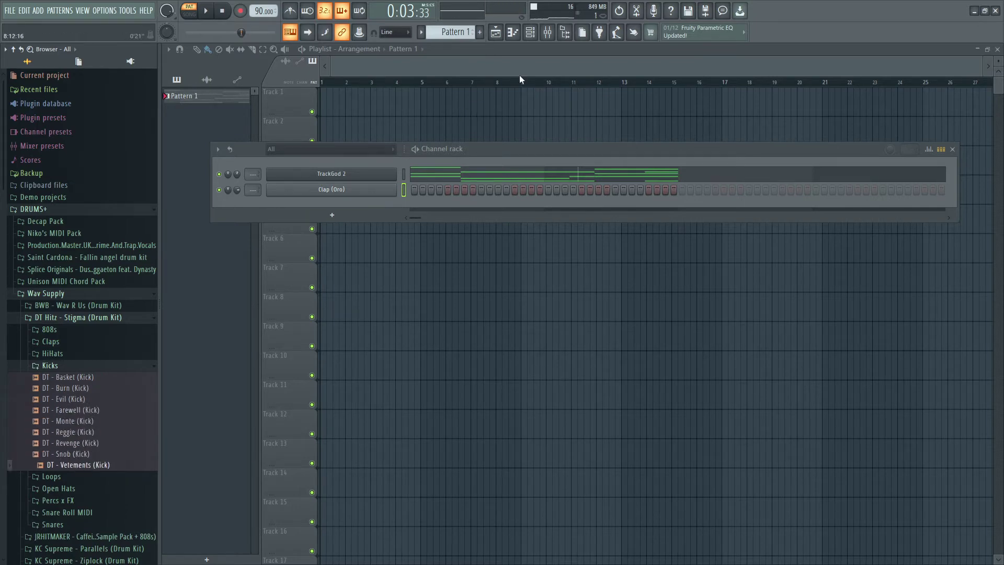
# Step: Check the Master level in the mixer while auditioning the Monte, Burn and Basket kicks, and collapse the Kicks folder
pyautogui.click(547, 32)
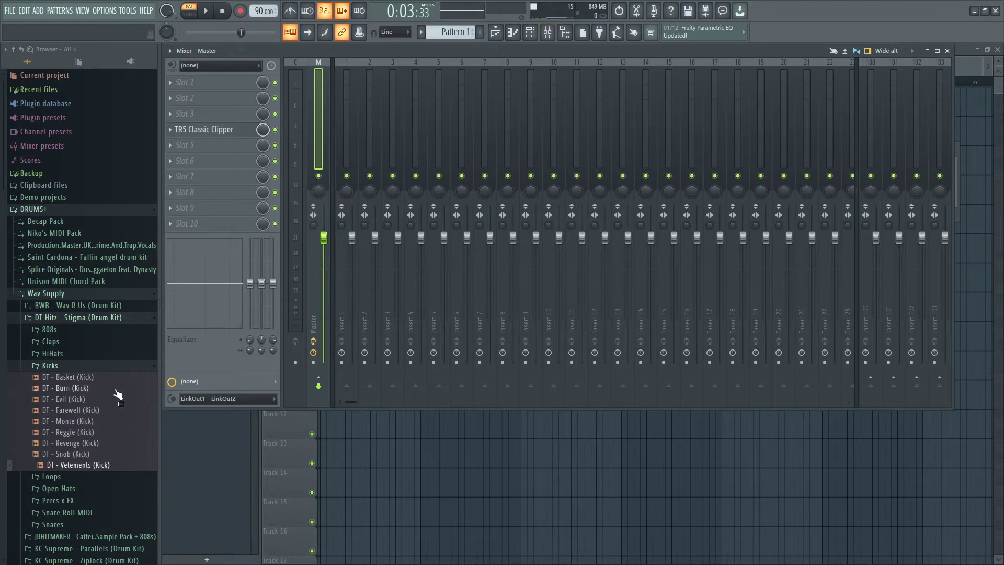
pyautogui.click(86, 422)
pyautogui.click(90, 389)
pyautogui.click(88, 380)
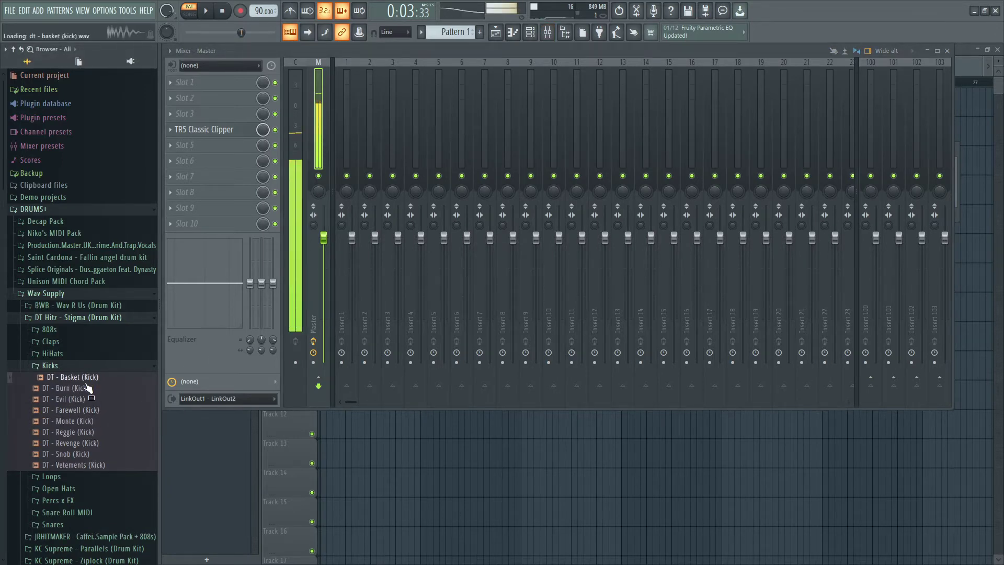
pyautogui.click(81, 368)
# Step: Open the kicks of the BWB - Wav R Us drum kit and repeatedly audition BWB WAV R US KICK (2)
pyautogui.click(79, 306)
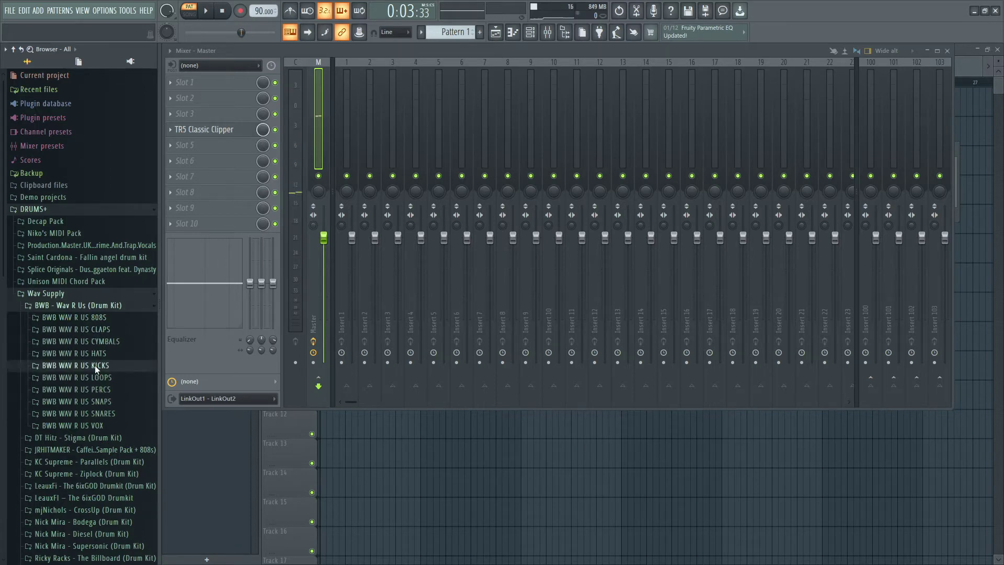
pyautogui.click(95, 365)
pyautogui.click(94, 362)
pyautogui.click(93, 364)
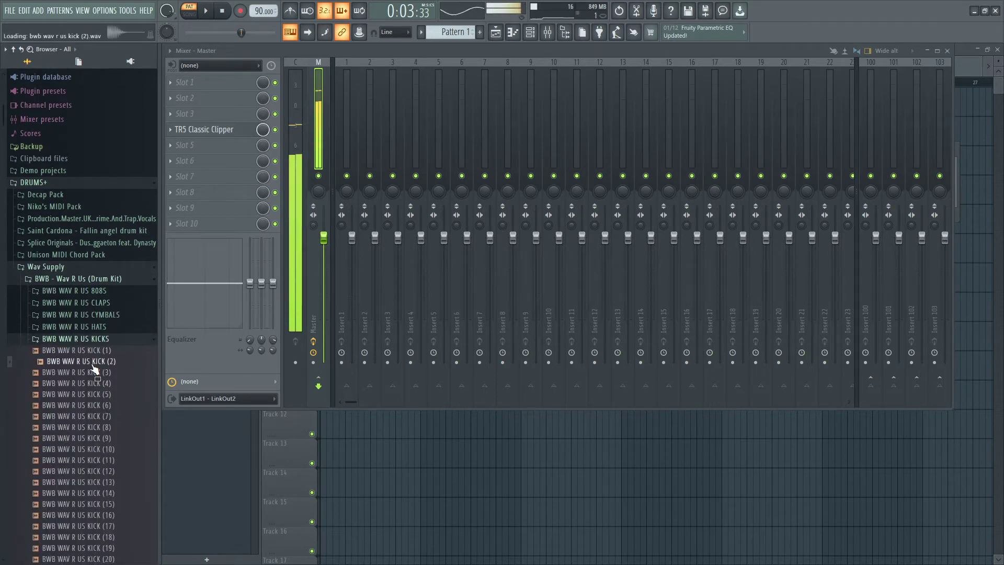
pyautogui.click(93, 364)
pyautogui.click(93, 364)
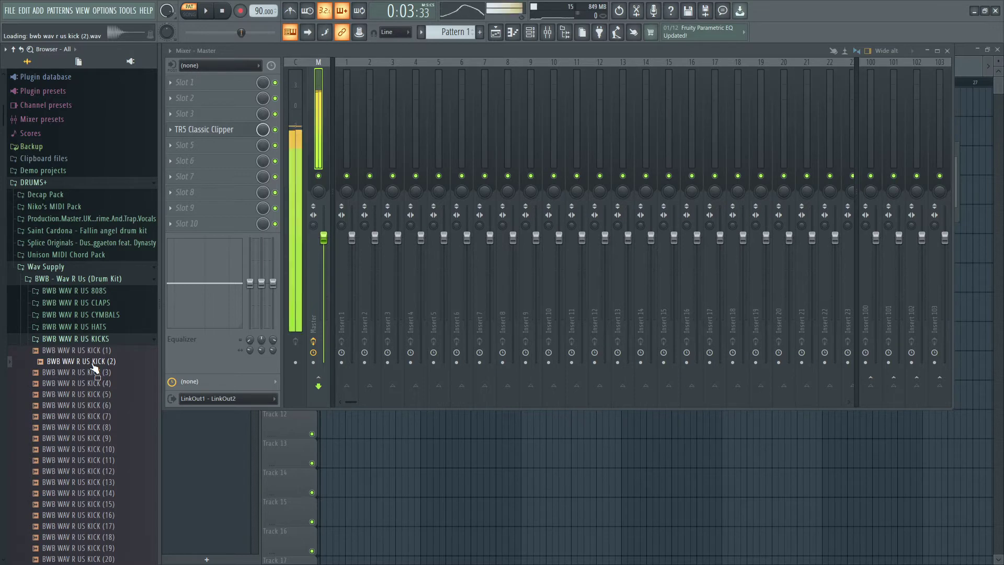
# Step: Bring back the channel rack with the melody playing and add BWB WAV R US KICK (2) below the clap
pyautogui.click(531, 33)
pyautogui.press('space')
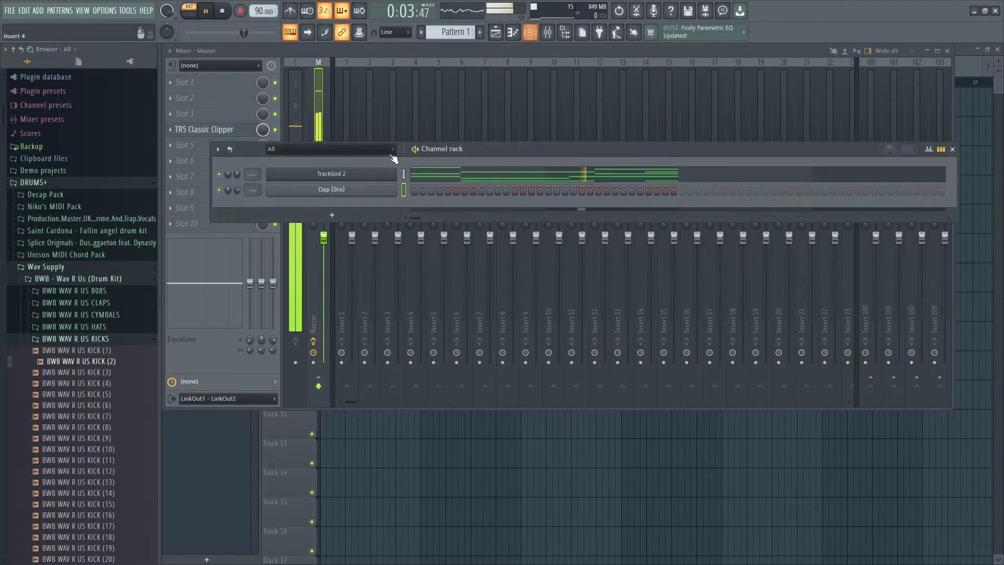
pyautogui.click(103, 366)
pyautogui.moveTo(103, 366); pyautogui.dragTo(331, 201)
# Step: Add BWB WAV R US HAT (2) from the kit's HI HATS folder as a channel below the kick
pyautogui.click(112, 340)
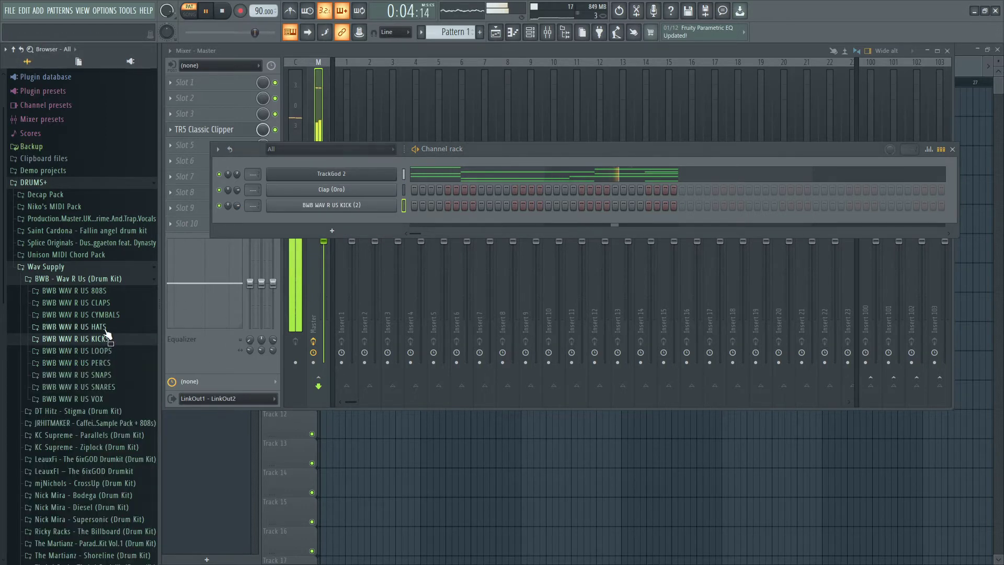
pyautogui.click(105, 327)
pyautogui.click(104, 340)
pyautogui.moveTo(107, 361); pyautogui.dragTo(347, 215)
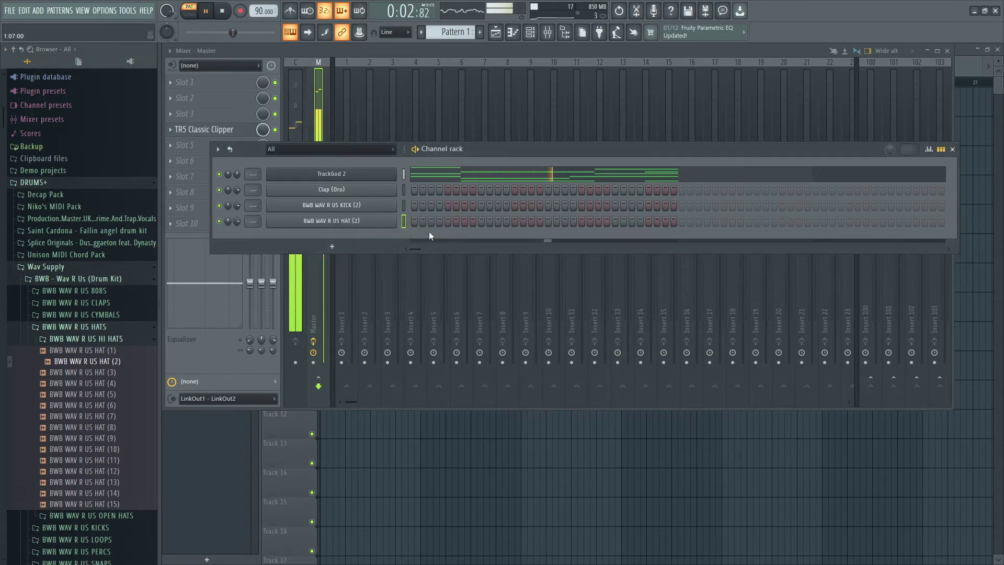
pyautogui.click(439, 190)
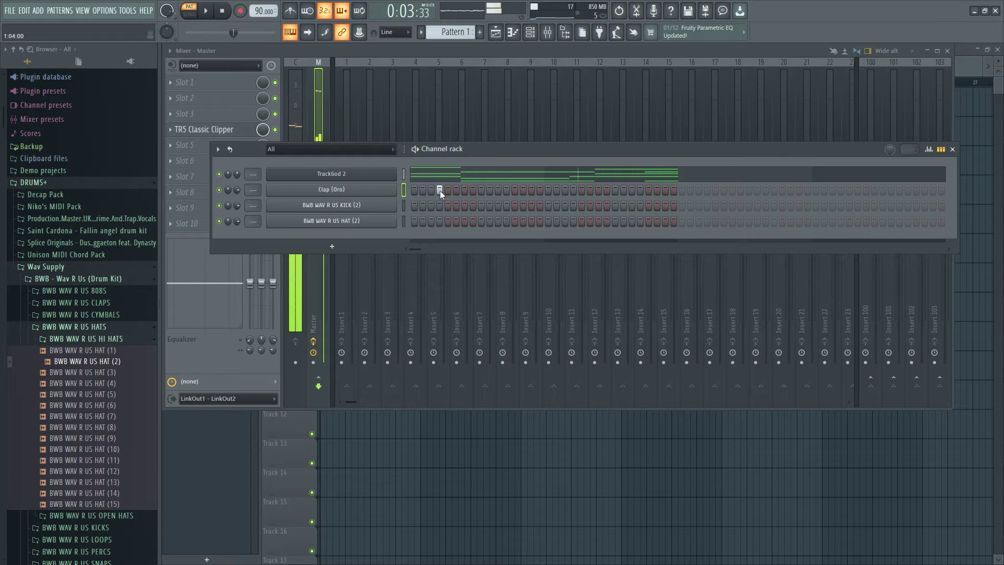
pyautogui.press('space')
pyautogui.rightClick(441, 191)
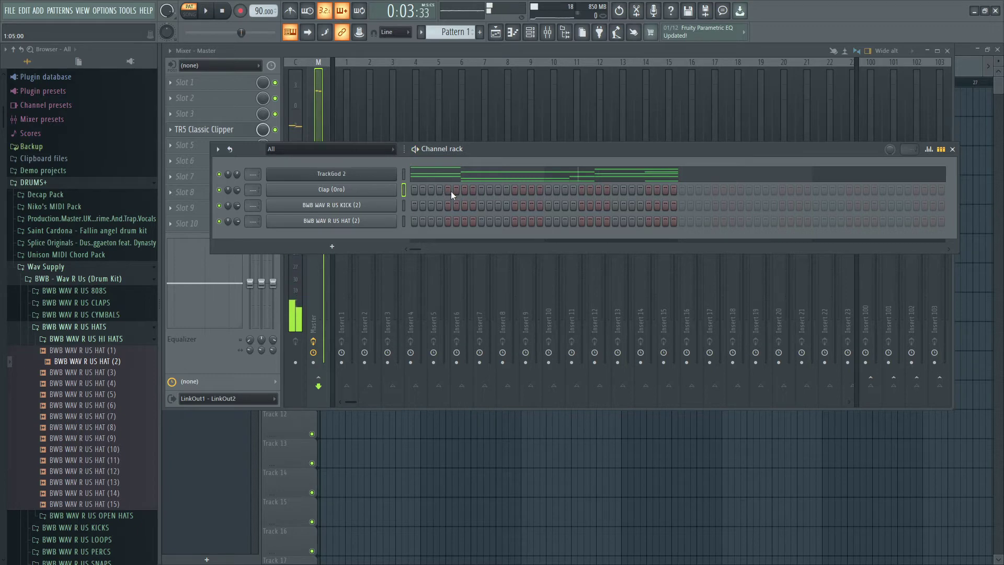
# Step: Program the clap on steps 5, 13, 21, 29 and 32 of the pattern while checking it against the melody
pyautogui.click(222, 11)
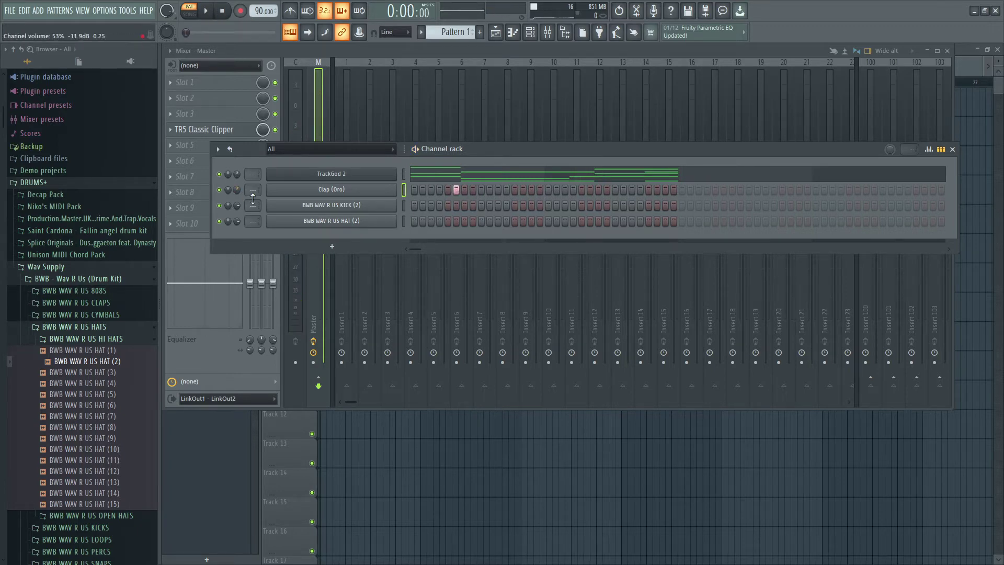
pyautogui.click(447, 190)
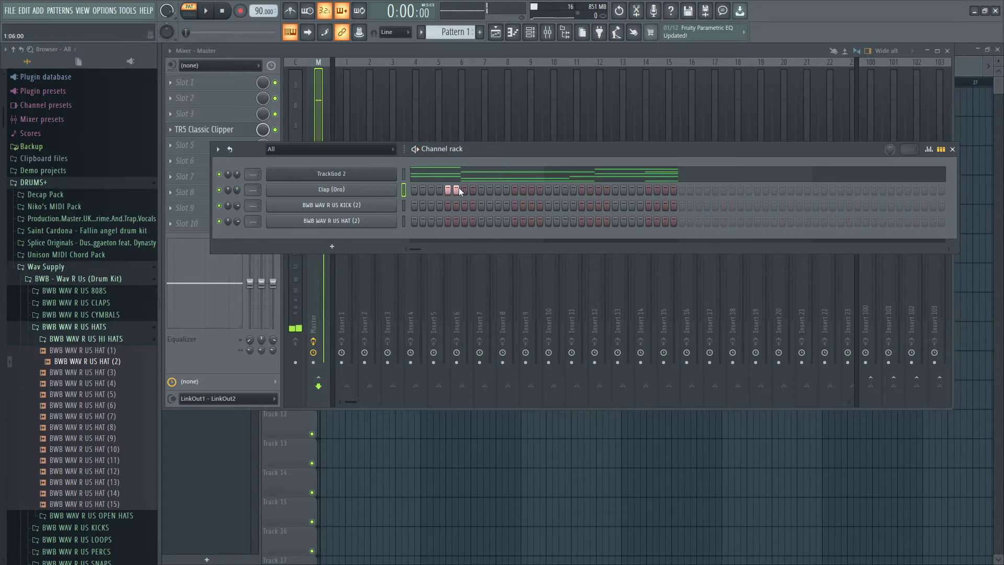
pyautogui.press('space')
pyautogui.click(514, 190)
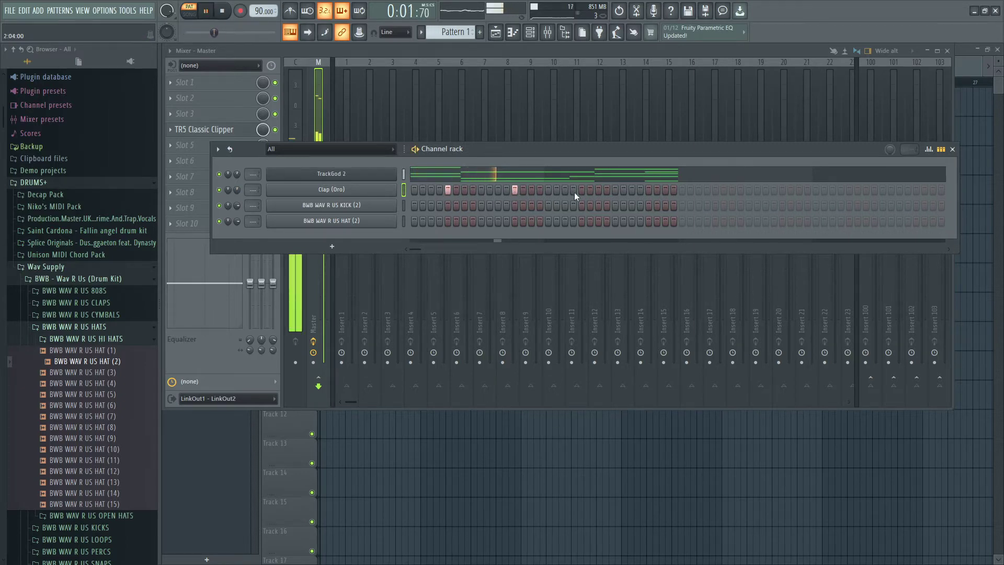
pyautogui.click(648, 190)
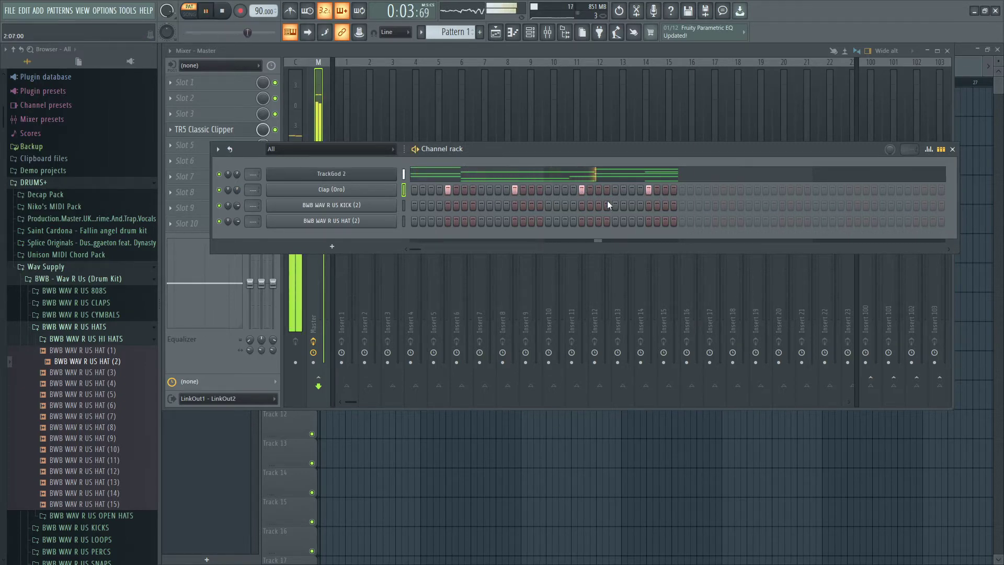
pyautogui.click(665, 191)
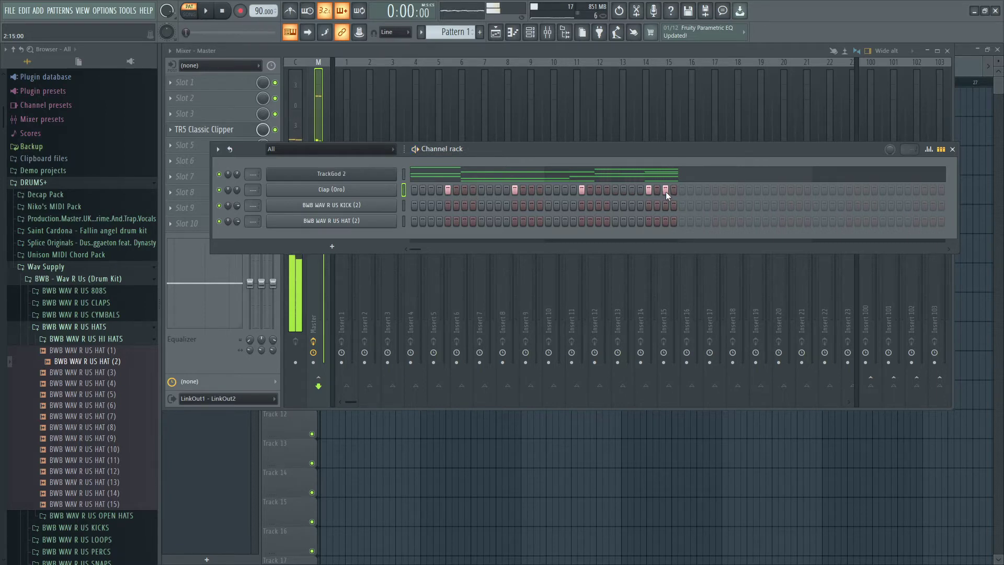
pyautogui.click(673, 190)
pyautogui.press('space')
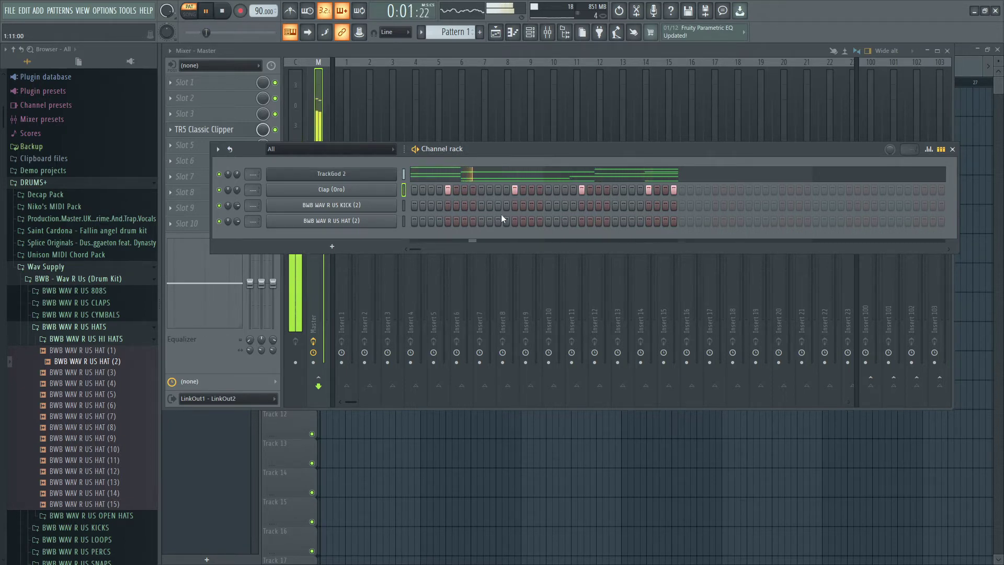
pyautogui.click(414, 221)
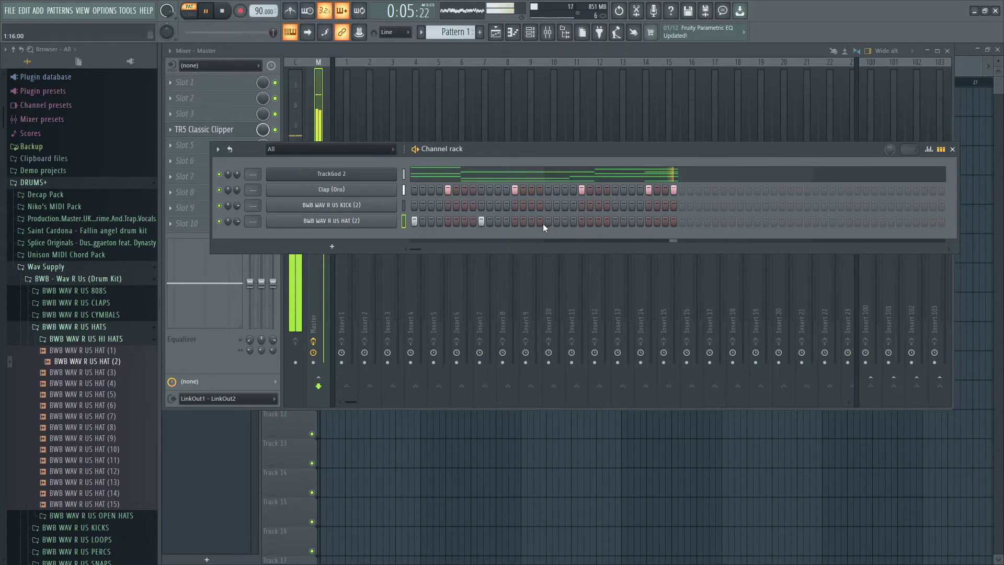
pyautogui.press('space')
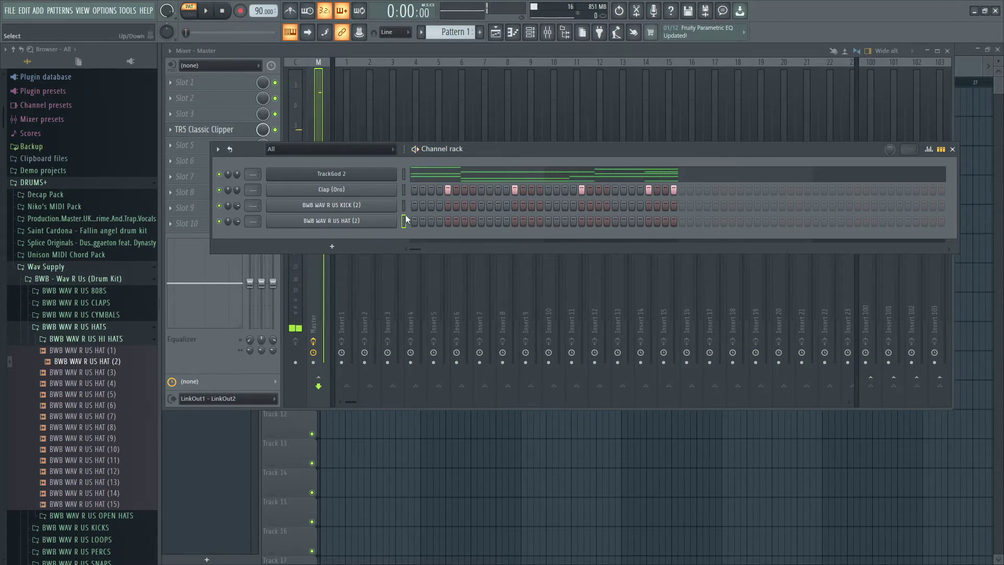
pyautogui.press('space')
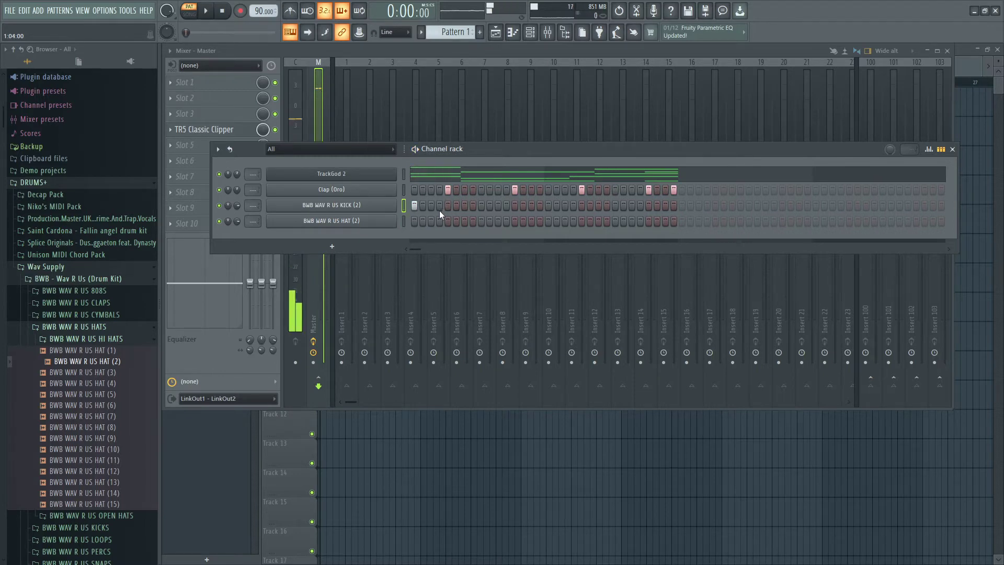
# Step: Program the kick in the first bar on steps 1, 4, 7 and 11, auditioning the loop in between
pyautogui.click(439, 206)
pyautogui.press('space')
pyautogui.press('space')
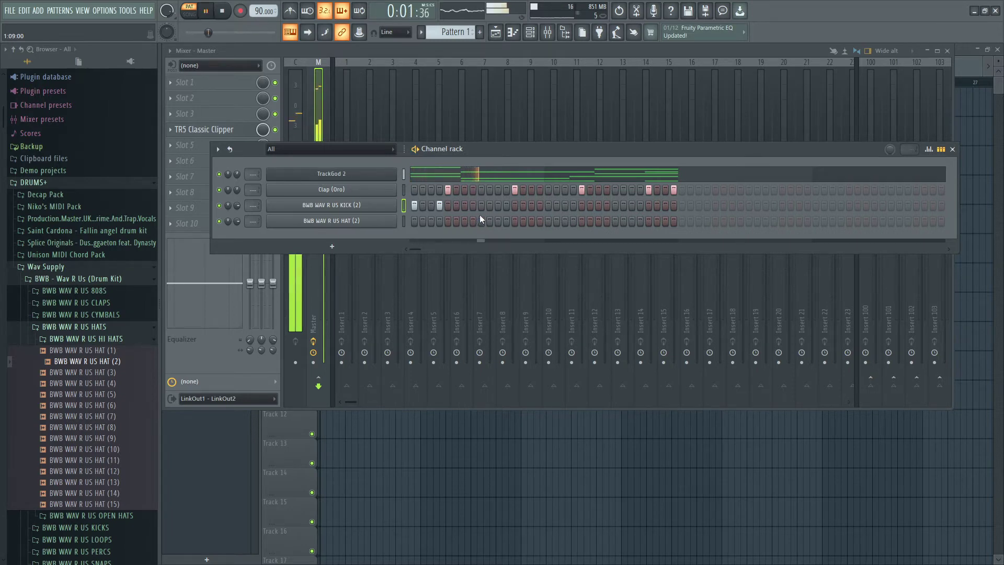
pyautogui.press('space')
pyautogui.click(464, 206)
pyautogui.press('space')
pyautogui.click(497, 206)
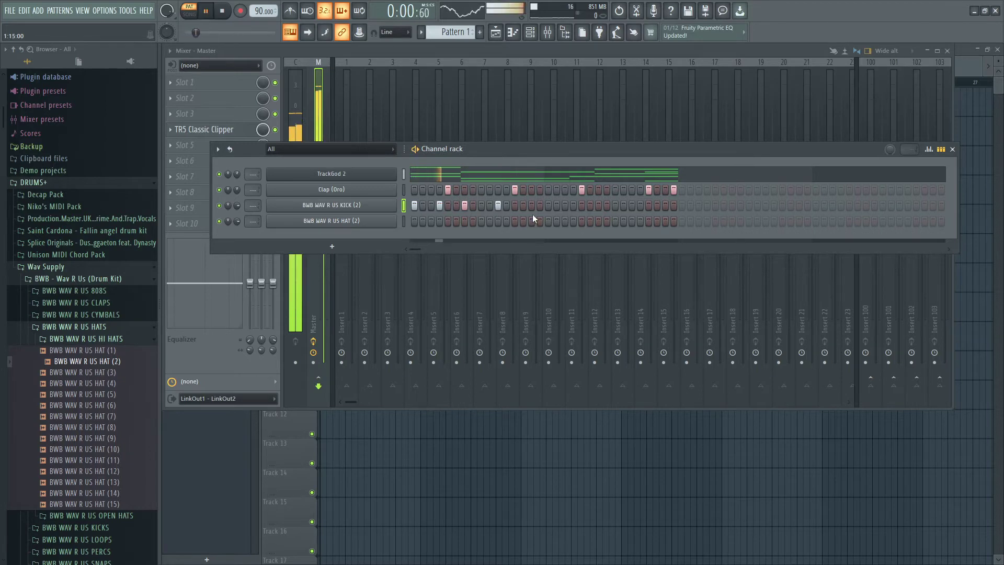
# Step: Extend the kick pattern through the second bar with hits on steps 17, 23, 27 and 31
pyautogui.click(548, 206)
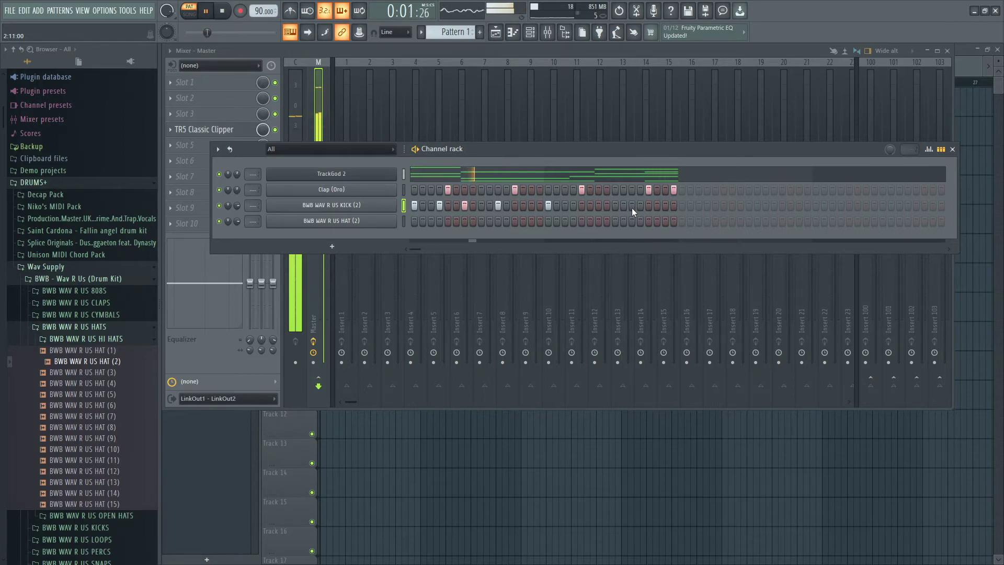
pyautogui.click(598, 208)
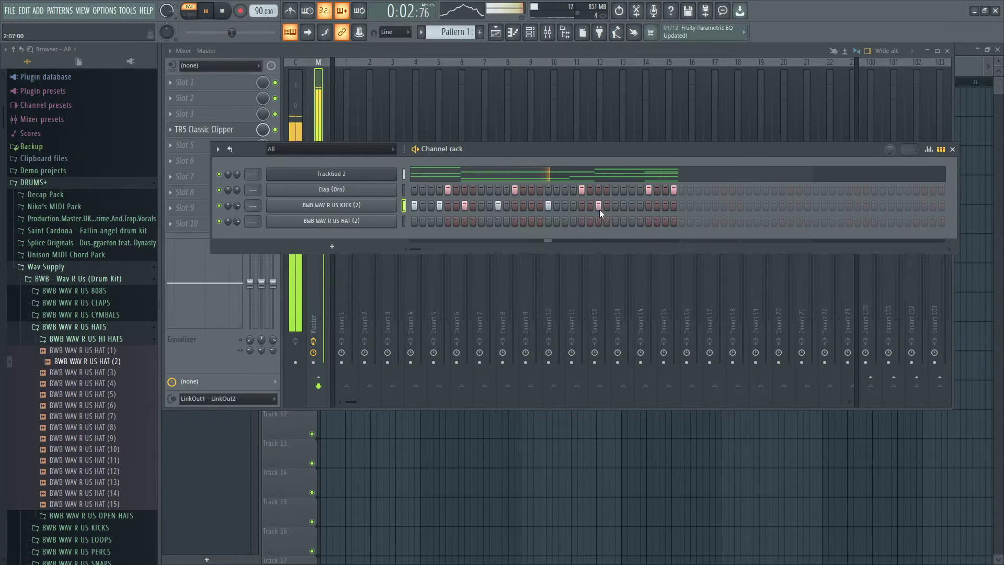
pyautogui.click(630, 207)
pyautogui.click(665, 206)
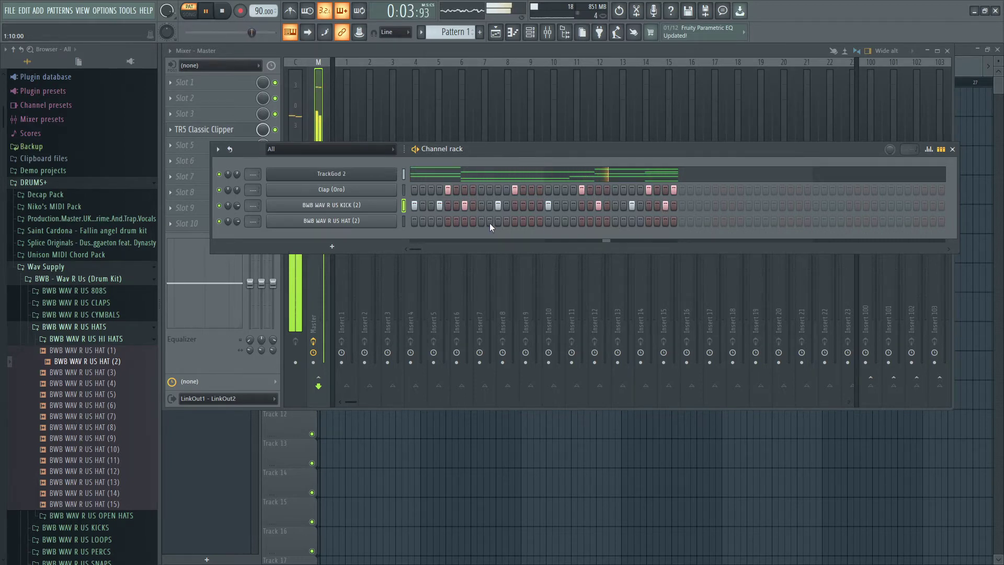
# Step: Lower the kick channel's volume to 41%
pyautogui.moveTo(238, 201); pyautogui.dragTo(238, 215)
pyautogui.rightClick(238, 204)
pyautogui.click(245, 210)
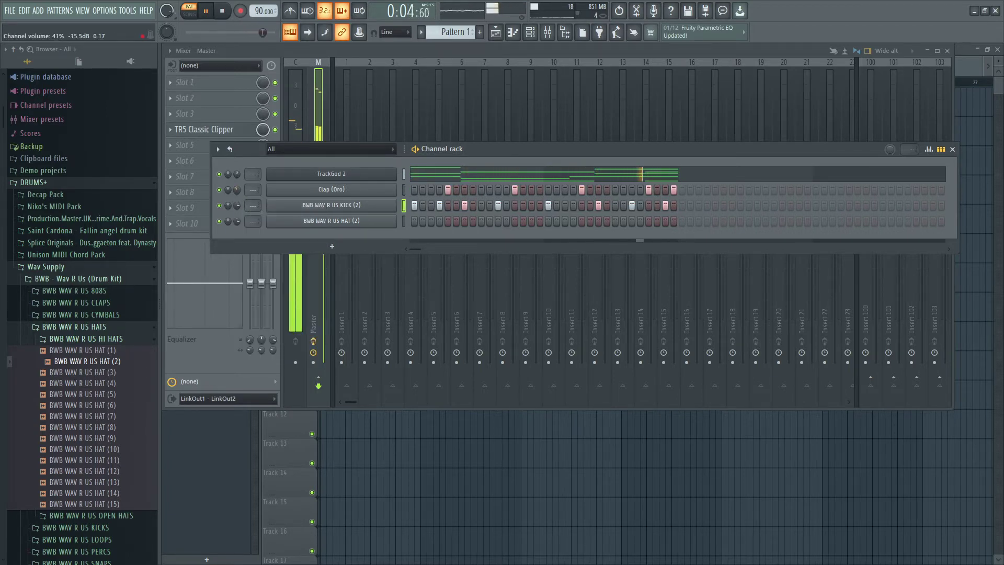
# Step: Fill all 32 steps of the BWB WAV R US HAT (2) channel and lower its volume to 24%
pyautogui.moveTo(482, 221); pyautogui.dragTo(505, 221)
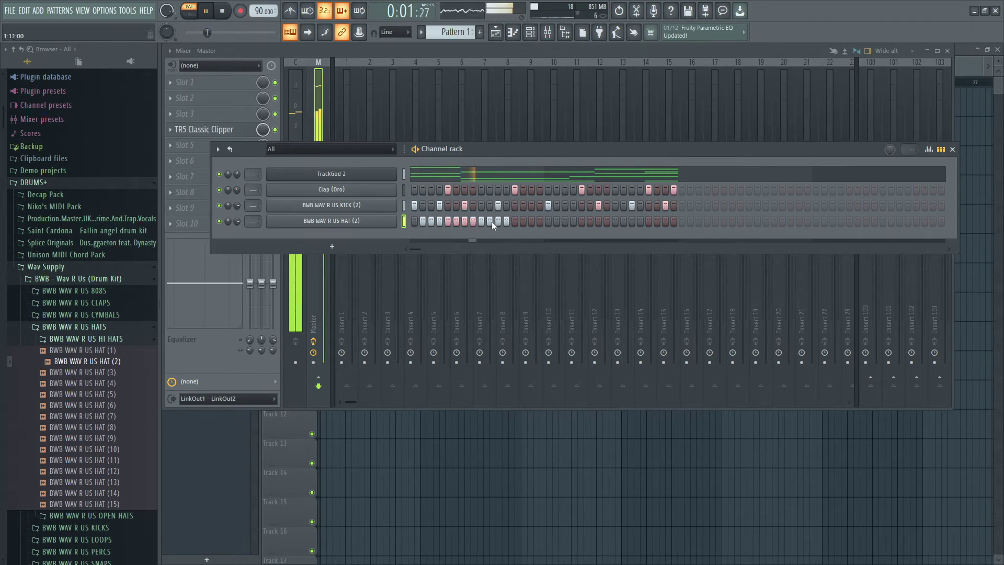
pyautogui.moveTo(238, 222); pyautogui.dragTo(238, 235)
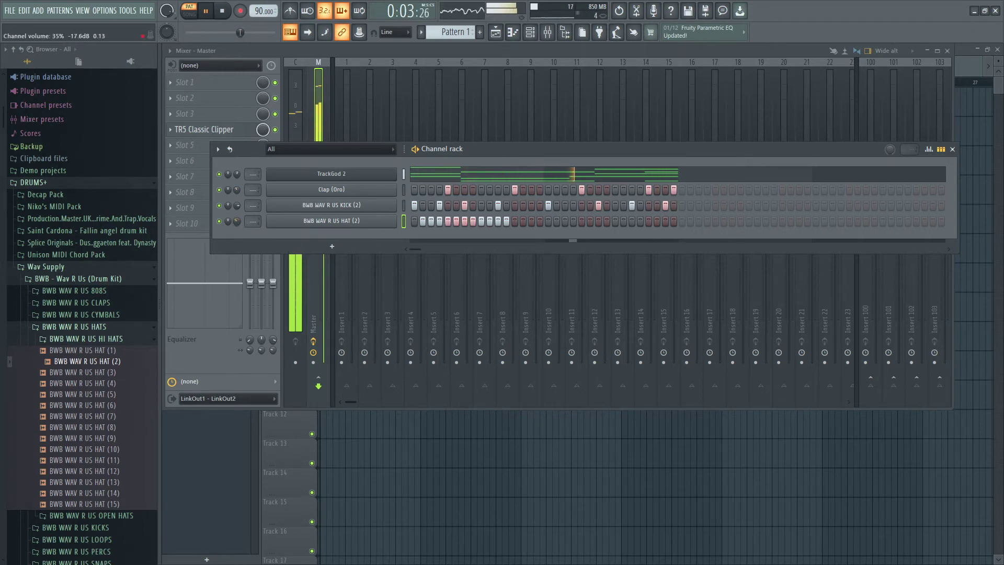
pyautogui.moveTo(512, 221); pyautogui.dragTo(670, 221)
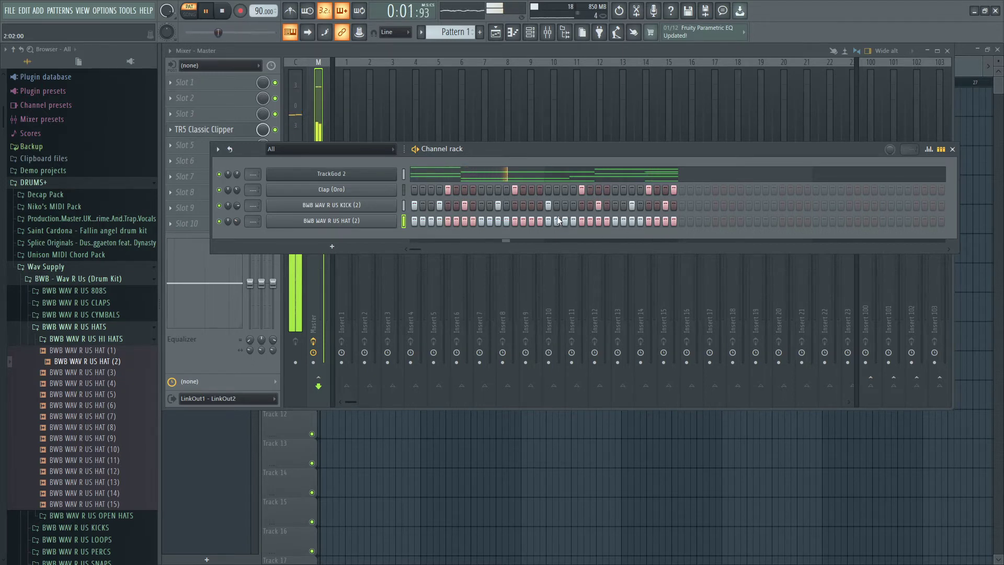
pyautogui.moveTo(236, 220); pyautogui.dragTo(237, 238)
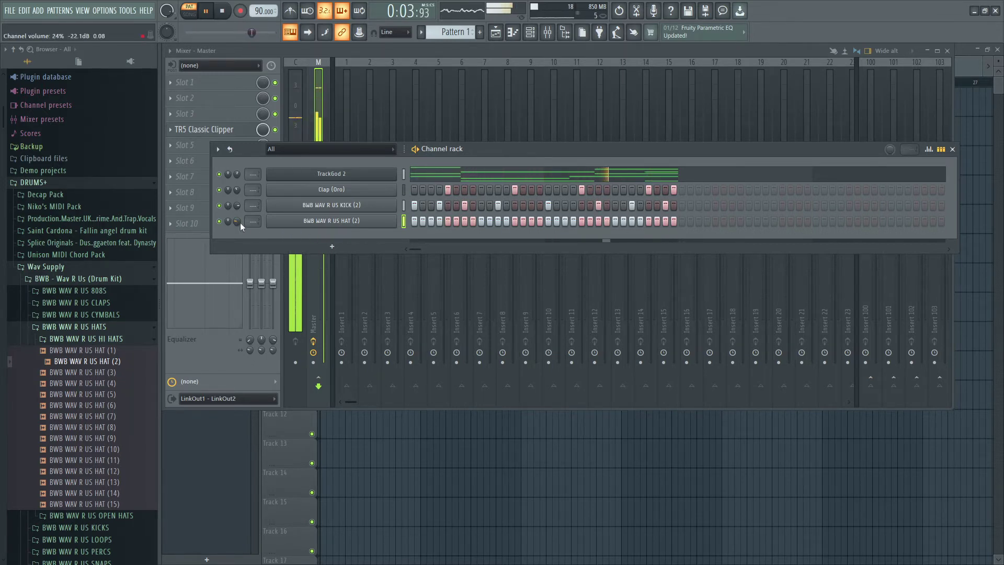
# Step: Open the hi-hat channel's pattern in the piano roll, enlarged on the first bar, and stop playback
pyautogui.rightClick(344, 222)
pyautogui.click(349, 218)
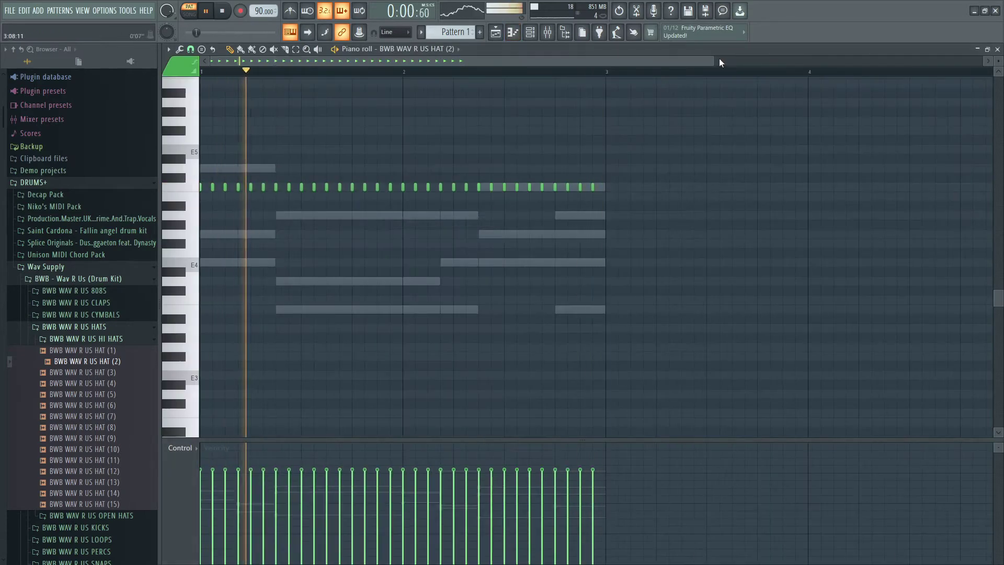
pyautogui.moveTo(713, 61); pyautogui.dragTo(375, 107)
pyautogui.press('space')
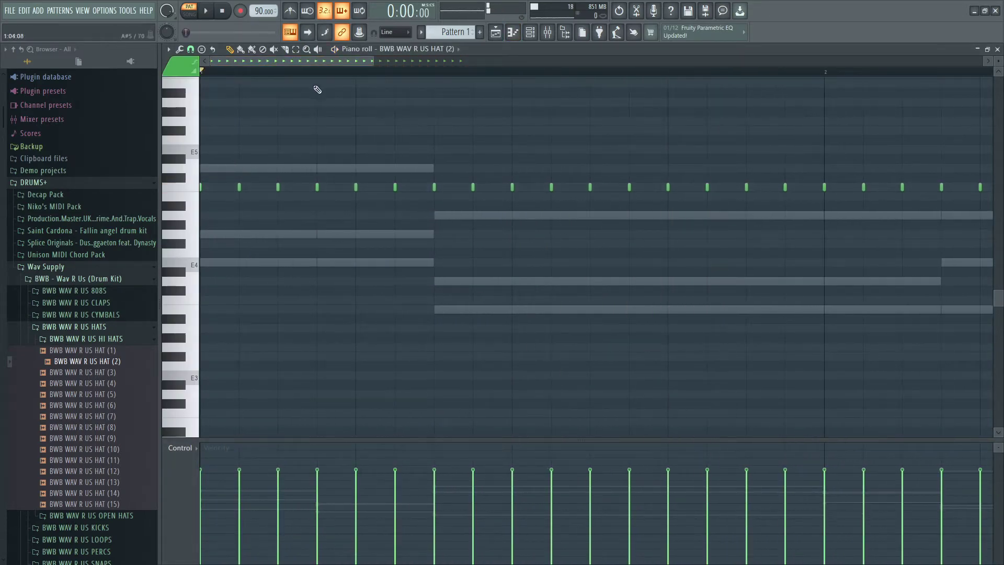
# Step: Set the snap to 1/3 step and add two softer hat hits between steps 13 and 14 of bar 1
pyautogui.click(190, 49)
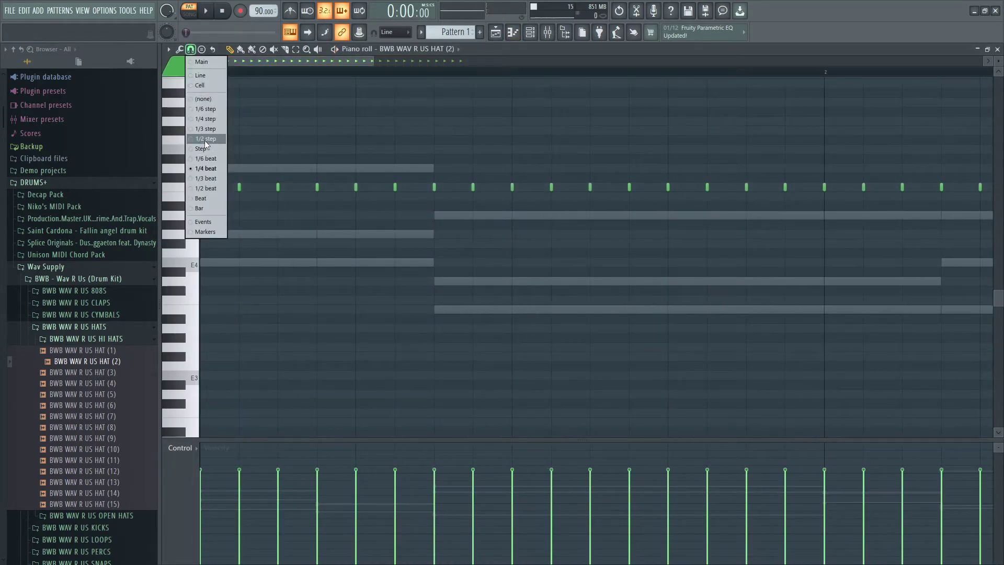
pyautogui.click(205, 130)
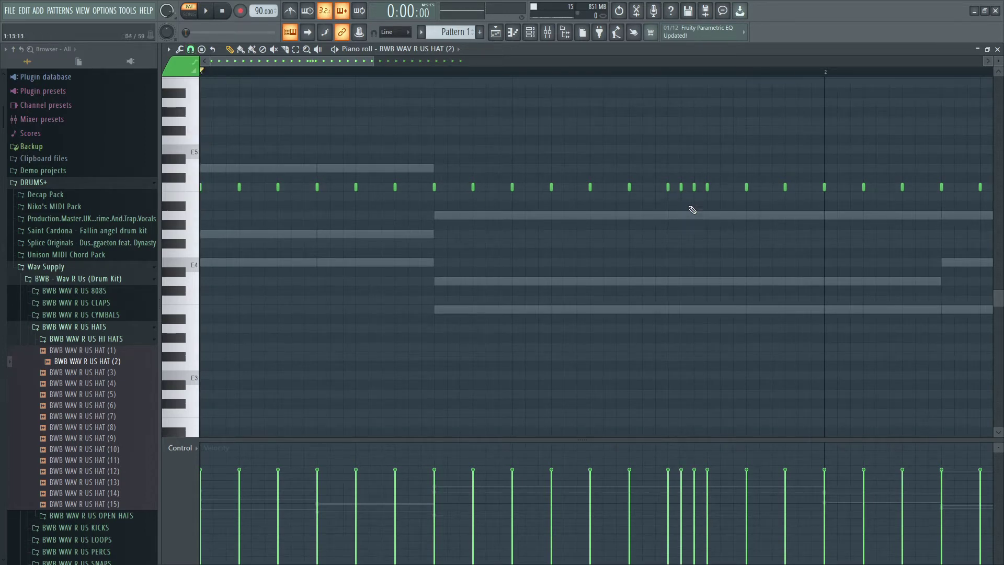
pyautogui.press('space')
pyautogui.moveTo(679, 471)
pyautogui.mouseDown()
pyautogui.moveTo(695, 477)
pyautogui.moveTo(696, 498)
pyautogui.moveTo(682, 505)
pyautogui.mouseUp()
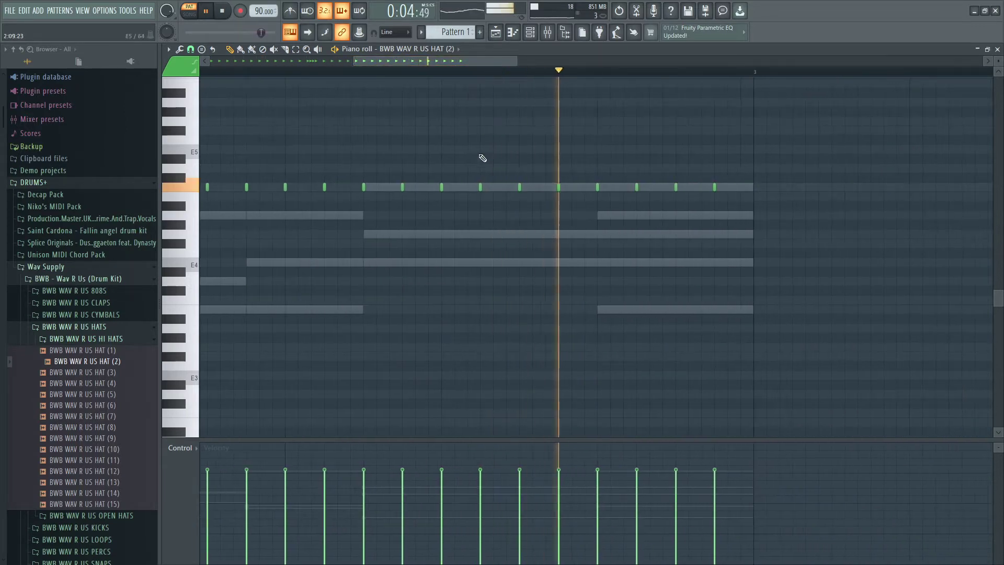
# Step: Add two softer hat hits between steps 10 and 11 of bar 2, with the second slightly louder
pyautogui.press('space')
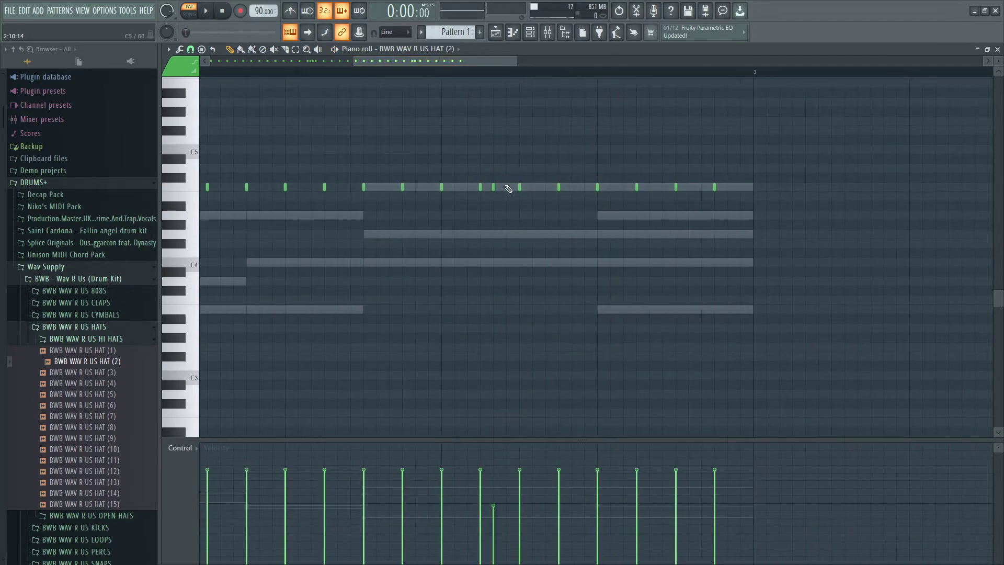
pyautogui.press('space')
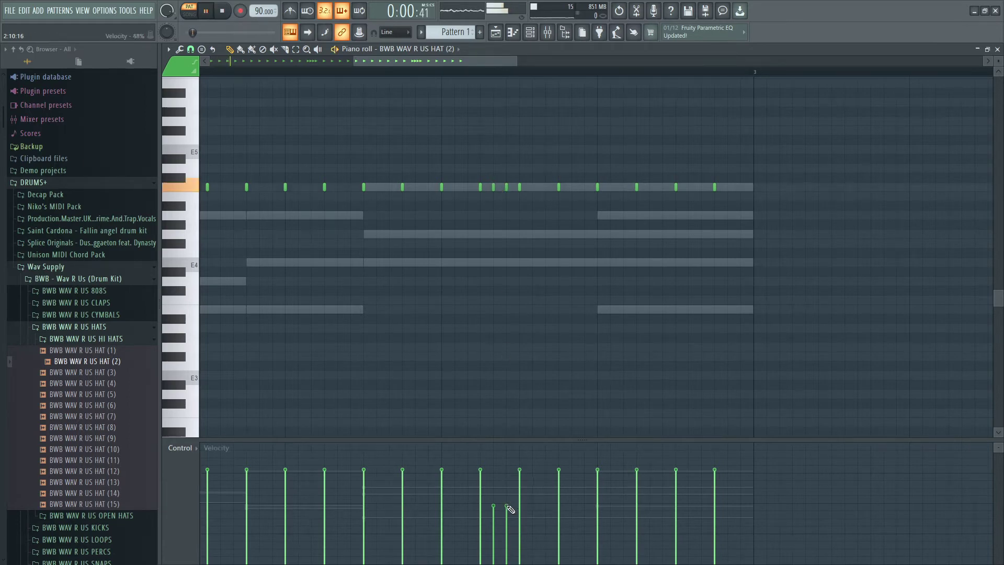
pyautogui.click(507, 498)
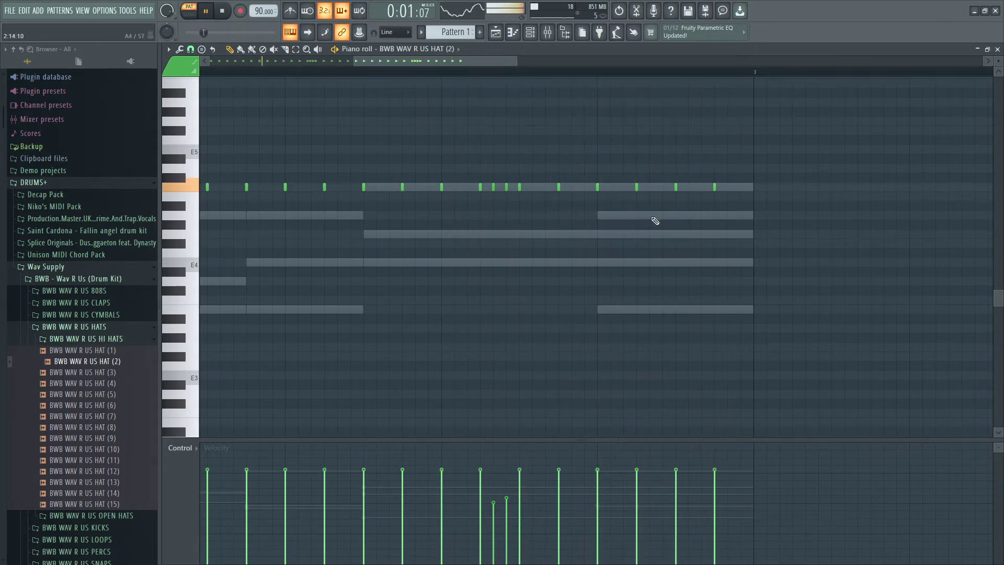
# Step: Add two hat hits between steps 14 and 15 of bar 2 and shape their velocities into a rising ramp
pyautogui.click(649, 187)
pyautogui.click(662, 187)
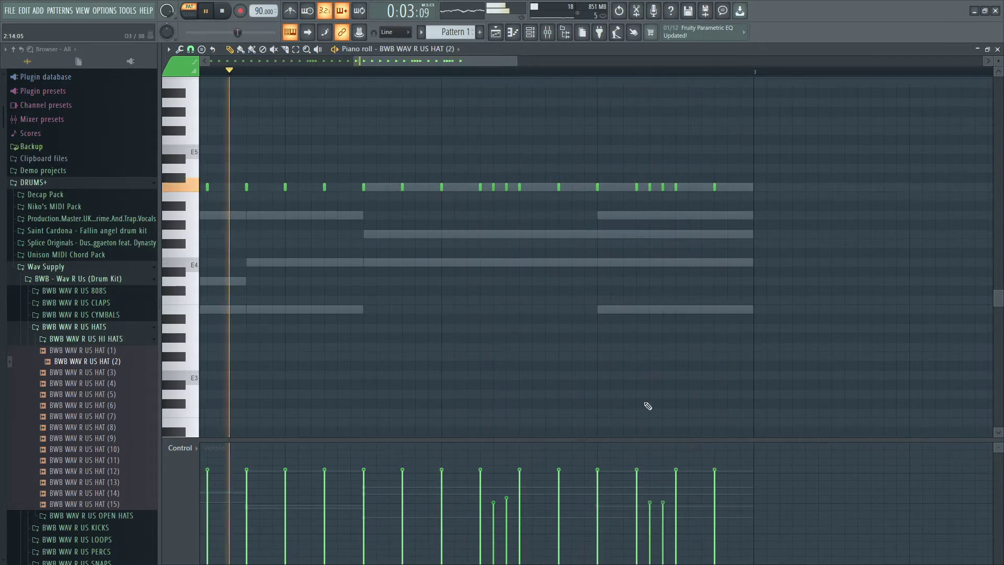
pyautogui.click(649, 510)
pyautogui.click(663, 490)
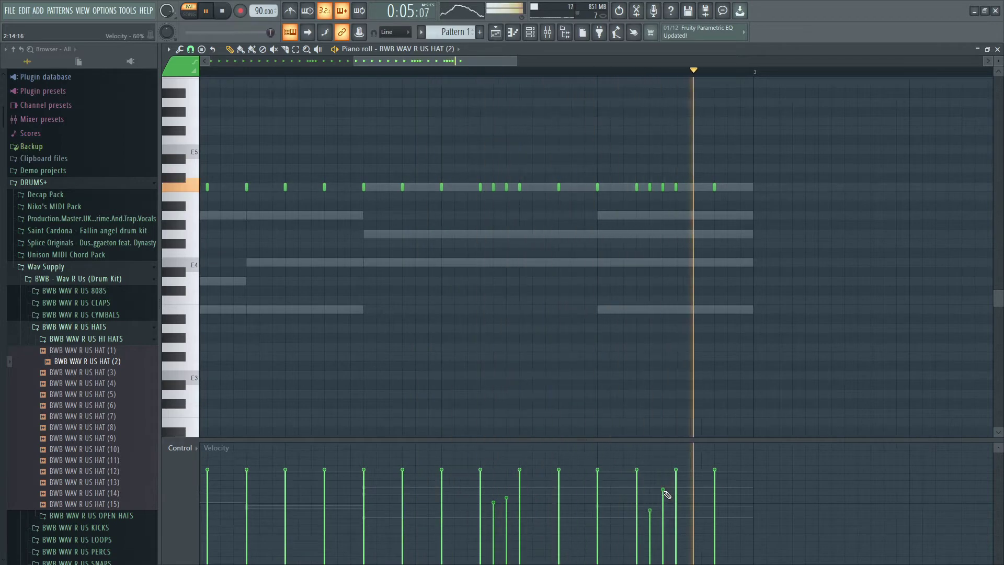
# Step: Close the hat's piano roll and adjust the TrackGod 2 channel's volume against the drums
pyautogui.moveTo(355, 61); pyautogui.dragTo(147, 83)
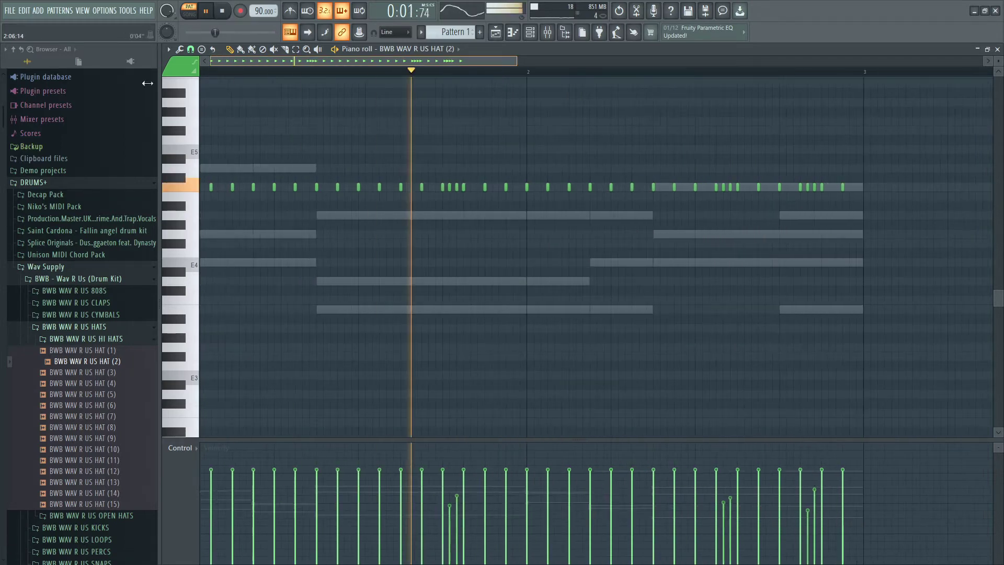
pyautogui.click(997, 49)
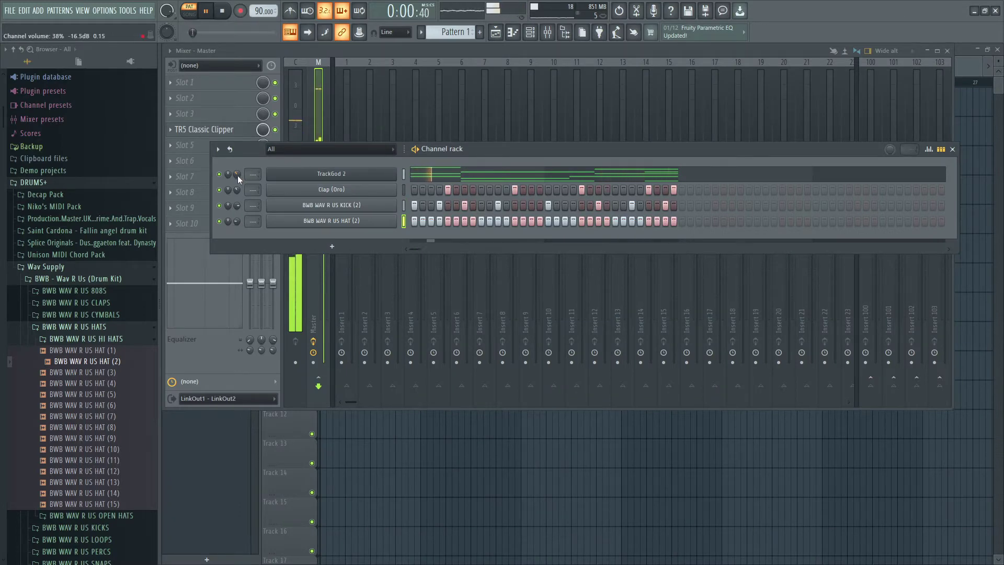
pyautogui.scroll(4, 237, 174)
# Step: Stop playback and route the TrackGod 2 channel to mixer insert 1
pyautogui.press('space')
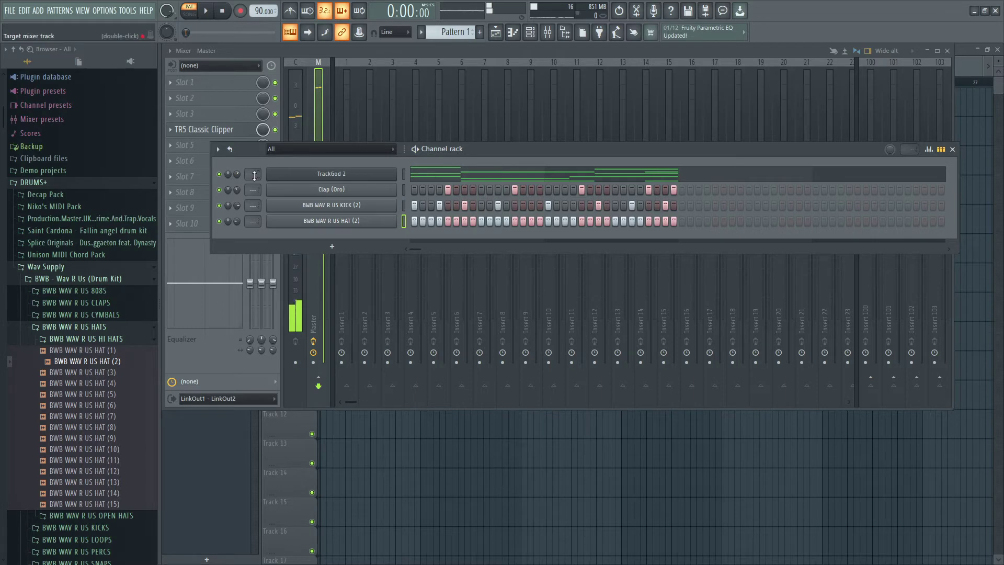
pyautogui.scroll(2, 254, 176)
pyautogui.scroll(-1, 254, 175)
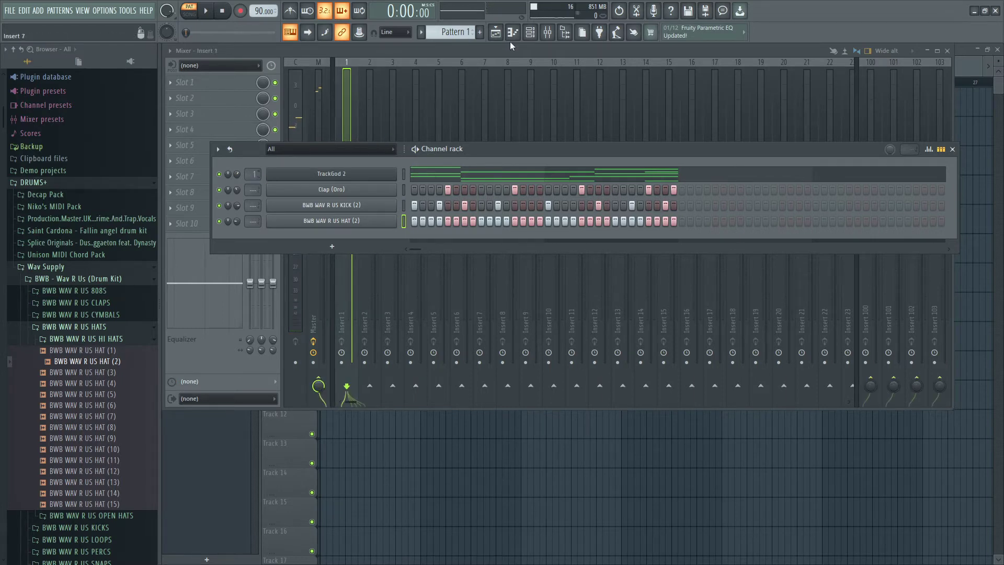
# Step: Load Fruity Love Philter into the first effect slot of mixer insert 1 and lower the insert's volume to about 72%
pyautogui.click(547, 35)
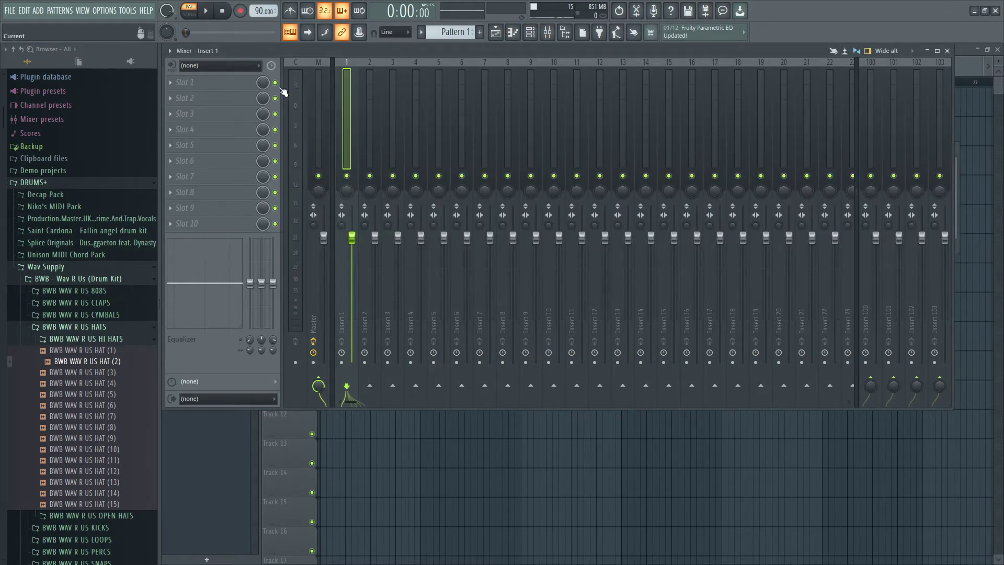
pyautogui.click(246, 83)
pyautogui.moveTo(344, 199)
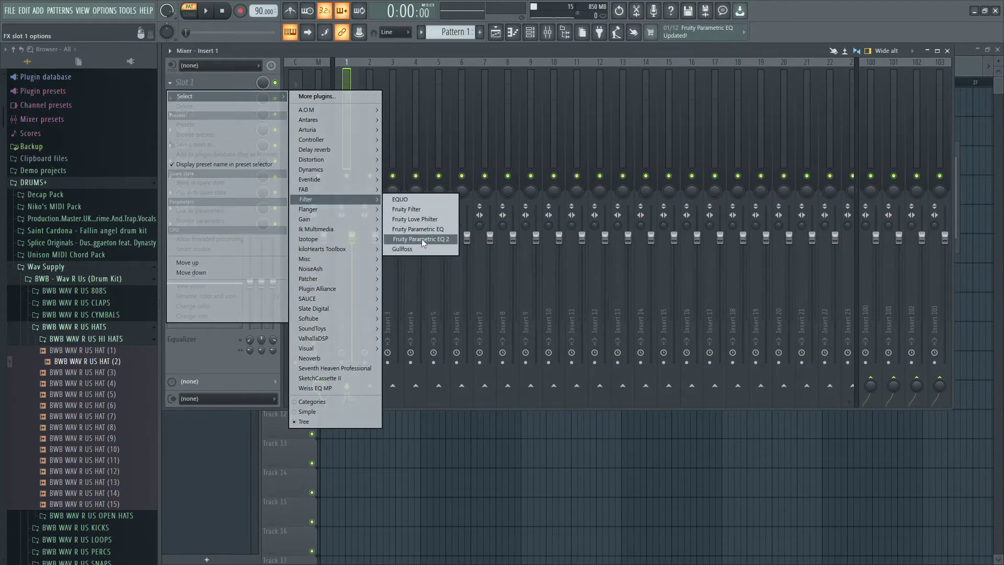
pyautogui.click(438, 220)
pyautogui.moveTo(418, 150); pyautogui.dragTo(616, 132)
pyautogui.press('space')
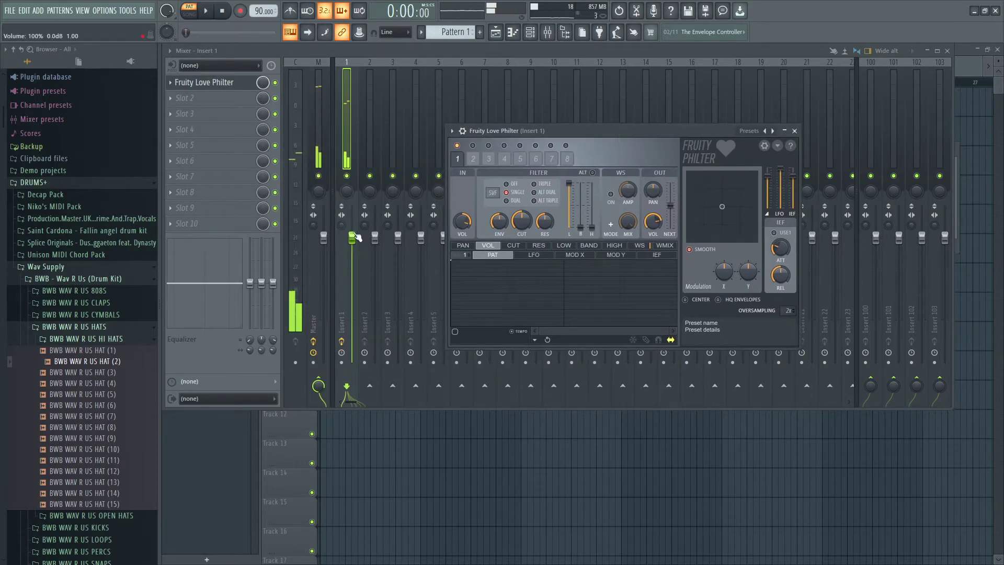
pyautogui.moveTo(352, 238); pyautogui.dragTo(352, 269)
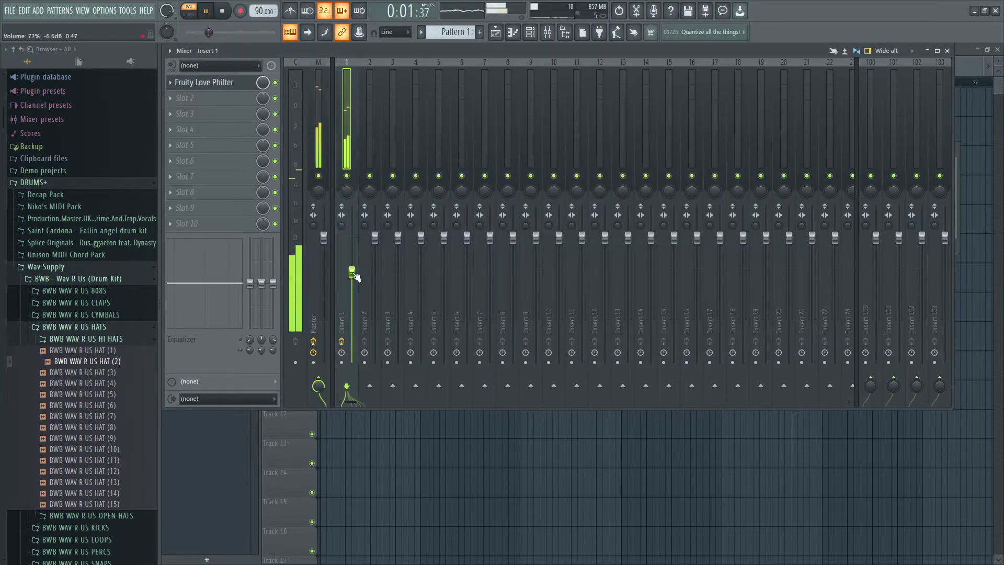
# Step: Load RC-20 Retro Color into insert 1's second effect slot and choose the Vinyl 3 preset
pyautogui.click(212, 98)
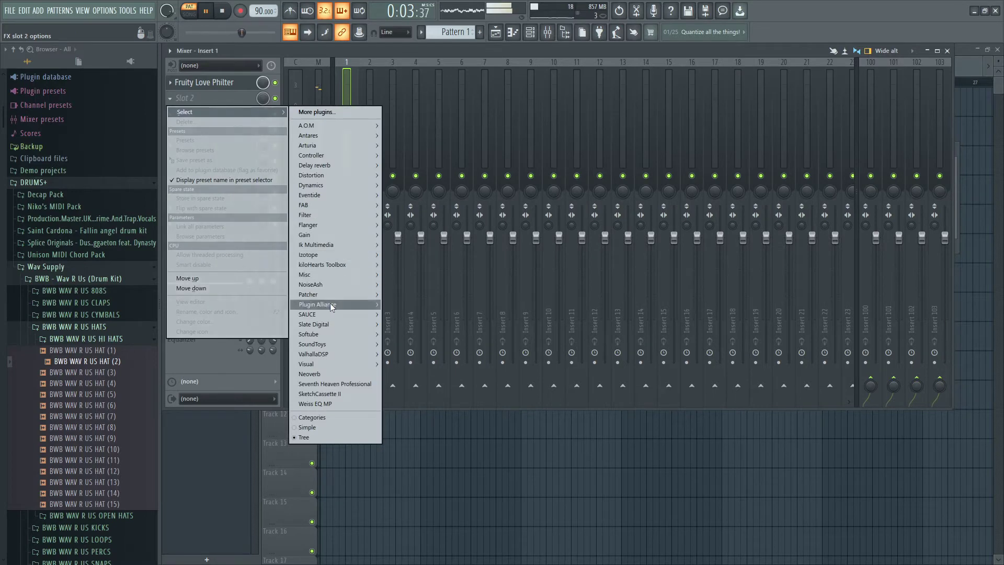
pyautogui.moveTo(348, 316)
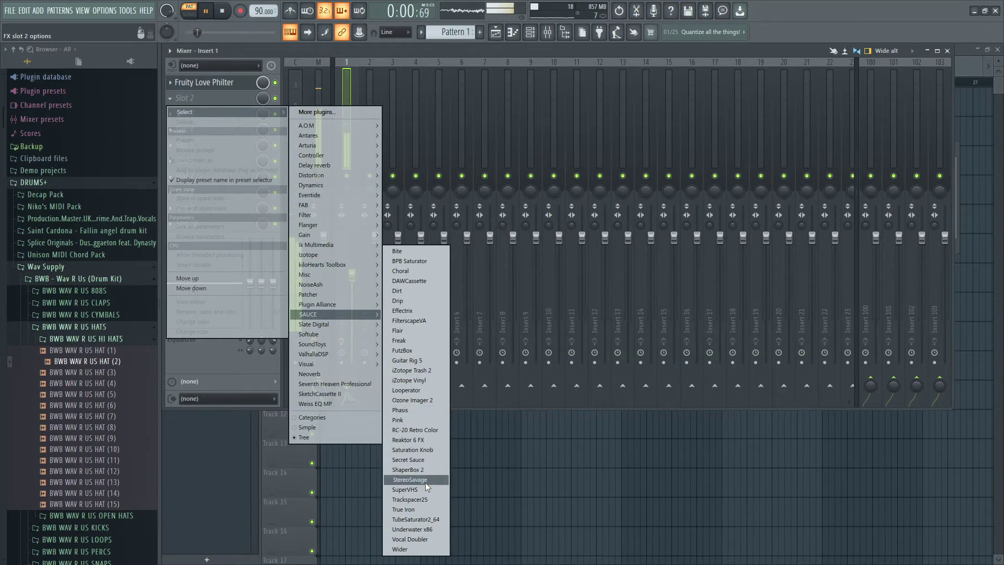
pyautogui.click(431, 429)
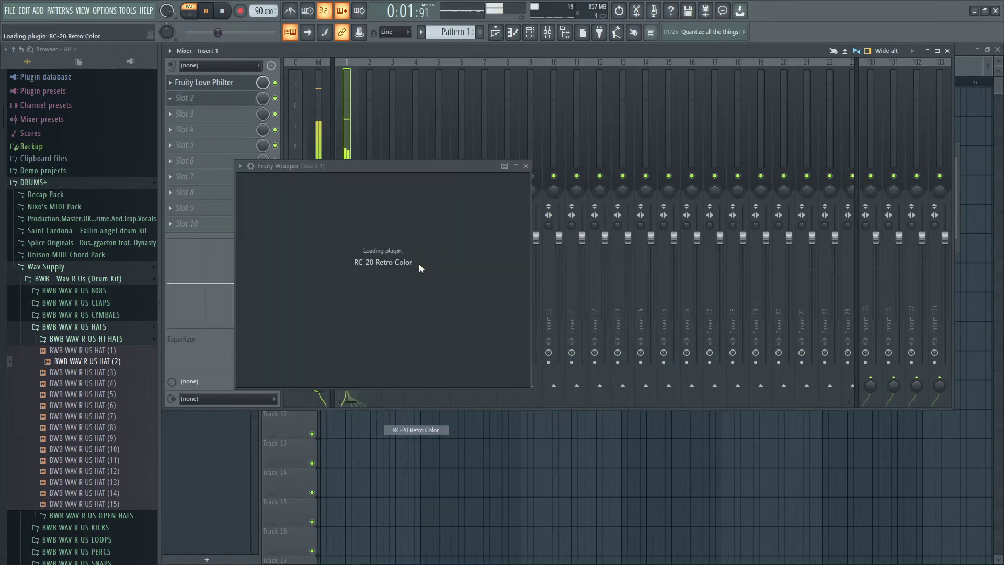
pyautogui.click(483, 199)
pyautogui.click(483, 199)
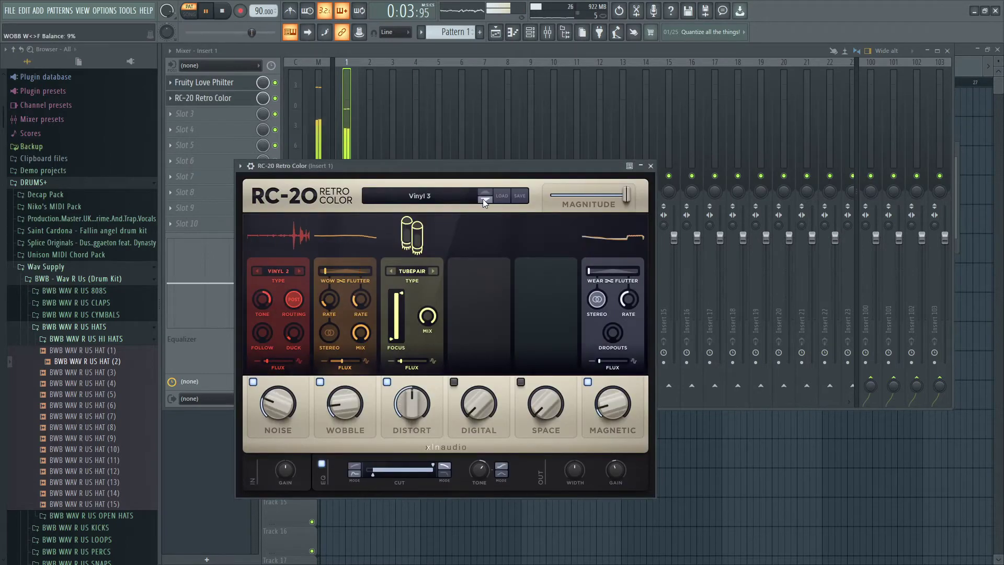
pyautogui.moveTo(470, 166); pyautogui.dragTo(515, 139)
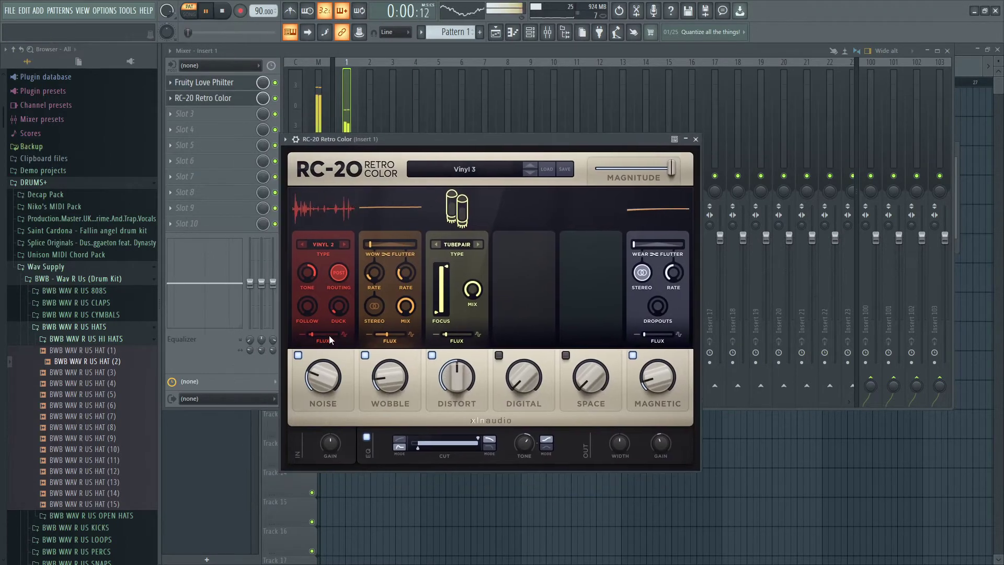
# Step: Turn off RC-20's Noise module, set its output width to 136%, and close the plugin window
pyautogui.click(298, 355)
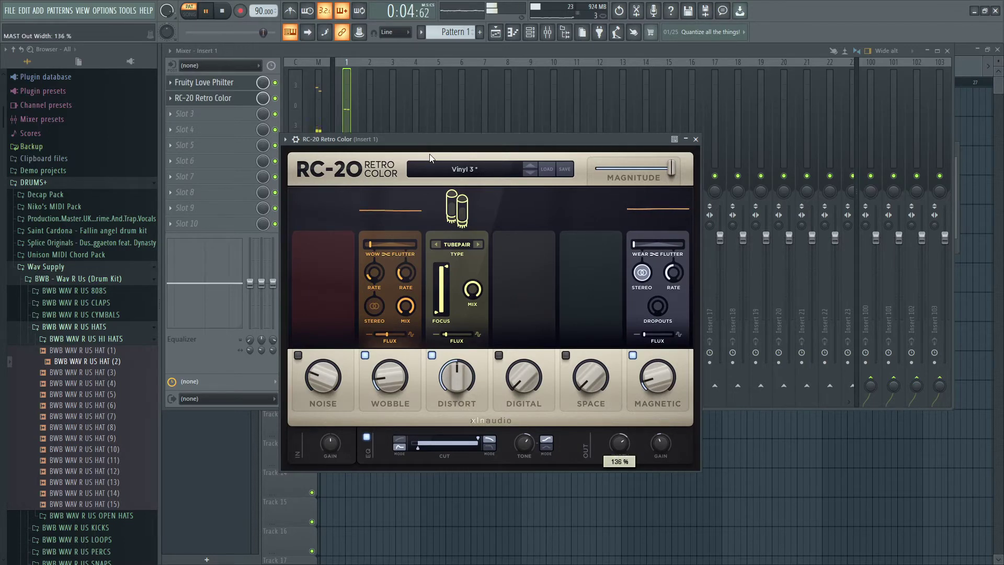
pyautogui.click(695, 139)
# Step: Lower insert 1's volume to about 58% and close the mixer and the Fruity Love Philter window
pyautogui.moveTo(352, 279); pyautogui.dragTo(354, 292)
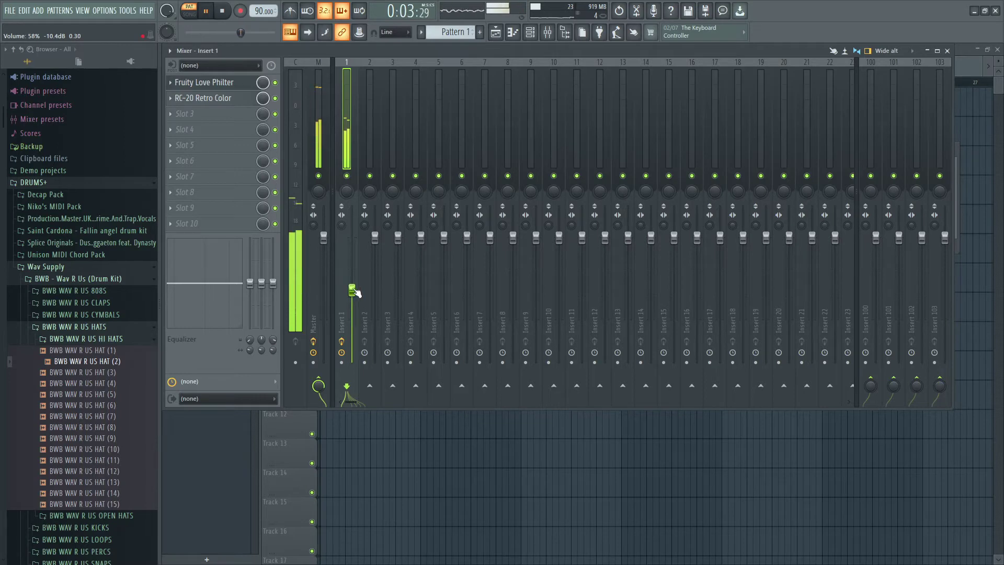
pyautogui.click(946, 51)
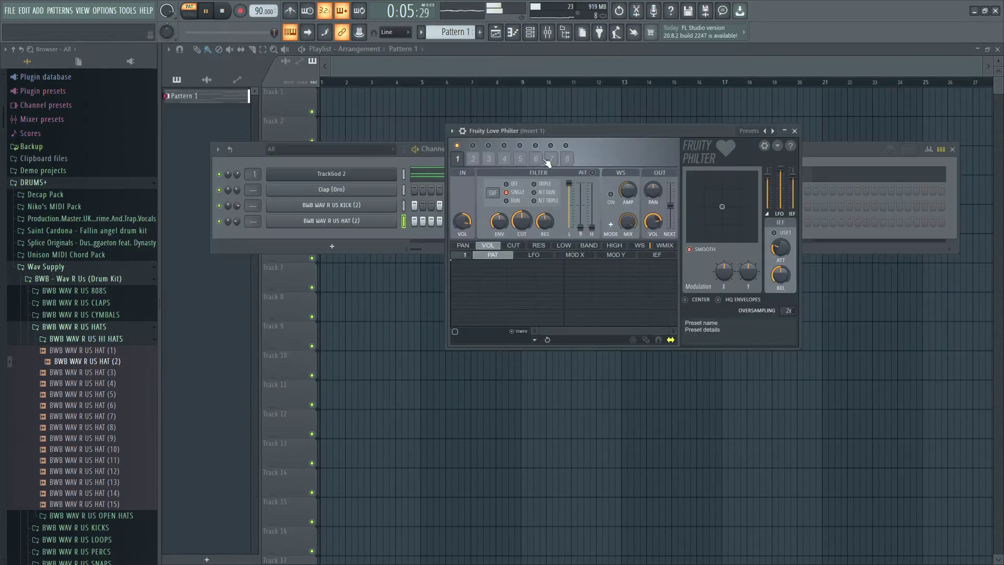
pyautogui.click(795, 130)
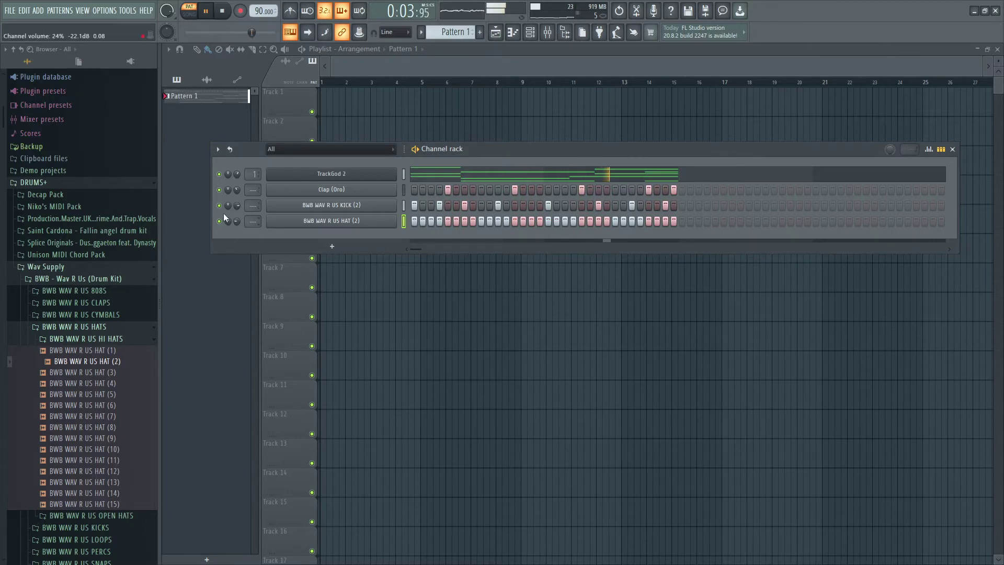
pyautogui.press('space')
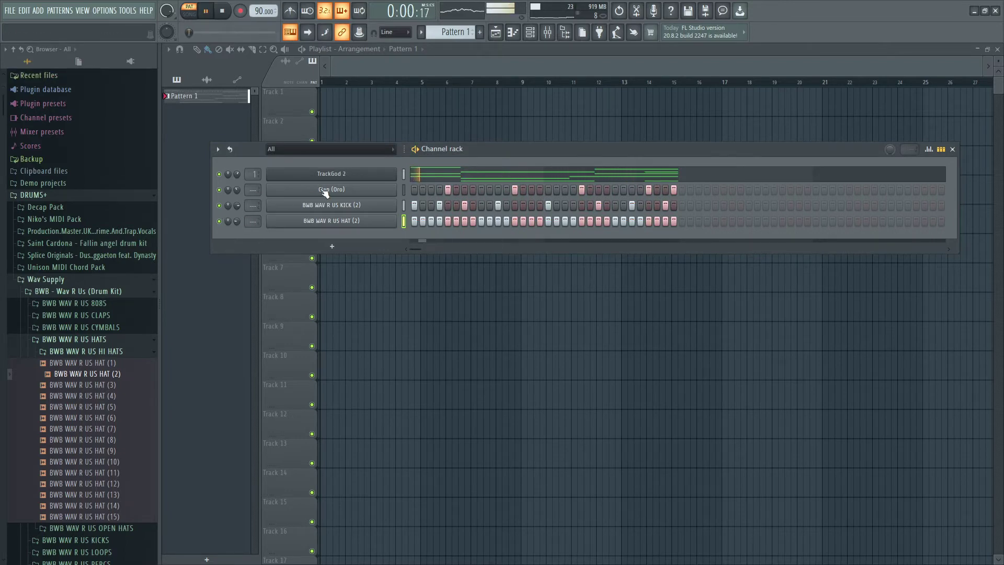
# Step: Clone the TrackGod 2 channel and copy the original channel's notes
pyautogui.rightClick(352, 180)
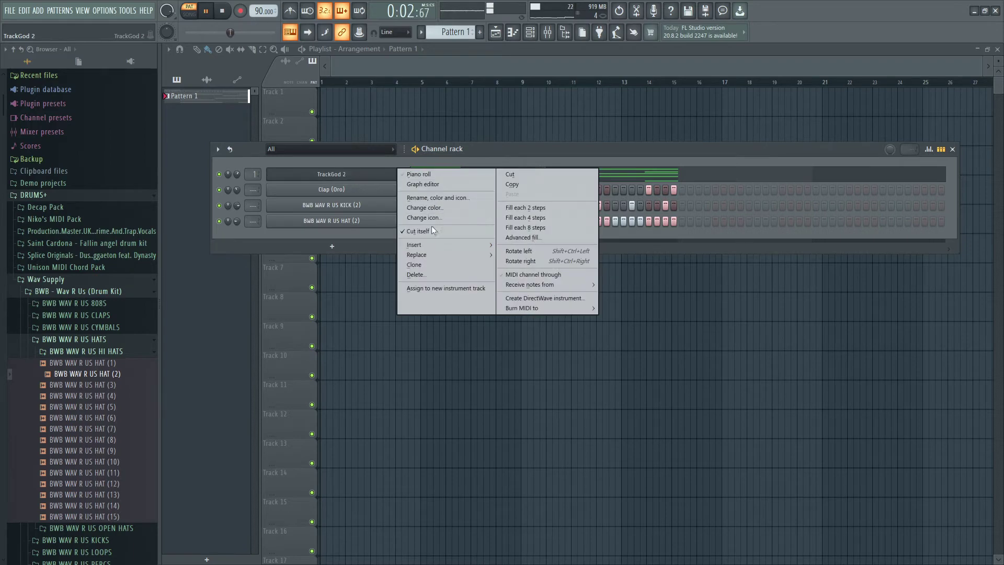
pyautogui.click(428, 266)
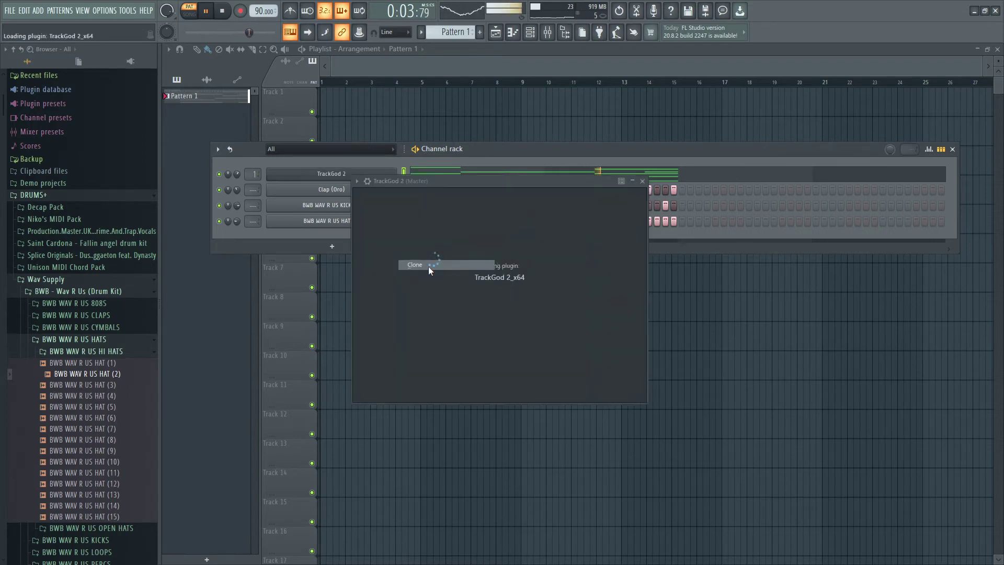
pyautogui.click(325, 191)
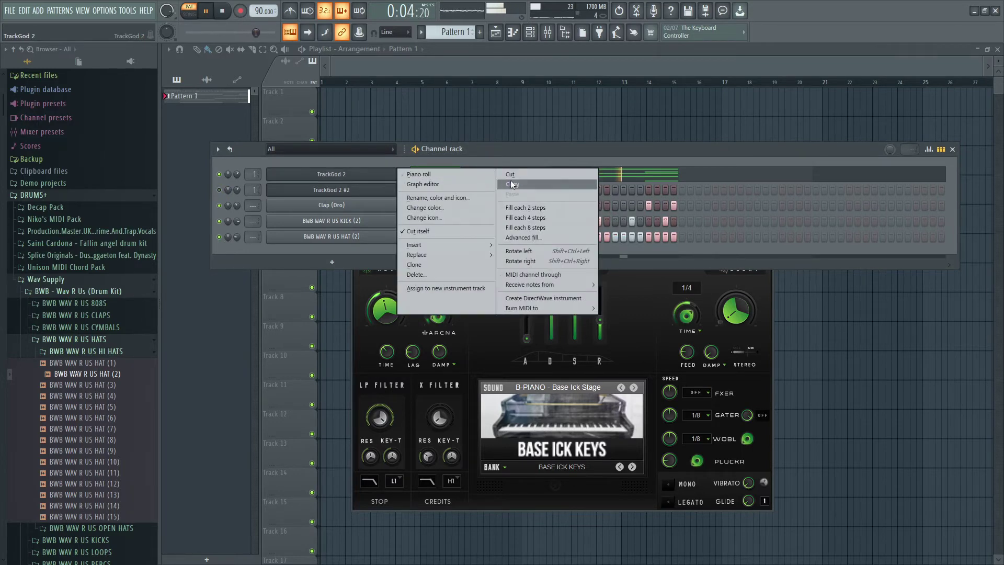
pyautogui.click(512, 185)
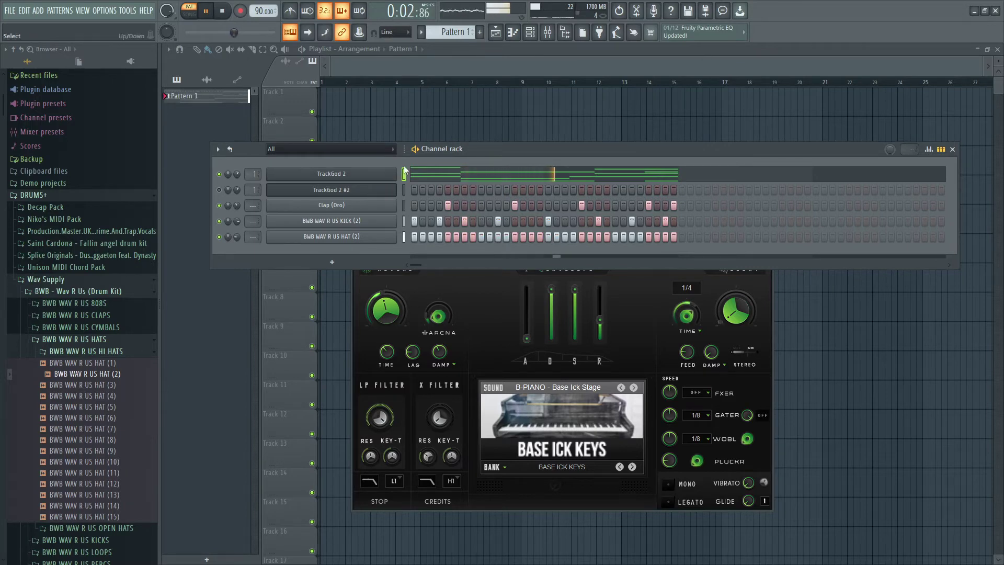
# Step: Clone Pattern 1 and paste the copied chord notes into the TrackGod 2 #2 channel of the new pattern
pyautogui.click(421, 32)
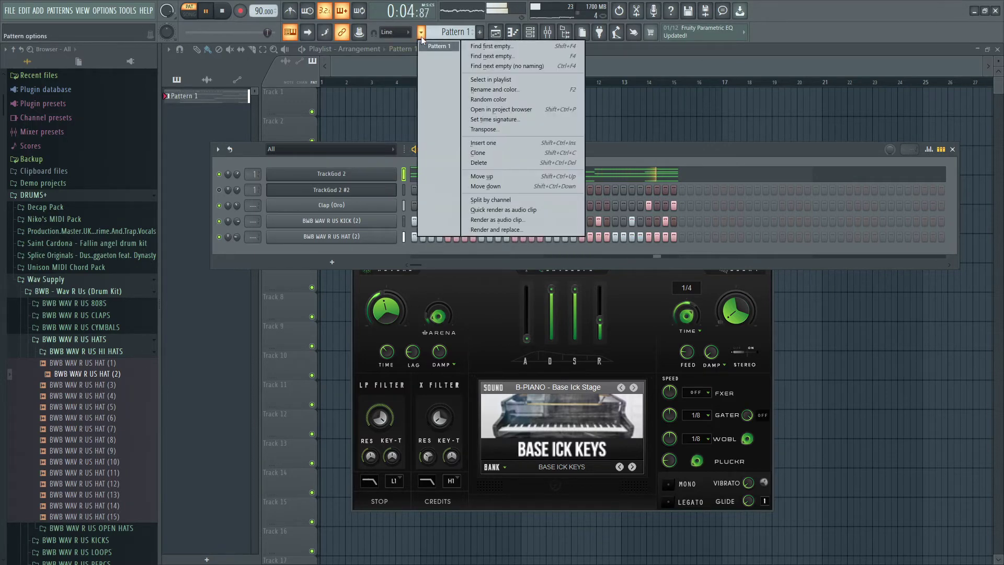
pyautogui.click(488, 153)
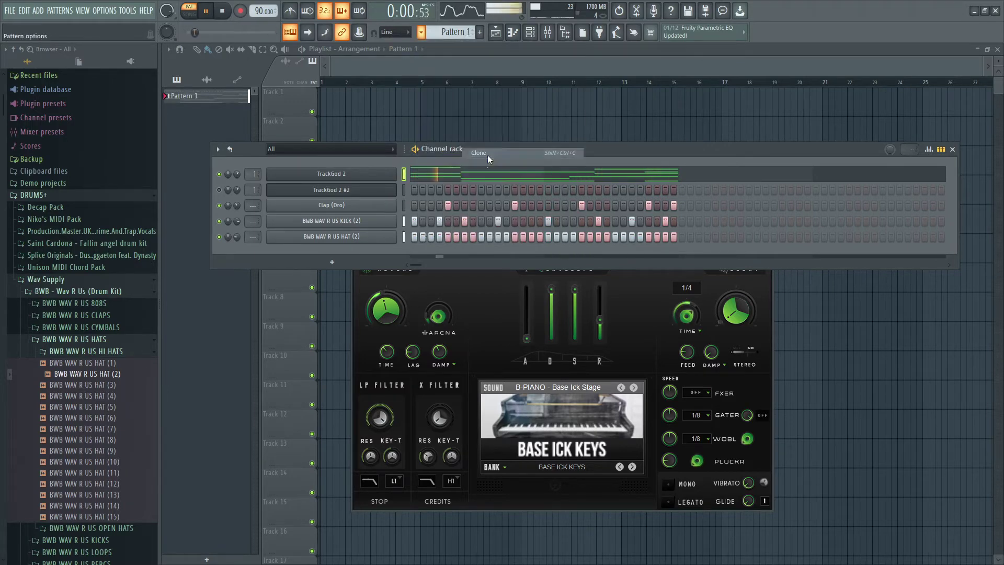
pyautogui.rightClick(368, 193)
pyautogui.click(512, 209)
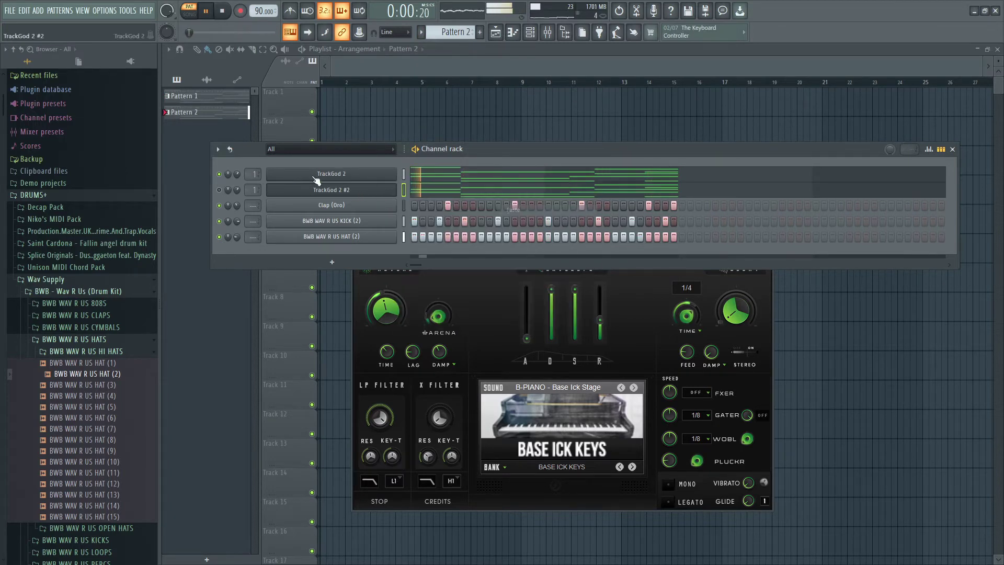
# Step: Mute TrackGod 2, then in TrackGod 2 #2's piano roll delete the repeated D5, G4 and E4 notes and extend the opening chord over them
pyautogui.click(220, 174)
pyautogui.rightClick(333, 192)
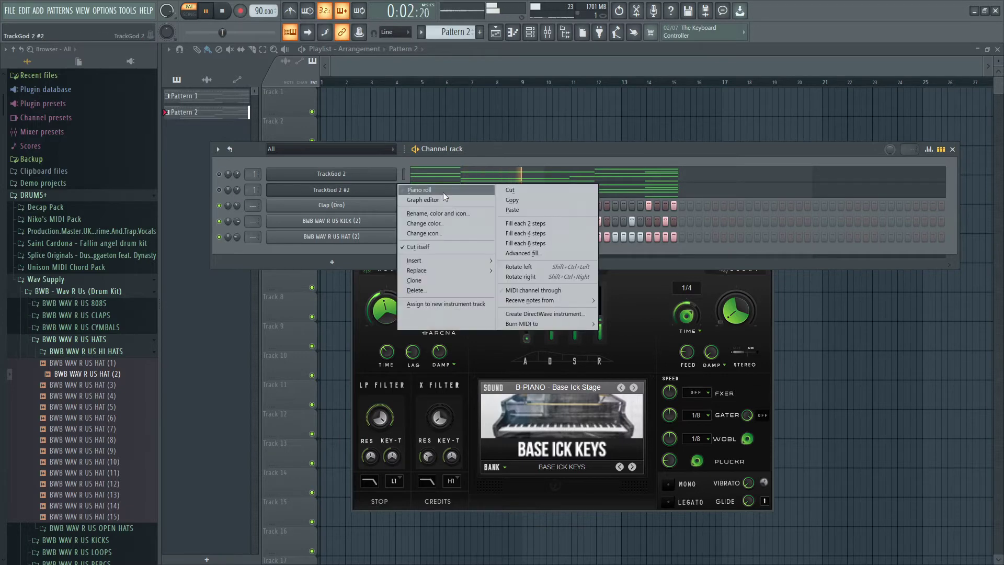
pyautogui.click(443, 191)
pyautogui.press('space')
pyautogui.rightClick(294, 168)
pyautogui.rightClick(293, 234)
pyautogui.rightClick(288, 262)
pyautogui.moveTo(287, 311)
pyautogui.mouseDown()
pyautogui.moveTo(259, 168)
pyautogui.moveTo(323, 167)
pyautogui.mouseUp()
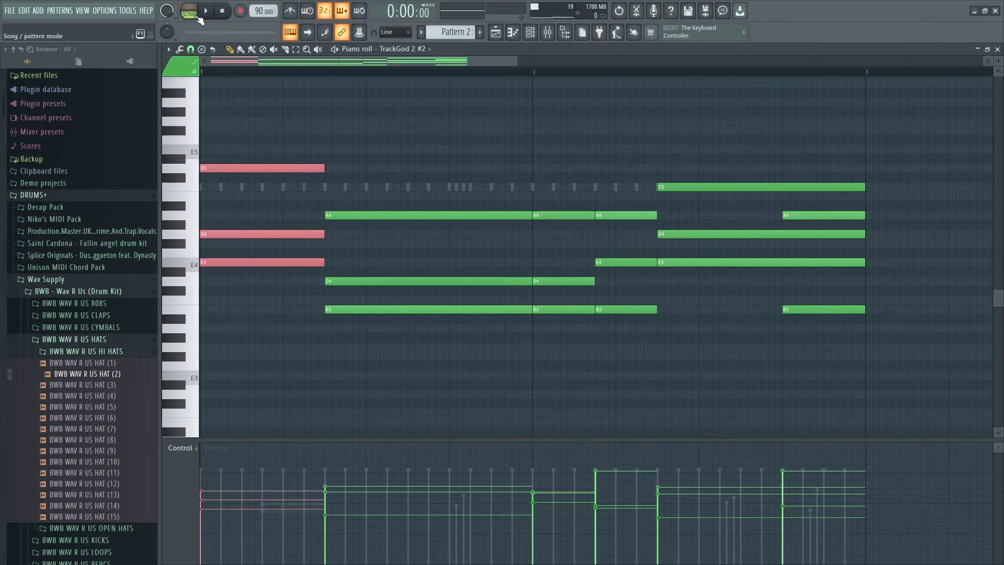
# Step: Cut the original TrackGod 2 channel's notes from Pattern 2, unmute both TrackGod 2 channels, and play the pattern
pyautogui.click(536, 35)
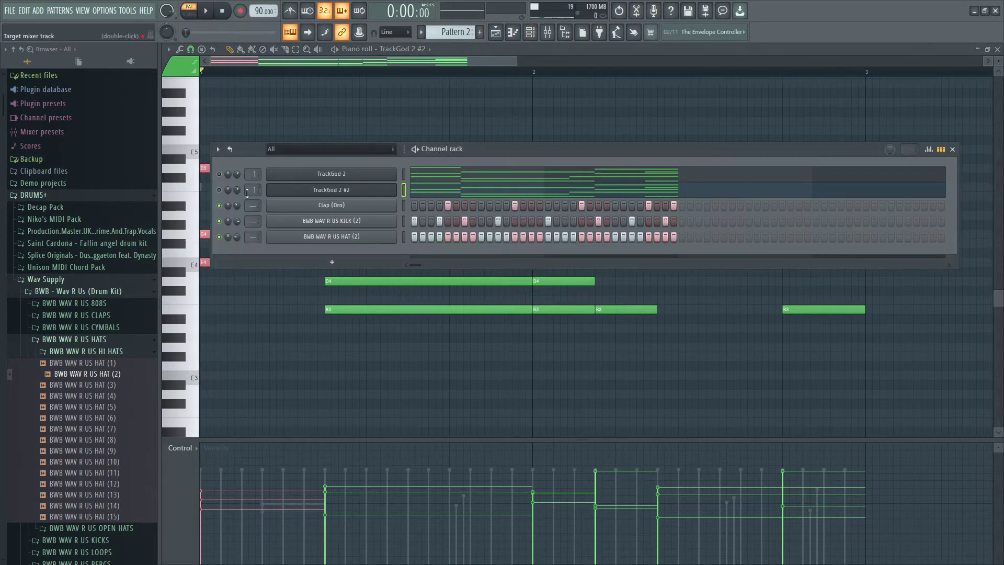
pyautogui.click(220, 191)
pyautogui.rightClick(397, 168)
pyautogui.click(400, 175)
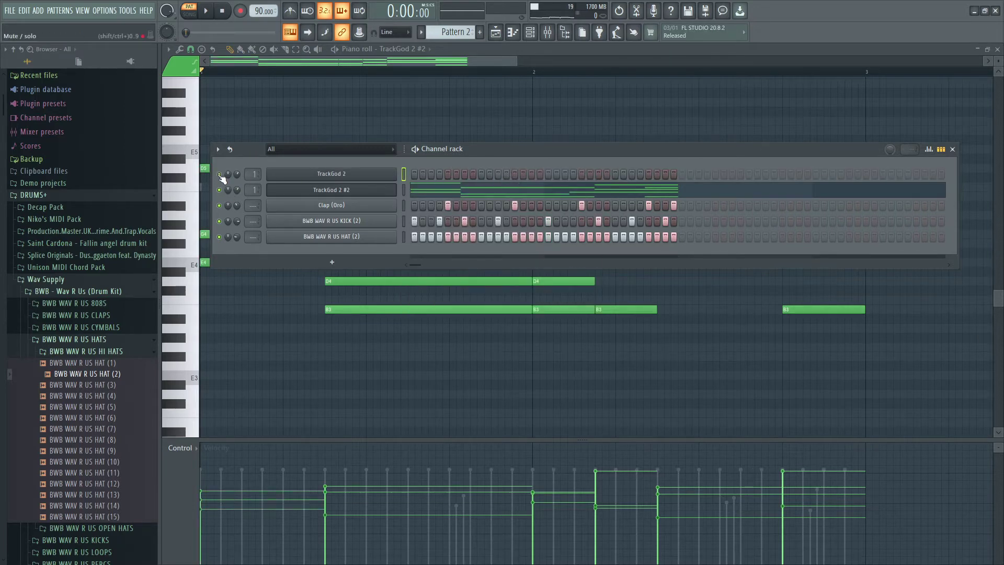
pyautogui.press('space')
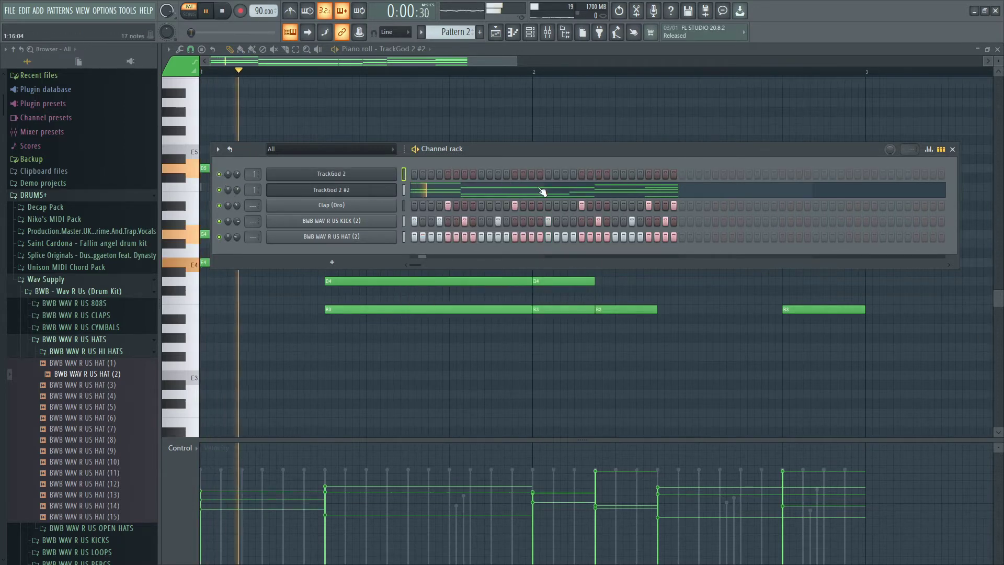
# Step: In TrackGod 2 #2's piano roll, delete the short A4, E4 and B3 chord in bar 2 and extend the preceding A4, D4, B3 chord over it
pyautogui.rightClick(368, 194)
pyautogui.click(434, 187)
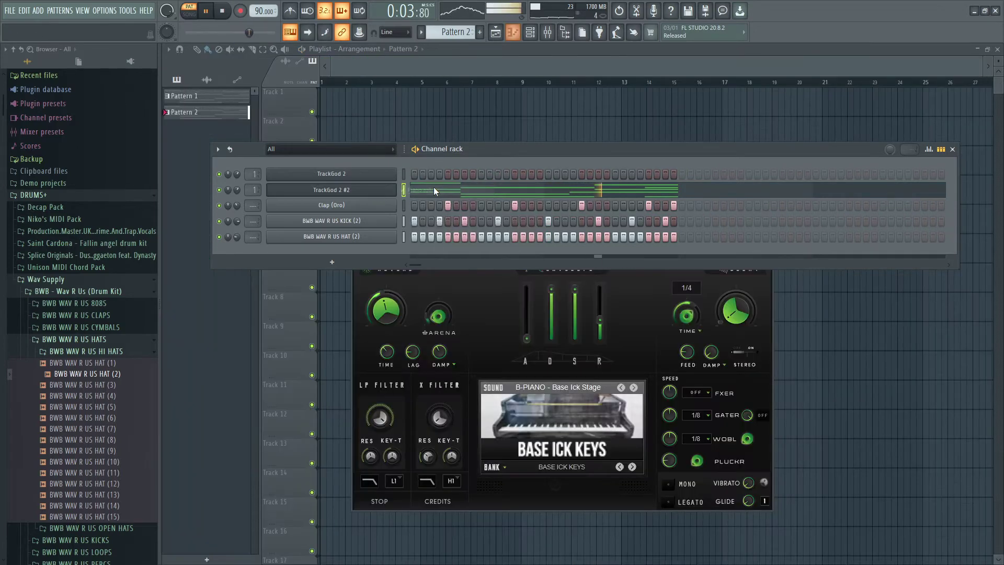
pyautogui.rightClick(434, 186)
pyautogui.click(434, 192)
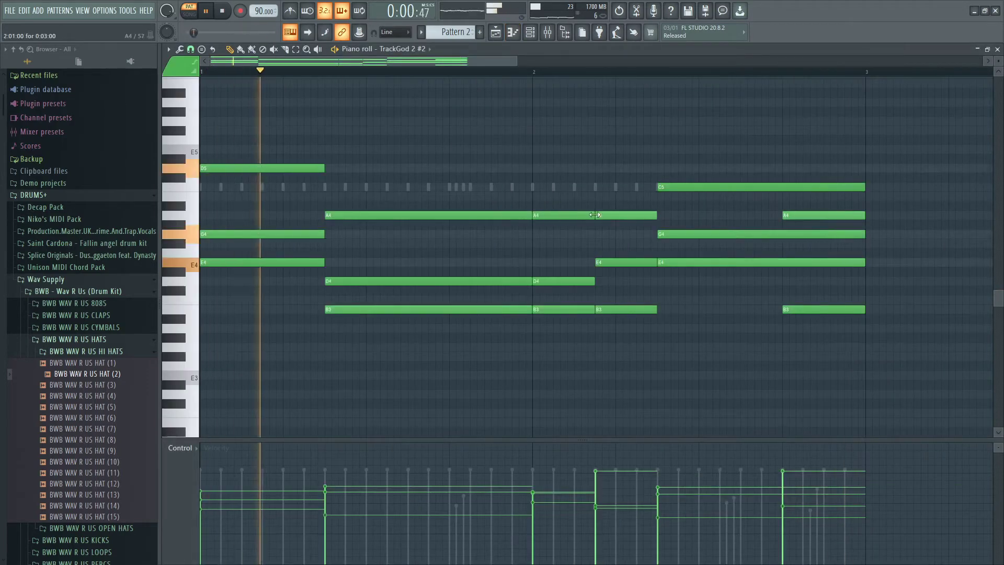
pyautogui.press('space')
pyautogui.rightClick(615, 215)
pyautogui.rightClick(616, 263)
pyautogui.rightClick(616, 310)
pyautogui.moveTo(607, 359)
pyautogui.mouseDown()
pyautogui.moveTo(574, 212)
pyautogui.moveTo(654, 217)
pyautogui.mouseUp()
pyautogui.press('space')
# Step: Set the piano roll's grid snap to 1/4 beat and close the piano roll
pyautogui.click(190, 48)
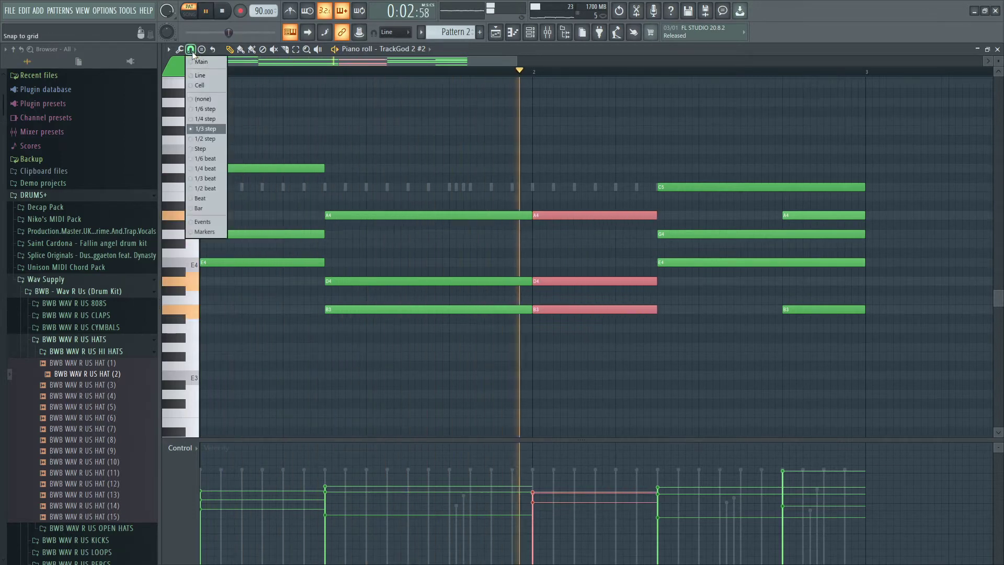
pyautogui.click(208, 169)
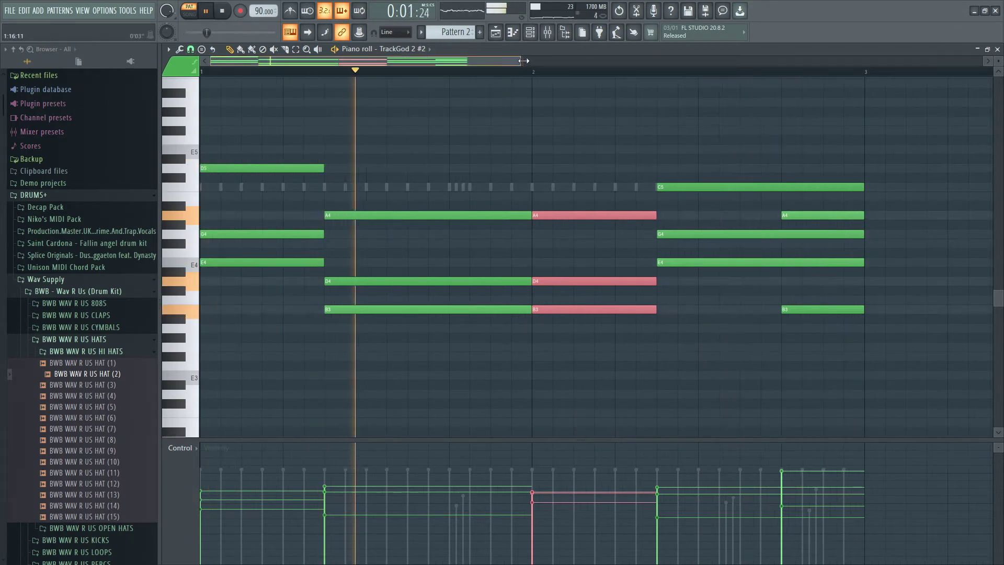
pyautogui.moveTo(519, 61); pyautogui.dragTo(682, 62)
pyautogui.click(997, 49)
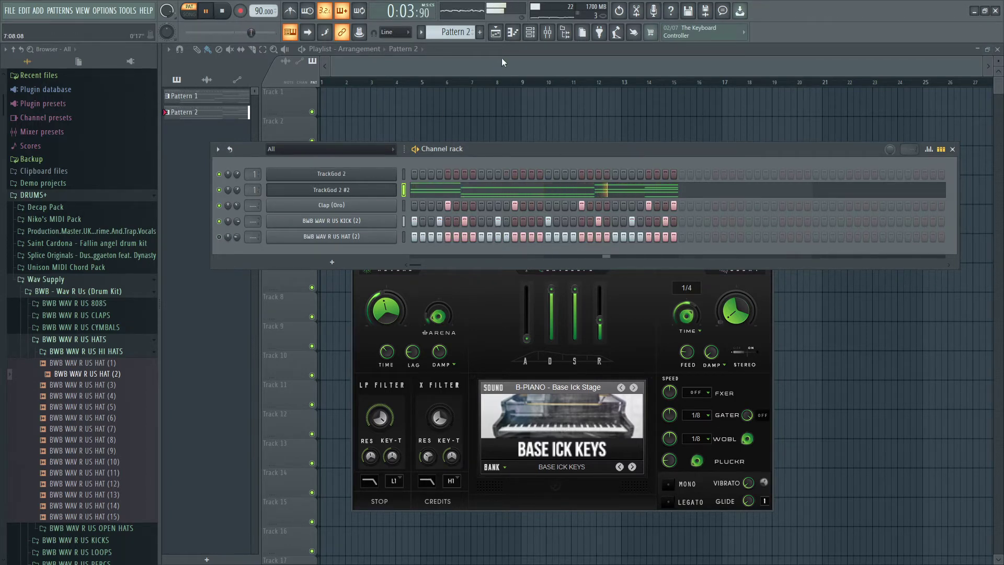
# Step: Copy the RC-20 Retro Color effect with its settings from mixer insert 1 to insert 2, and reselect insert 1
pyautogui.click(547, 34)
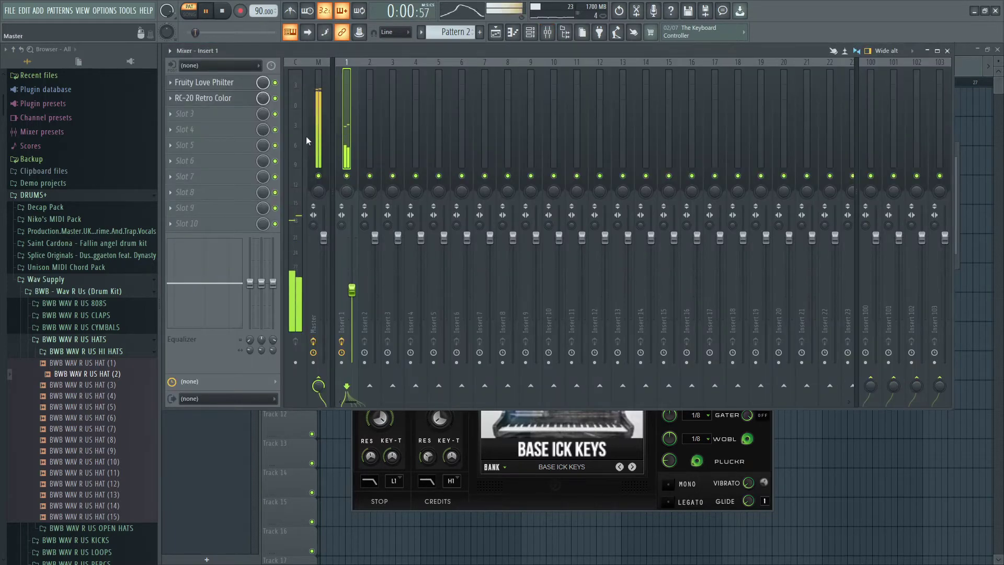
pyautogui.click(169, 97)
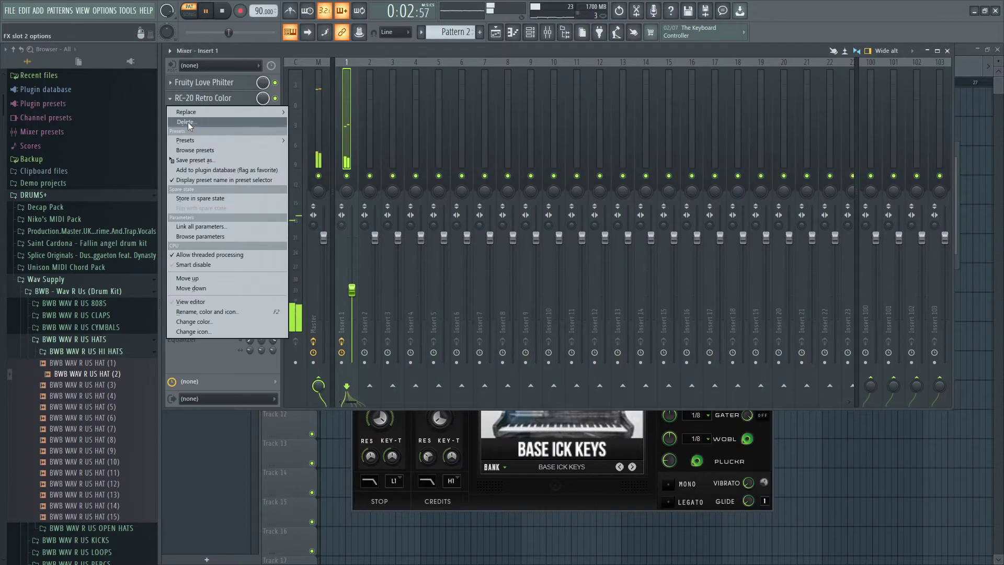
pyautogui.moveTo(187, 158); pyautogui.dragTo(369, 143)
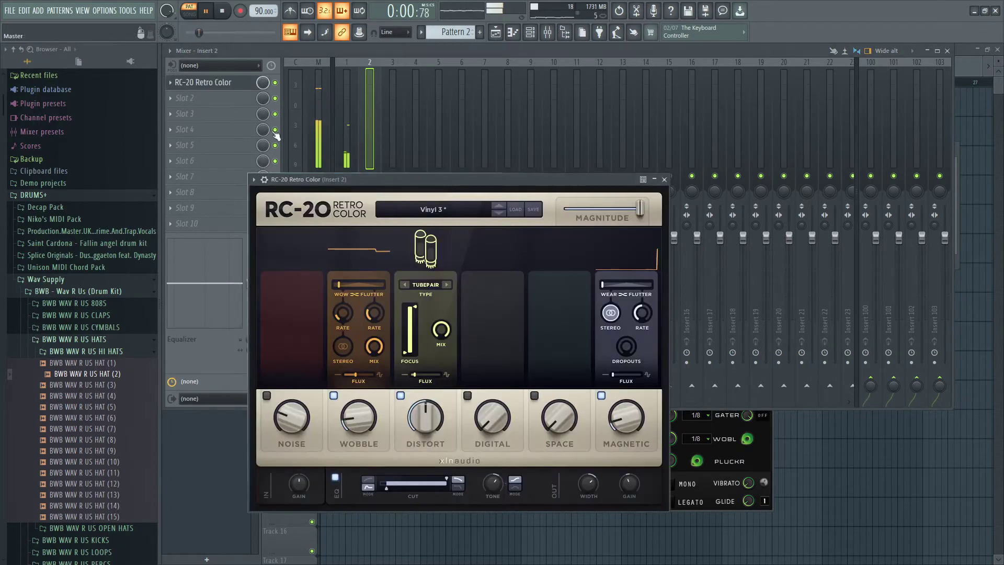
pyautogui.click(343, 105)
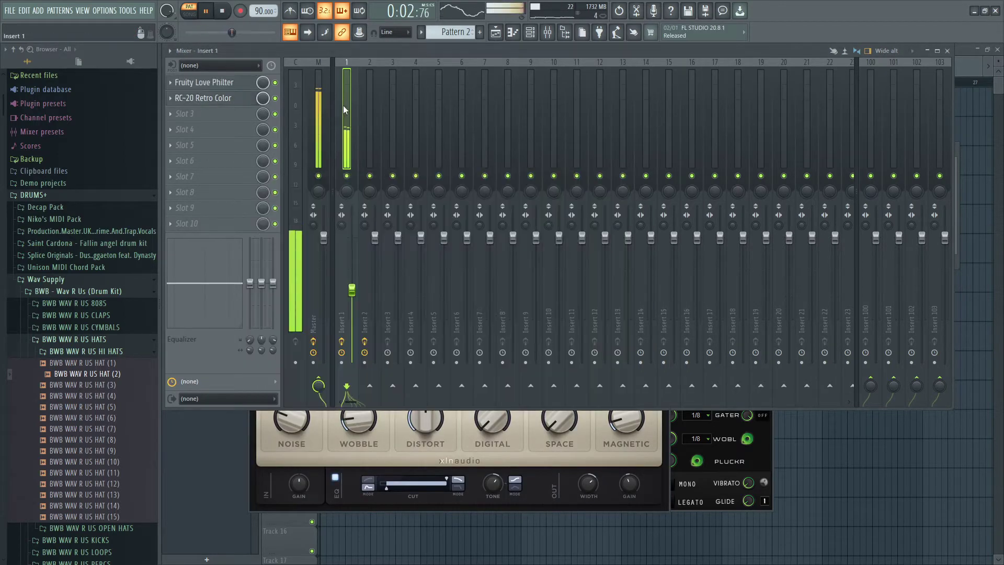
# Step: Copy the Fruity Love Philter effect with its settings from mixer insert 1 to insert 2, and close the mixer and RC-20 windows
pyautogui.click(171, 82)
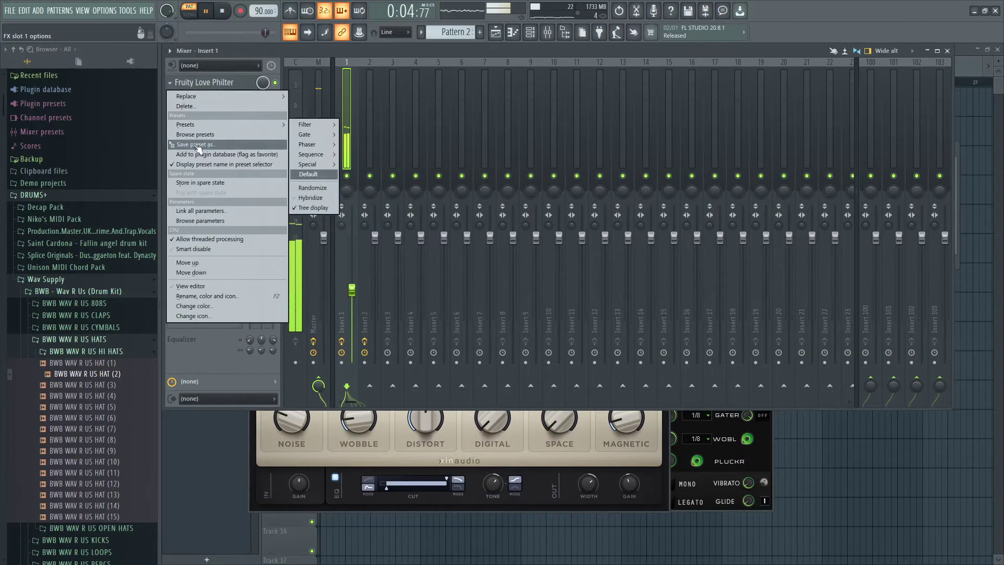
pyautogui.moveTo(187, 146); pyautogui.dragTo(369, 105)
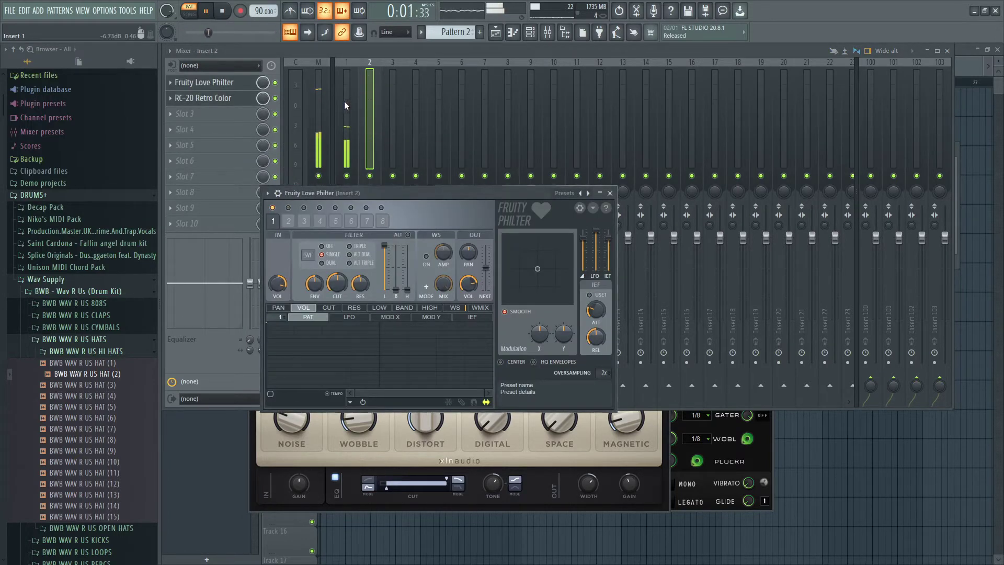
pyautogui.click(609, 193)
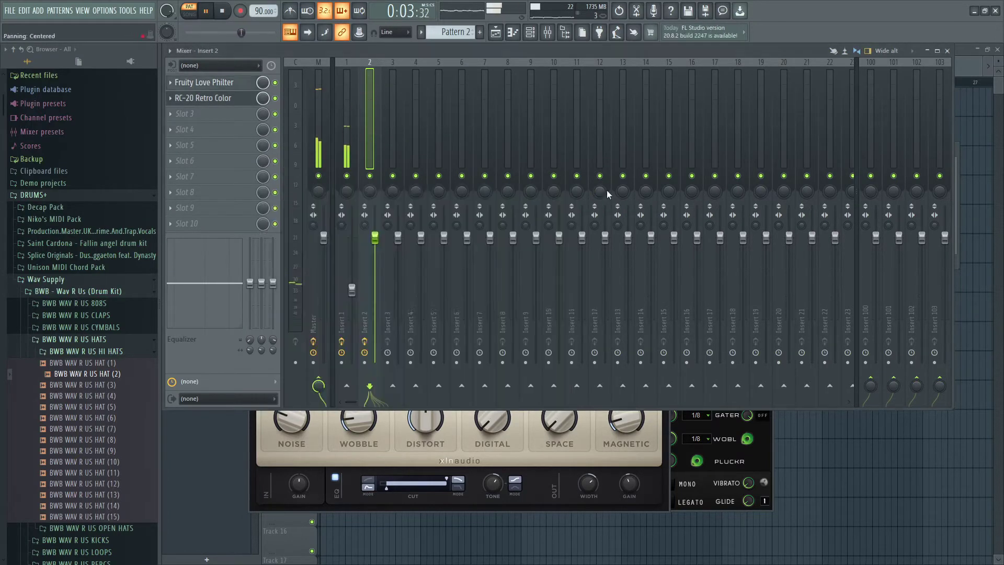
pyautogui.click(549, 34)
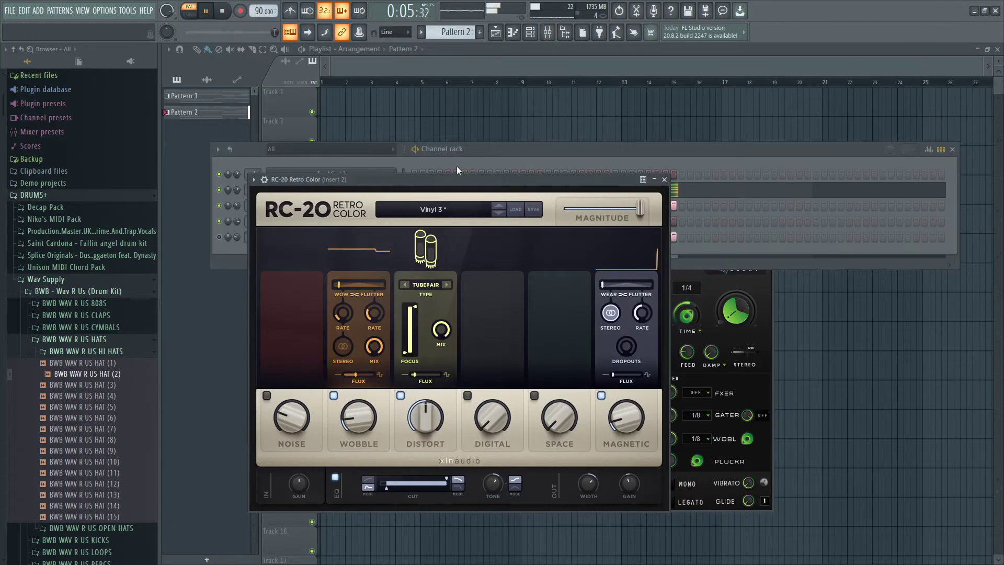
pyautogui.click(664, 180)
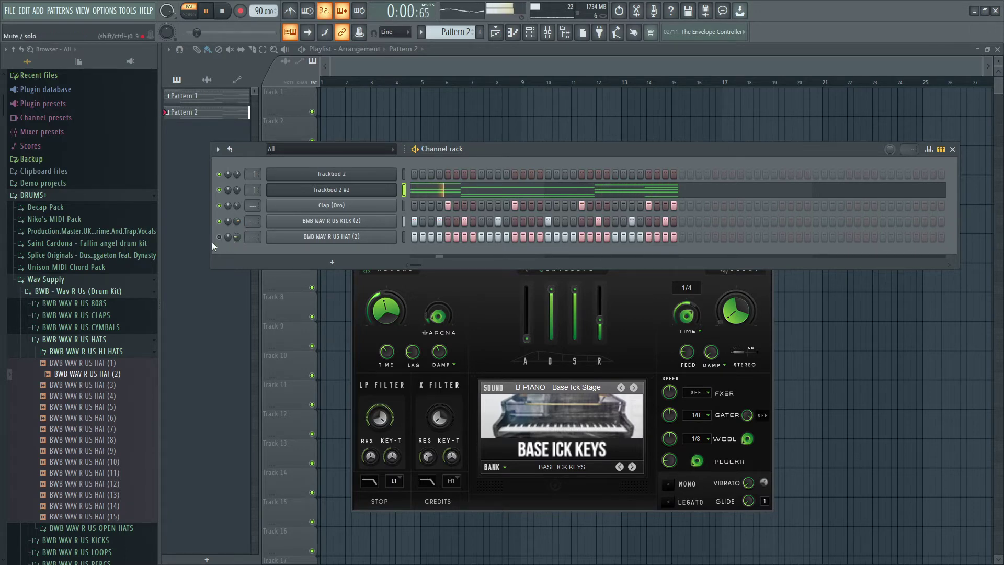
# Step: Cut the BWB WAV R US HAT (2) notes from Pattern 2, unmute that channel, and close the TrackGod 2 window
pyautogui.rightClick(313, 232)
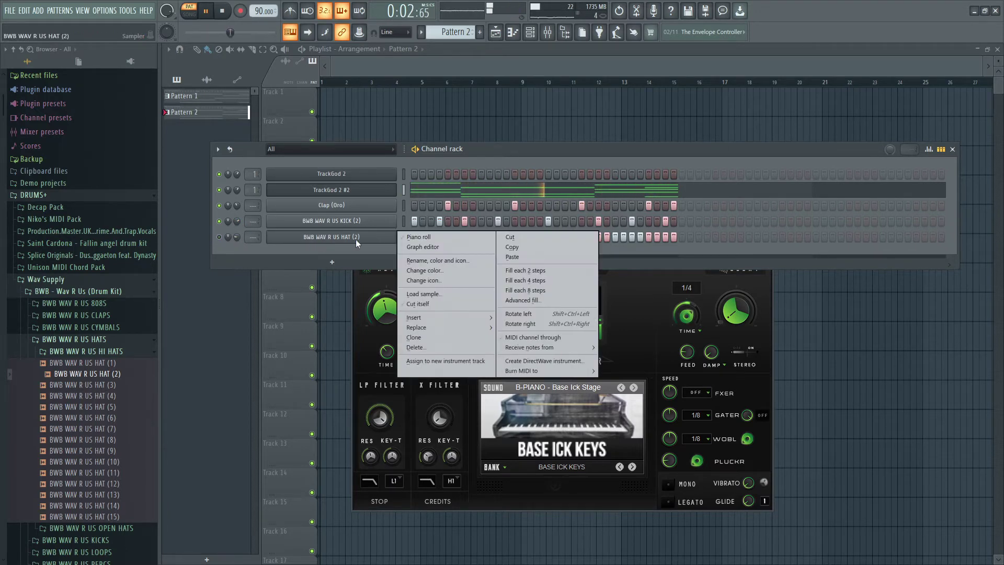
pyautogui.click(504, 235)
pyautogui.click(219, 237)
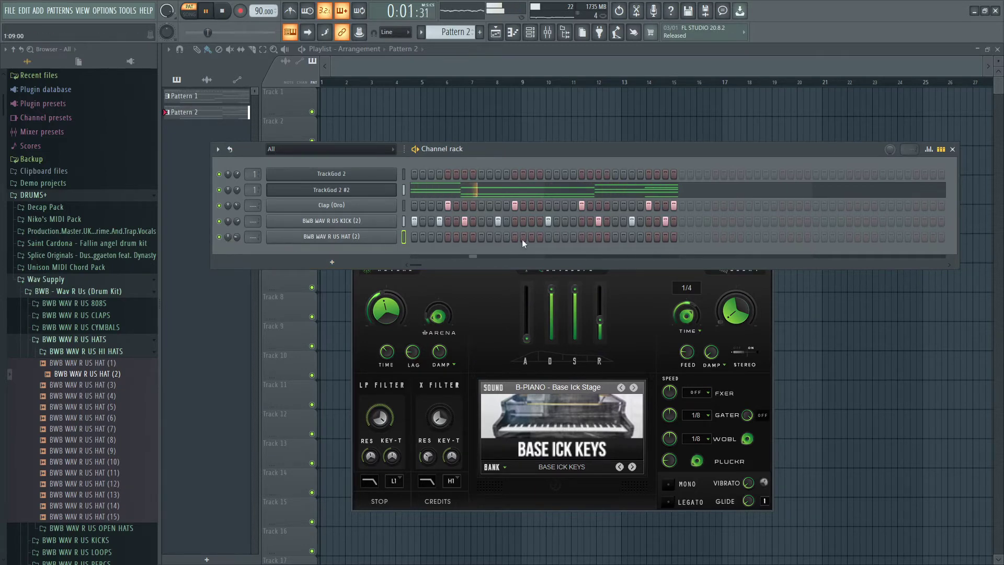
pyautogui.click(759, 293)
pyautogui.click(768, 181)
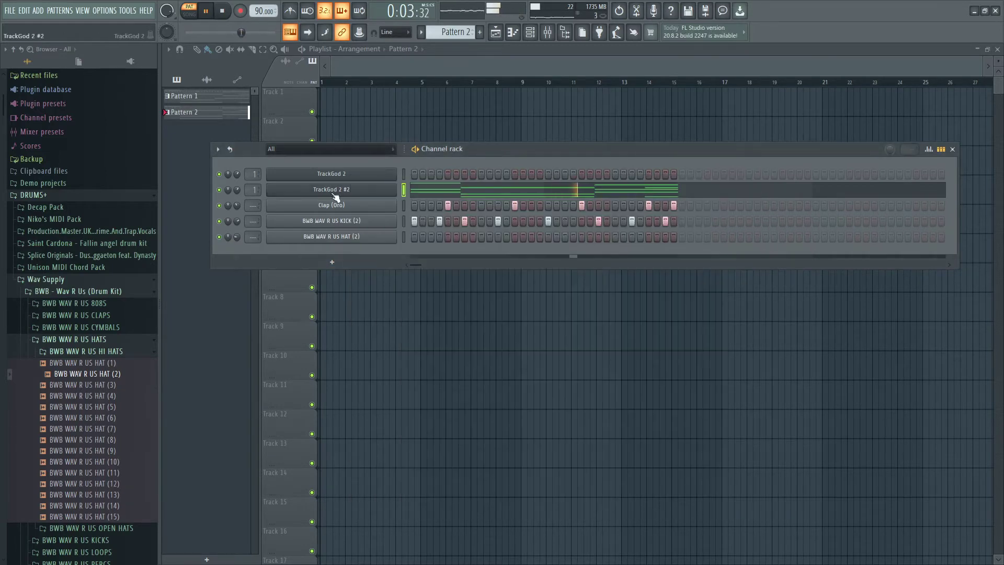
# Step: Route the TrackGod 2 #2 channel to mixer insert 2 and close the channel rack
pyautogui.click(547, 32)
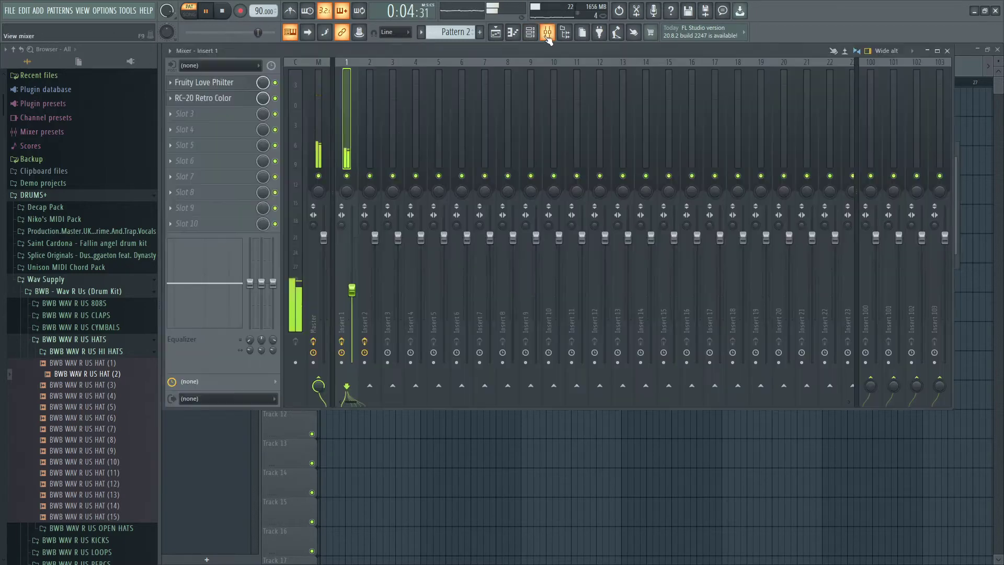
pyautogui.click(369, 133)
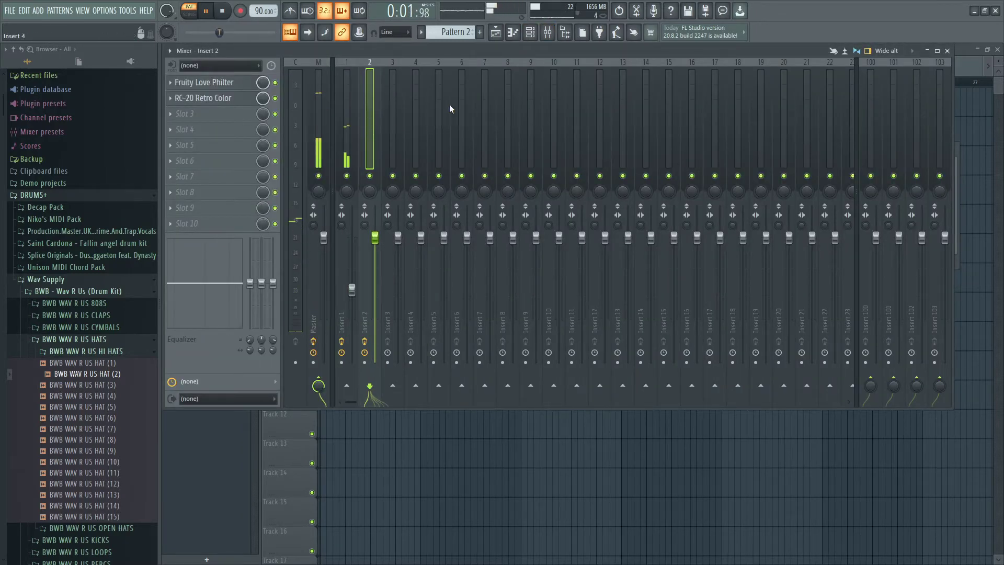
pyautogui.click(530, 32)
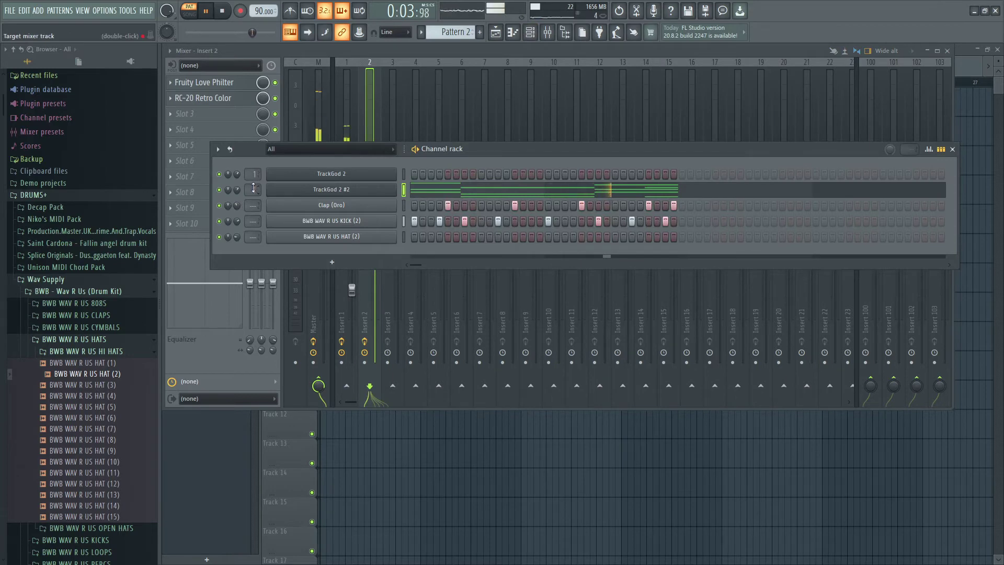
pyautogui.click(952, 149)
# Step: Copy the volume fader value of mixer insert 1 to insert 2
pyautogui.rightClick(351, 288)
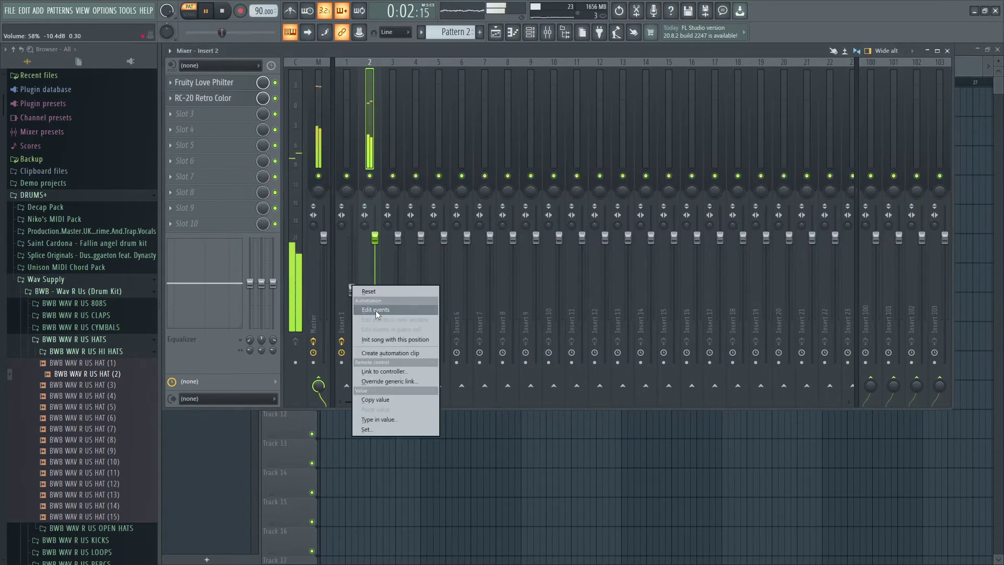
pyautogui.click(377, 399)
pyautogui.rightClick(374, 238)
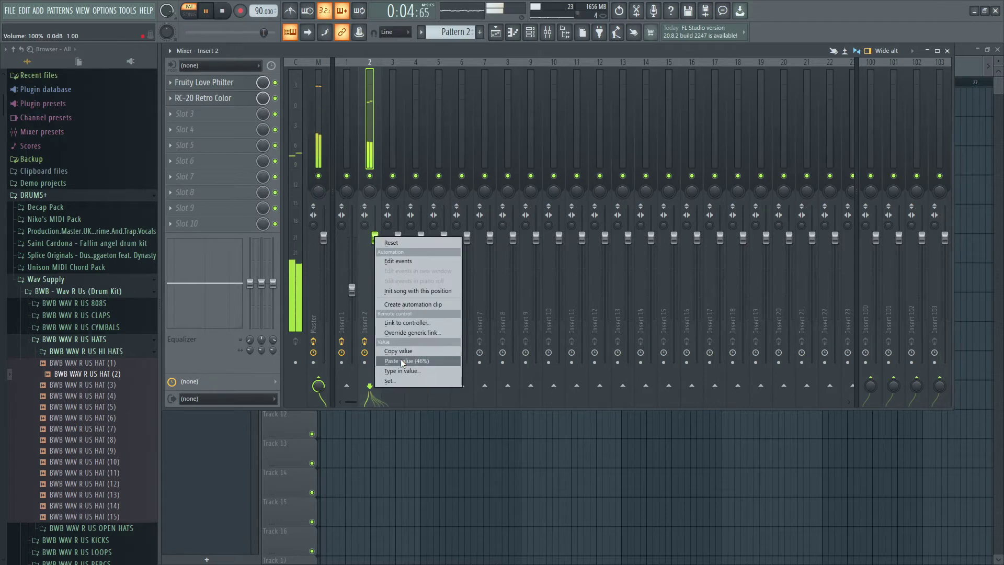
pyautogui.click(401, 360)
# Step: Load FabFilter Pro-Q 3 in slot 3 of insert 2 and add bell cuts at about 381 Hz (-3 dB) and 2103 Hz (-6.6 dB)
pyautogui.click(209, 113)
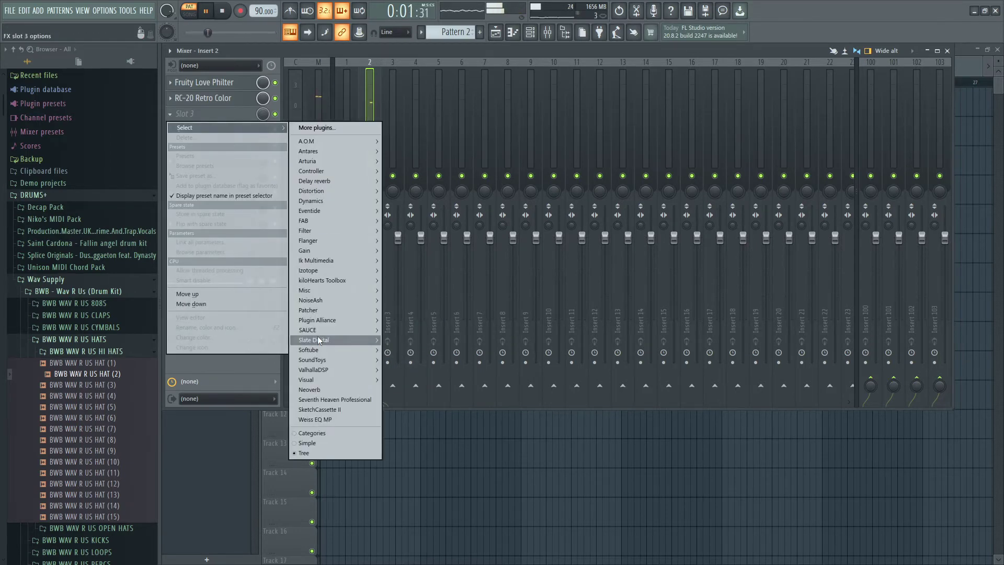
pyautogui.moveTo(369, 222)
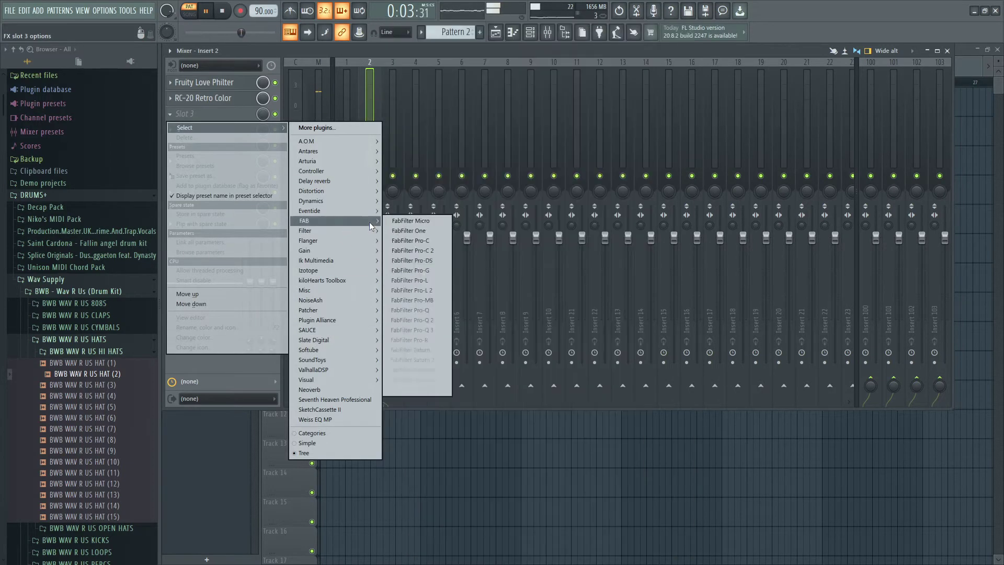
pyautogui.click(428, 332)
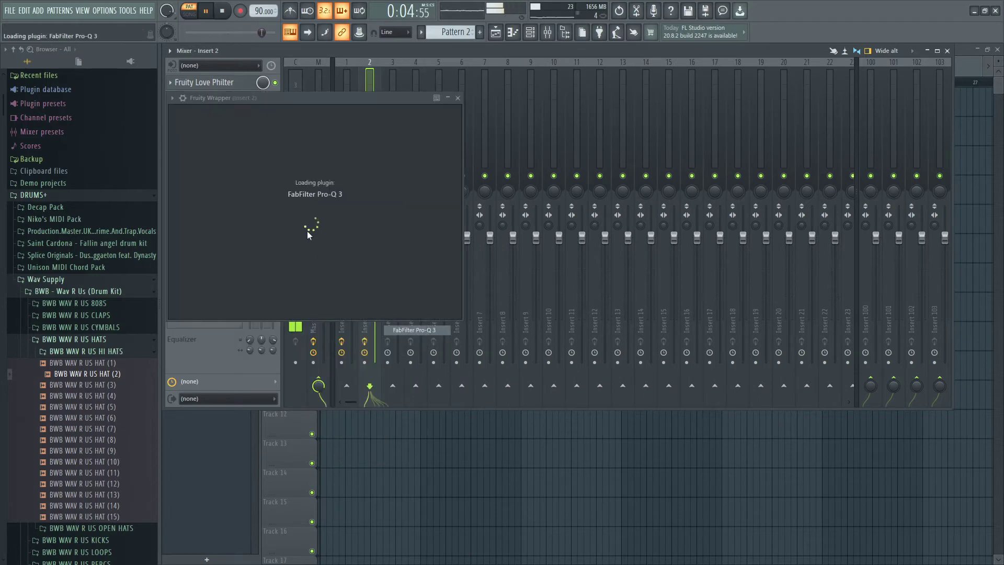
pyautogui.moveTo(403, 225); pyautogui.dragTo(519, 279)
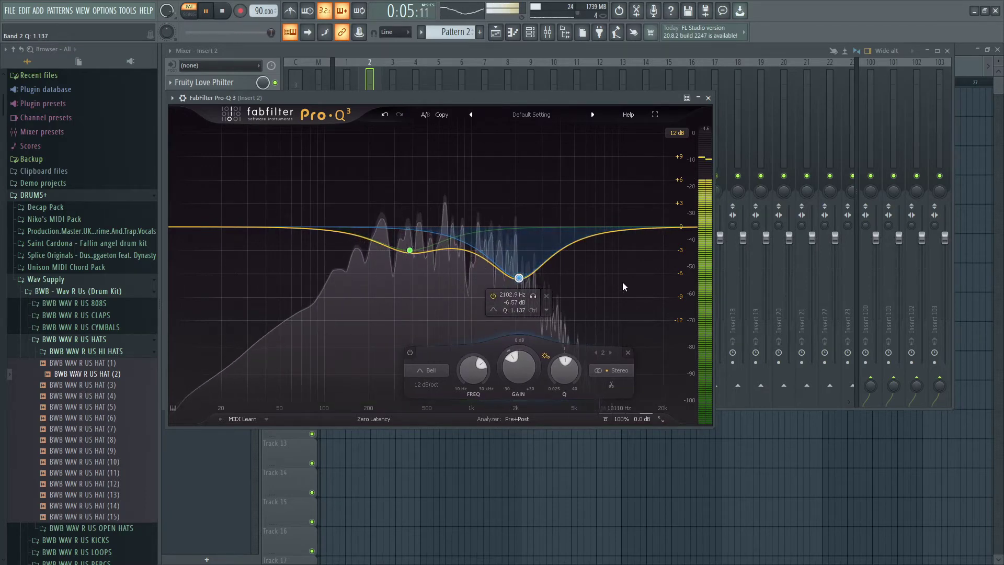
# Step: Add a 12 dB/oct high cut at about 2035 Hz in Pro-Q 3 and deepen the low-mid bell cut to about -4.6 dB at 384 Hz
pyautogui.click(620, 229)
pyautogui.click(596, 260)
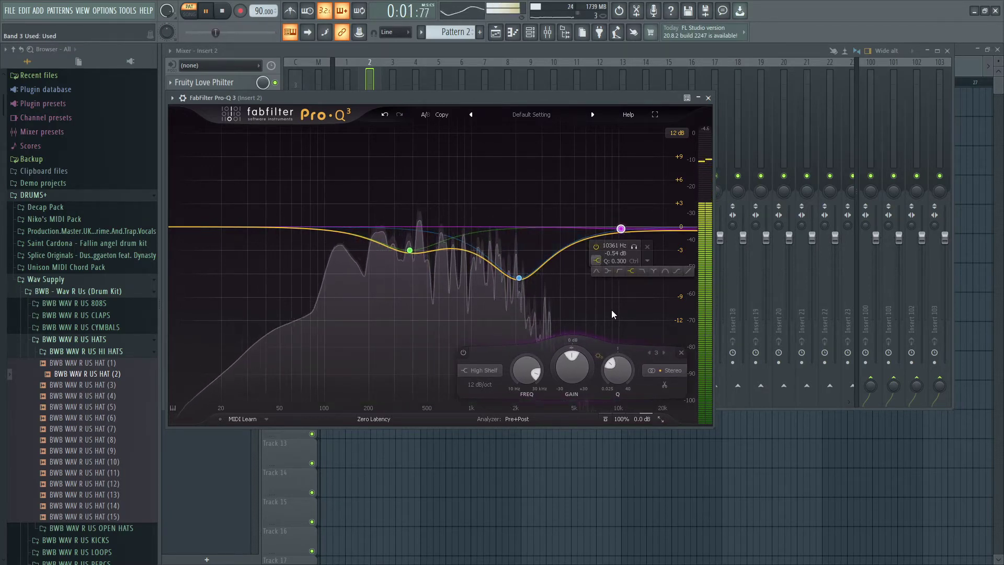
pyautogui.click(643, 271)
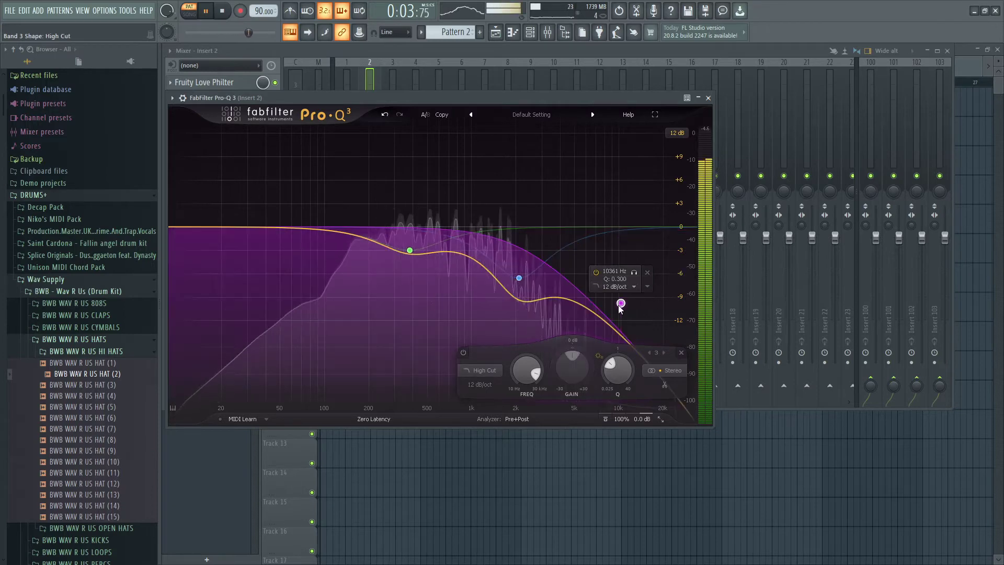
pyautogui.moveTo(621, 229); pyautogui.dragTo(517, 222)
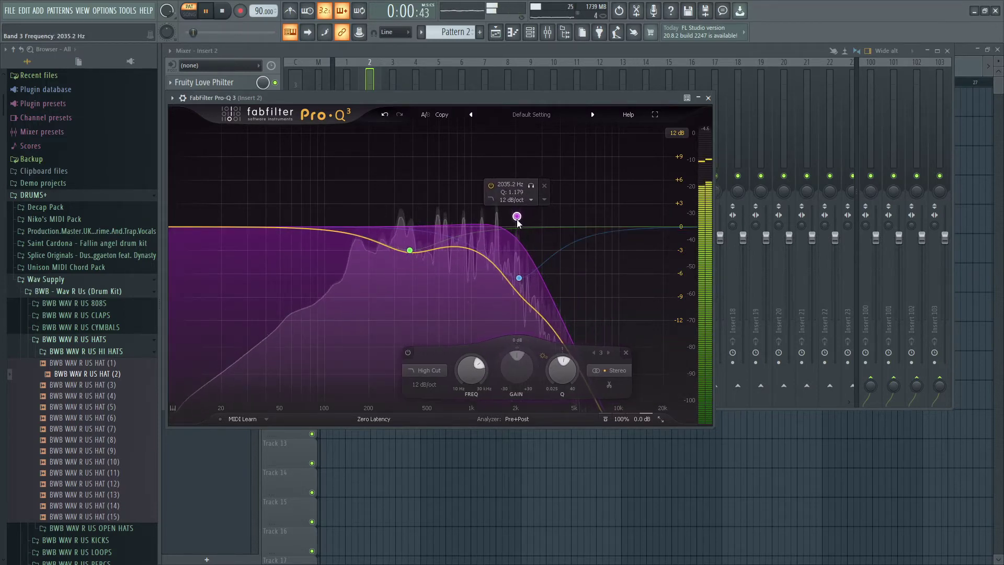
pyautogui.click(423, 267)
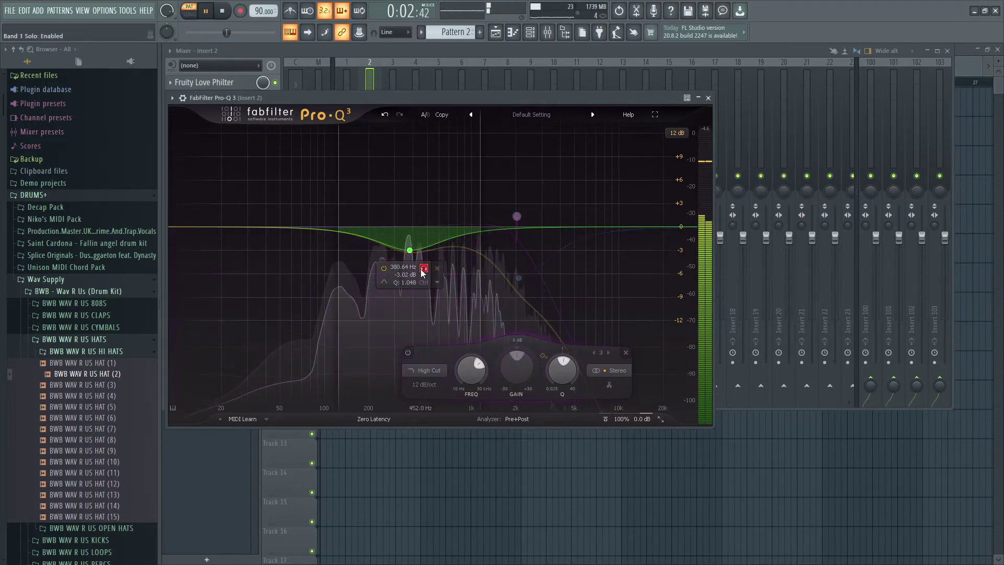
pyautogui.moveTo(410, 254); pyautogui.dragTo(411, 267)
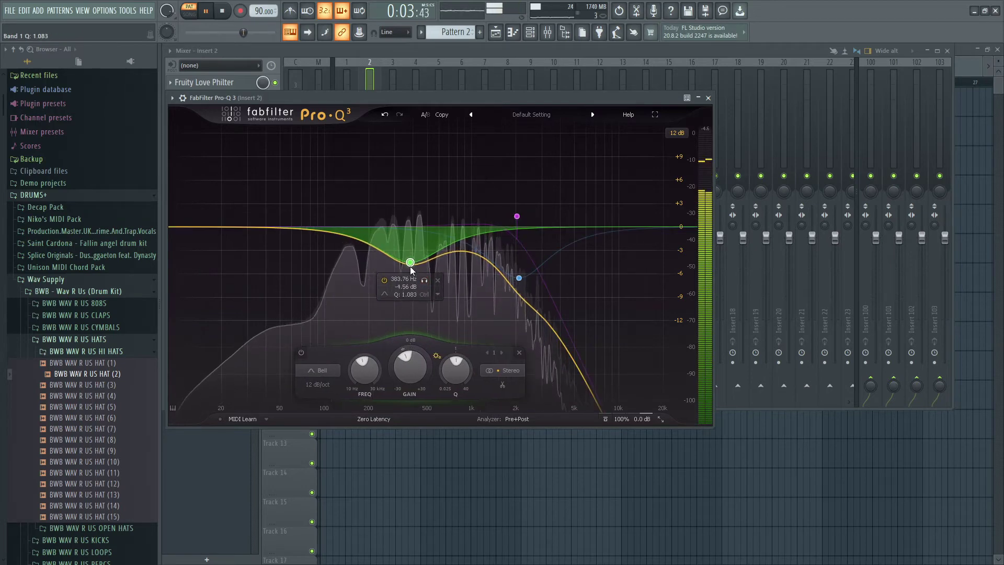
# Step: Add a low cut with a 96 dB/oct slope at about 50 Hz in Pro-Q 3 and close the plugin
pyautogui.doubleClick(176, 226)
pyautogui.click(201, 211)
pyautogui.click(216, 313)
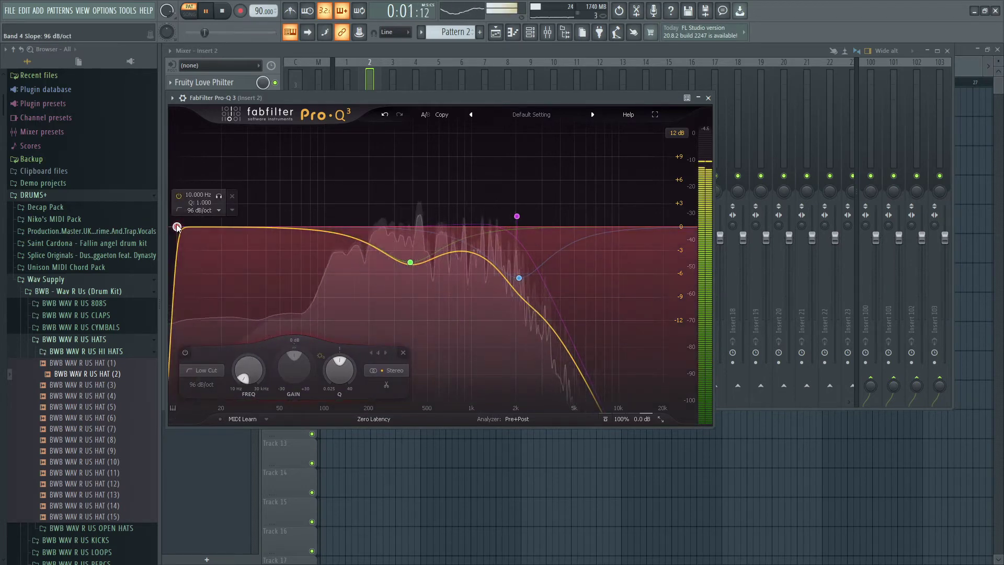
pyautogui.moveTo(176, 227); pyautogui.dragTo(283, 233)
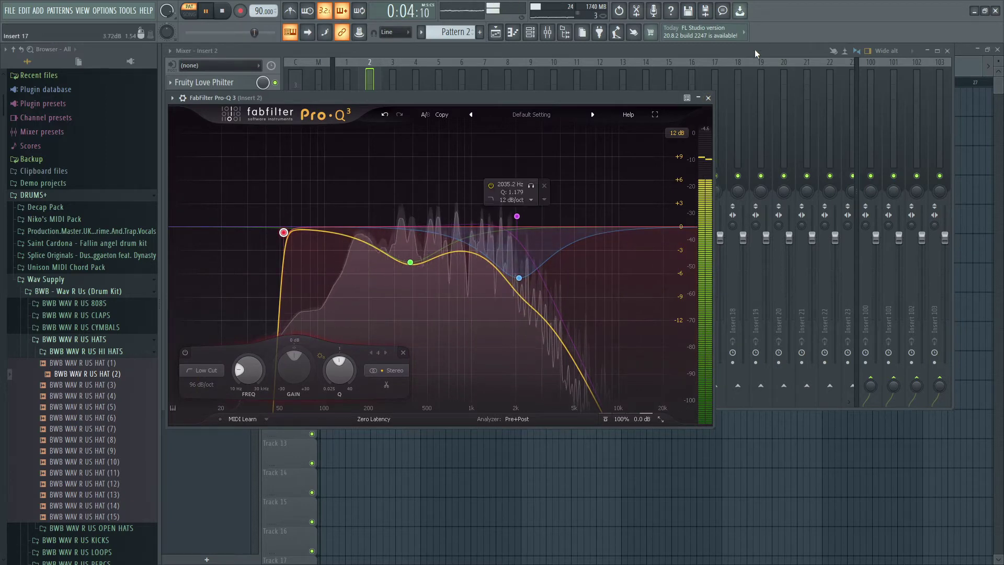
pyautogui.click(708, 98)
# Step: Set mixer insert 2's volume to about 70% (-7.1 dB) and close the mixer
pyautogui.moveTo(375, 289); pyautogui.dragTo(375, 277)
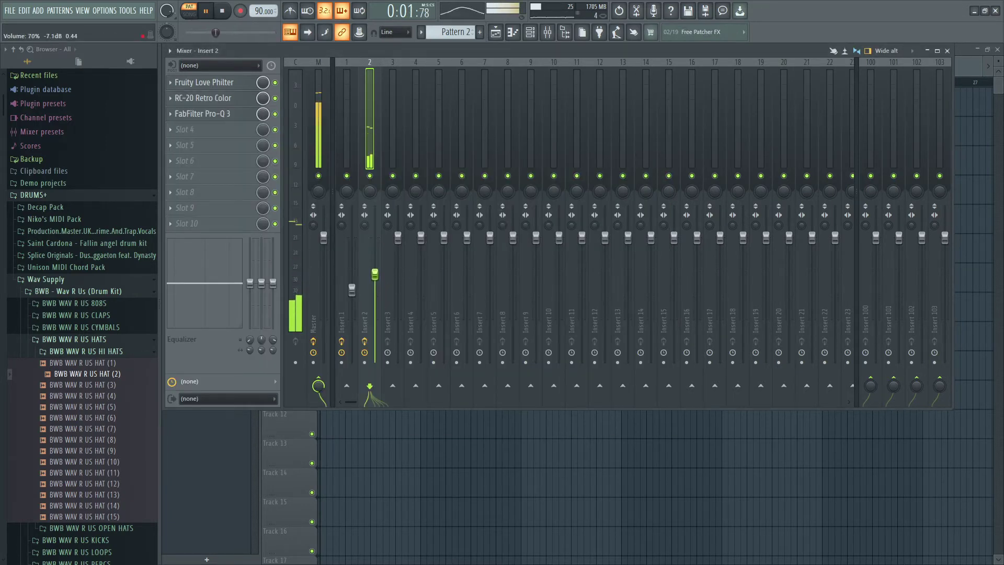
pyautogui.click(947, 50)
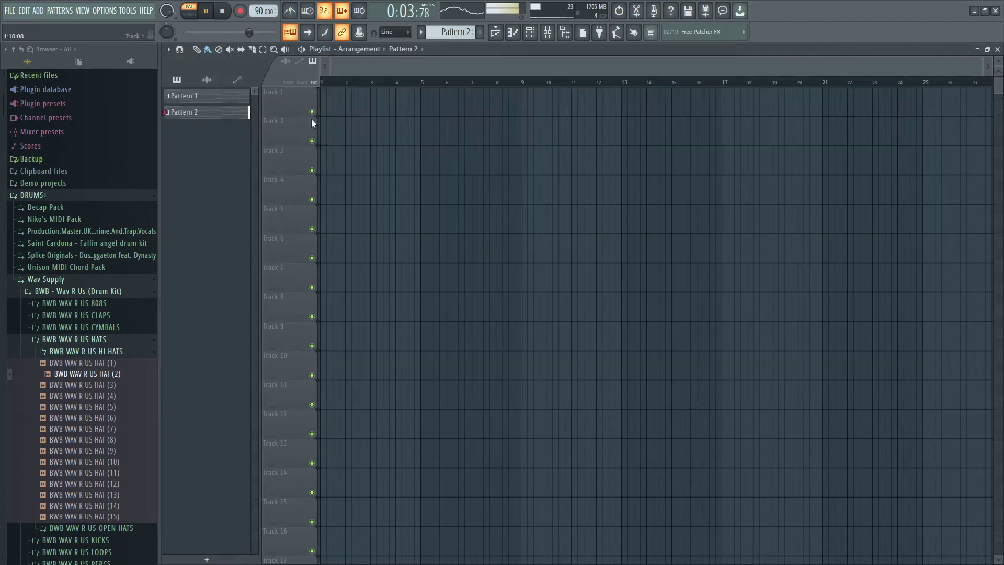
# Step: Show the channel rack and switch the active pattern to Pattern 1
pyautogui.click(529, 32)
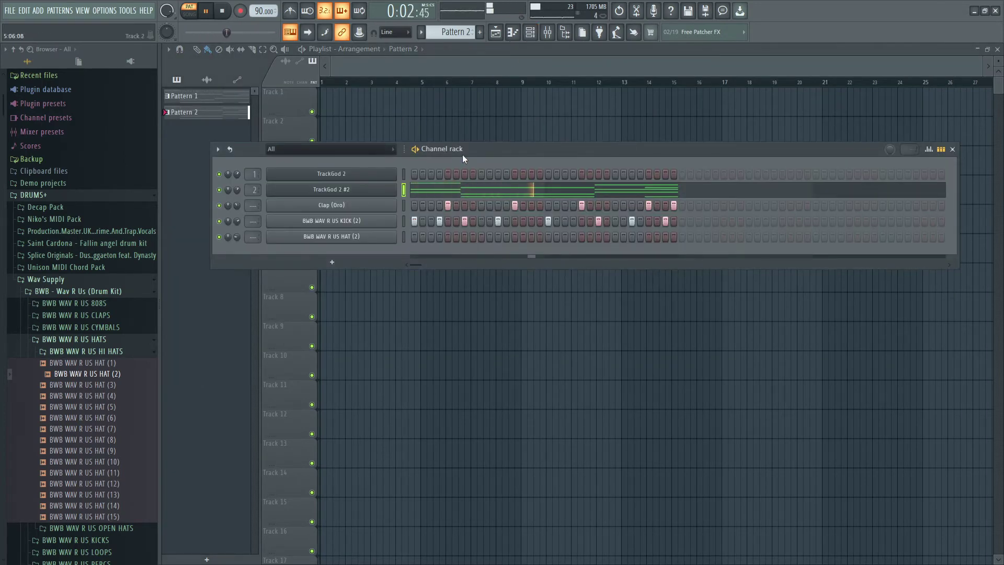
pyautogui.click(421, 32)
pyautogui.click(424, 42)
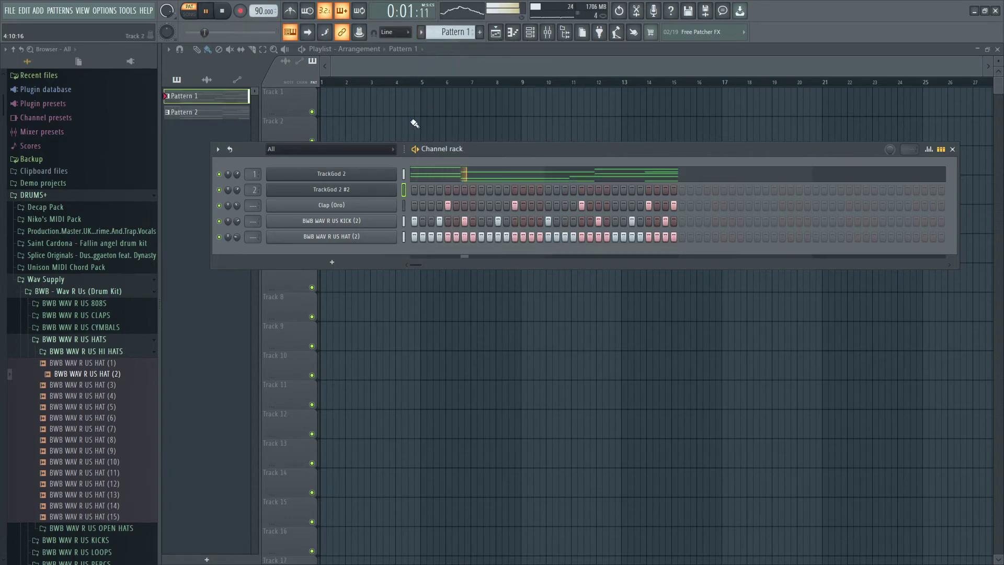
# Step: Set the mix level of Fruity Love Philter on mixer Insert 1 to 56%
pyautogui.click(547, 32)
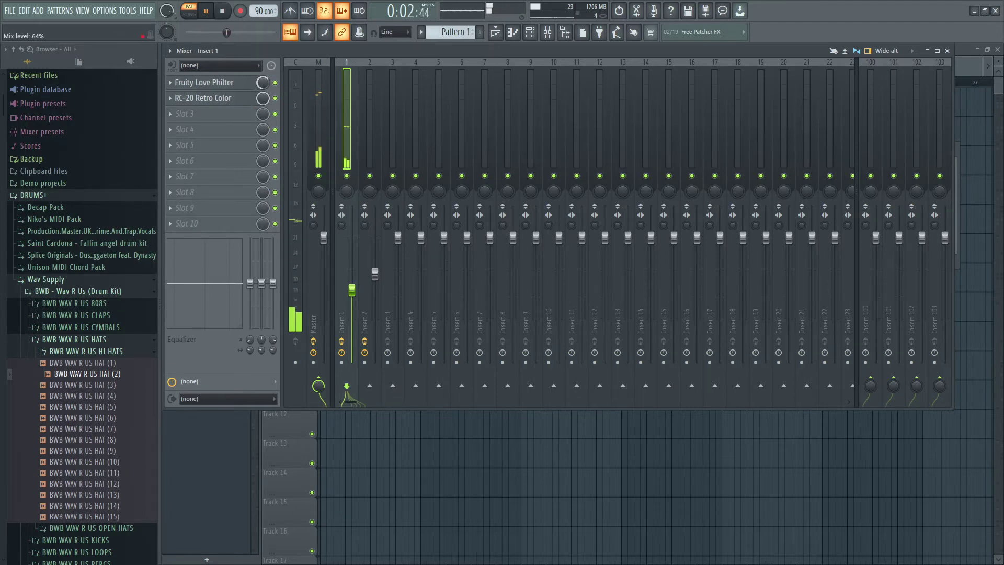
pyautogui.moveTo(262, 82); pyautogui.dragTo(264, 78)
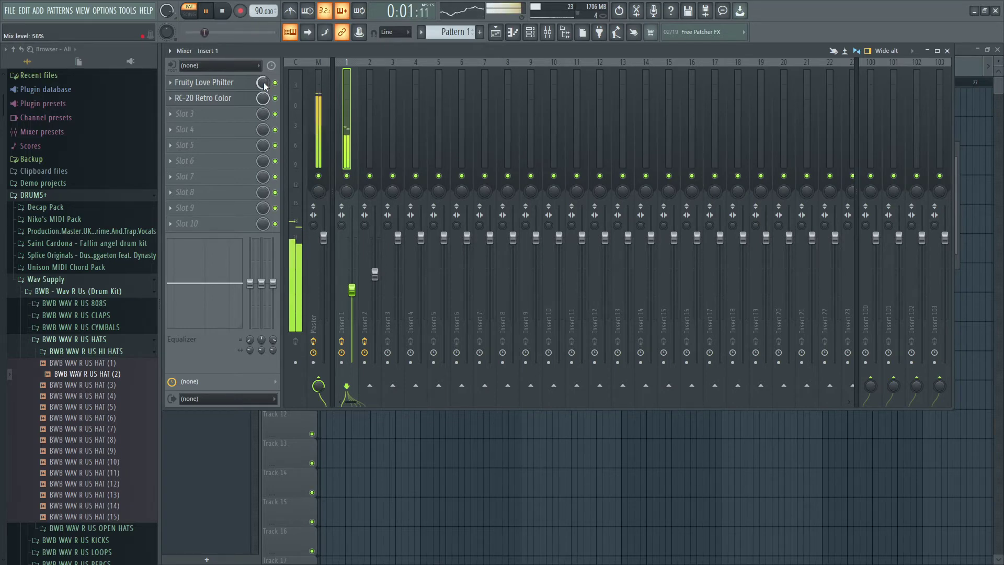
pyautogui.click(947, 51)
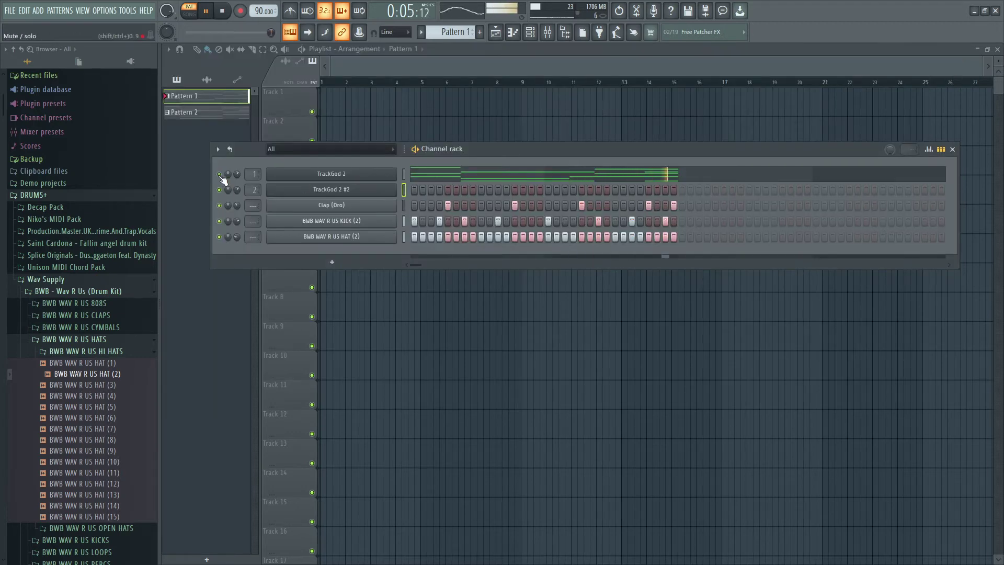
# Step: Stop playback and add a Bass Engine 1.1 channel using the Dancehall Bass 1 preset
pyautogui.press('space')
pyautogui.moveTo(495, 163); pyautogui.dragTo(477, 186)
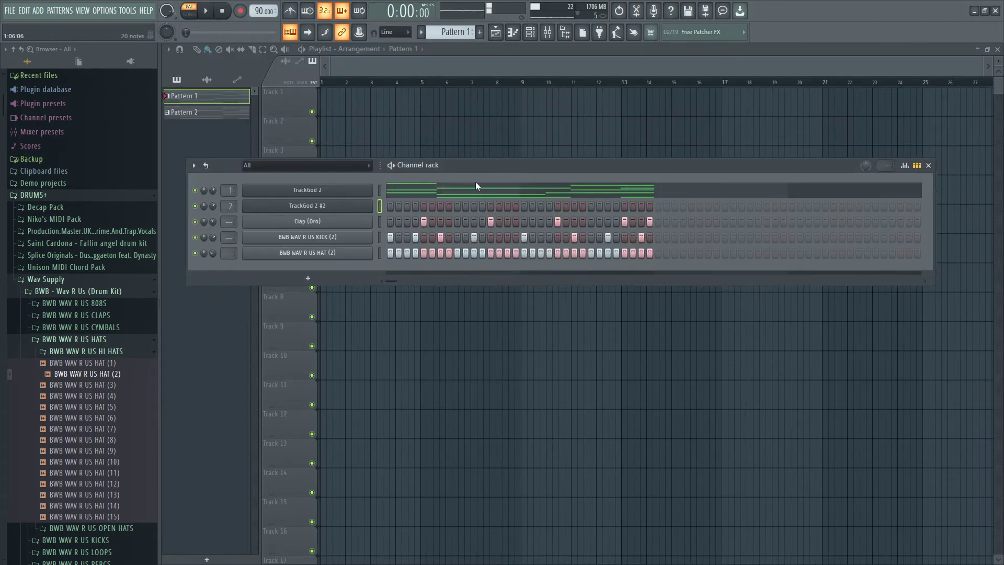
pyautogui.click(309, 279)
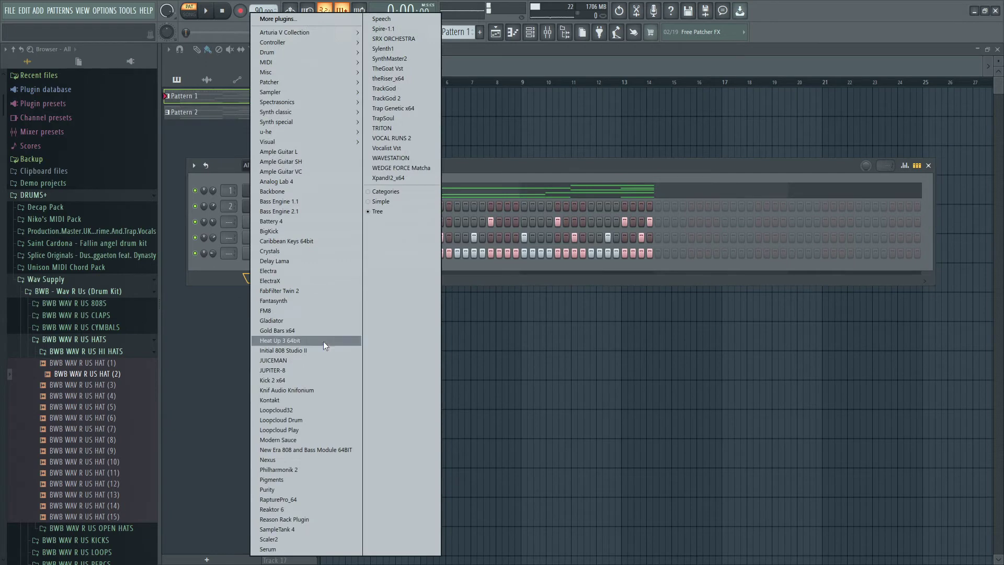
pyautogui.click(318, 202)
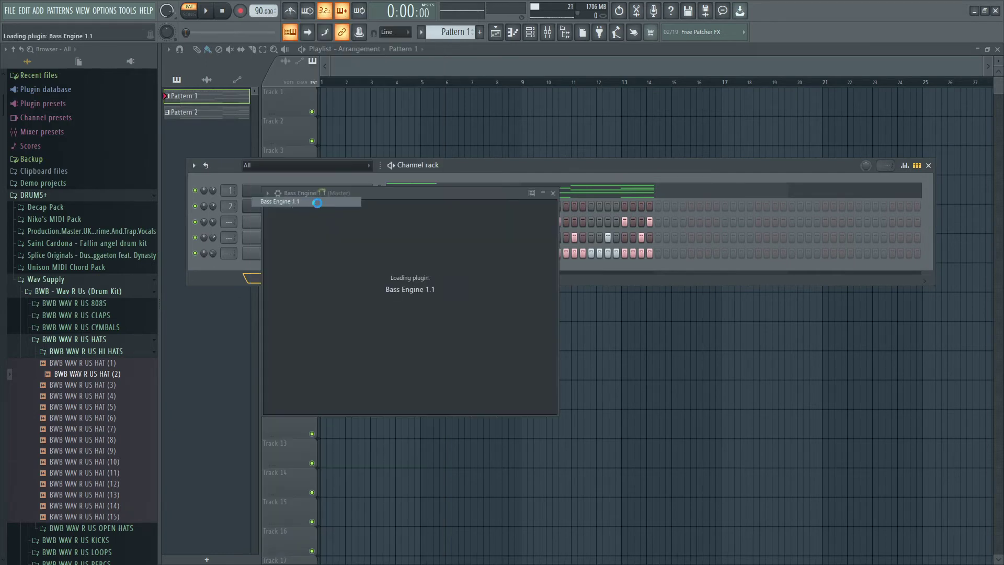
pyautogui.click(580, 194)
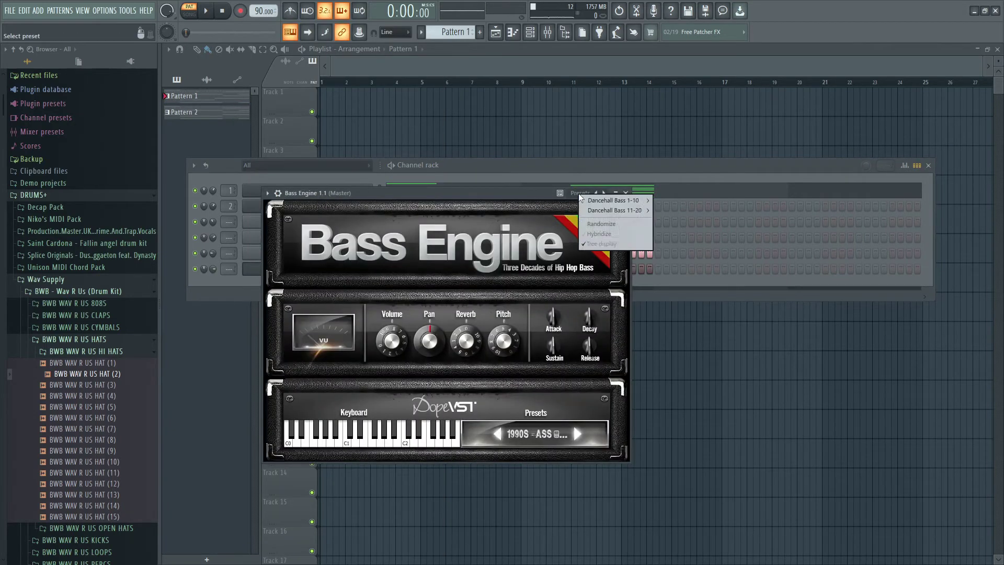
pyautogui.moveTo(606, 204)
pyautogui.click(673, 205)
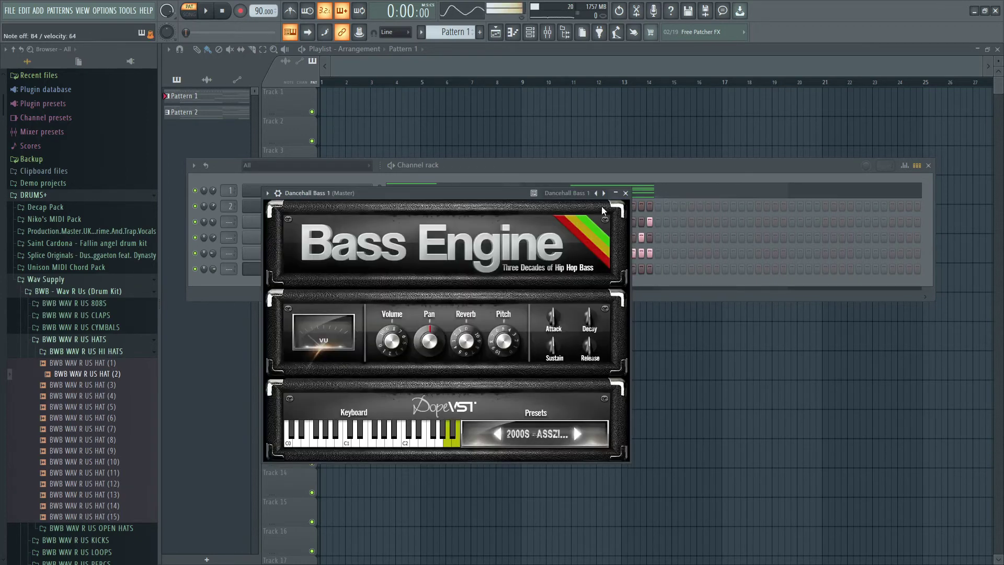
pyautogui.click(626, 193)
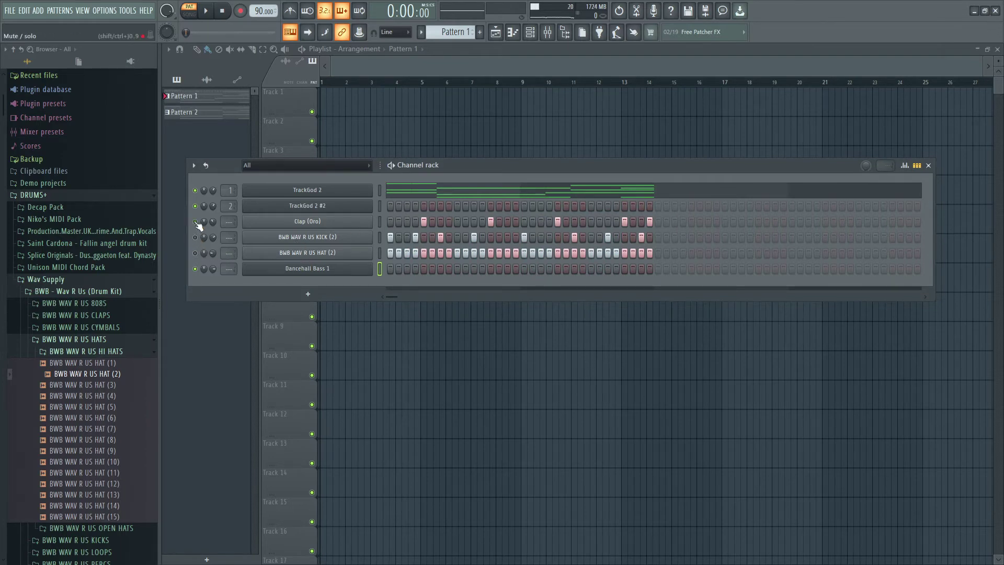
# Step: In the Dancehall Bass 1 piano roll, draw bass notes E4, B3, B3 and E4 following the ghosted chord changes
pyautogui.rightClick(371, 264)
pyautogui.click(397, 267)
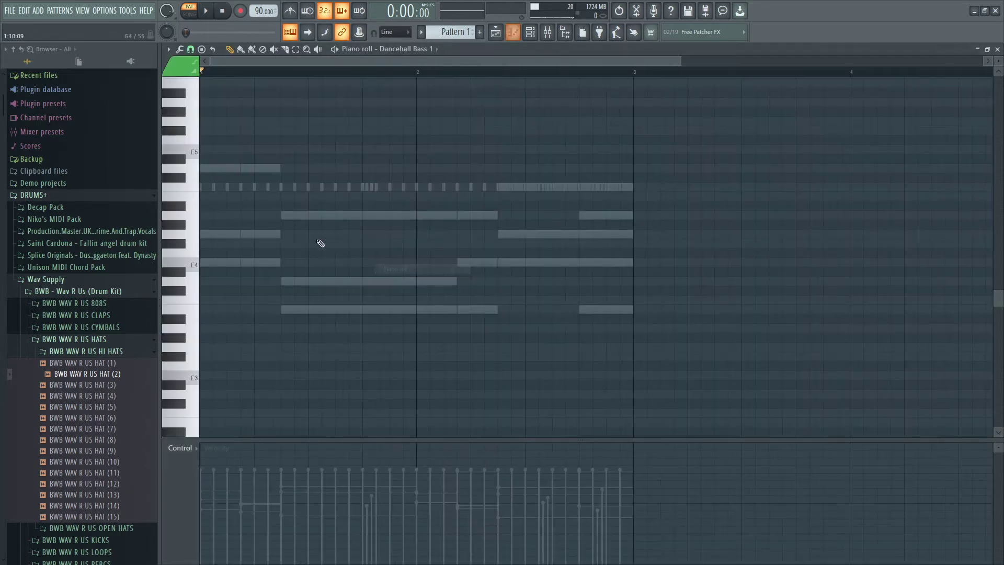
pyautogui.press('space')
pyautogui.press('space')
pyautogui.click(207, 263)
pyautogui.click(287, 310)
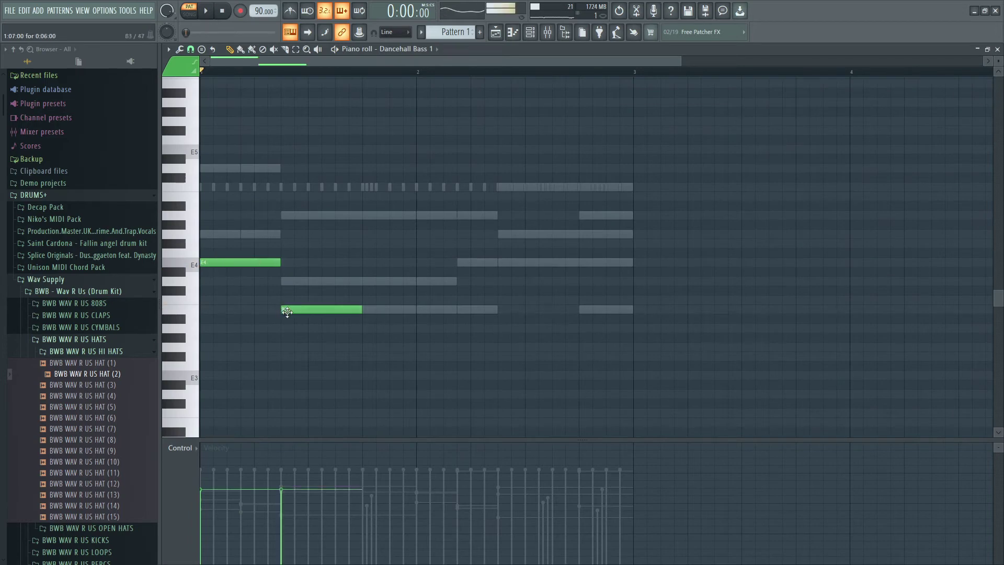
pyautogui.click(433, 310)
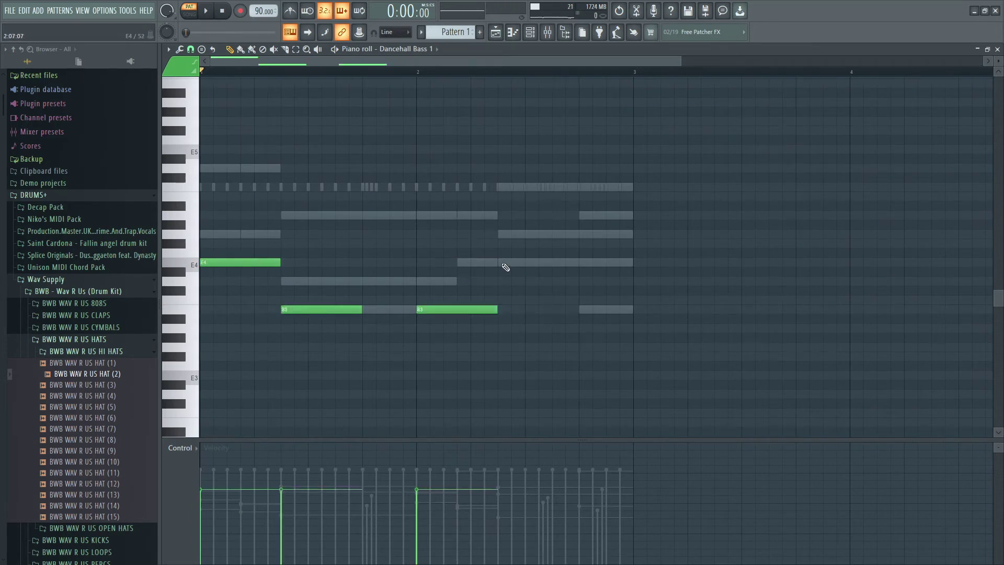
pyautogui.click(504, 263)
# Step: During playback, lengthen the first B3 bass note until it meets the second B3 at bar 2
pyautogui.press('space')
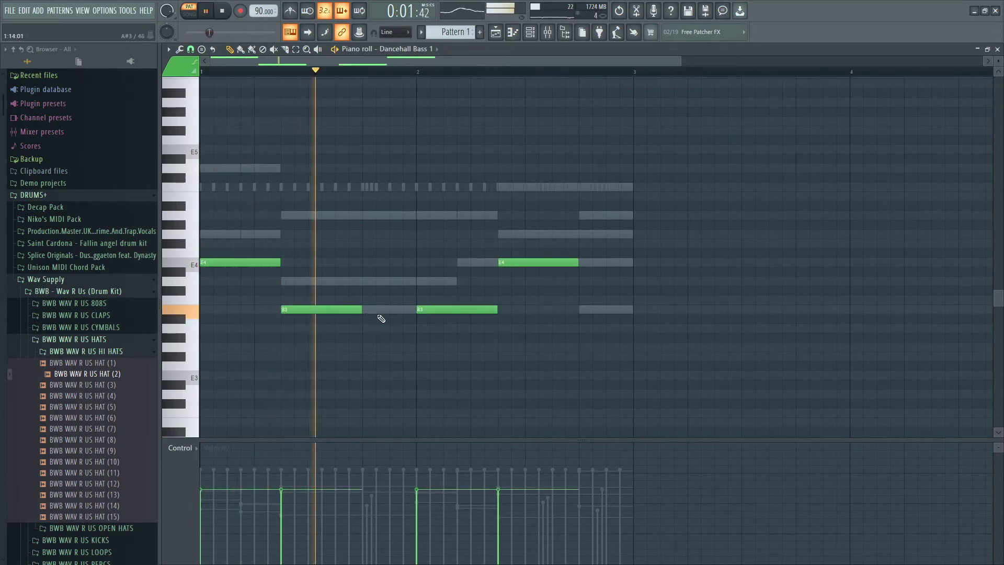
pyautogui.moveTo(362, 309); pyautogui.dragTo(412, 310)
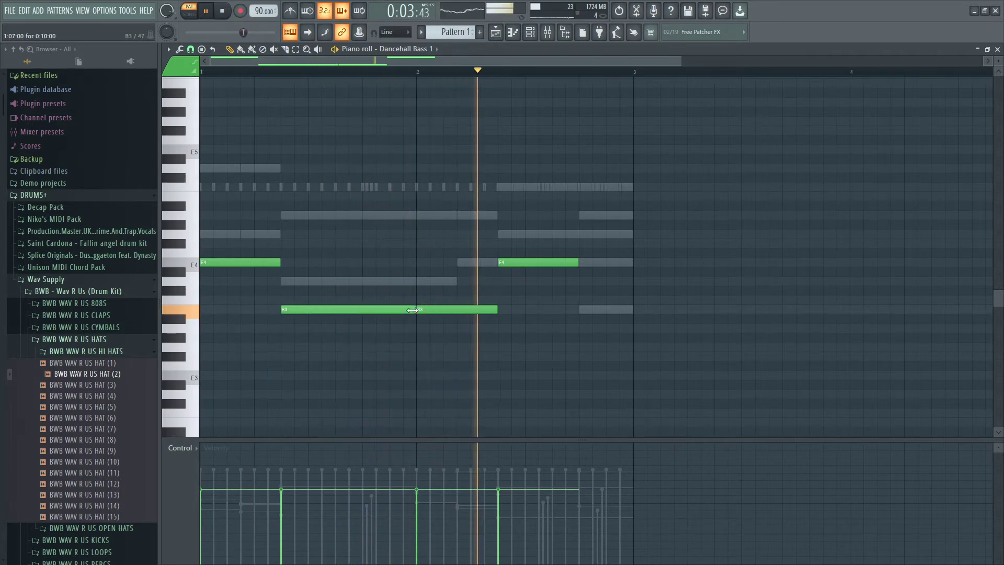
pyautogui.press('space')
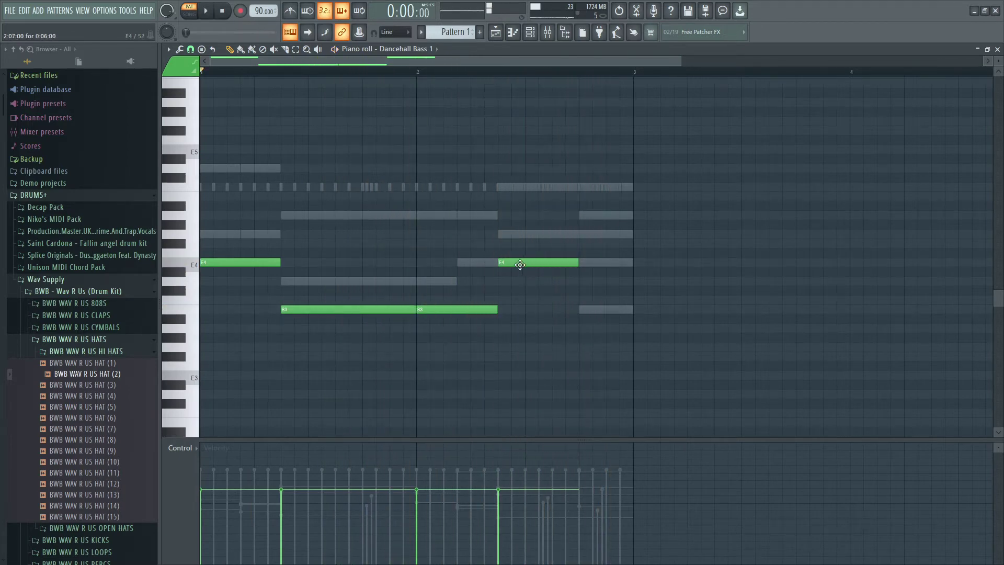
# Step: Lower the fourth bass note to C4 and add a closing B3 note that ends at bar 3
pyautogui.click(430, 72)
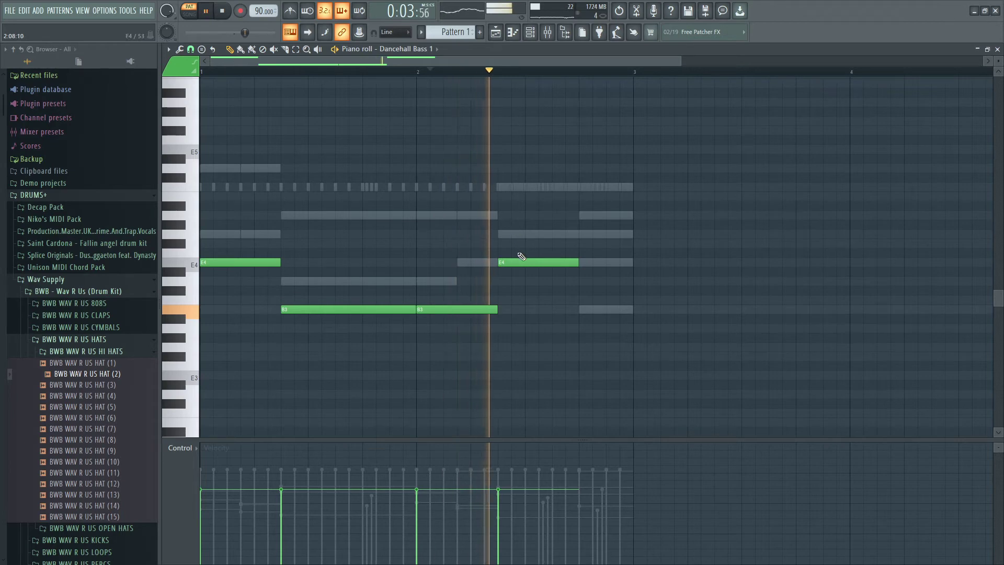
pyautogui.press('space')
pyautogui.moveTo(517, 262); pyautogui.dragTo(517, 300)
pyautogui.press('space')
pyautogui.press('space')
pyautogui.press('space')
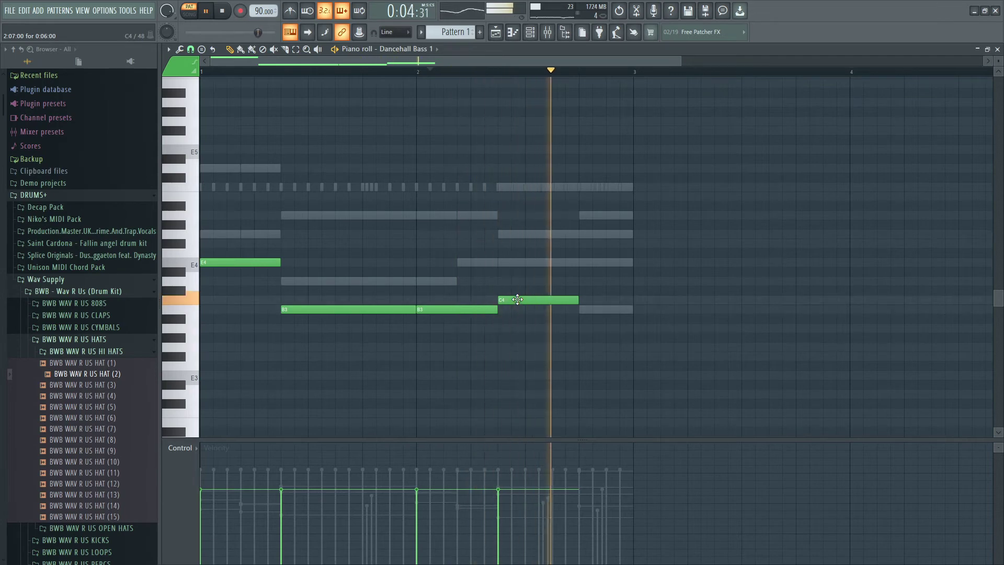
pyautogui.press('space')
pyautogui.click(582, 310)
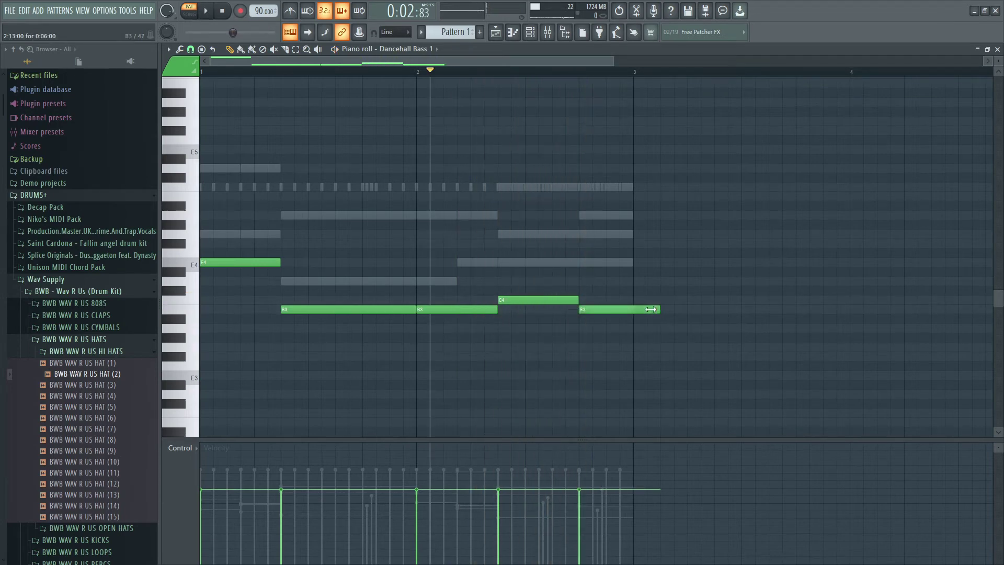
pyautogui.press('space')
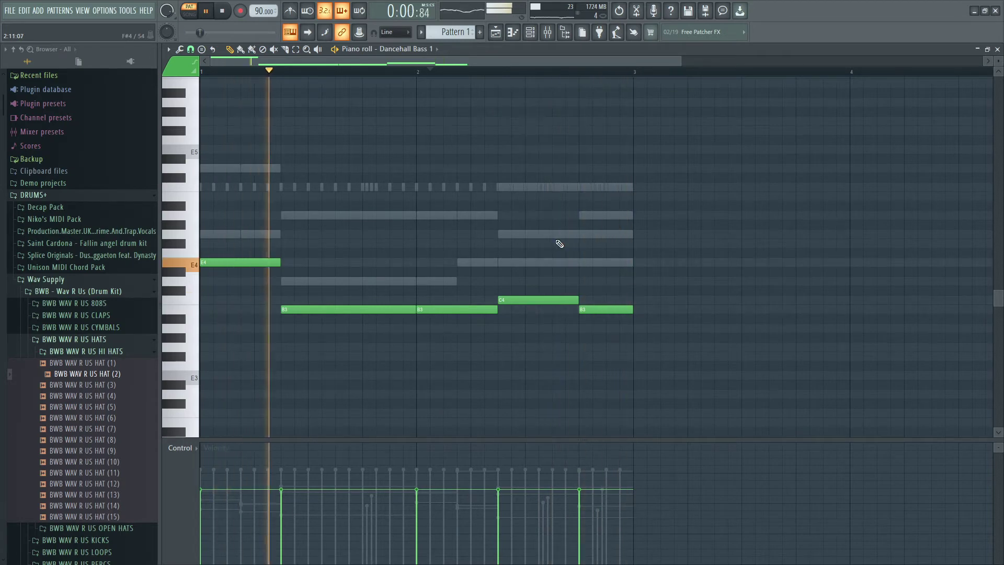
# Step: Transpose all the bass notes down one octave
pyautogui.hotkey('ctrl', 'a')
pyautogui.hotkey('ctrl', 'Down')
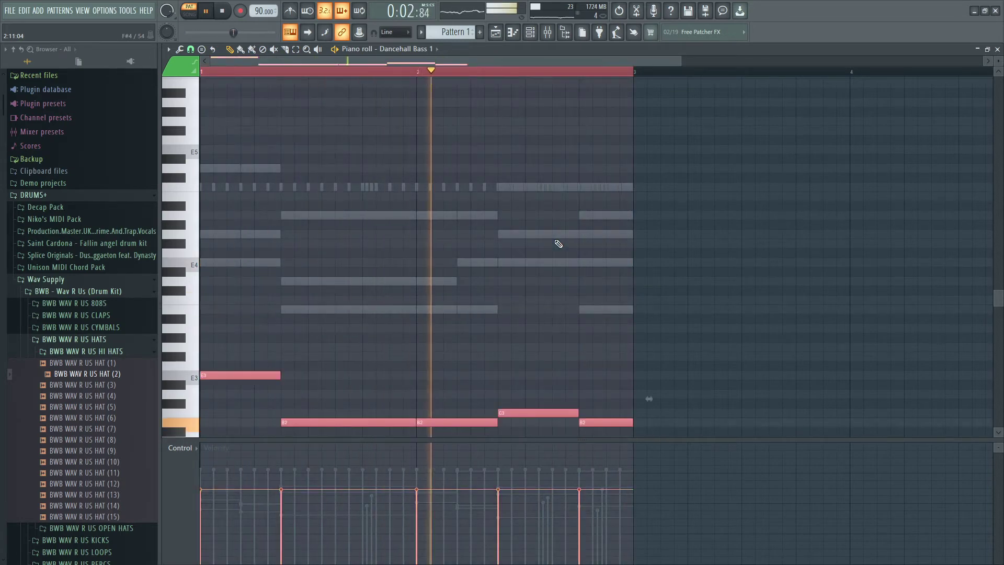
pyautogui.scroll(-1, 649, 384)
pyautogui.scroll(-3, 558, 244)
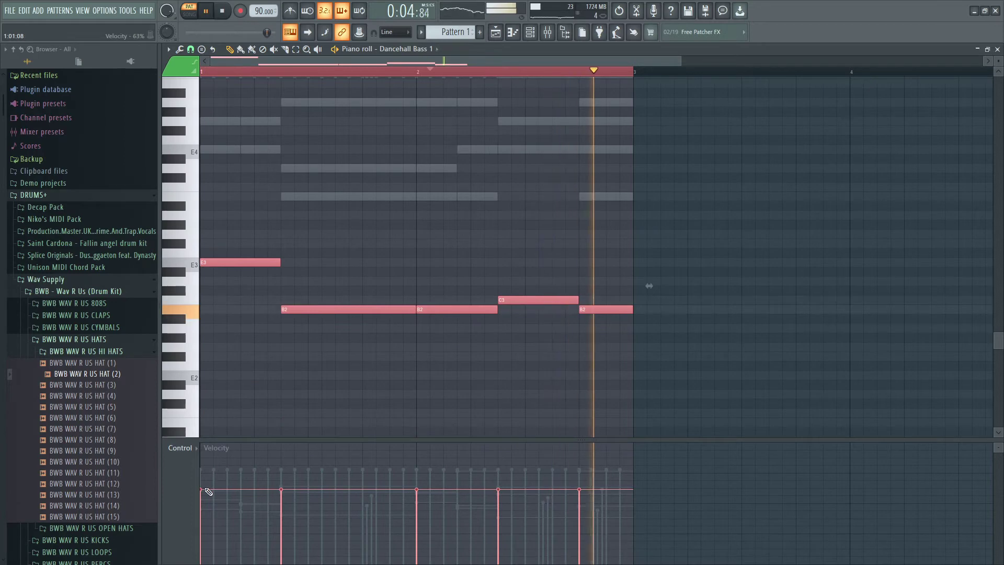
# Step: Raise the velocity of all the bass notes to about 78% and close the piano roll
pyautogui.click(203, 470)
pyautogui.moveTo(266, 491); pyautogui.dragTo(596, 487)
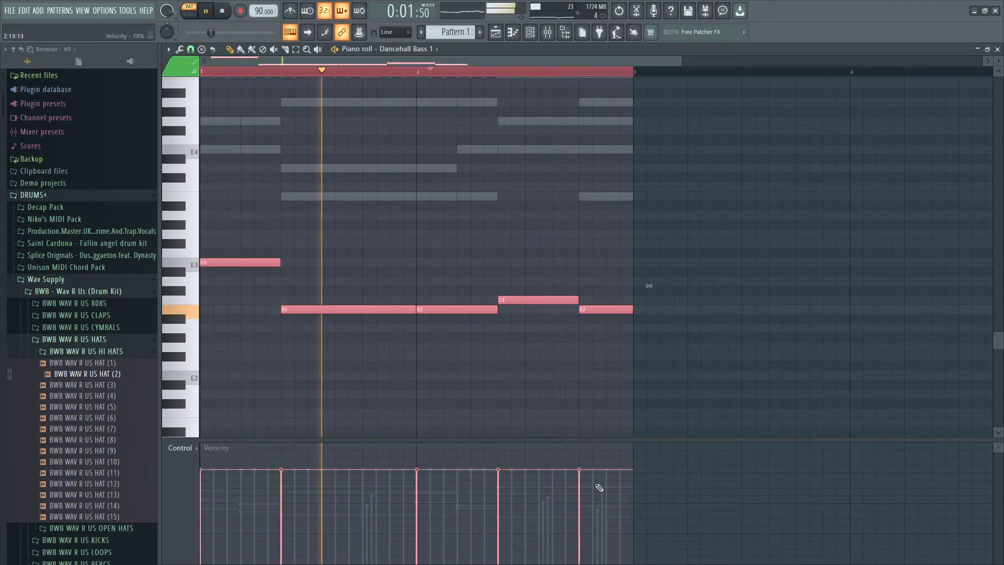
pyautogui.click(997, 50)
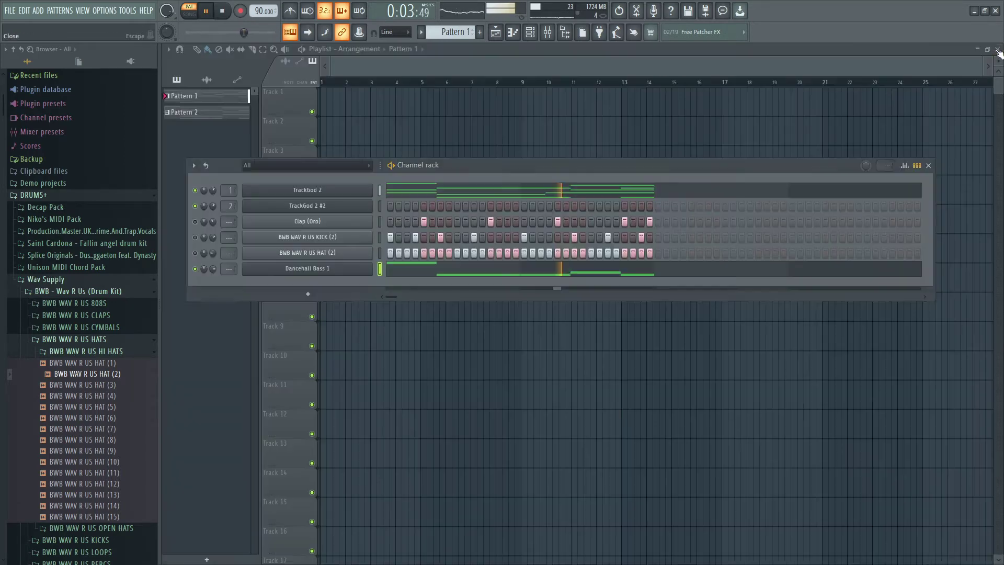
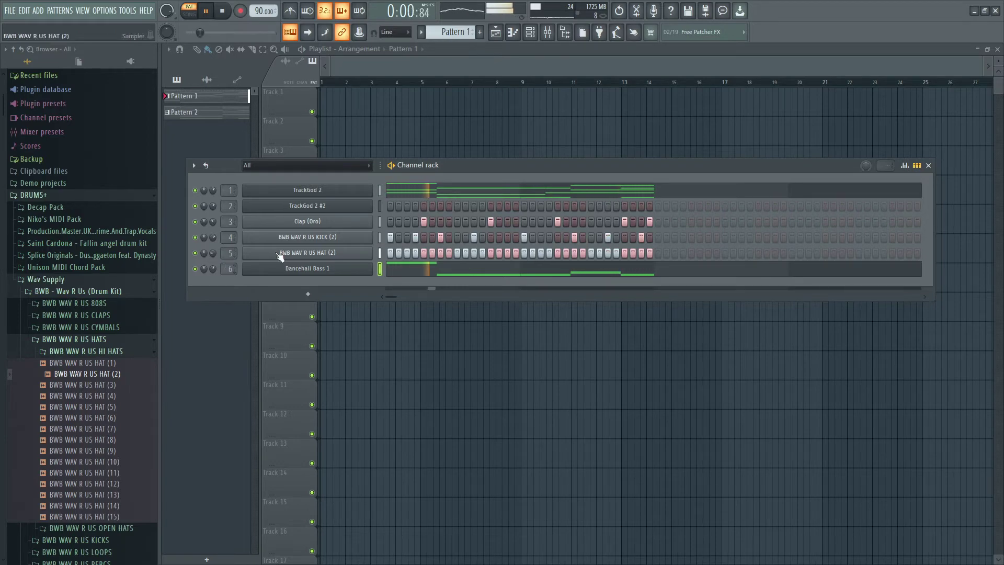
# Step: Stop playback and open the piano roll of the TrackGod 2 channel
pyautogui.moveTo(502, 167); pyautogui.dragTo(467, 189)
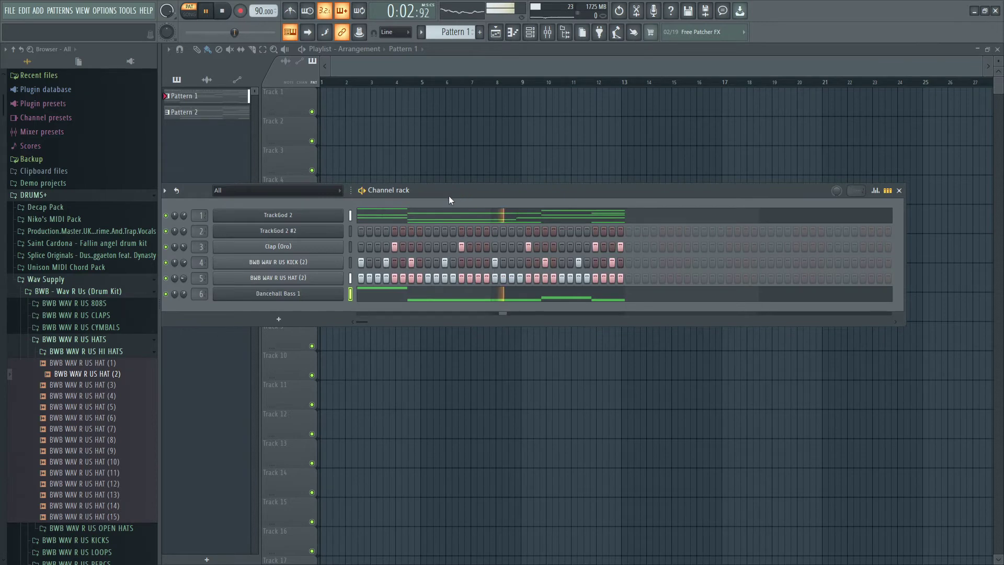
pyautogui.press('space')
pyautogui.press('space')
pyautogui.press('space')
pyautogui.rightClick(301, 219)
pyautogui.click(354, 215)
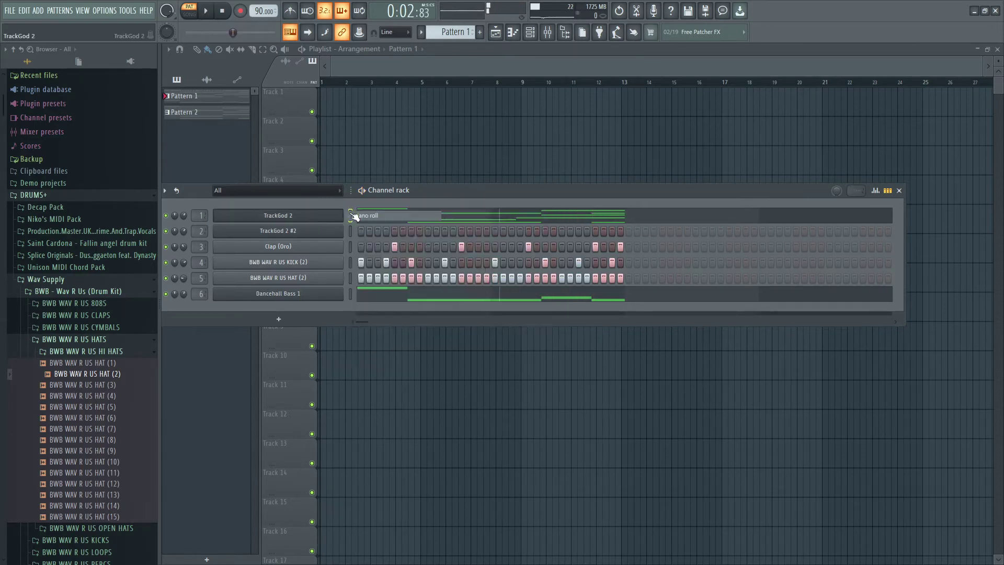
# Step: Try a high melody over the TrackGod 2 chords, with an E6 and then a D6 note in bar 1
pyautogui.press('space')
pyautogui.scroll(5, 284, 221)
pyautogui.press('space')
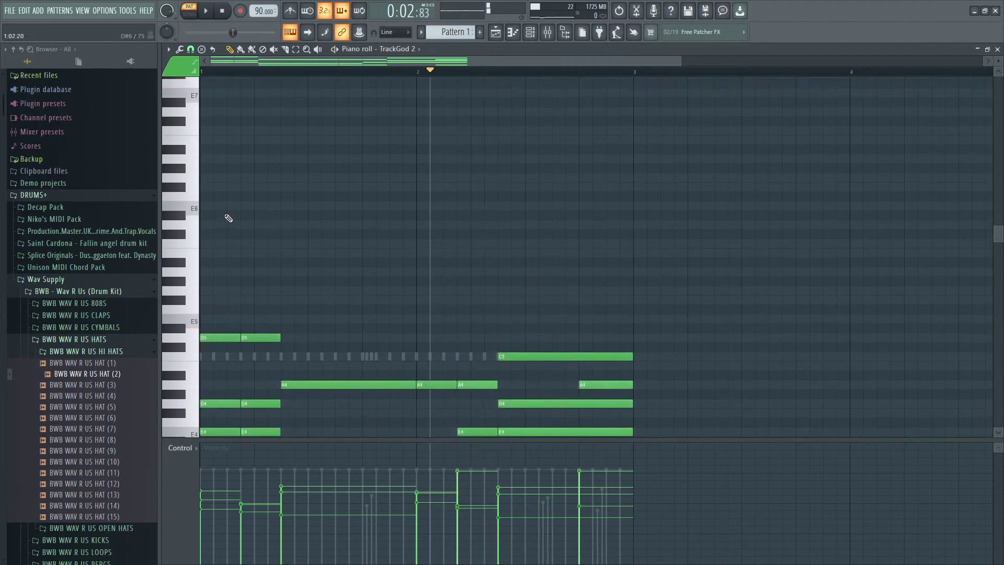
pyautogui.press('space')
pyautogui.press('space')
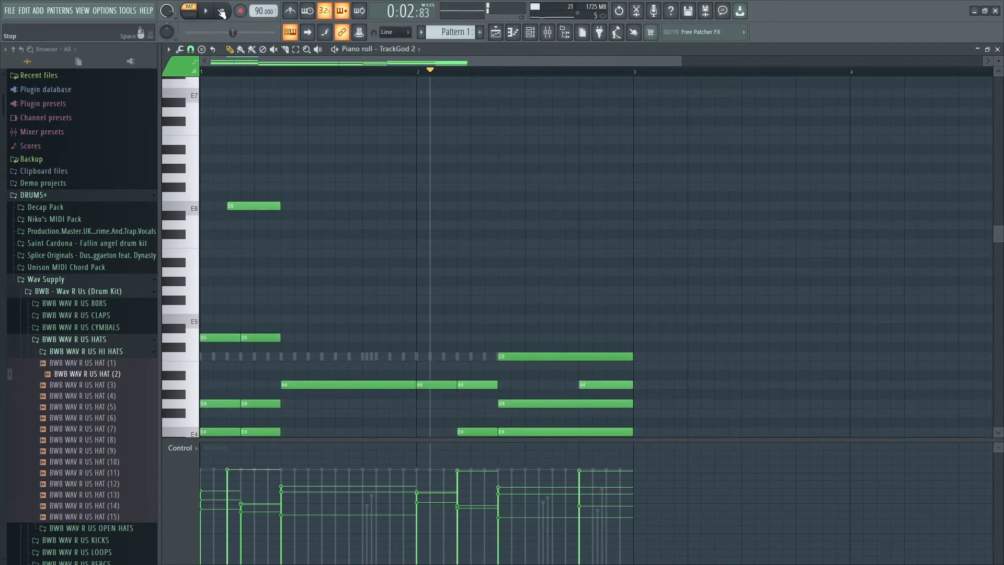
pyautogui.click(222, 12)
pyautogui.press('space')
pyautogui.press('space')
pyautogui.press('space')
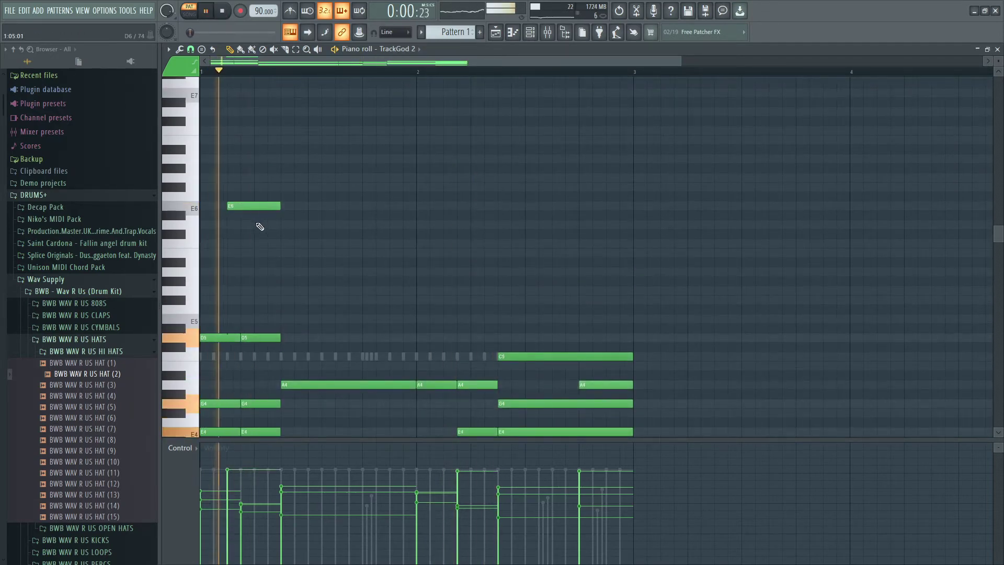
pyautogui.click(260, 225)
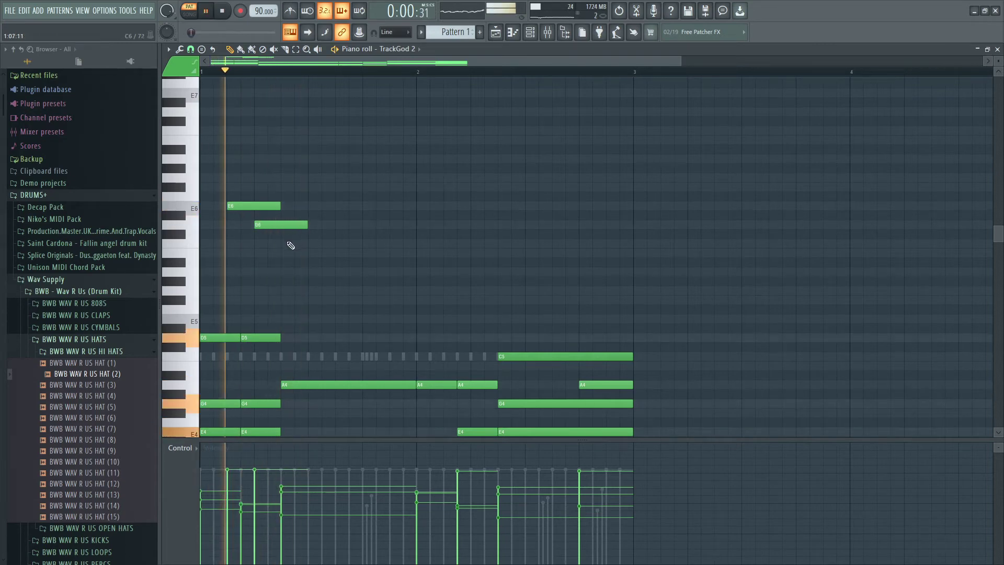
# Step: Delete the high D6 and E6 notes from the TrackGod 2 part and close its piano roll
pyautogui.press('space')
pyautogui.rightClick(279, 224)
pyautogui.rightClick(270, 206)
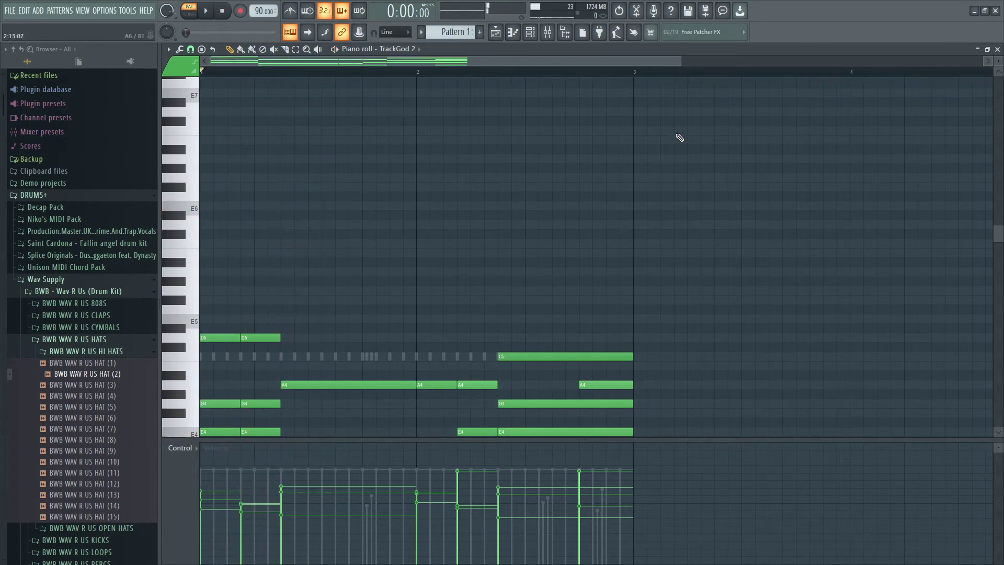
pyautogui.press('space')
pyautogui.click(997, 50)
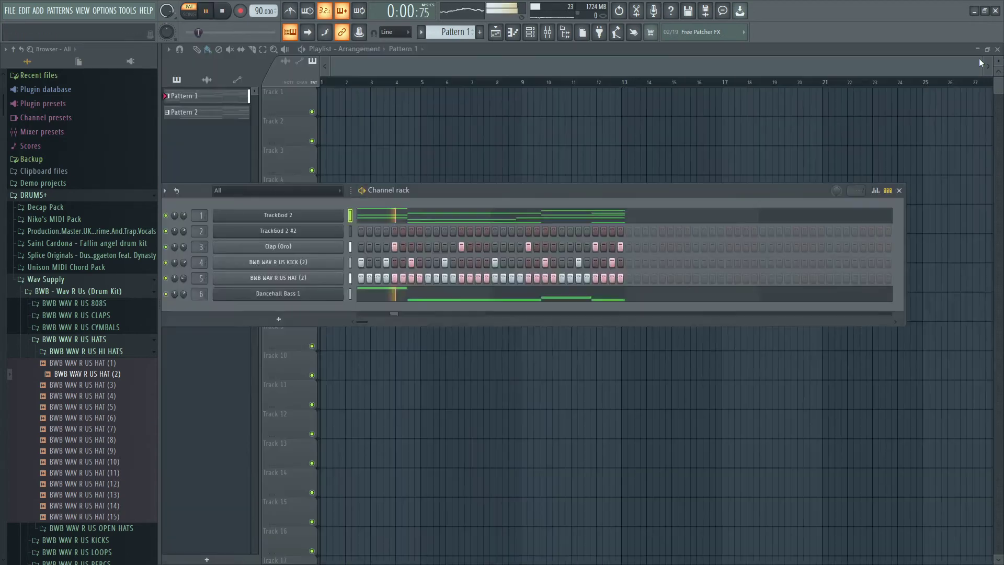
# Step: Clone the TrackGod 2 channel and open the clone's empty piano roll
pyautogui.rightClick(308, 220)
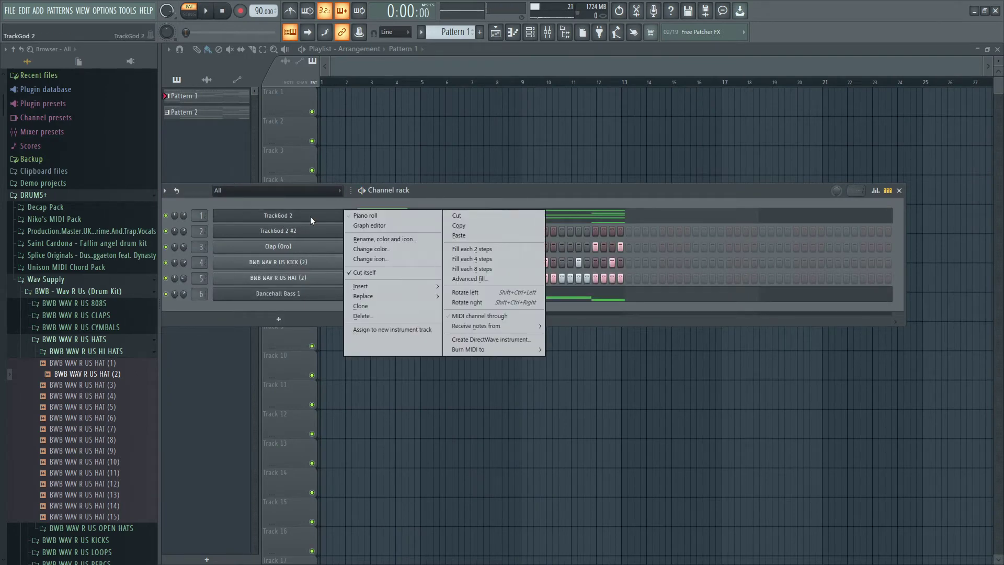
pyautogui.click(364, 306)
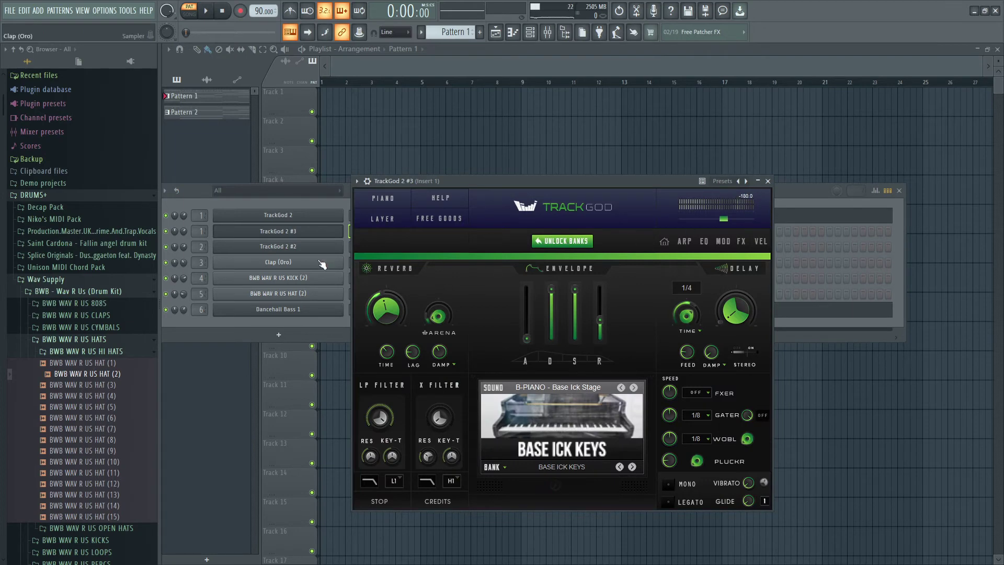
pyautogui.rightClick(281, 233)
pyautogui.click(364, 231)
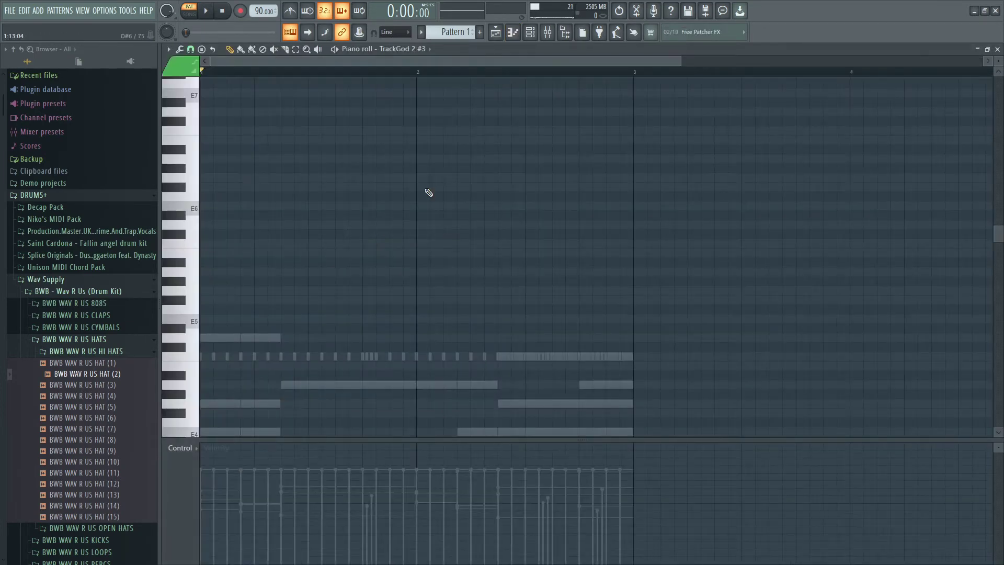
# Step: Close the piano roll, lock the active state of the TrackGod 2 channel and solo TrackGod 2 #3
pyautogui.click(997, 49)
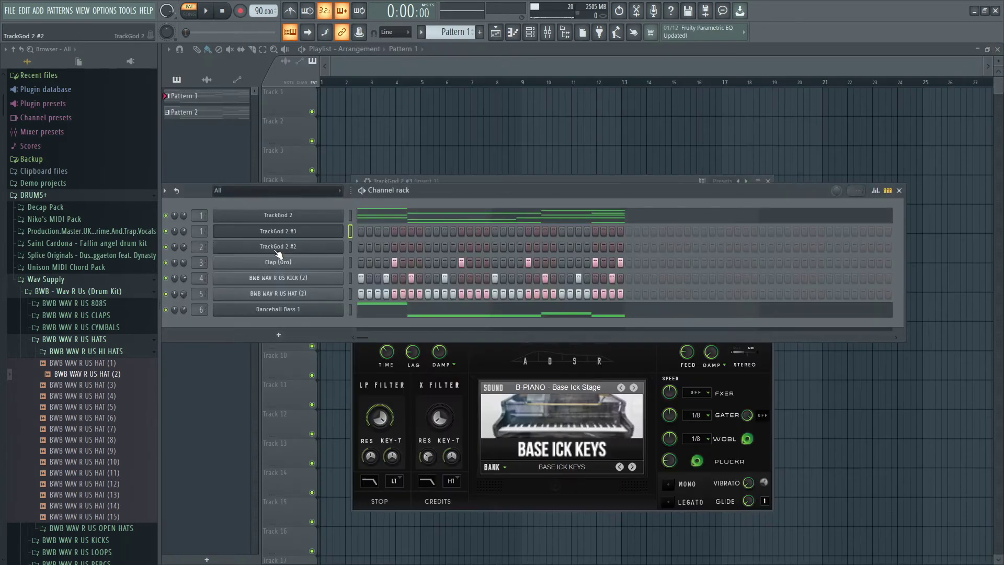
pyautogui.rightClick(166, 215)
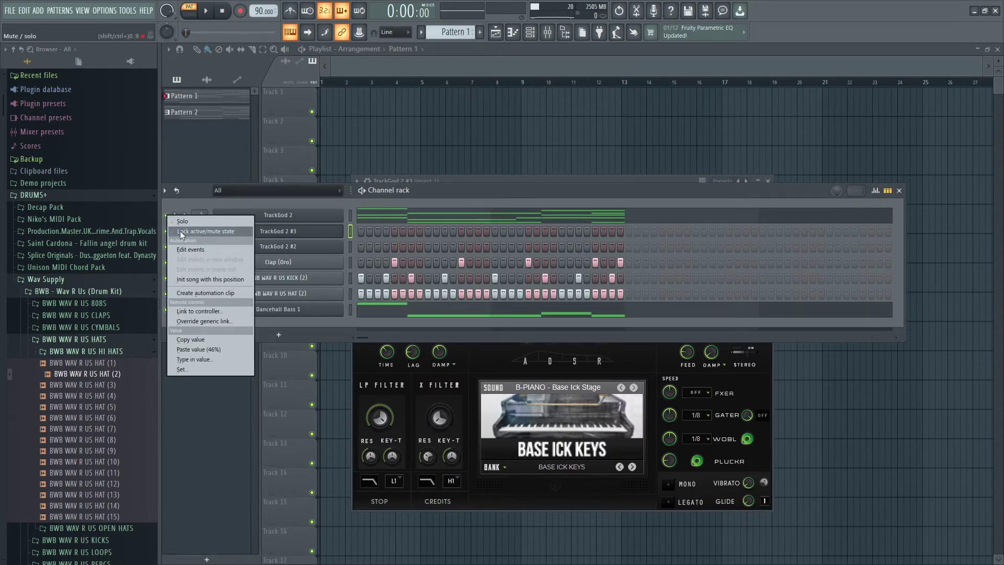
pyautogui.click(182, 232)
pyautogui.rightClick(168, 231)
pyautogui.click(258, 240)
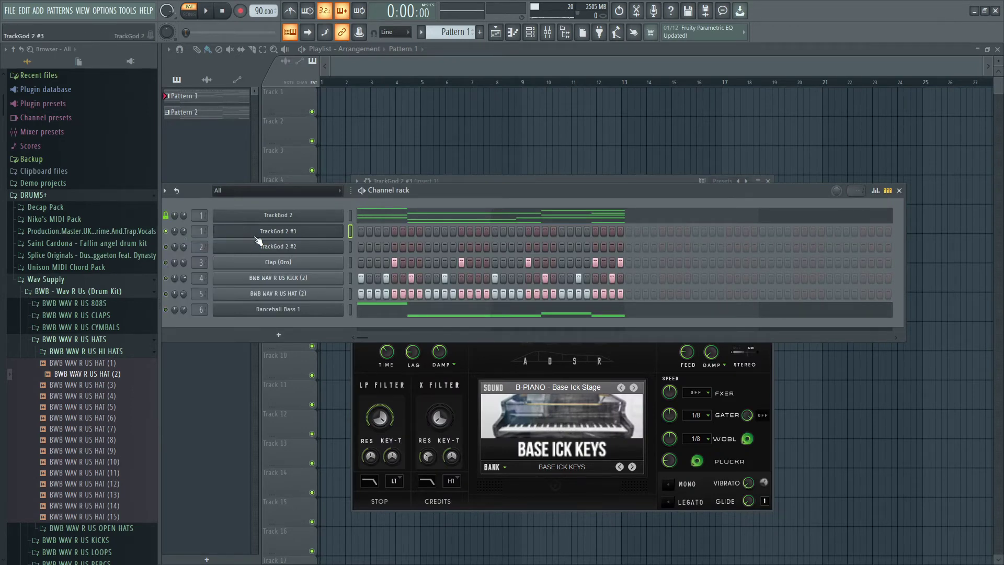
# Step: Open the piano roll of TrackGod 2 #3 and play the pattern briefly
pyautogui.rightClick(340, 230)
pyautogui.click(372, 229)
pyautogui.press('space')
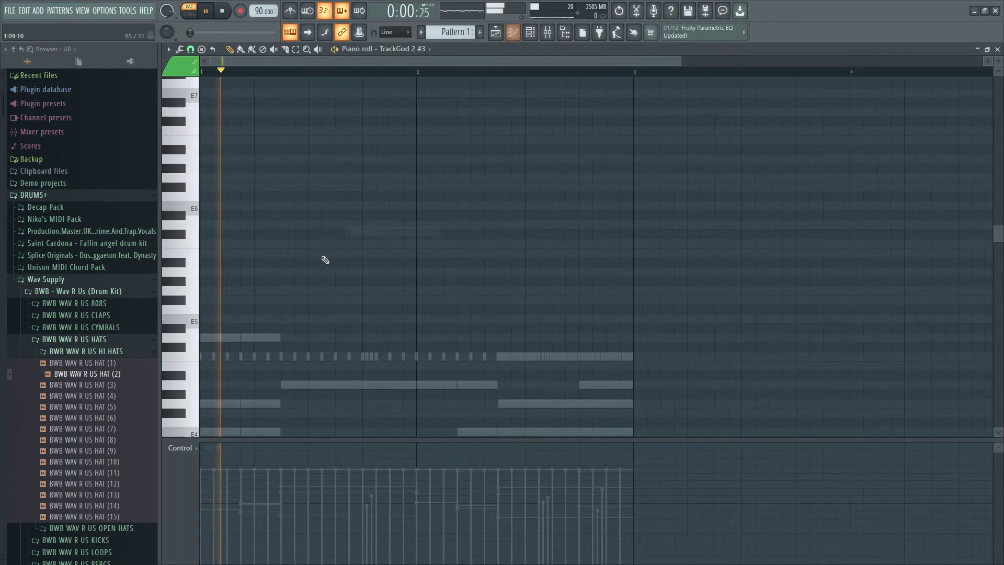
pyautogui.press('space')
# Step: Add an E6 note at step 3 and a D6 note at step 5 of bar 1, each four steps long
pyautogui.scroll(3, 285, 217)
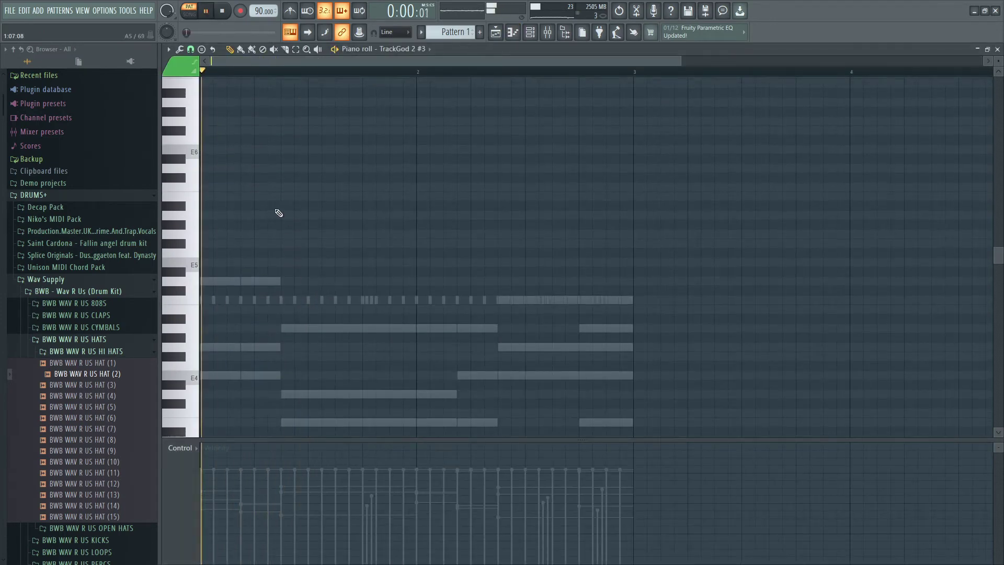
pyautogui.click(232, 159)
pyautogui.moveTo(243, 159); pyautogui.dragTo(245, 162)
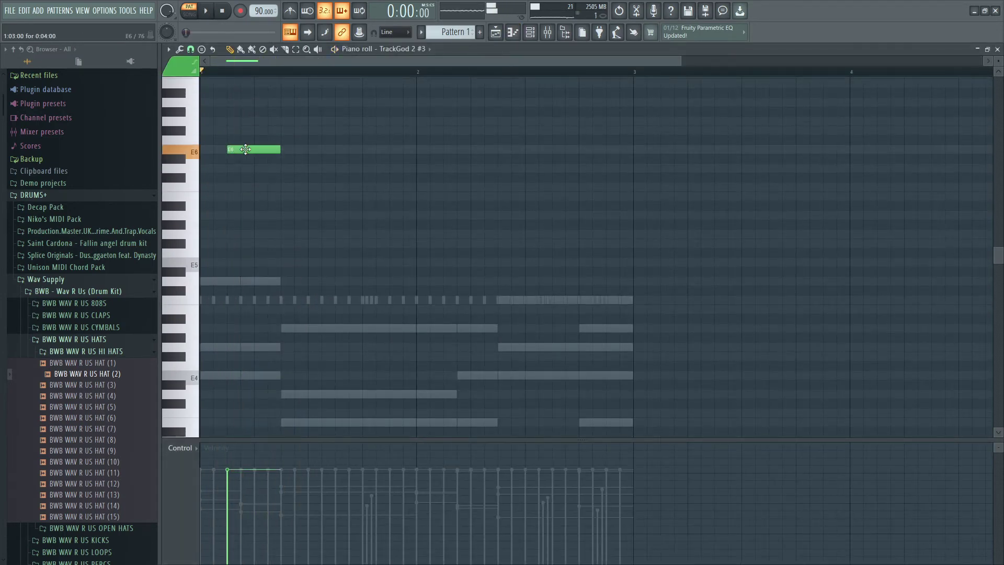
pyautogui.press('space')
pyautogui.click(260, 168)
pyautogui.press('space')
pyautogui.press('space')
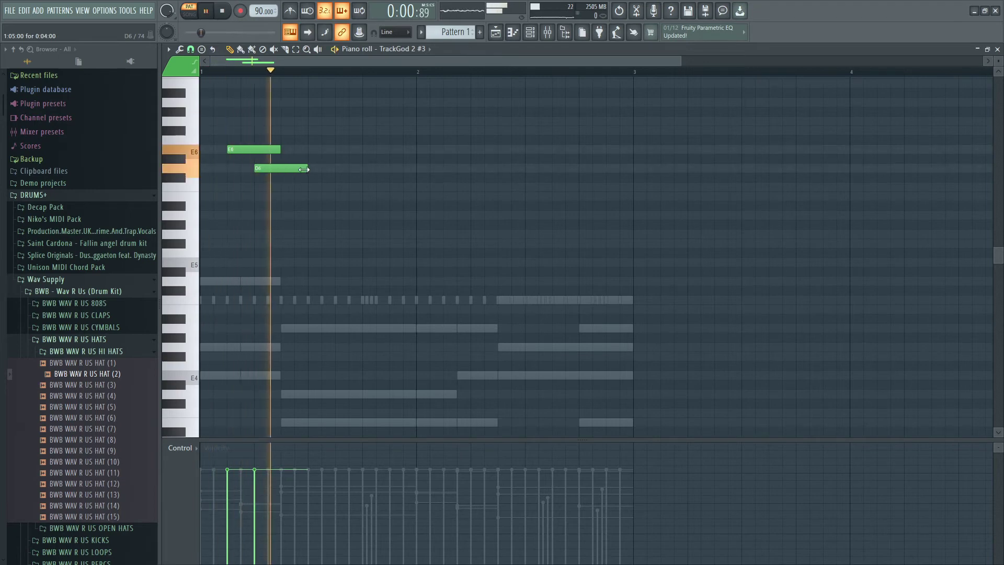
pyautogui.press('space')
# Step: Try a third melody note at step 7 of bar 1, on C6 and then on D6
pyautogui.click(299, 187)
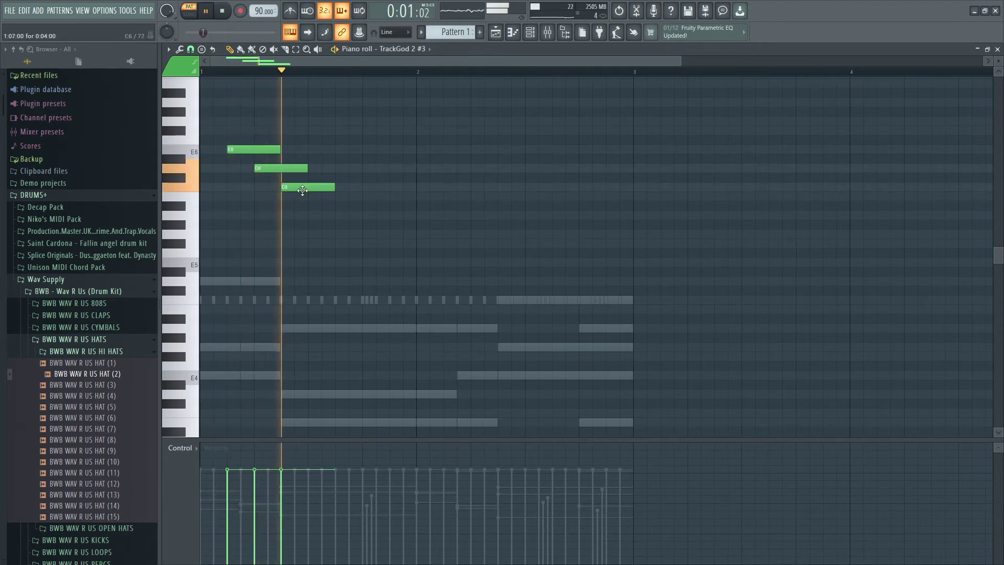
pyautogui.press('space')
pyautogui.press('space')
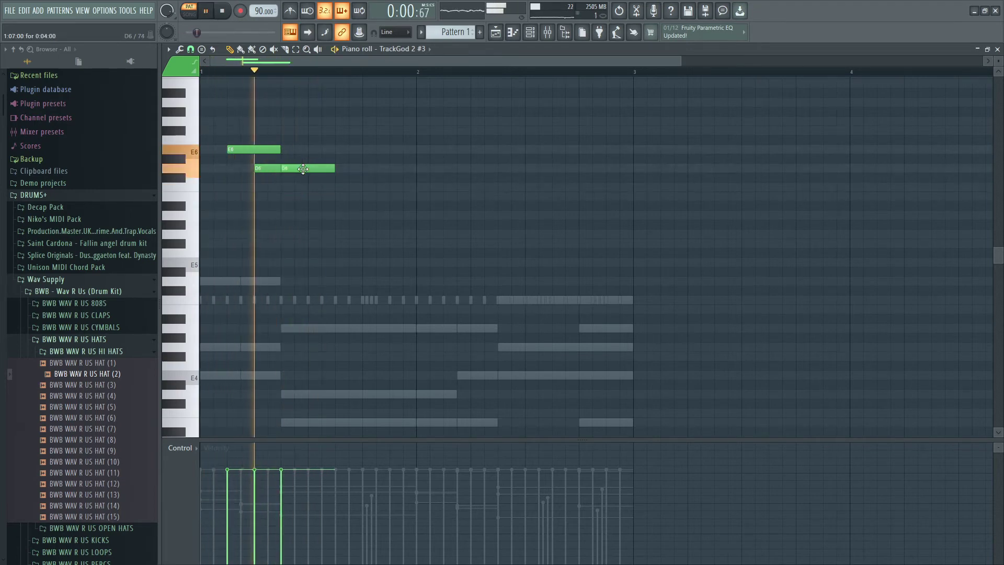
pyautogui.press('space')
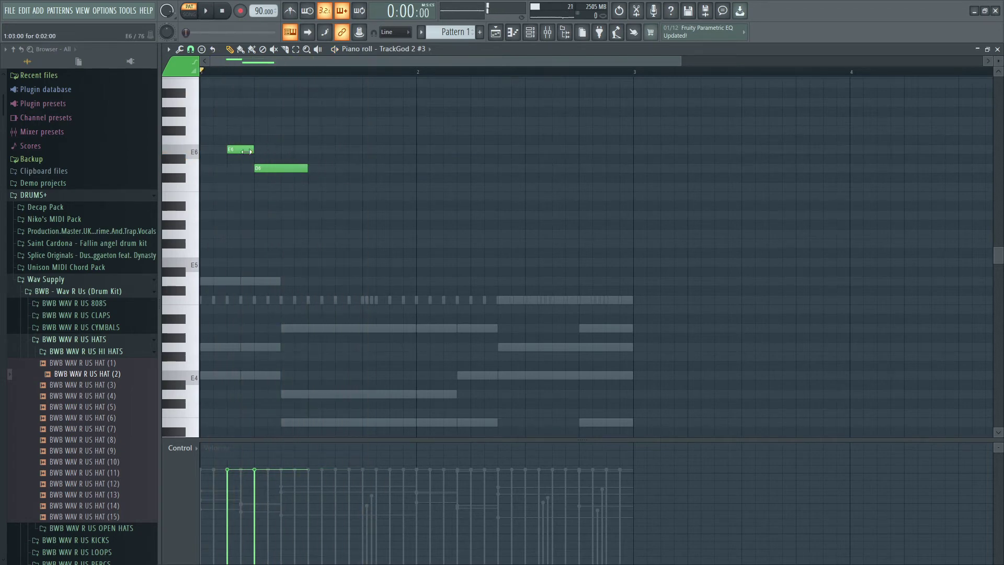
# Step: Shorten the E6 note to one step and try a one-step note after it on F#6, C6, D#6 and E6
pyautogui.press('space')
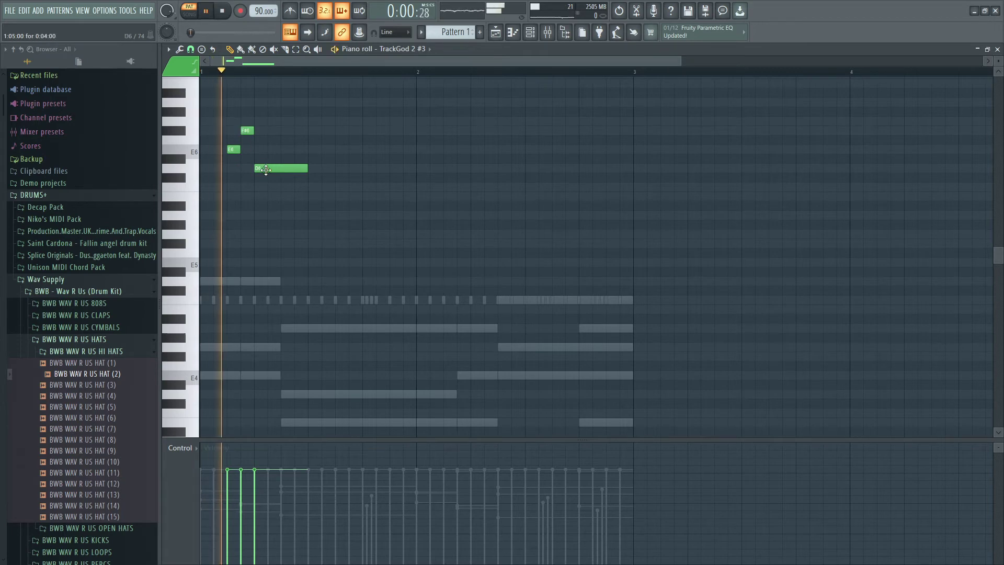
pyautogui.press('space')
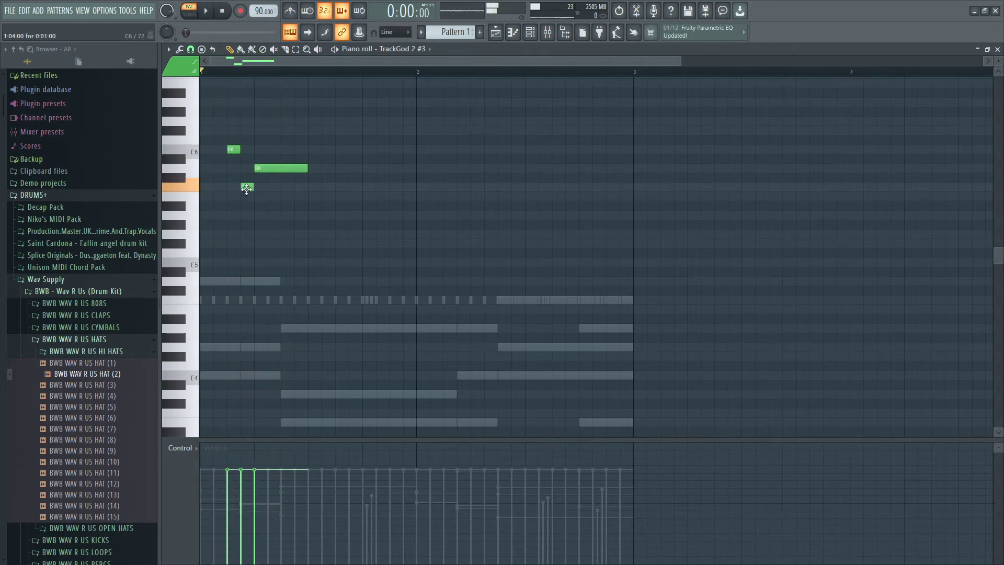
pyautogui.press('space')
pyautogui.press('space')
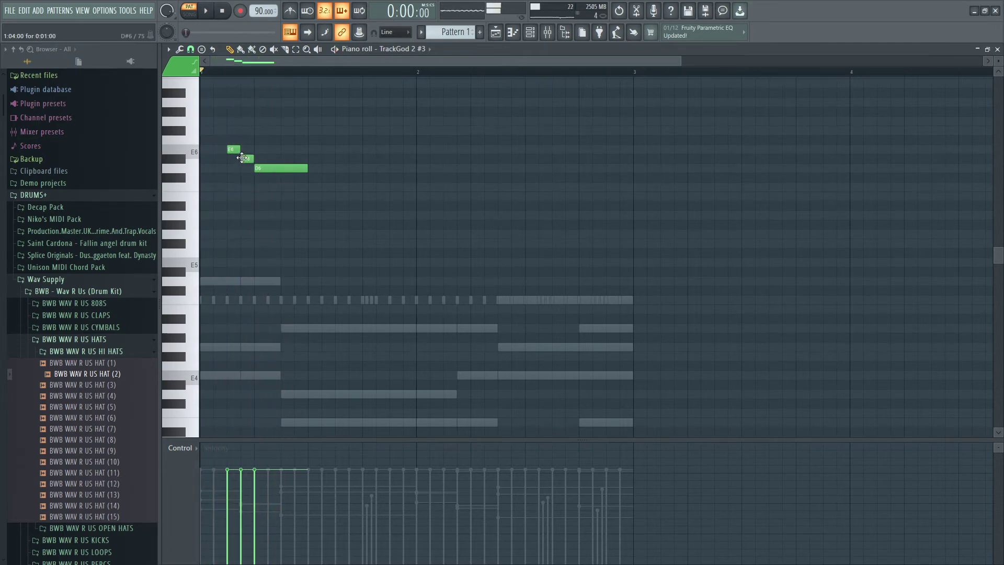
pyautogui.press('space')
pyautogui.moveTo(242, 158); pyautogui.dragTo(242, 149)
pyautogui.press('space')
pyautogui.press('space')
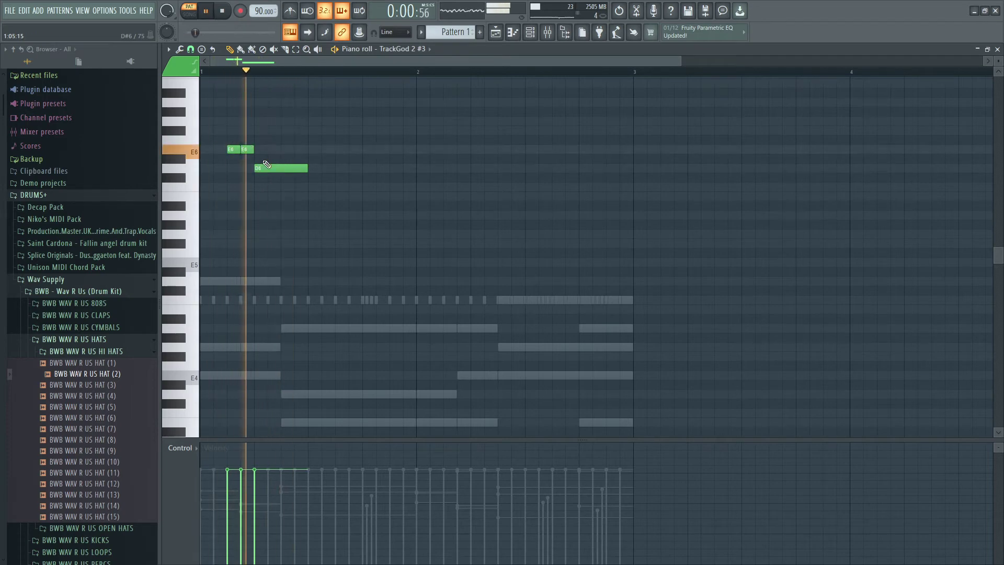
pyautogui.press('space')
pyautogui.press('space')
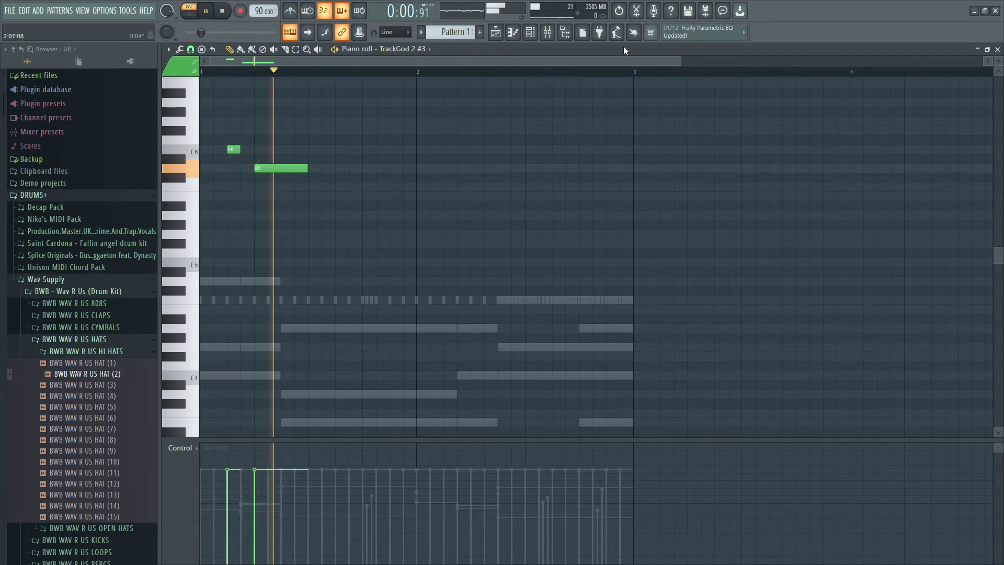
pyautogui.press('space')
# Step: Add a D6 grace note just before the E6 and shorten the D6 at step 5 to two steps
pyautogui.keyDown('ctrl'); pyautogui.scroll(3, 379, 93); pyautogui.keyUp('ctrl')
pyautogui.keyDown('ctrl'); pyautogui.scroll(1, 380, 93); pyautogui.keyUp('ctrl')
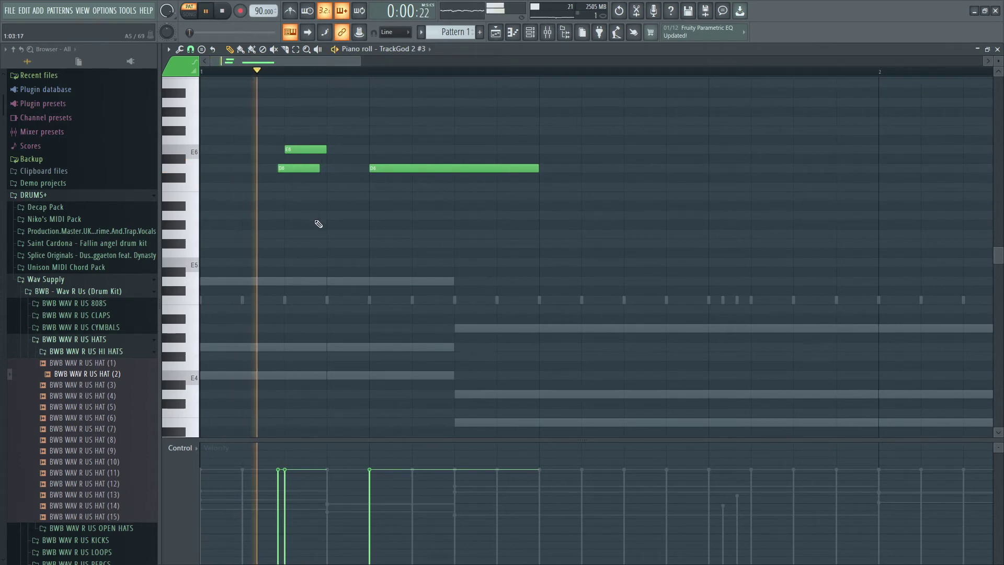
pyautogui.press('space')
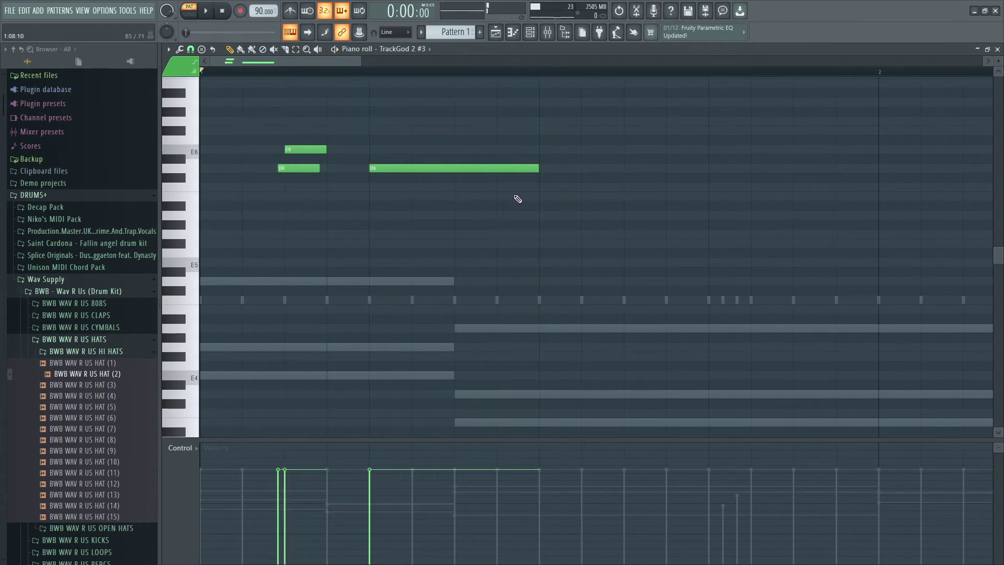
pyautogui.press('space')
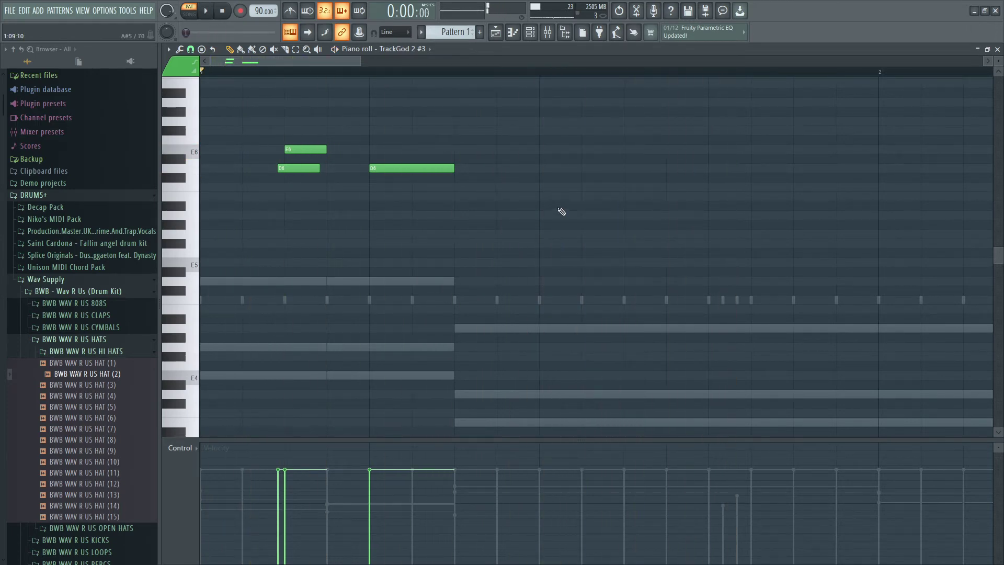
# Step: Add a two-step B5 note at step 13 of bar 1 with a short A5 grace note just before it
pyautogui.click(724, 197)
pyautogui.press('space')
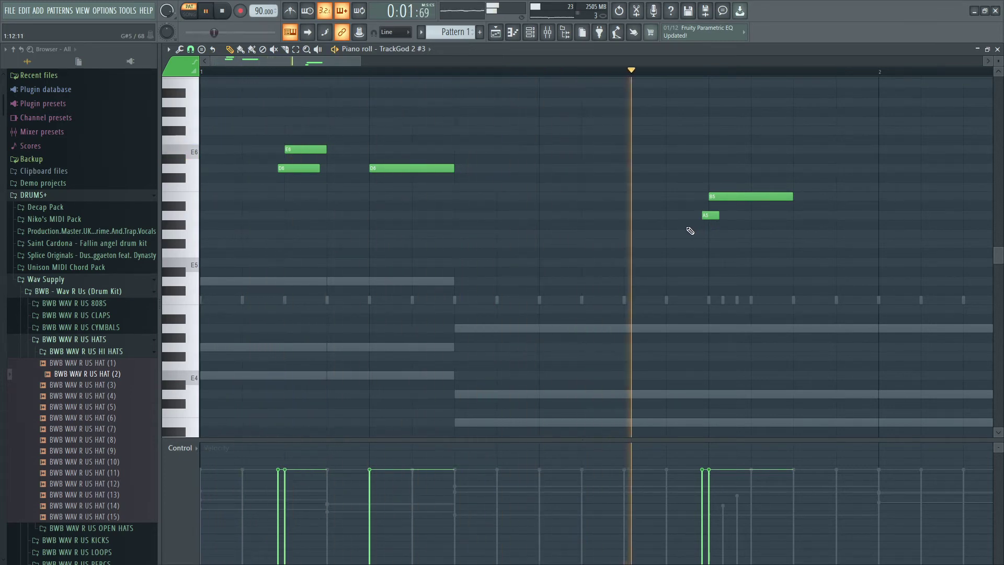
pyautogui.moveTo(361, 61); pyautogui.dragTo(477, 60)
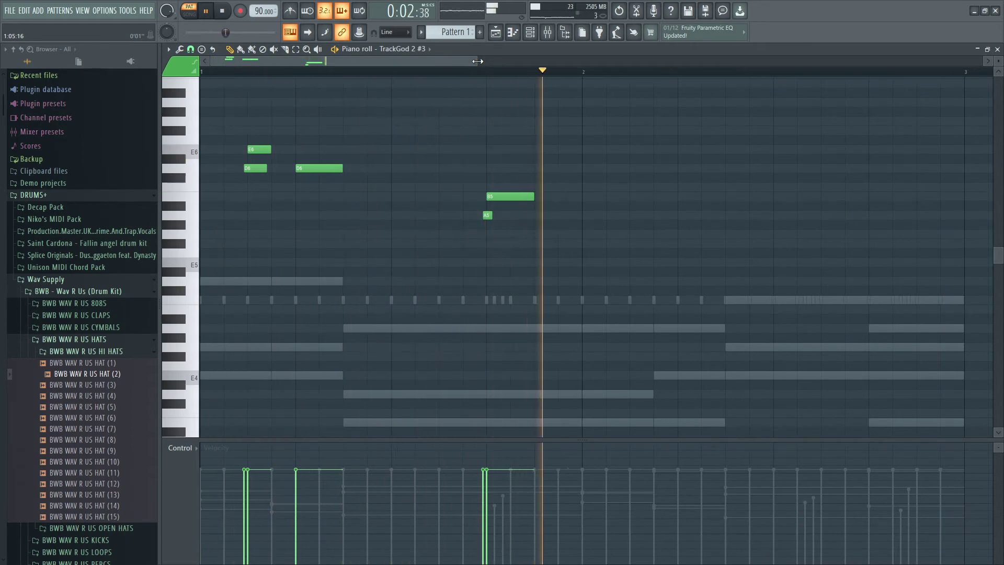
pyautogui.press('space')
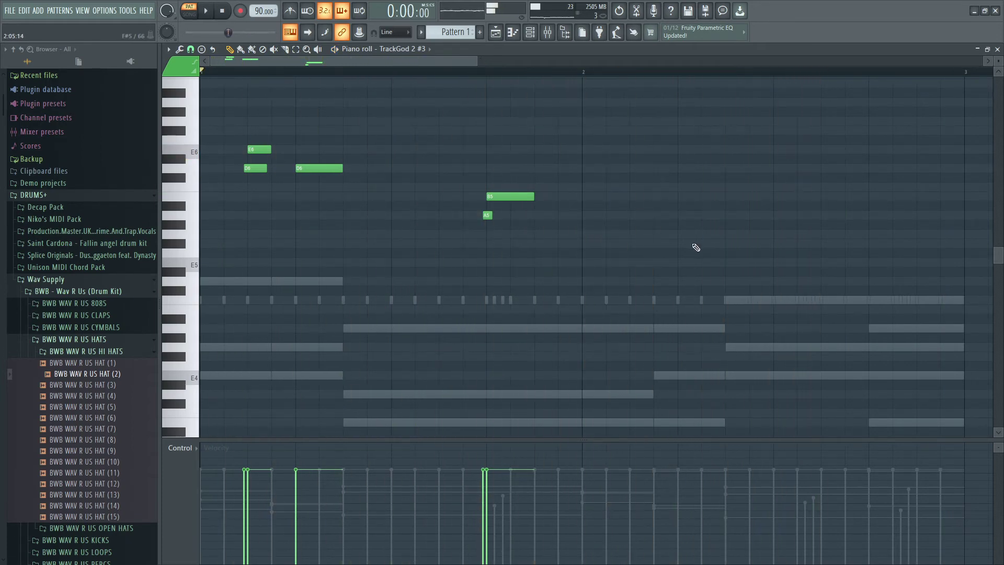
# Step: Shorten the D6 grace note to match the A5 grace note's length and play the phrase back
pyautogui.press('space')
pyautogui.press('space')
pyautogui.press('space')
pyautogui.press('space')
pyautogui.press('space')
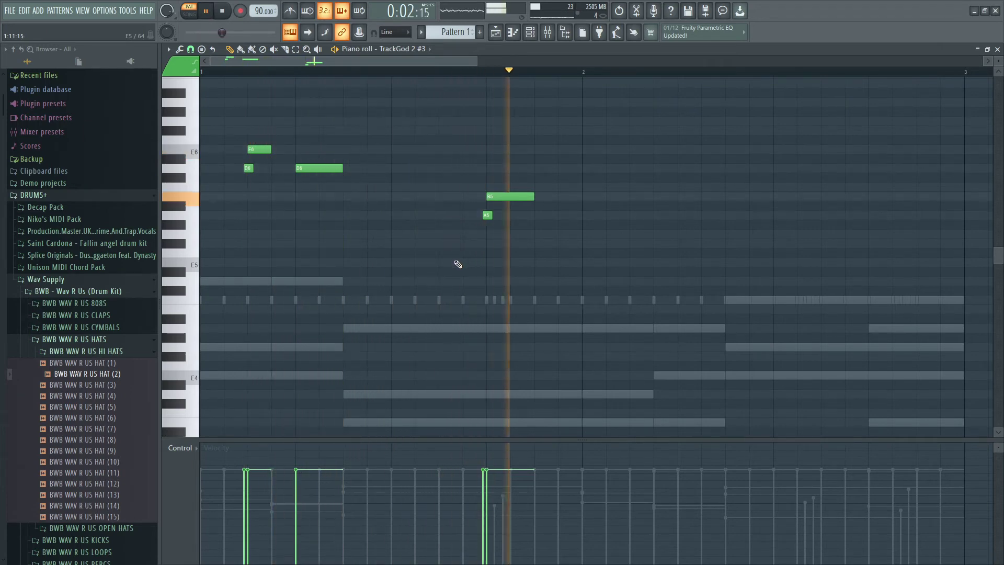
pyautogui.press('space')
# Step: Try a two-step F#5 note at step 5 of bar 2 with a short G5 grace note before it
pyautogui.click(682, 243)
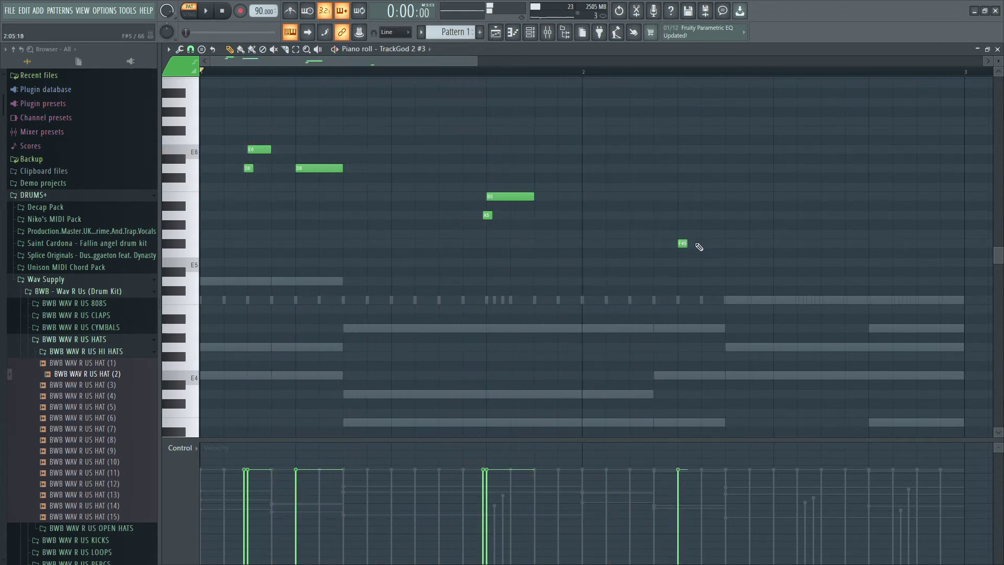
pyautogui.click(679, 243)
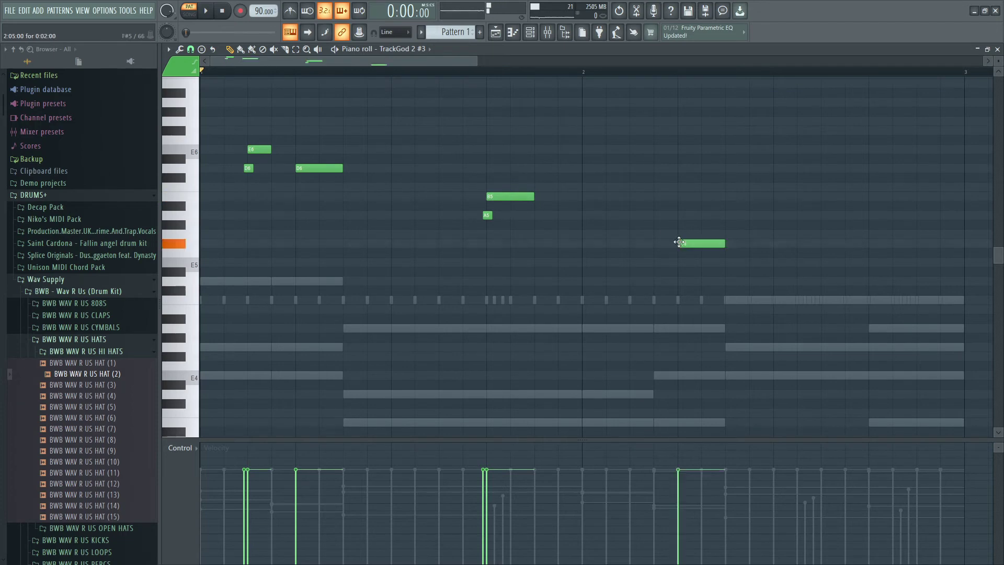
pyautogui.press('space')
pyautogui.press('space')
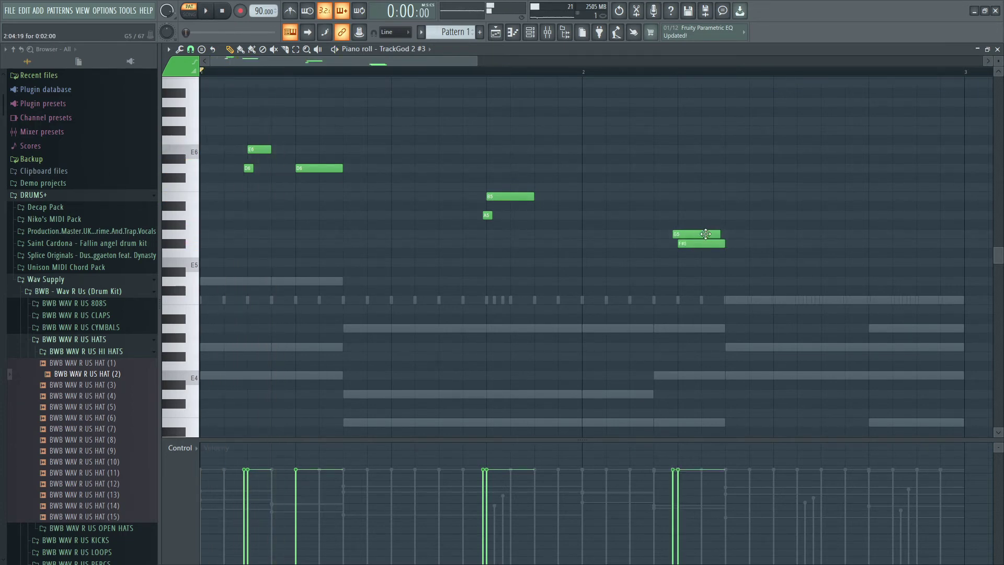
pyautogui.press('space')
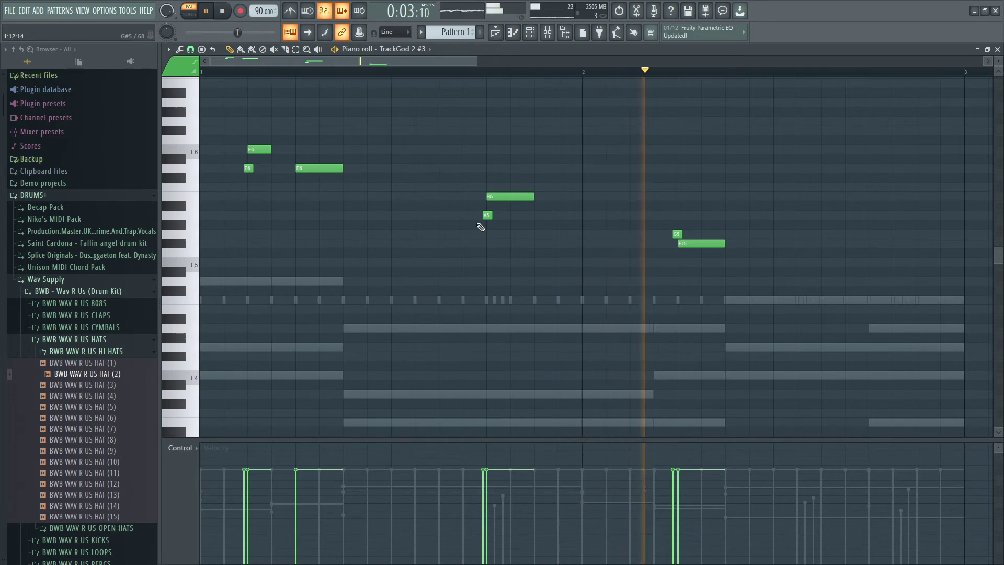
pyautogui.press('space')
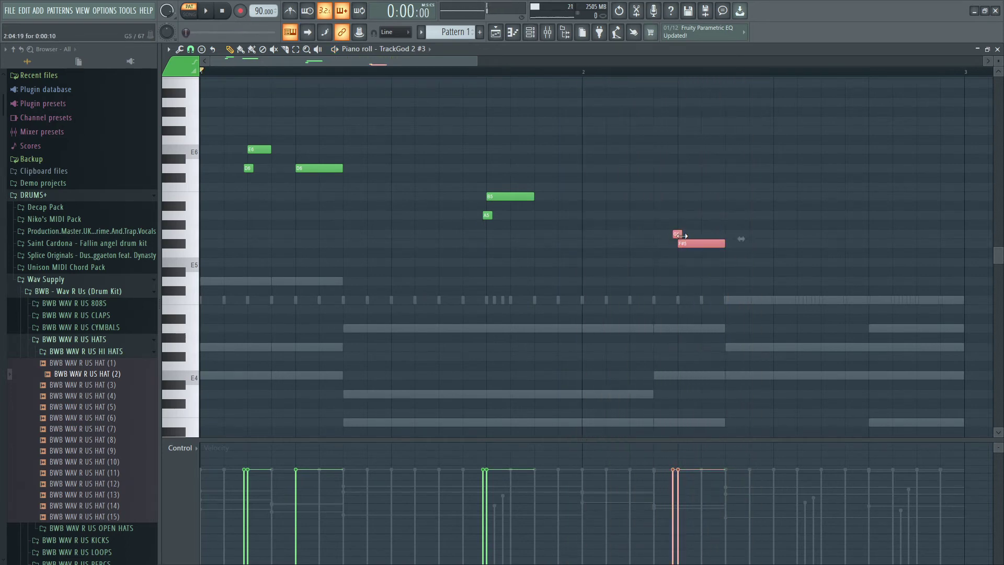
# Step: Try the G5 and F#5 pair earlier in bar 2, with the F#5 at step 4 and then at step 3
pyautogui.keyDown('ctrl'); pyautogui.click(704, 204); pyautogui.keyUp('ctrl')
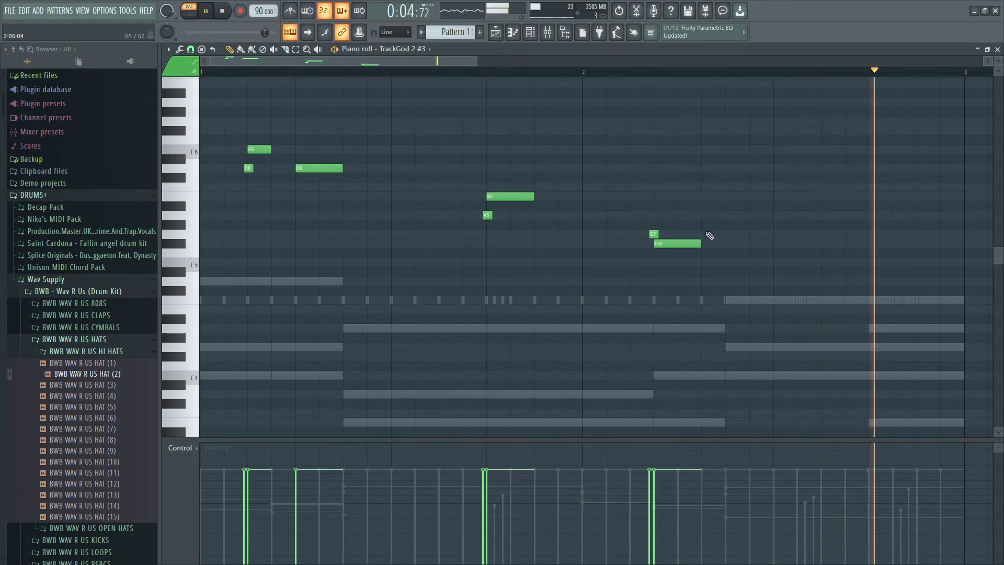
pyautogui.press('space')
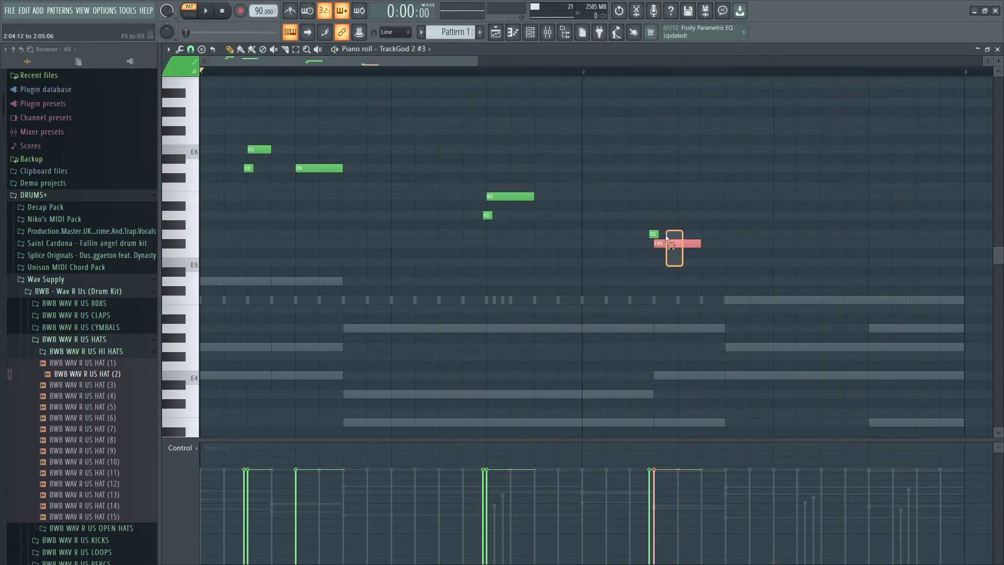
pyautogui.press('space')
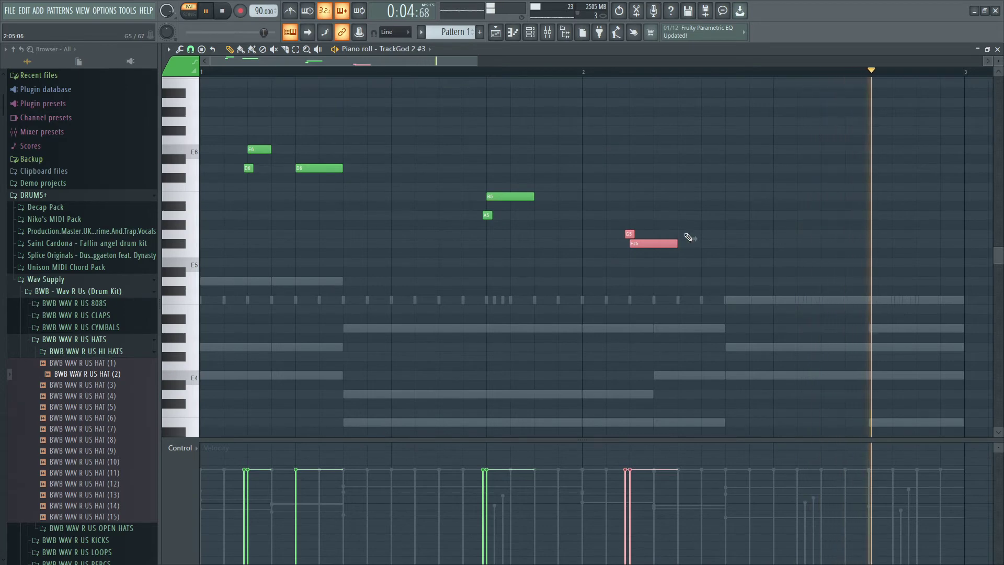
pyautogui.keyDown('ctrl'); pyautogui.click(679, 269); pyautogui.keyUp('ctrl')
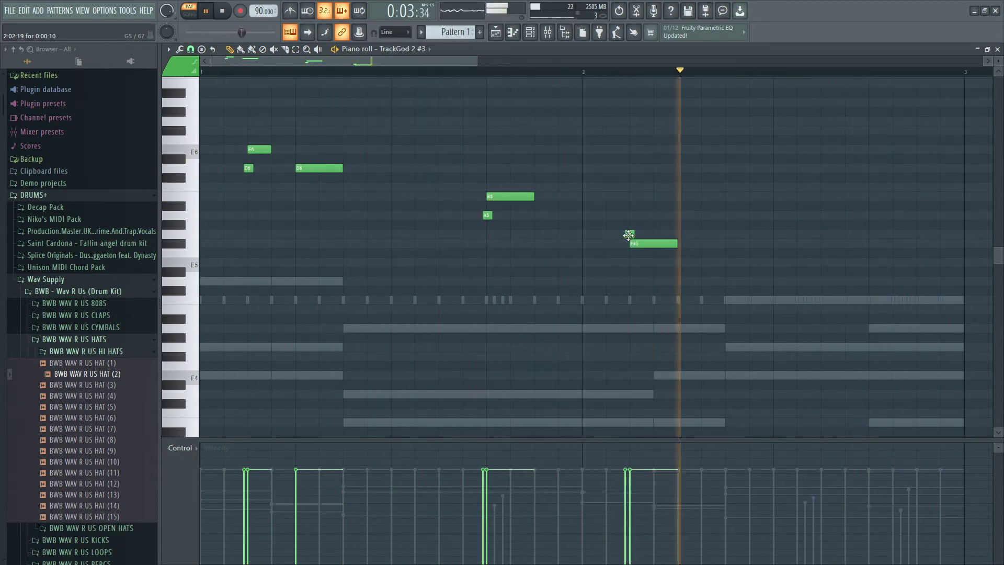
# Step: Try the grace note on E5 and the F#5 at step 11 of bar 2, and delete both notes
pyautogui.moveTo(628, 235); pyautogui.dragTo(628, 266)
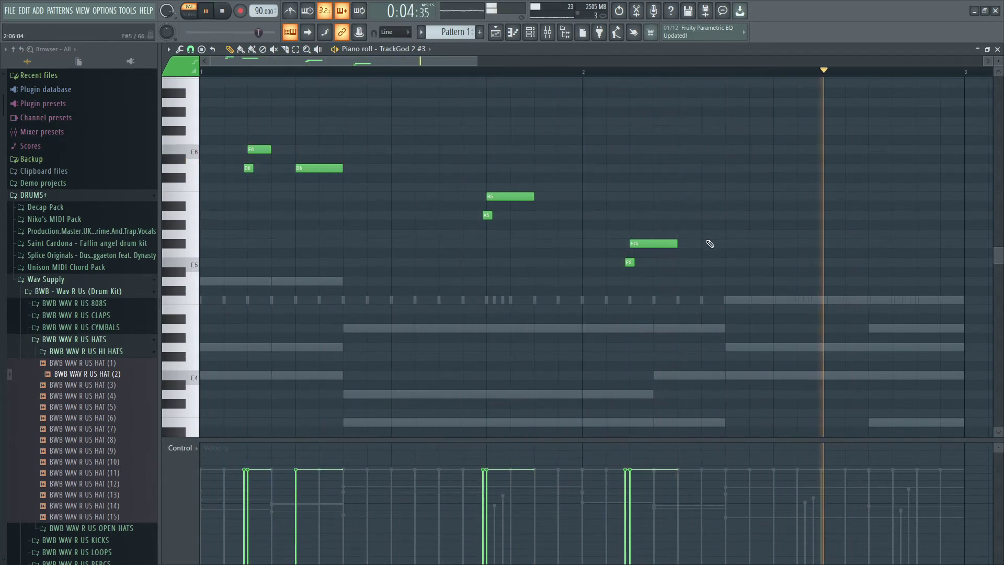
pyautogui.moveTo(701, 275); pyautogui.dragTo(823, 241)
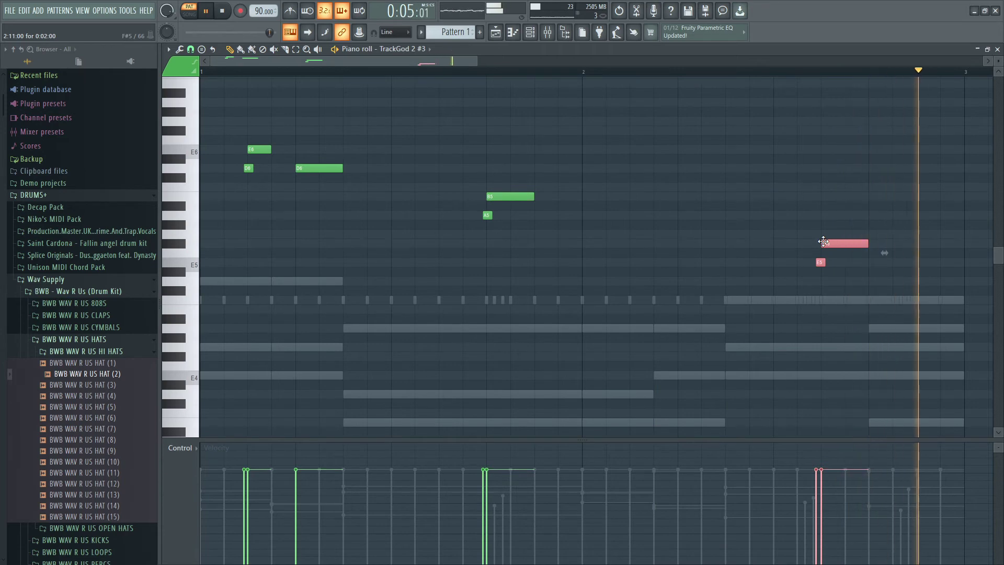
pyautogui.press('Delete')
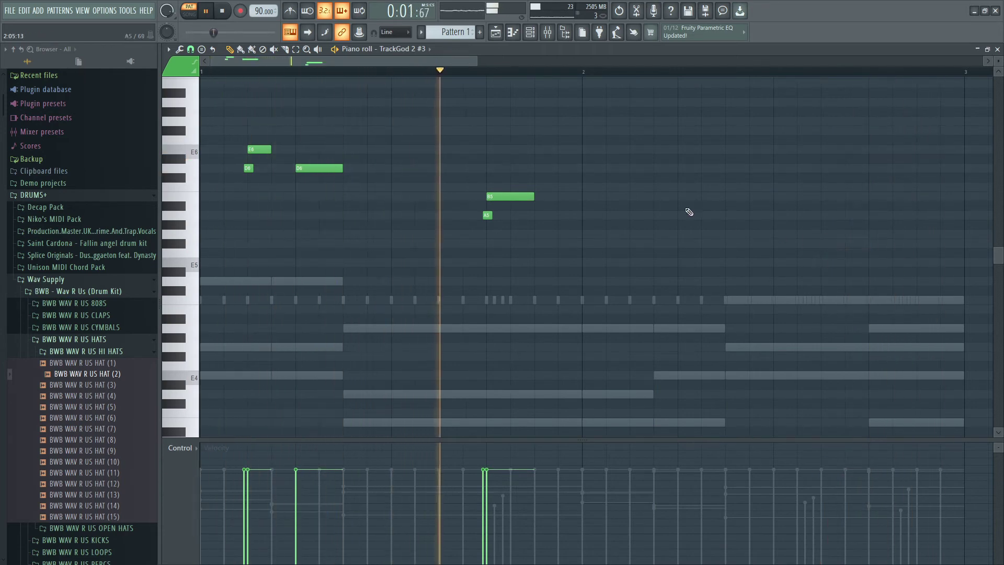
pyautogui.press('space')
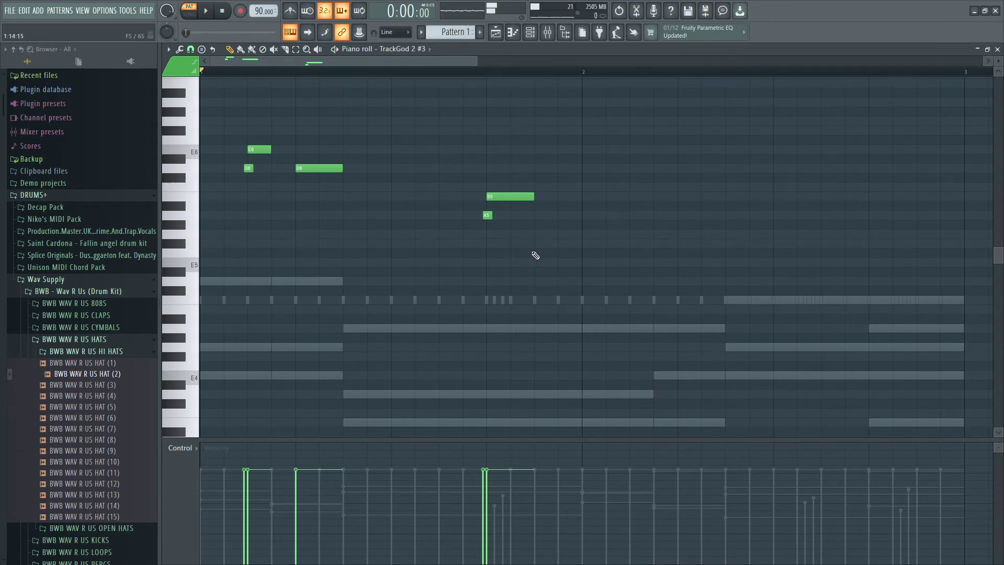
# Step: Try short F#5 and A5 notes at steps 5 and 6 of bar 2 and play the phrase back
pyautogui.press('space')
pyautogui.click(696, 245)
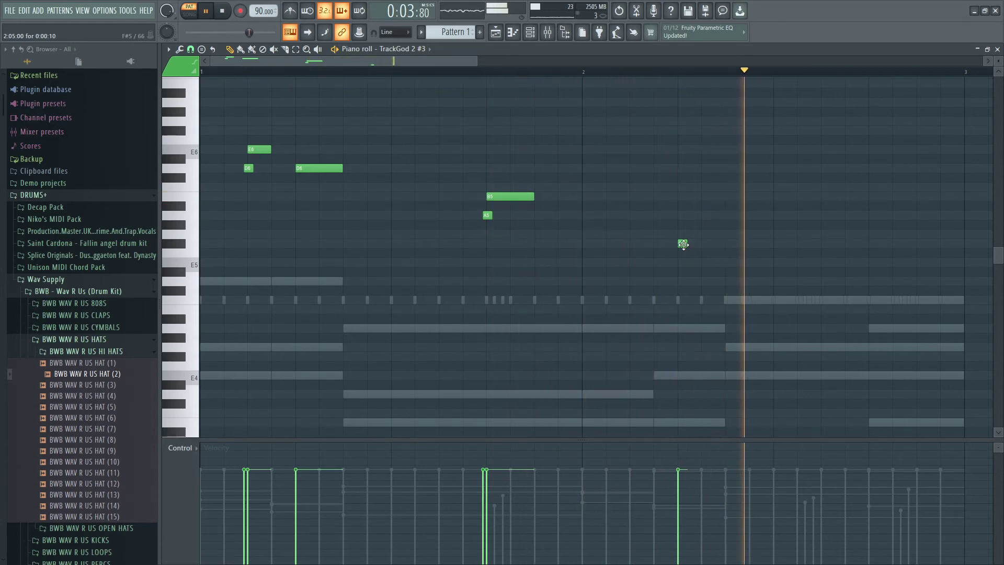
pyautogui.press('space')
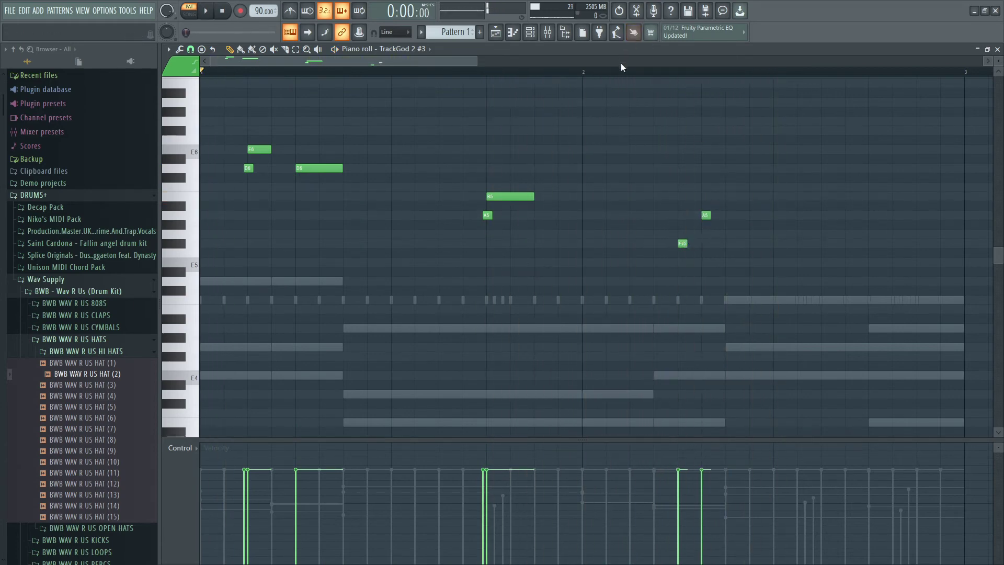
pyautogui.click(625, 71)
pyautogui.press('space')
pyautogui.press('space')
pyautogui.press('space')
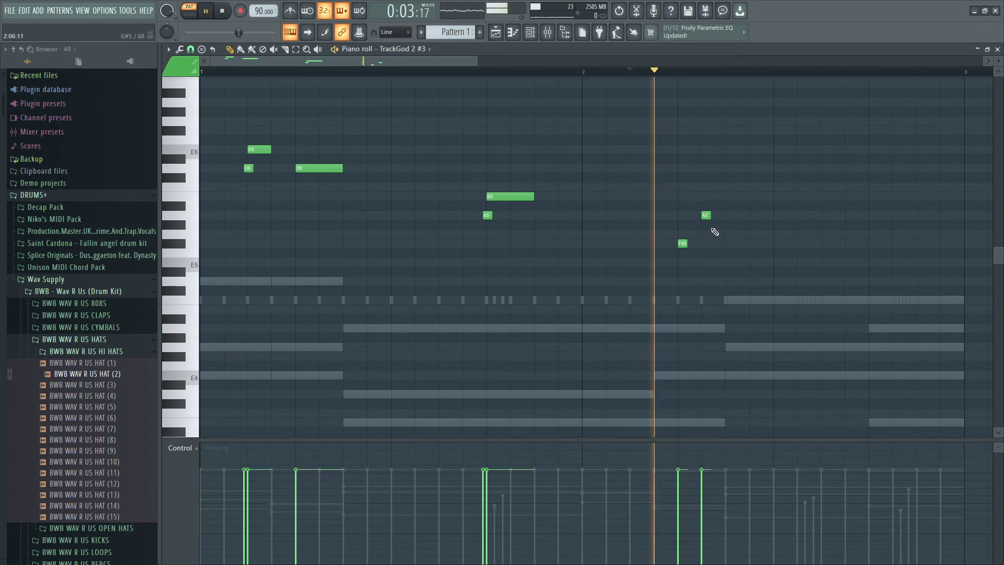
pyautogui.press('space')
pyautogui.press('space')
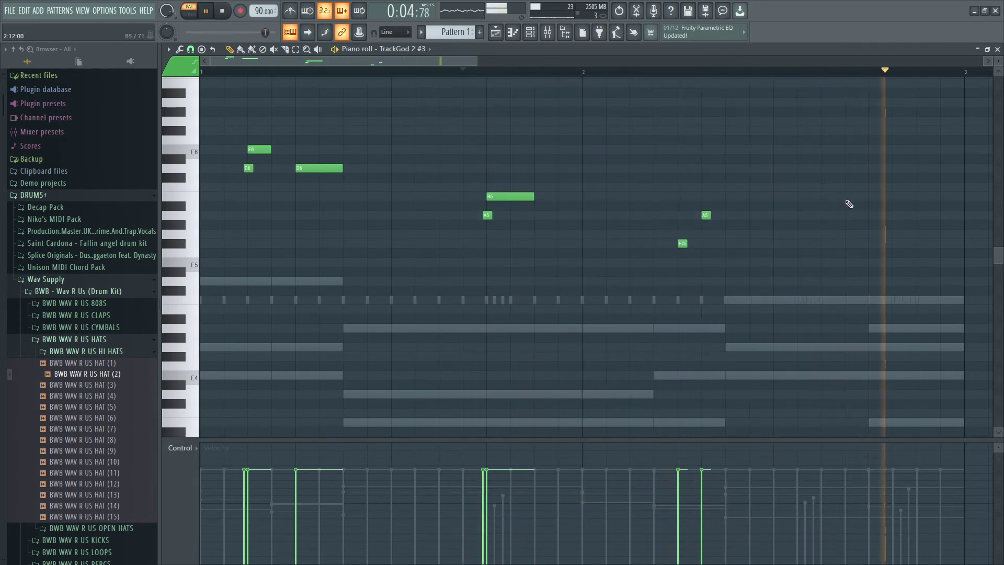
# Step: Add a run of short C6, B5, G5, F#5 and G5 notes at steps 11 to 15 of bar 2
pyautogui.press('space')
pyautogui.press('space')
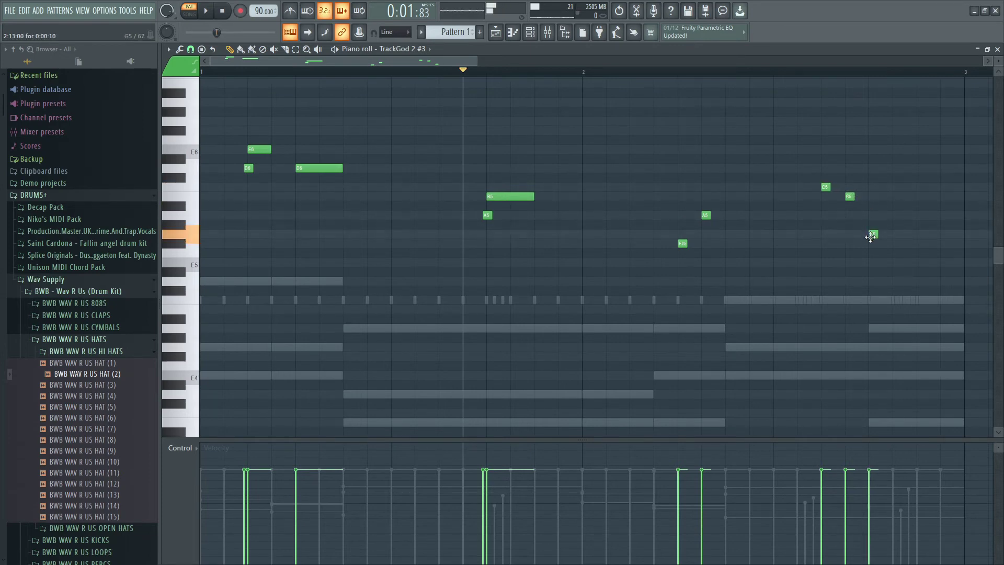
pyautogui.press('space')
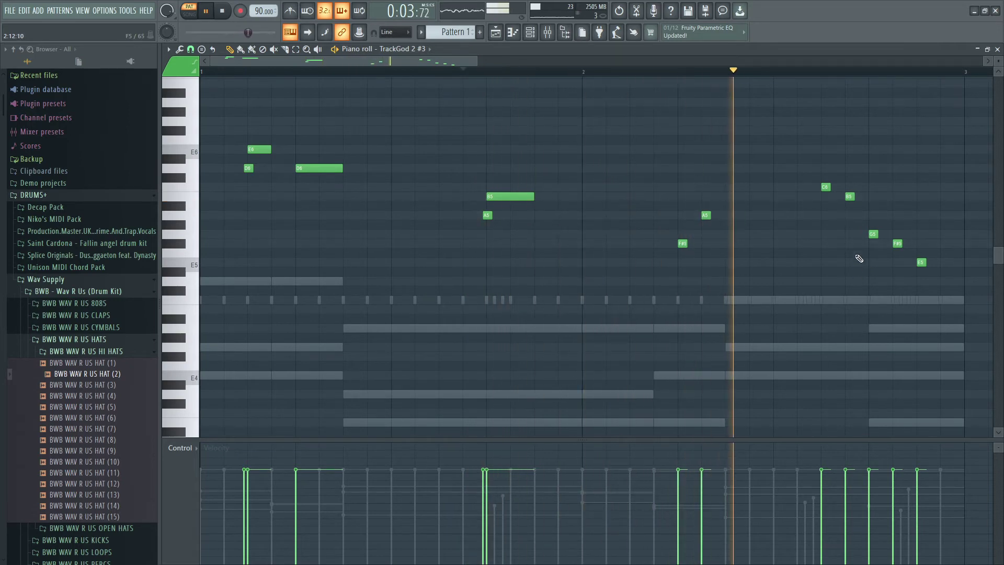
pyautogui.press('space')
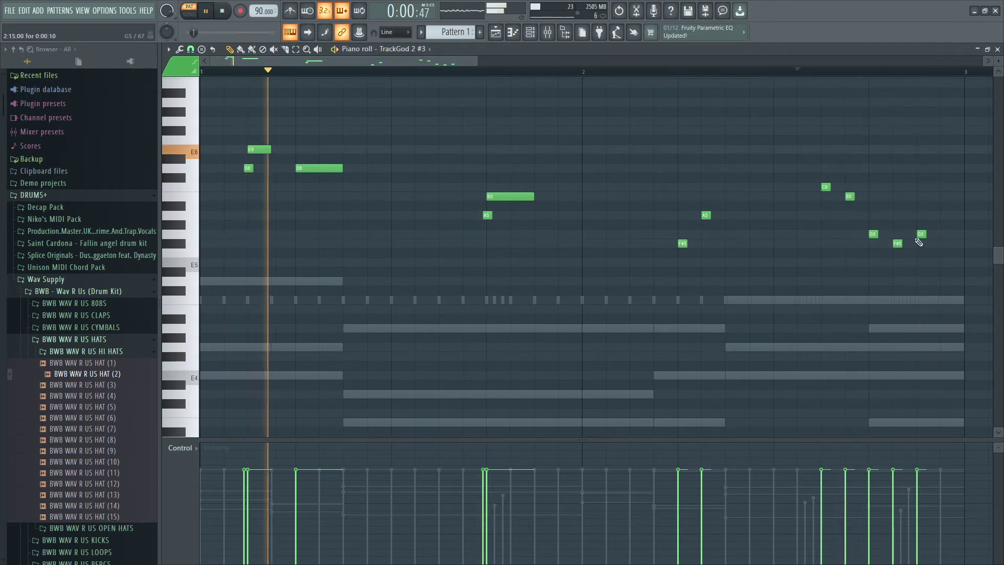
# Step: Try a short F#6 at step 4 and a G6 at step 5 of bar 1, and delete the added note
pyautogui.press('space')
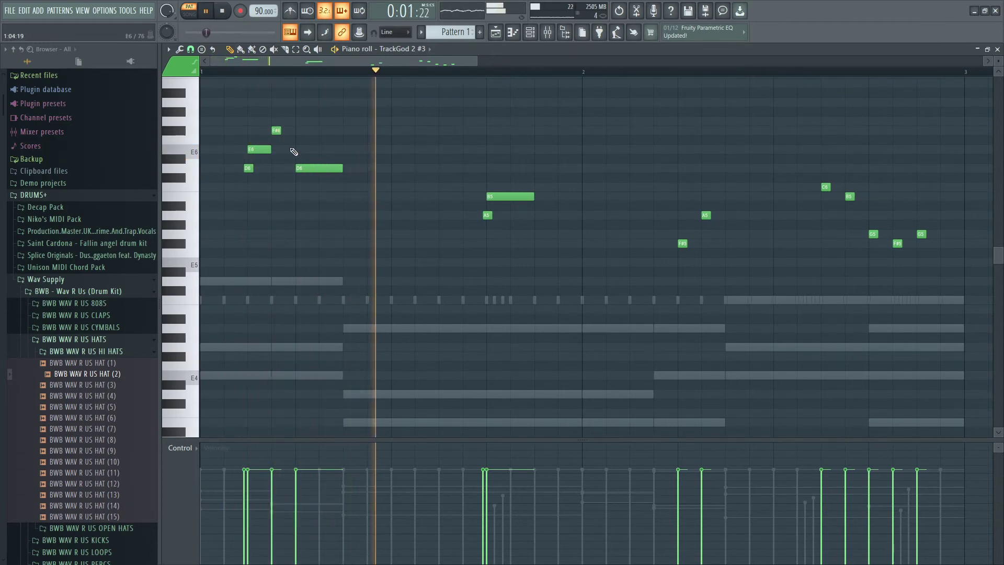
pyautogui.press('space')
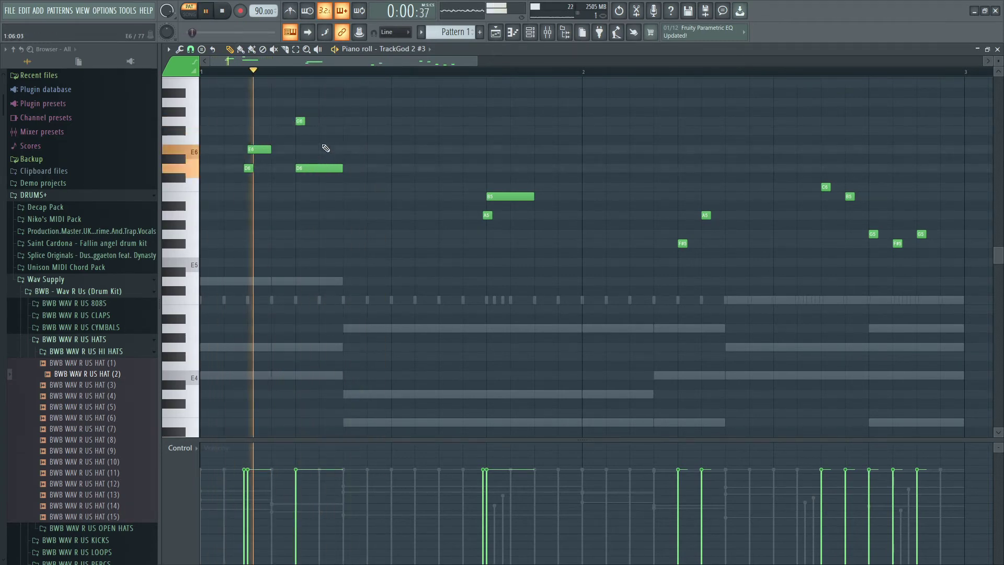
pyautogui.rightClick(301, 122)
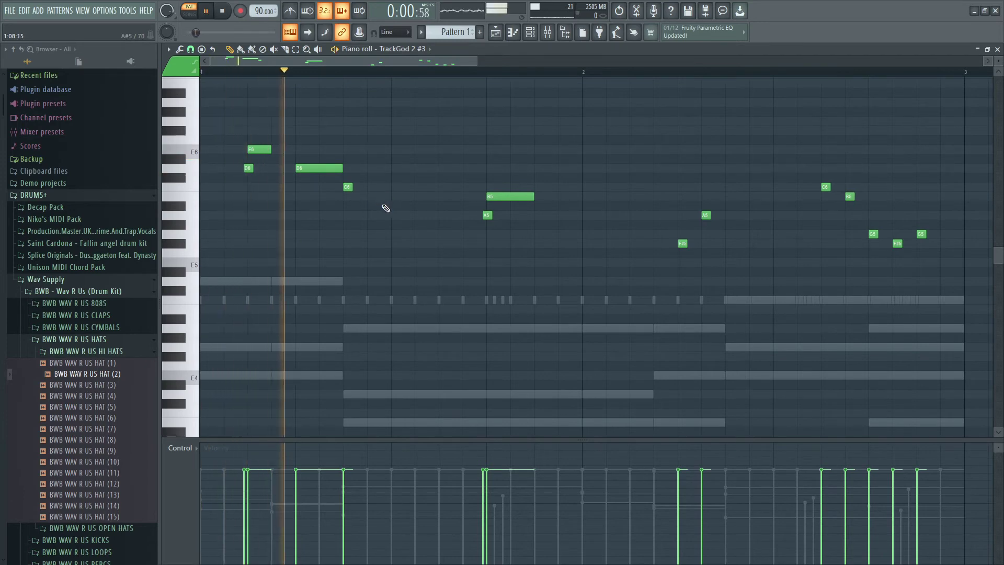
# Step: Try a short C6 and a B5 at step 7 of bar 1, followed by A5 and G5 at steps 8 and 9
pyautogui.press('space')
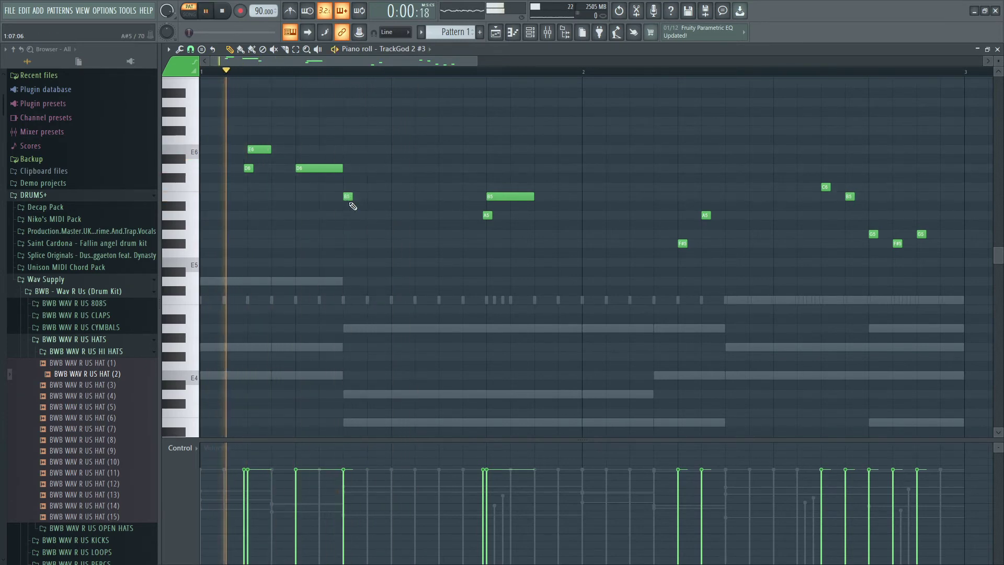
pyautogui.rightClick(347, 196)
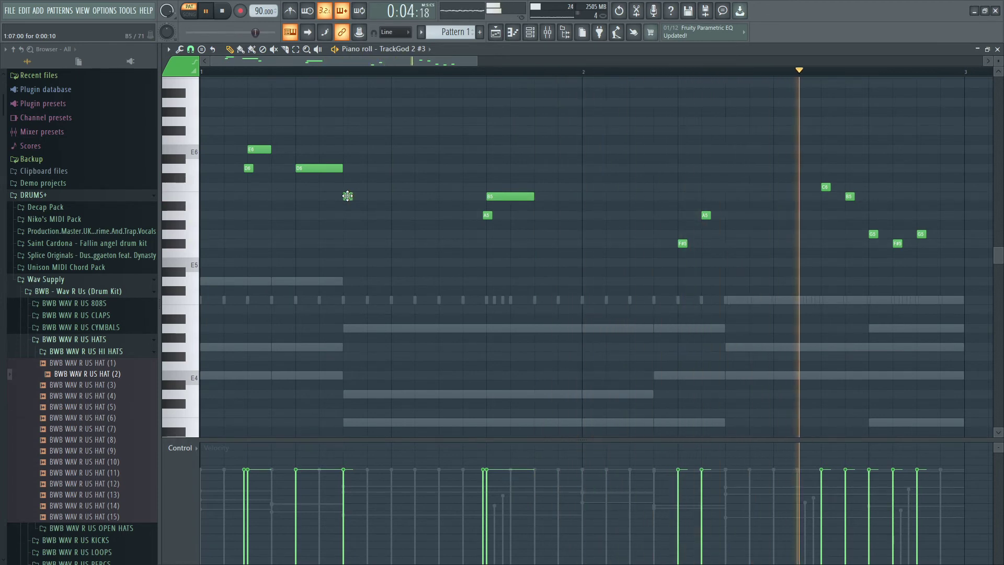
pyautogui.press('space')
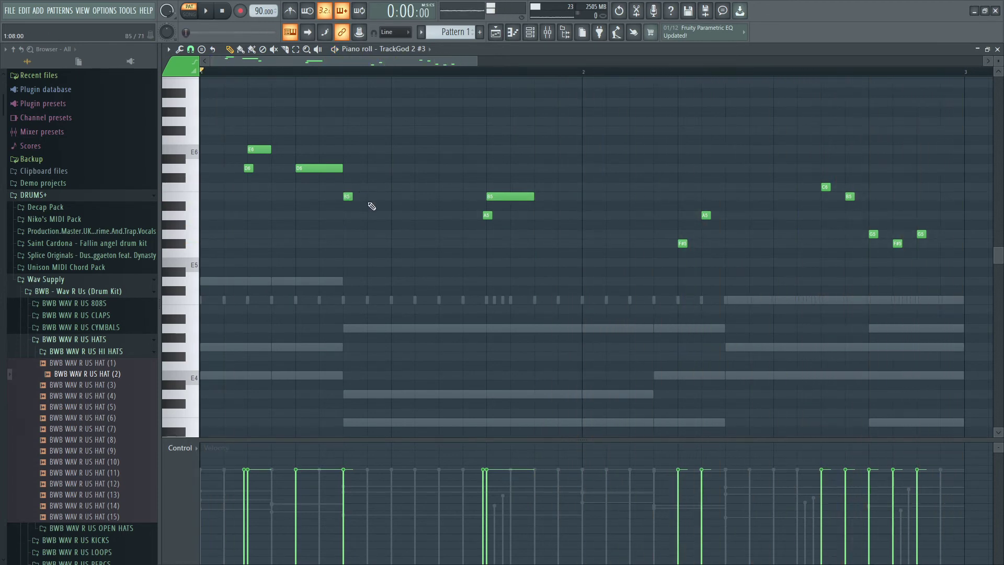
pyautogui.press('space')
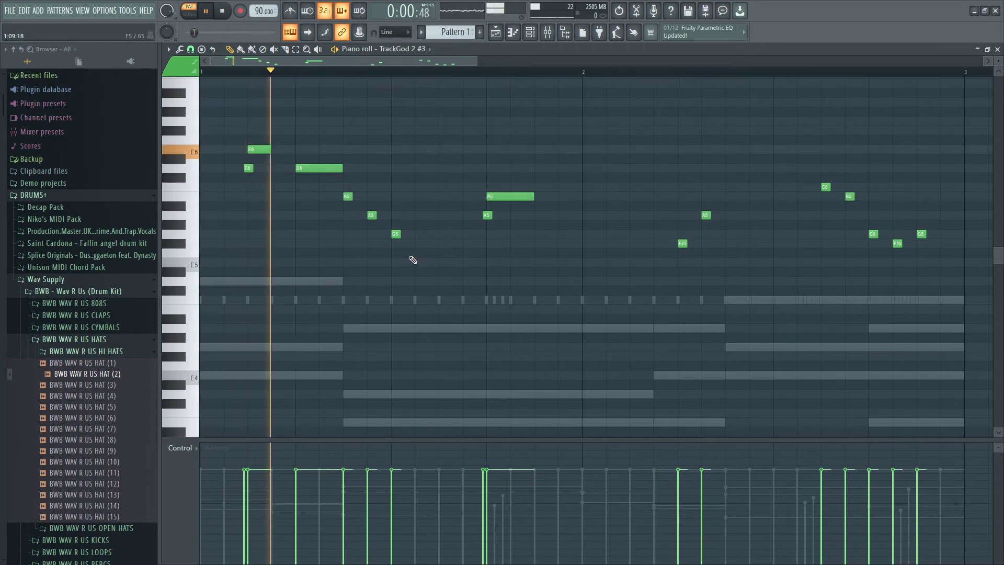
pyautogui.rightClick(396, 234)
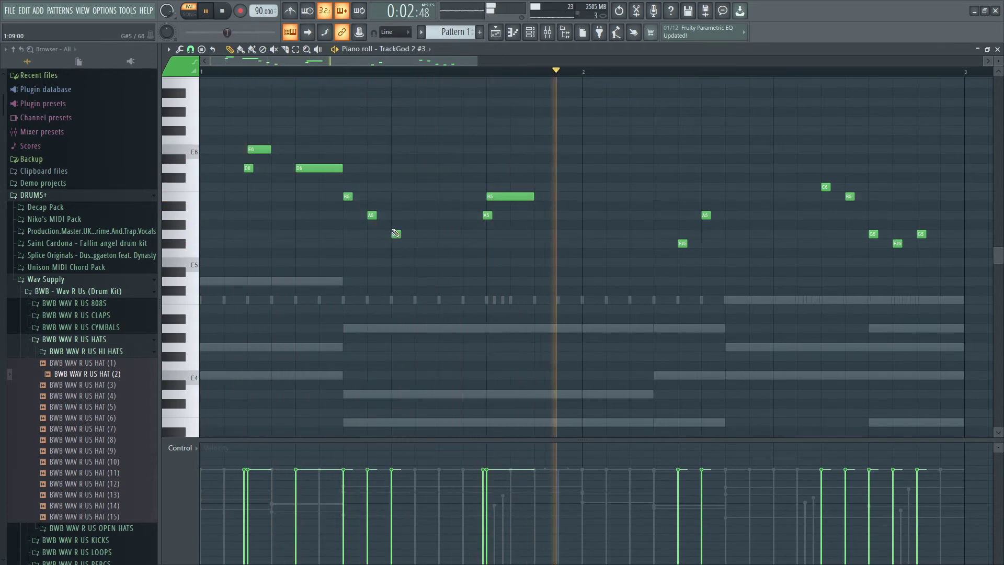
# Step: Replace the long B5 and its A5 grace note at step 13 of bar 1 with short rising G5, A5 and B5 notes at steps 13 to 15
pyautogui.rightClick(496, 196)
pyautogui.rightClick(488, 214)
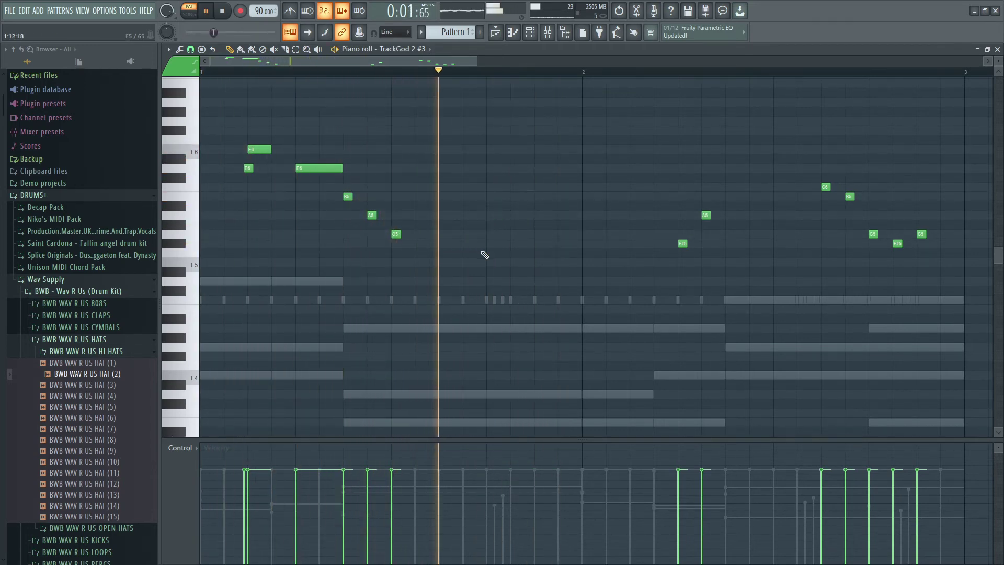
pyautogui.press('space')
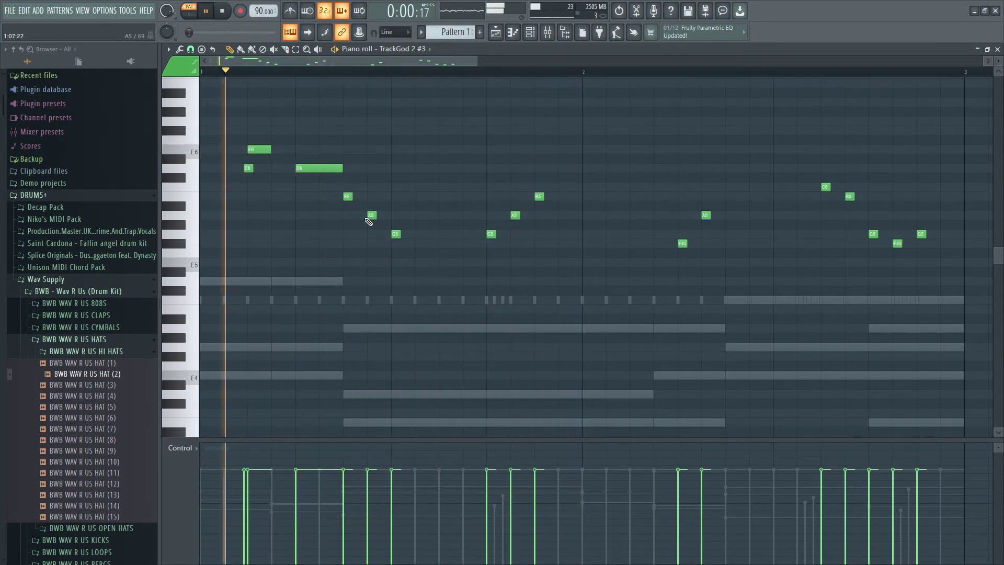
# Step: Delete the B5, A5 and G5 run at steps 7 to 9 of bar 1 and put a single short B5 at step 7
pyautogui.rightClick(347, 197)
pyautogui.press('space')
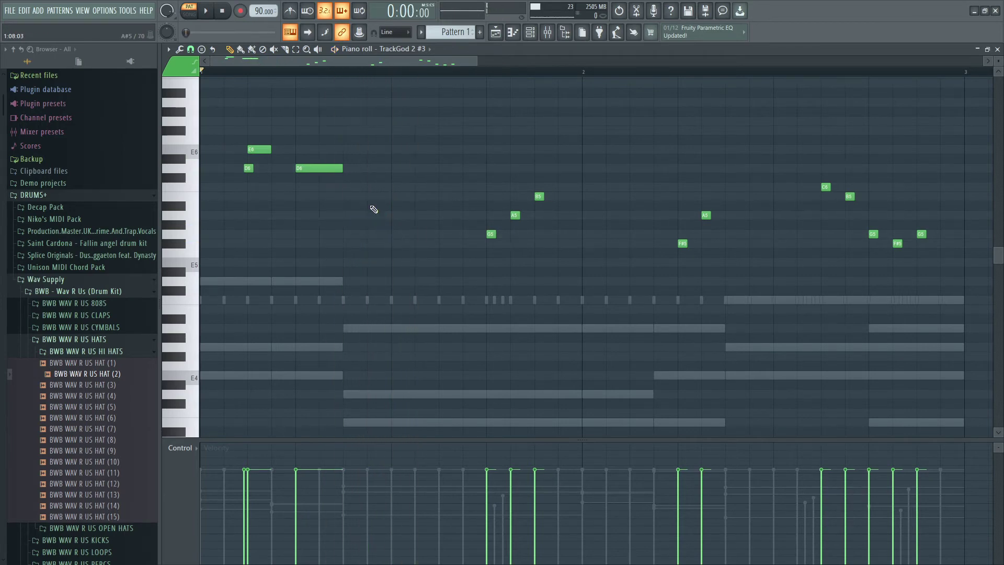
pyautogui.press('space')
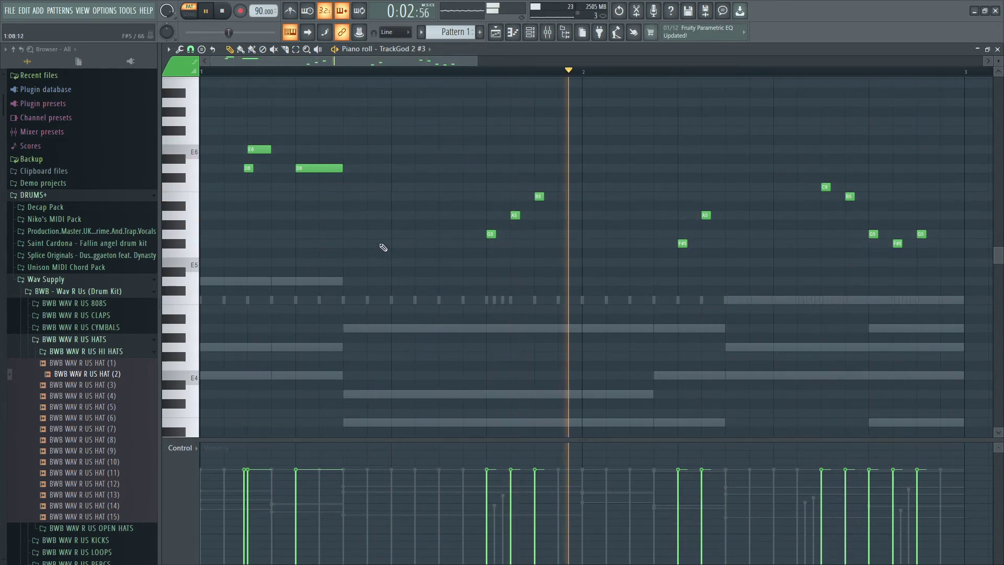
pyautogui.press('space')
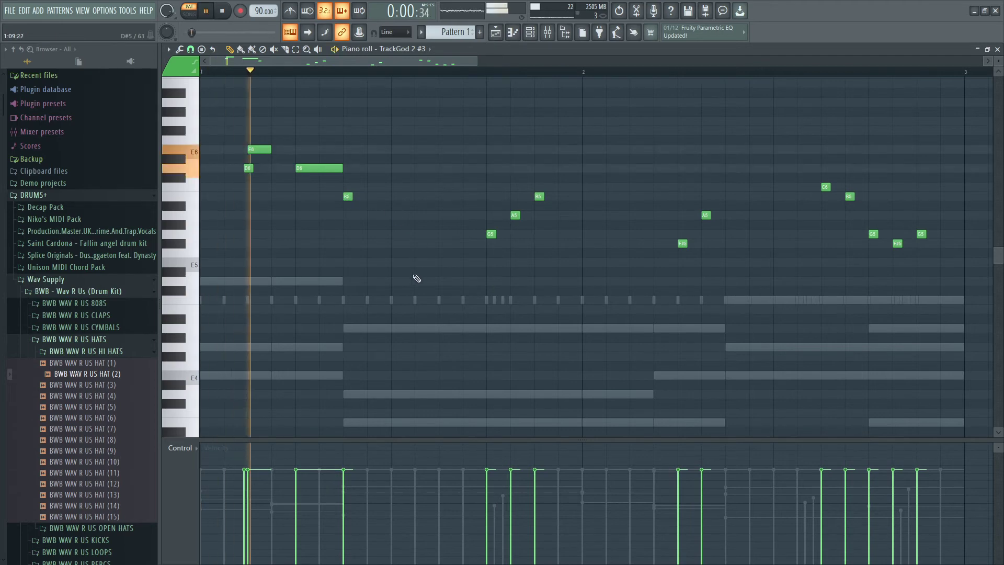
# Step: Replace the F#5 and A5 at steps 5 and 6 of bar 2 with a short F#5 at step 4 and an A5 at step 6
pyautogui.rightClick(706, 214)
pyautogui.rightClick(683, 243)
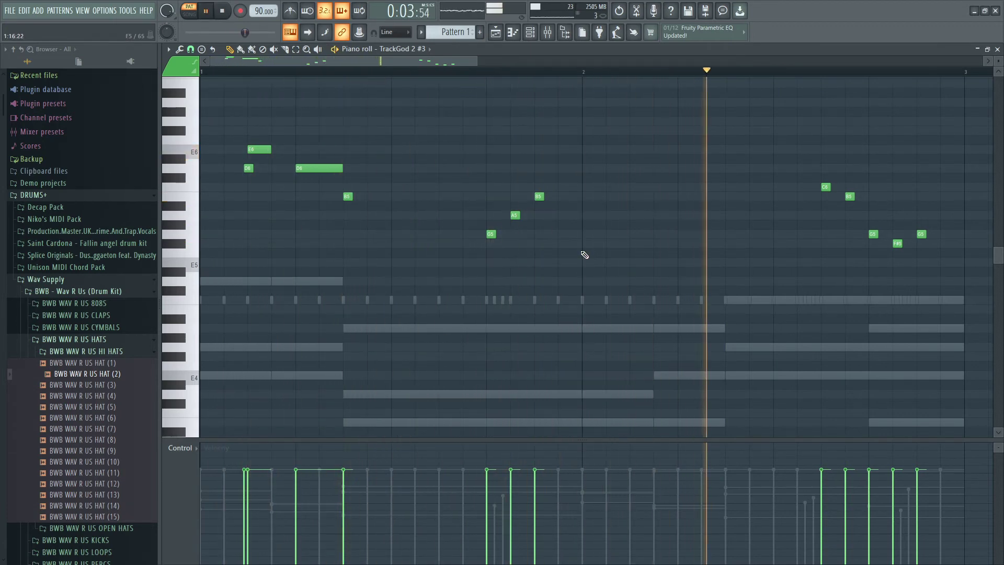
pyautogui.press('space')
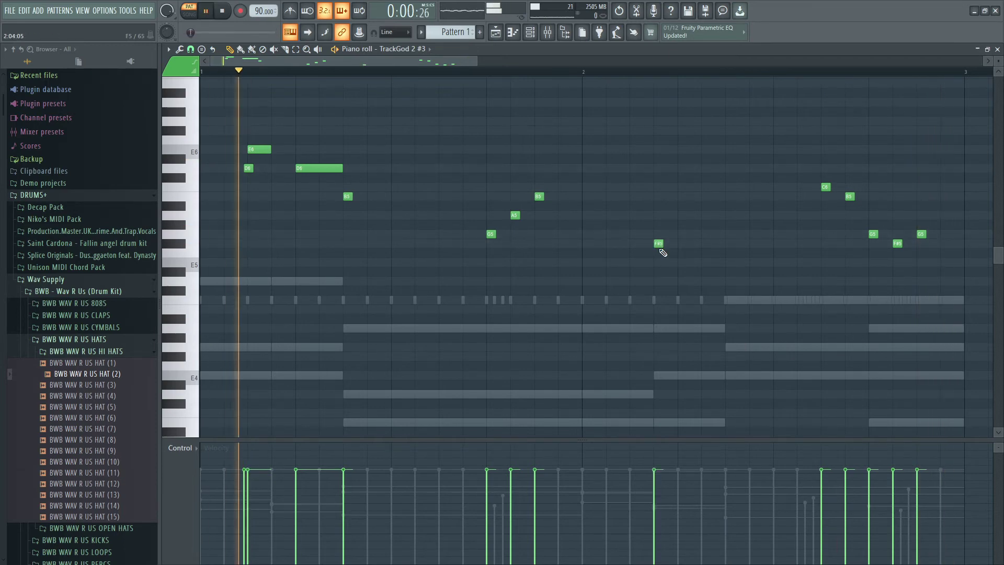
pyautogui.hotkey('ctrl', 'alt', 'z')
pyautogui.hotkey('ctrl', 'alt', 'z')
pyautogui.hotkey('ctrl', 'alt', 'z')
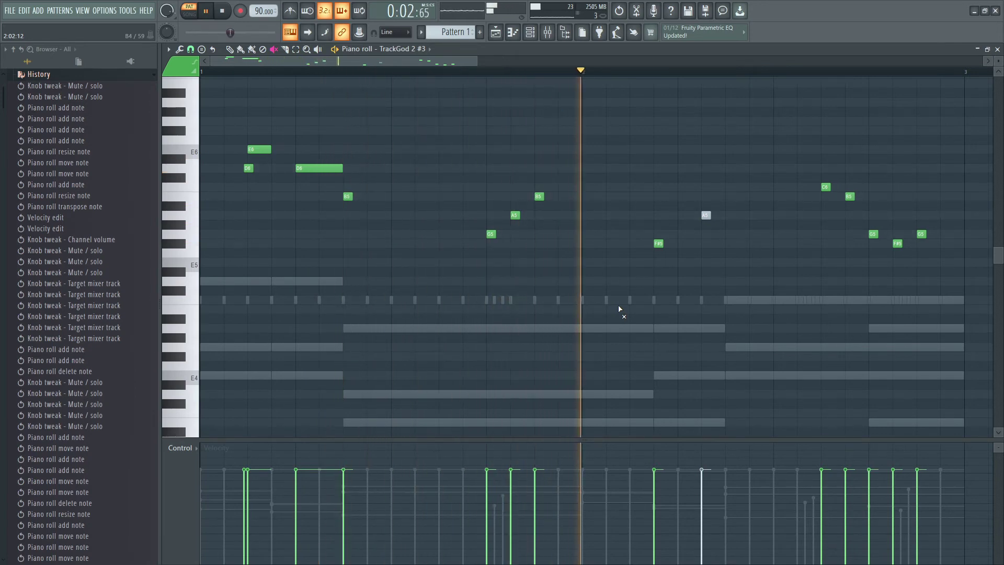
# Step: Stop playback, set the piano roll snap to 1/4 step and add a short E5 at step 3 of bar 2
pyautogui.press('space')
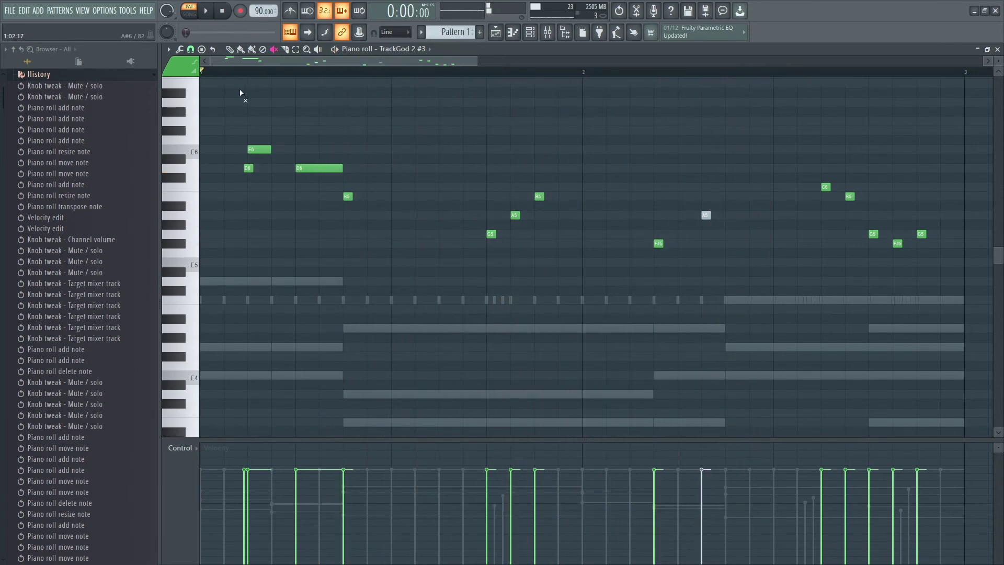
pyautogui.click(190, 49)
pyautogui.click(196, 121)
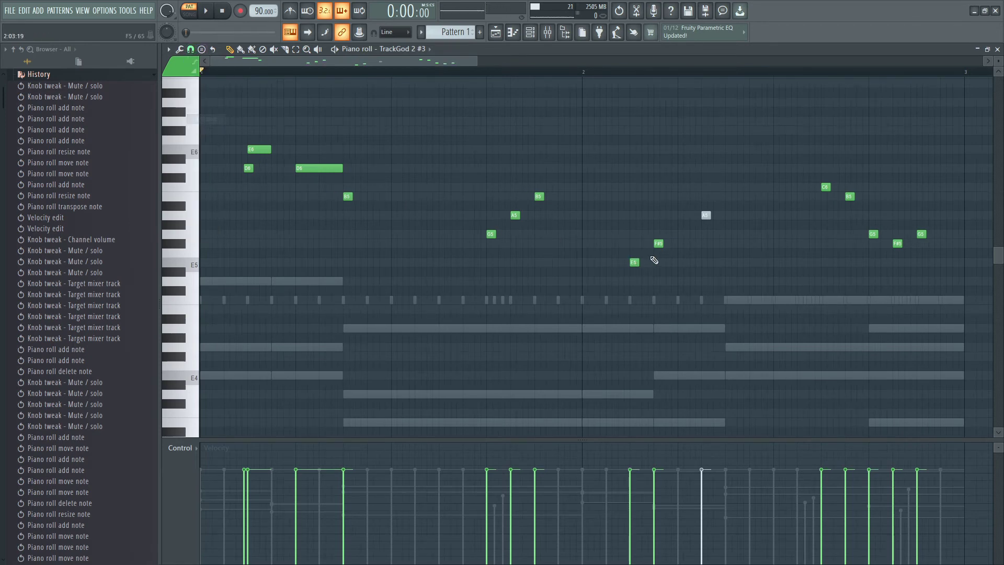
# Step: Set the snap to 1/6 beat and shift bar 2's F#5 slightly later and A5 slightly earlier, spacing them evenly after the E5
pyautogui.click(191, 49)
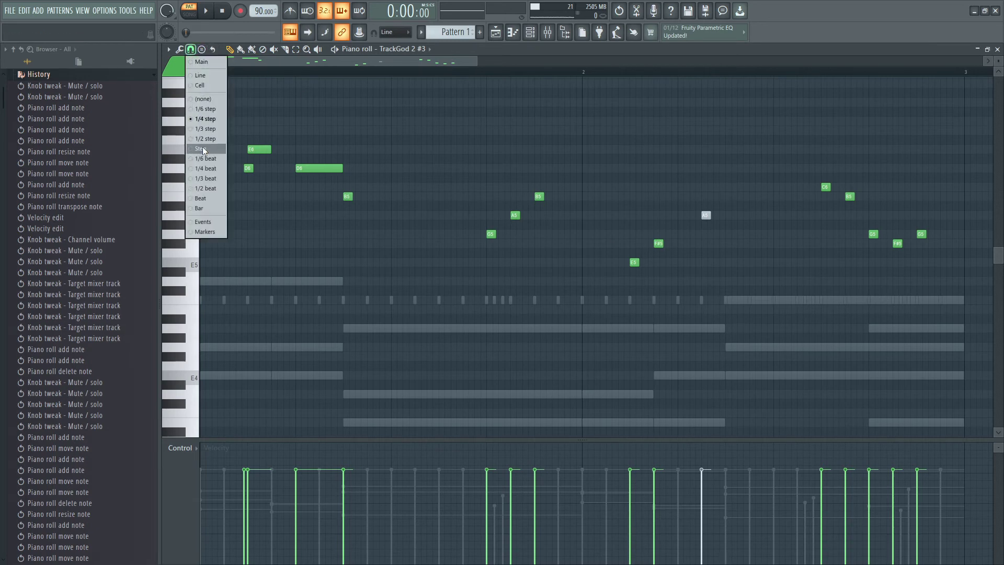
pyautogui.click(206, 170)
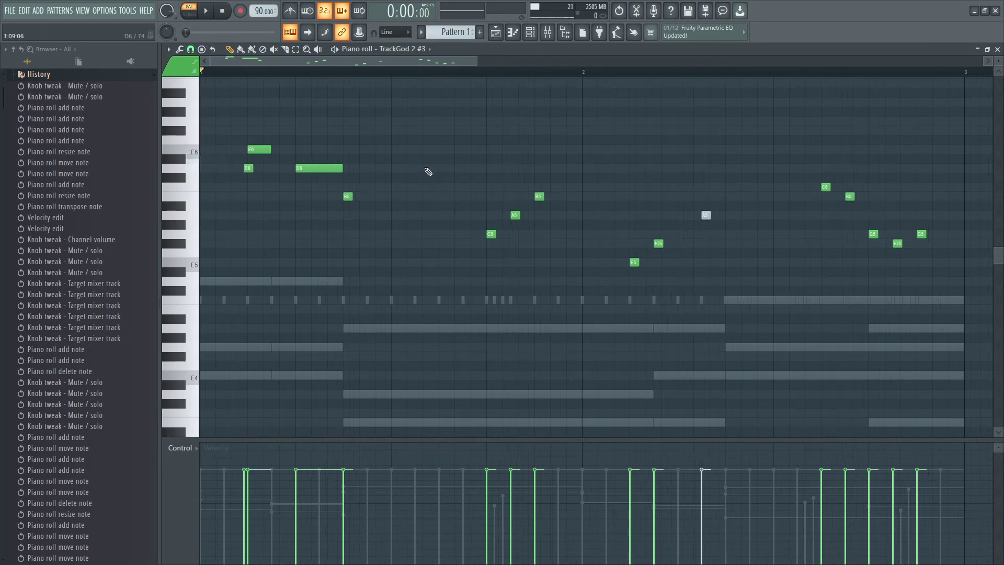
pyautogui.moveTo(657, 242); pyautogui.dragTo(666, 243)
pyautogui.press('space')
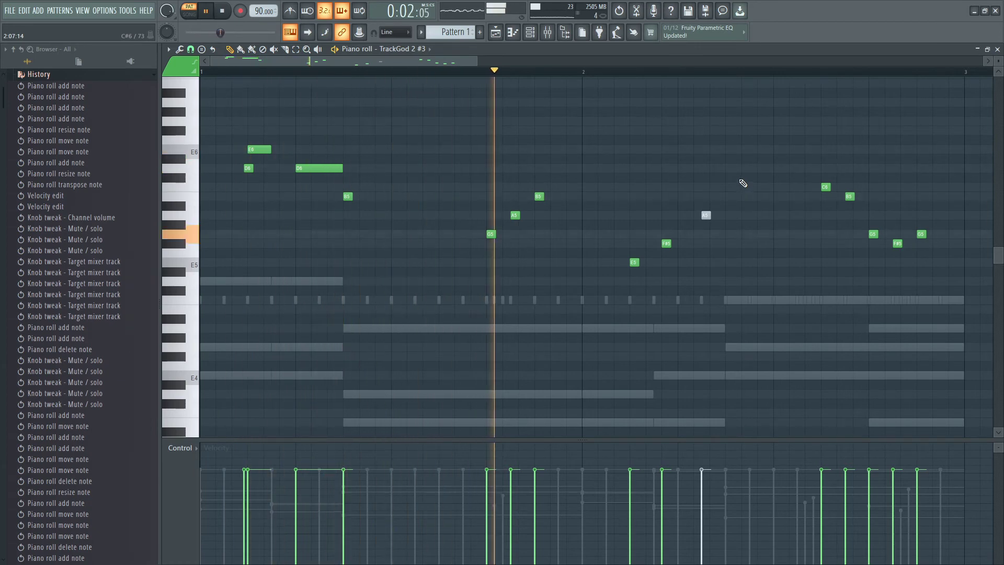
pyautogui.press('space')
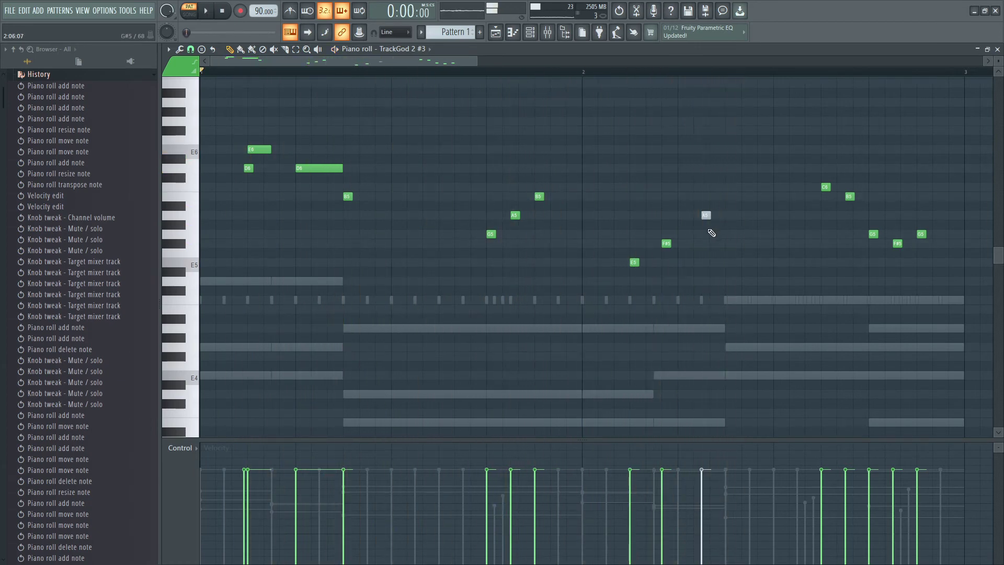
pyautogui.moveTo(706, 215); pyautogui.dragTo(695, 216)
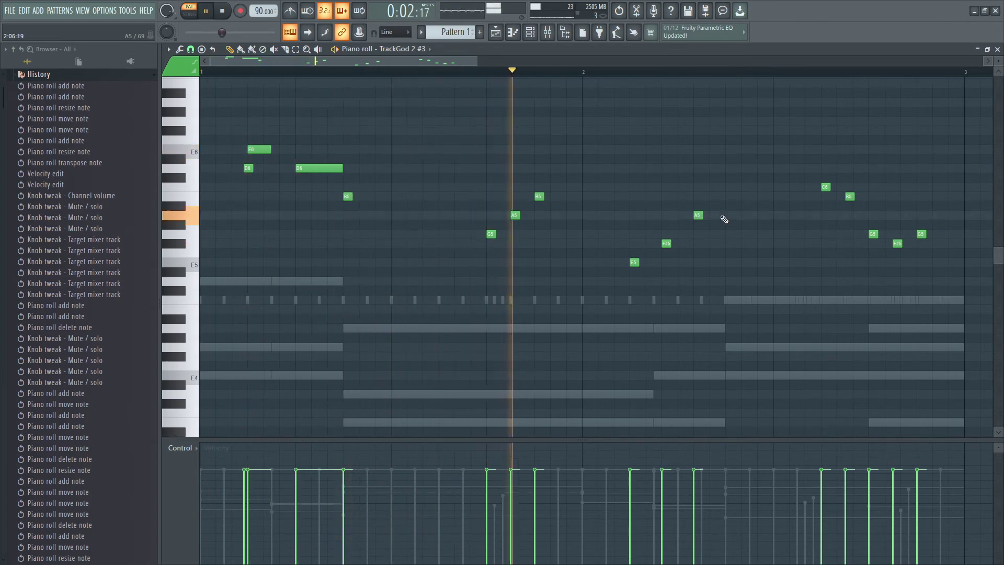
pyautogui.press('space')
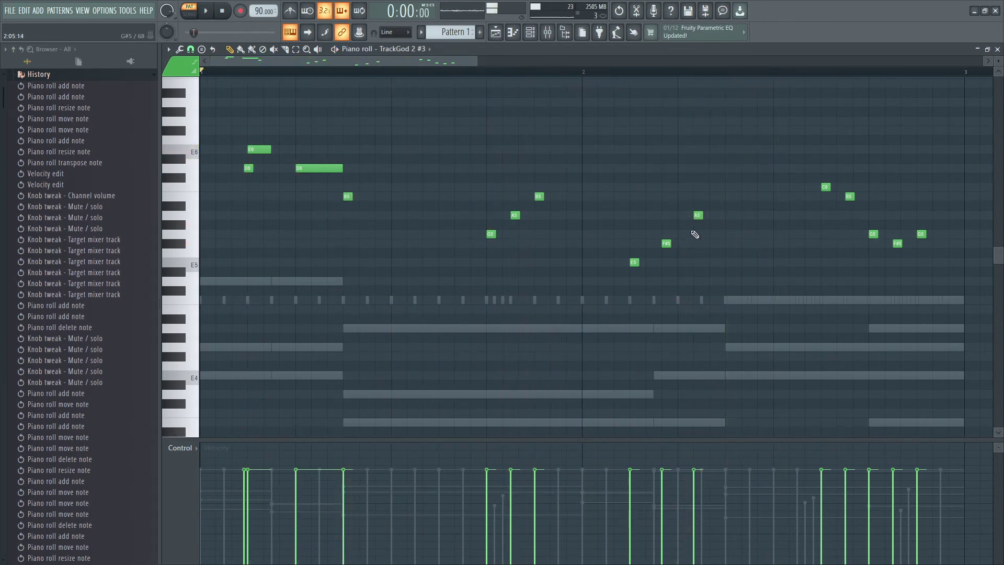
pyautogui.press('space')
pyautogui.press('space')
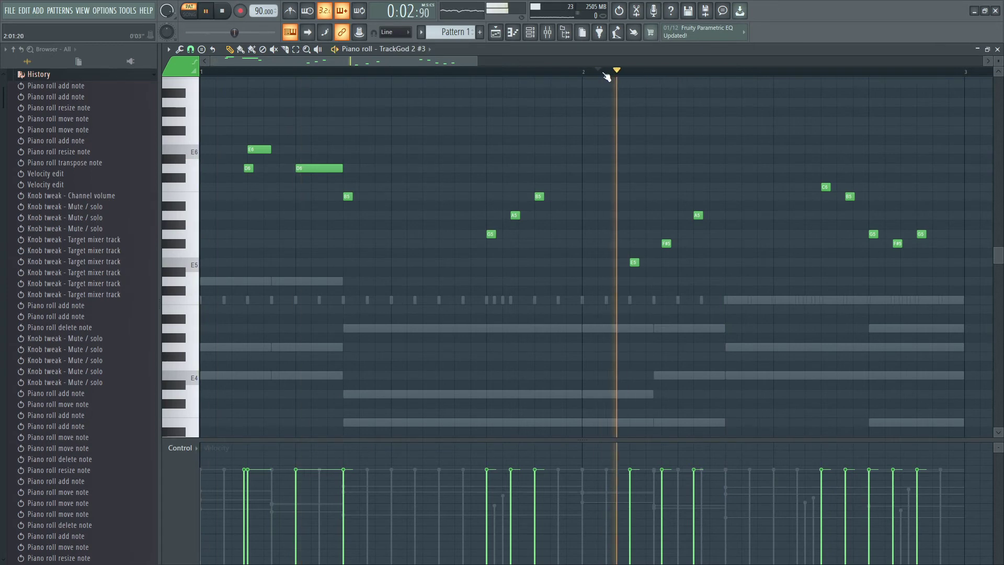
pyautogui.press('space')
# Step: Set the snap to 1/4 beat, move the F#5 back to step 4 of bar 2 and play the phrase
pyautogui.scroll(4, 679, 74)
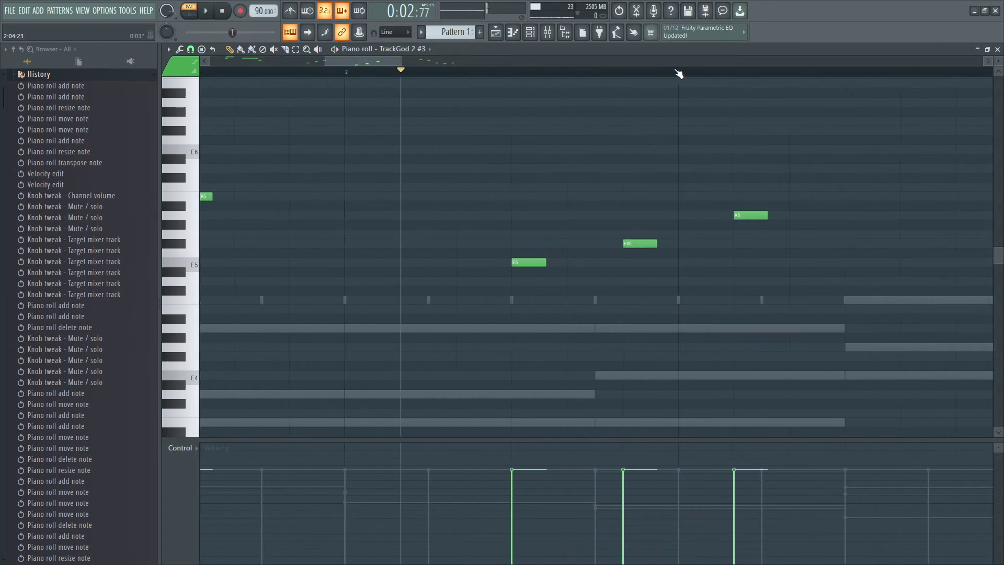
pyautogui.click(190, 49)
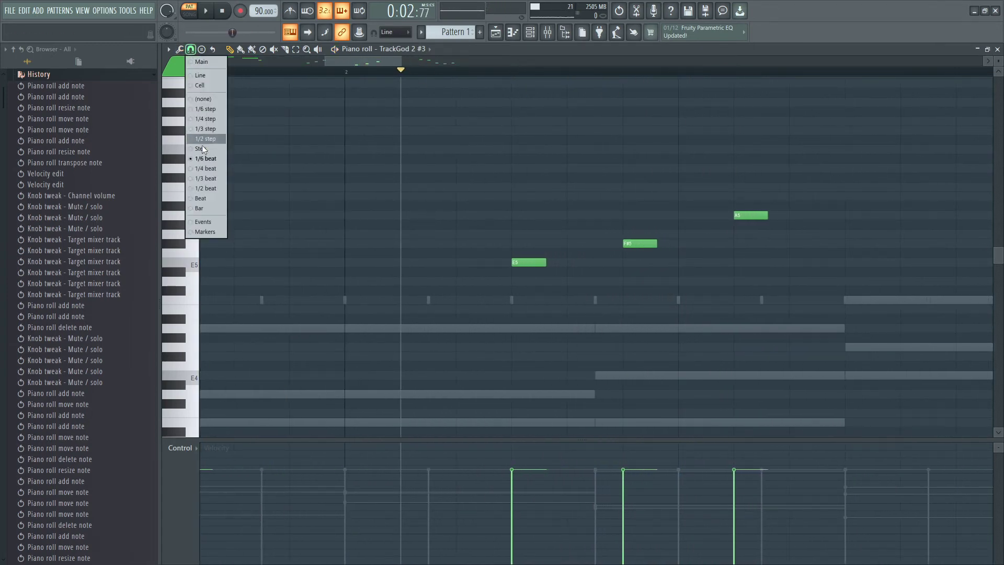
pyautogui.click(208, 171)
pyautogui.moveTo(641, 244); pyautogui.dragTo(612, 244)
pyautogui.press('space')
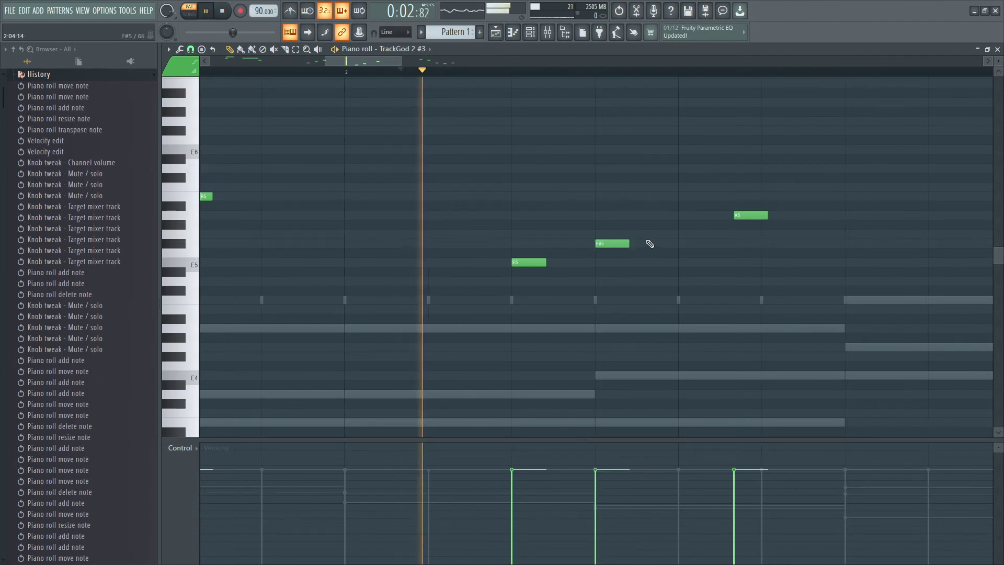
# Step: Replace bar 2's A5 with a short A5 at step 6, move the F#5 to step 5 and play the phrase
pyautogui.press('space')
pyautogui.press('space')
pyautogui.click(744, 214)
pyautogui.rightClick(745, 215)
pyautogui.press('space')
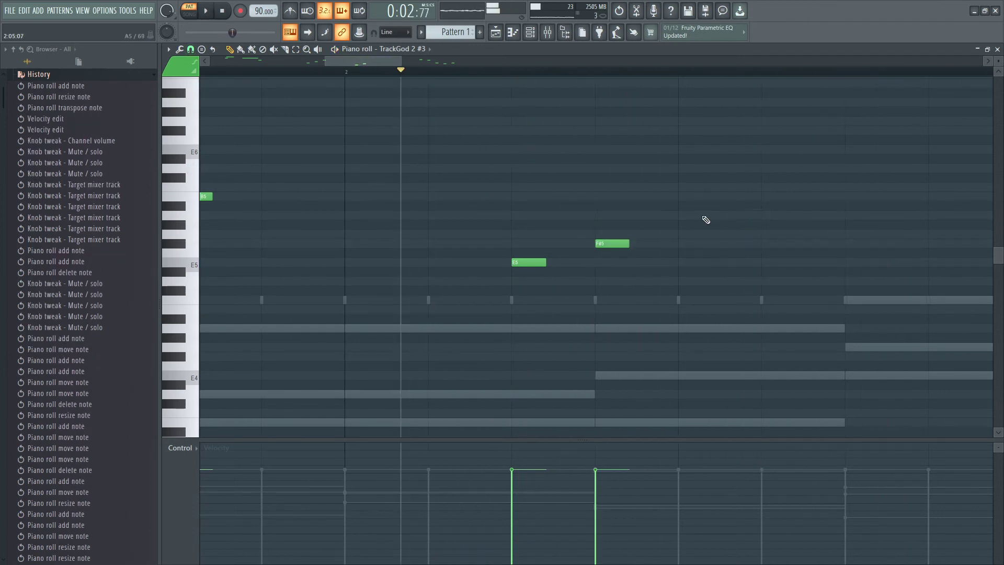
pyautogui.click(700, 216)
pyautogui.press('space')
pyautogui.press('space')
pyautogui.moveTo(698, 215); pyautogui.dragTo(749, 216)
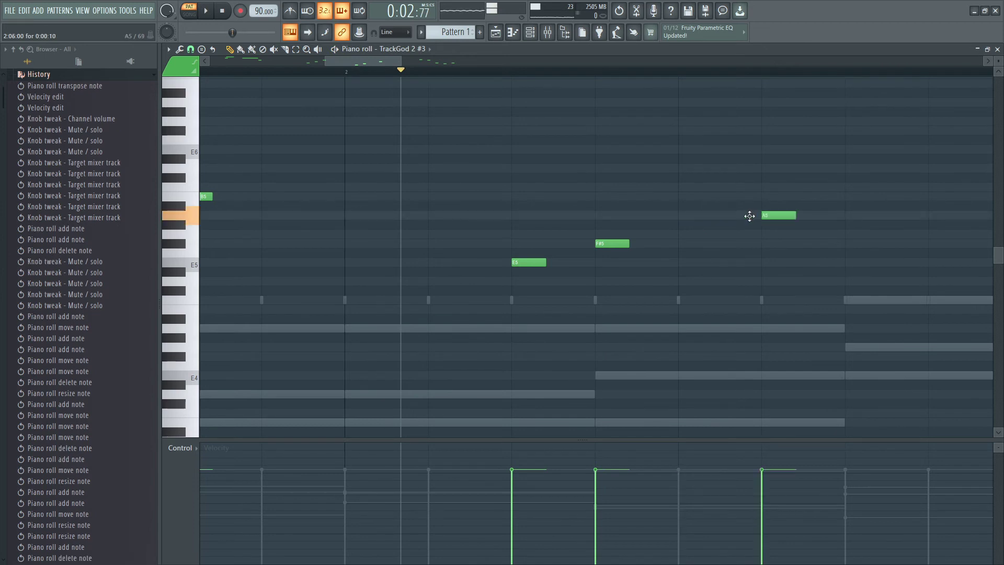
pyautogui.press('space')
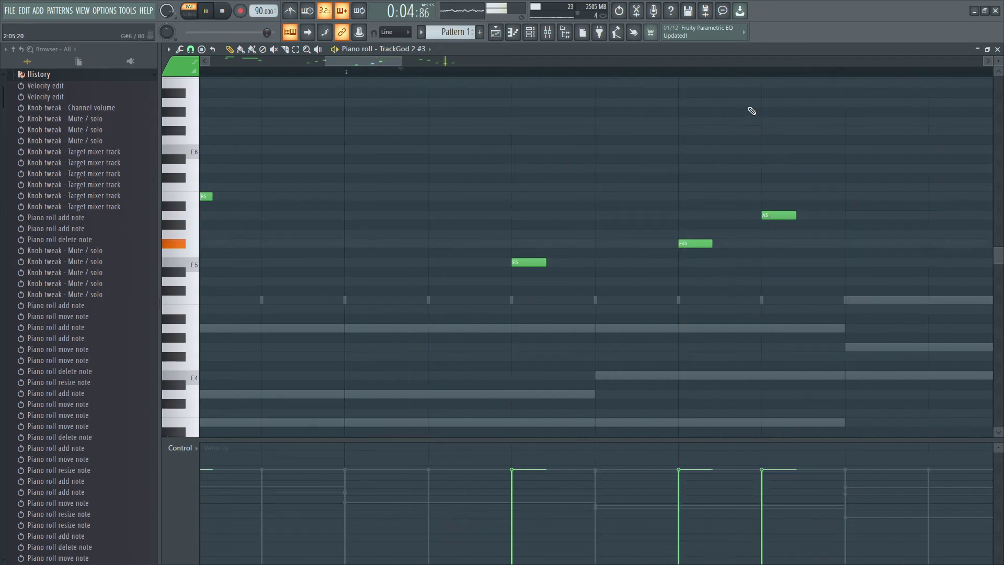
# Step: Play through the whole two-bar melody, close the piano roll and stop playback
pyautogui.scroll(-3, 766, 79)
pyautogui.press('space')
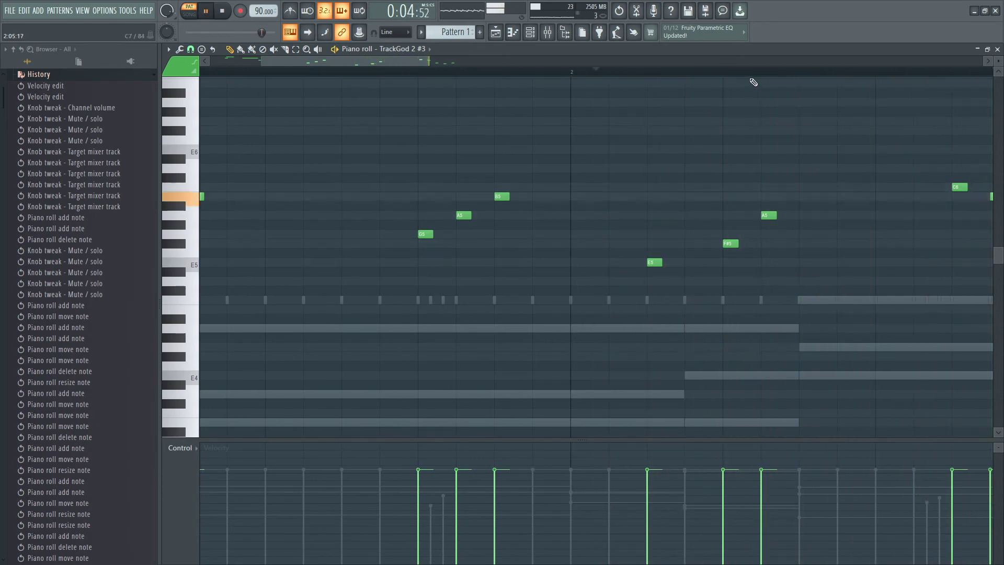
pyautogui.scroll(-2, 754, 80)
pyautogui.scroll(-2, 754, 79)
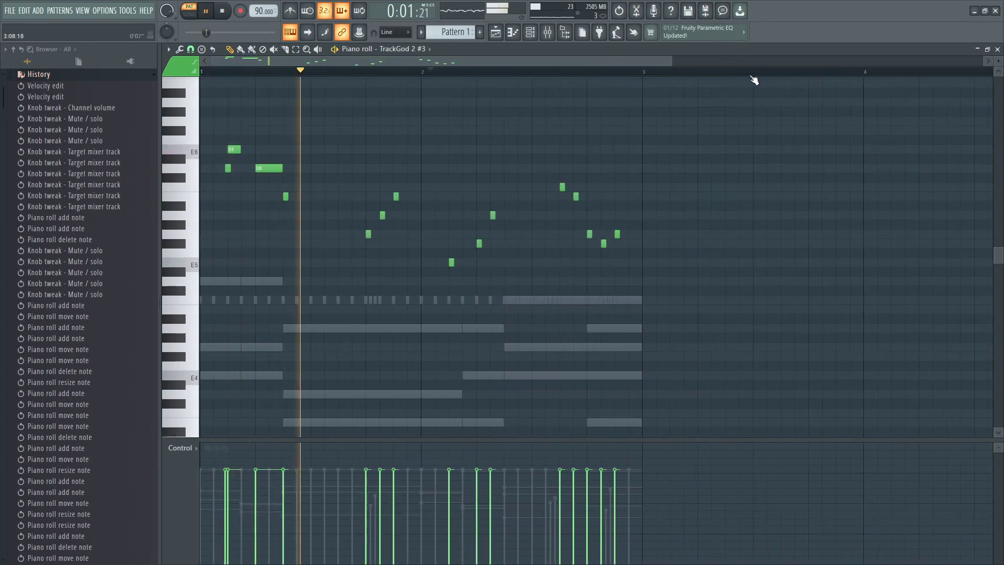
pyautogui.click(997, 49)
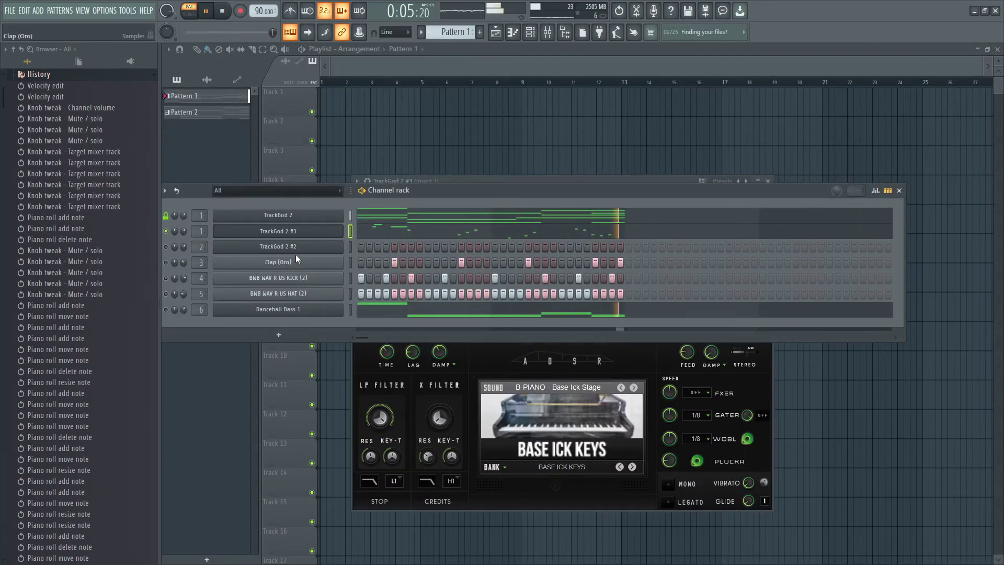
pyautogui.press('space')
# Step: Turn all channels back on and compare the full beat with TrackGod 2 #3 muted and unmuted
pyautogui.click(166, 231)
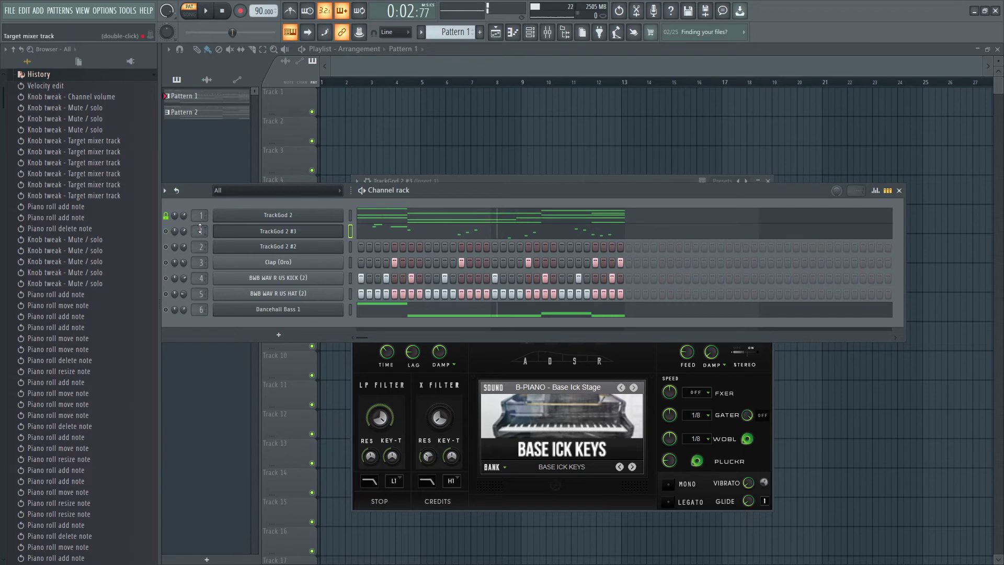
pyautogui.rightClick(167, 243)
pyautogui.click(174, 255)
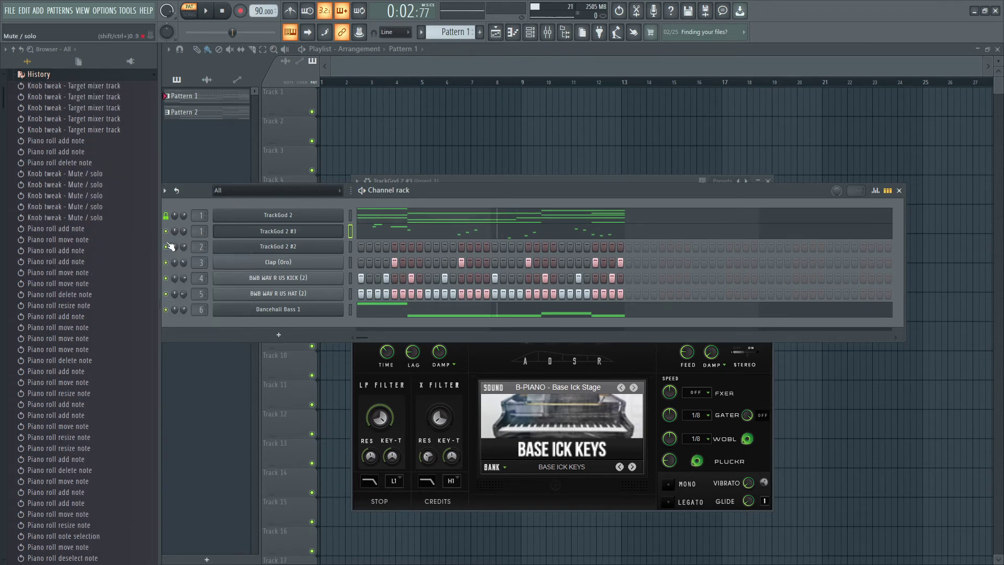
pyautogui.click(166, 232)
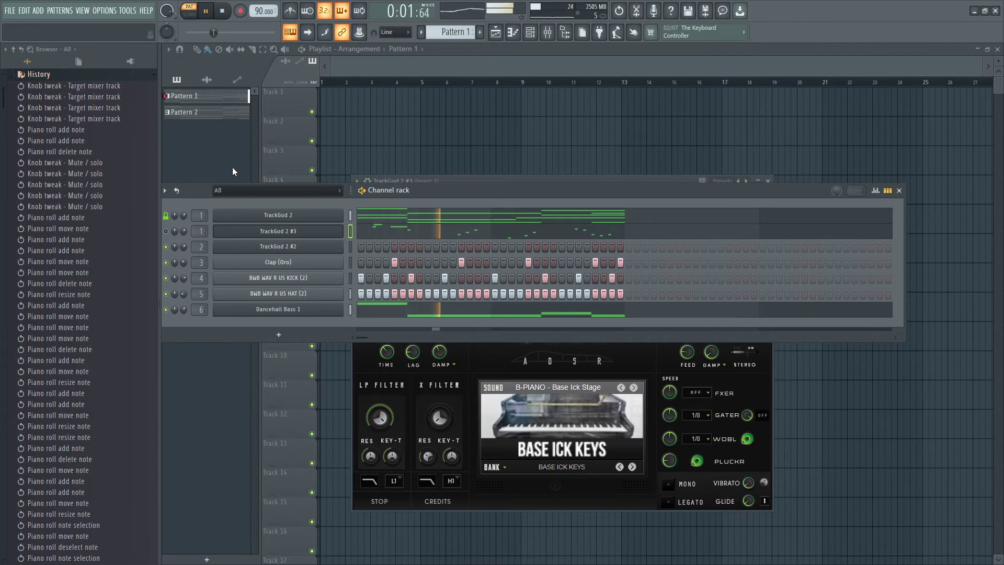
pyautogui.moveTo(428, 190); pyautogui.dragTo(512, 146)
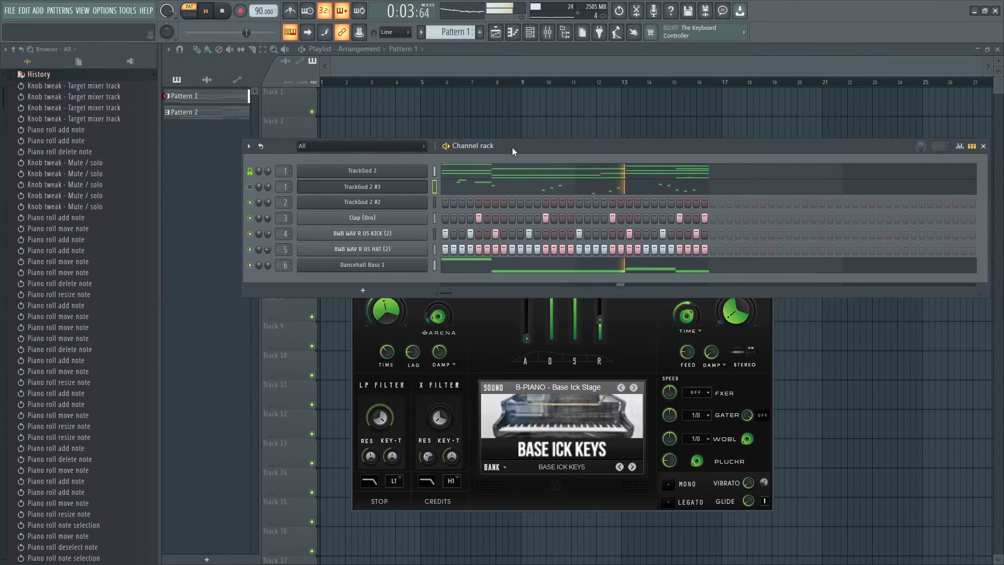
pyautogui.click(251, 187)
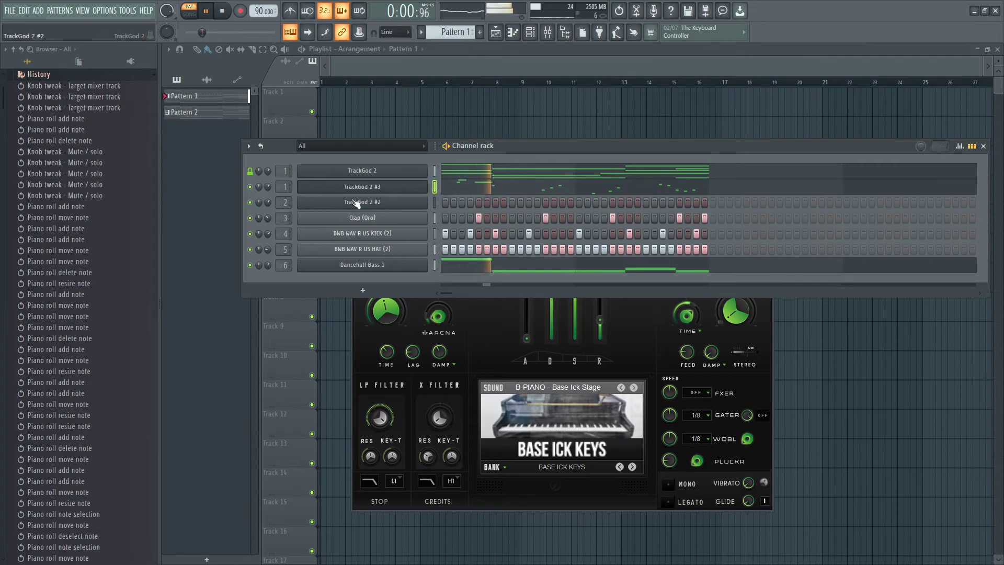
# Step: Open the TrackGod 2 #3 piano roll and play the melody from the start of bar 1
pyautogui.rightClick(373, 191)
pyautogui.click(435, 189)
pyautogui.scroll(-5, 512, 69)
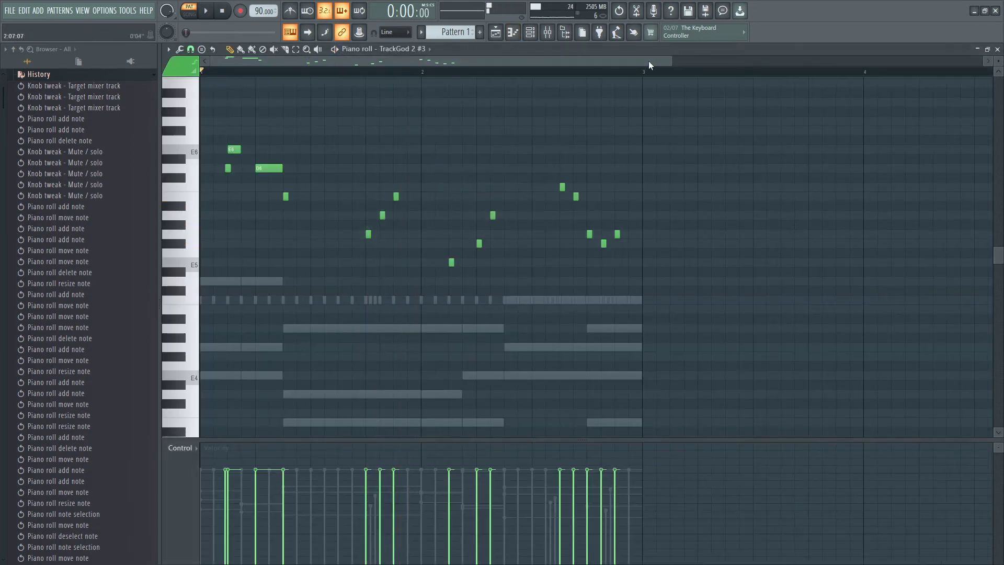
pyautogui.moveTo(669, 58); pyautogui.dragTo(297, 58)
pyautogui.press('space')
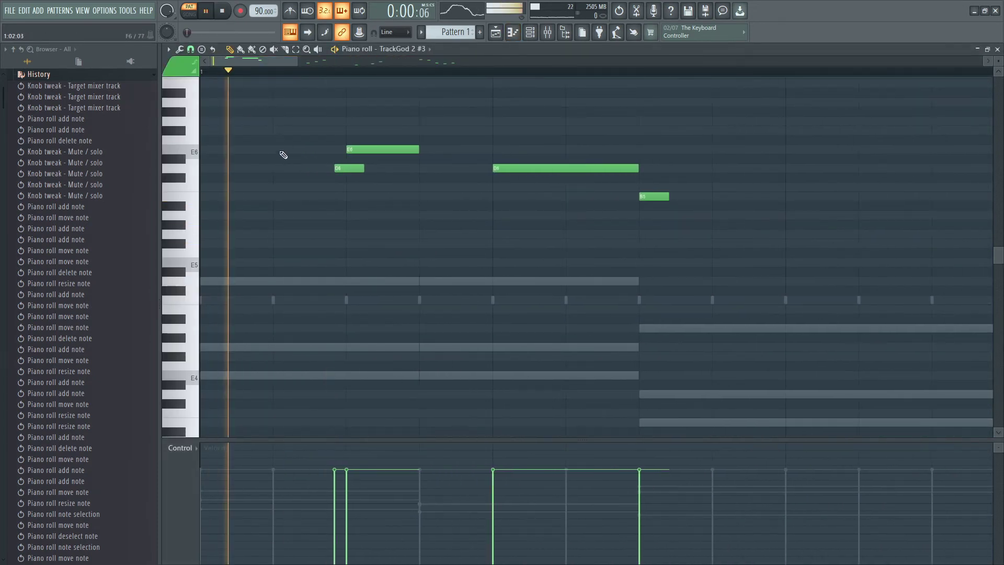
pyautogui.press('space')
pyautogui.scroll(-4, 356, 81)
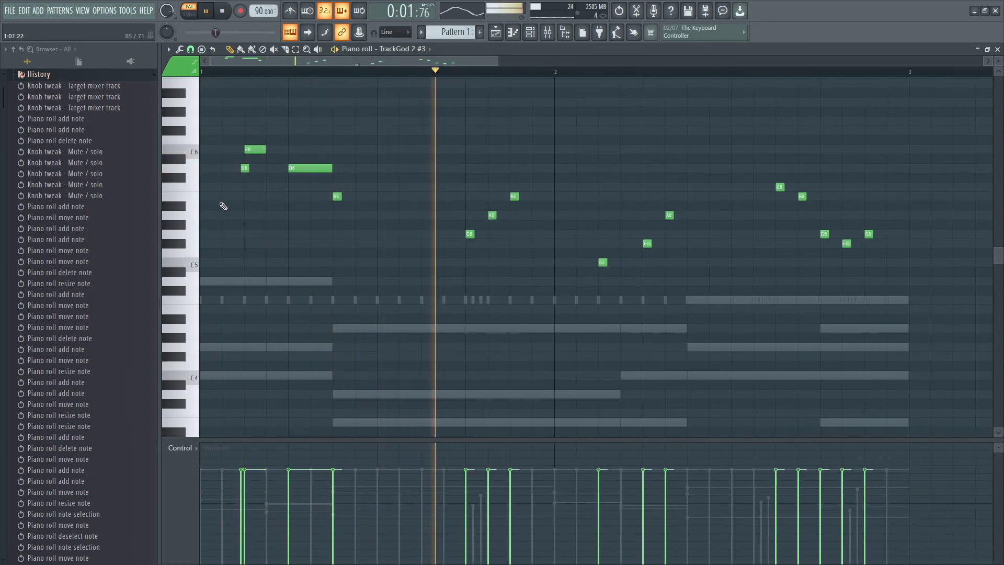
# Step: Try a short A5 at step 1 and a short C6 at step 2 of bar 1 as a lead-in
pyautogui.press('space')
pyautogui.click(201, 215)
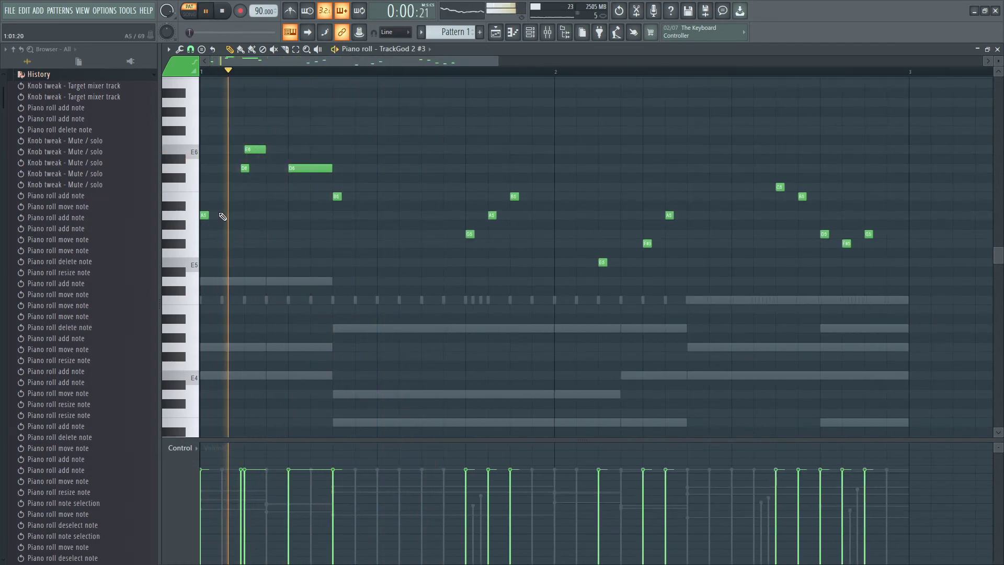
pyautogui.click(225, 197)
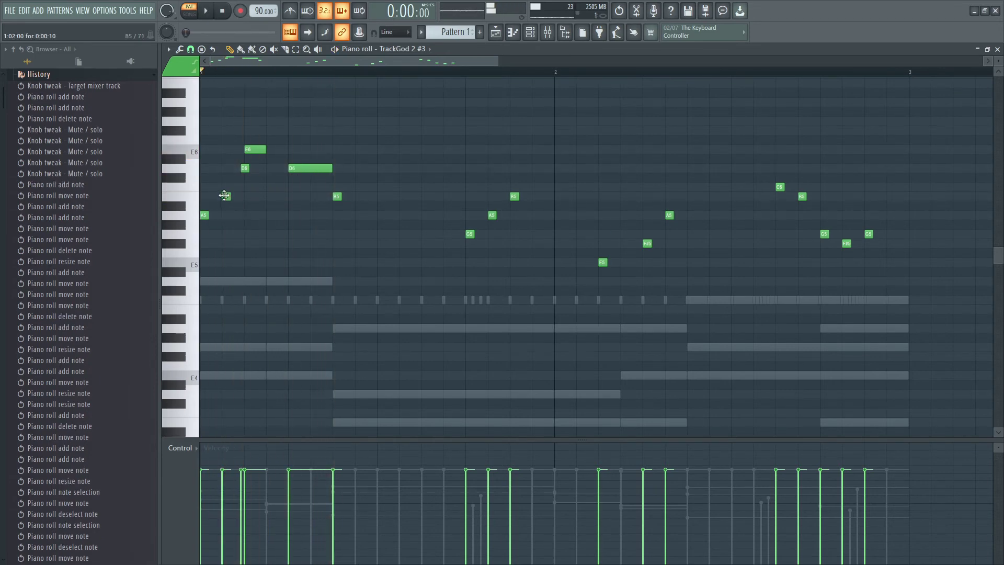
pyautogui.moveTo(225, 196); pyautogui.dragTo(224, 186)
pyautogui.press('space')
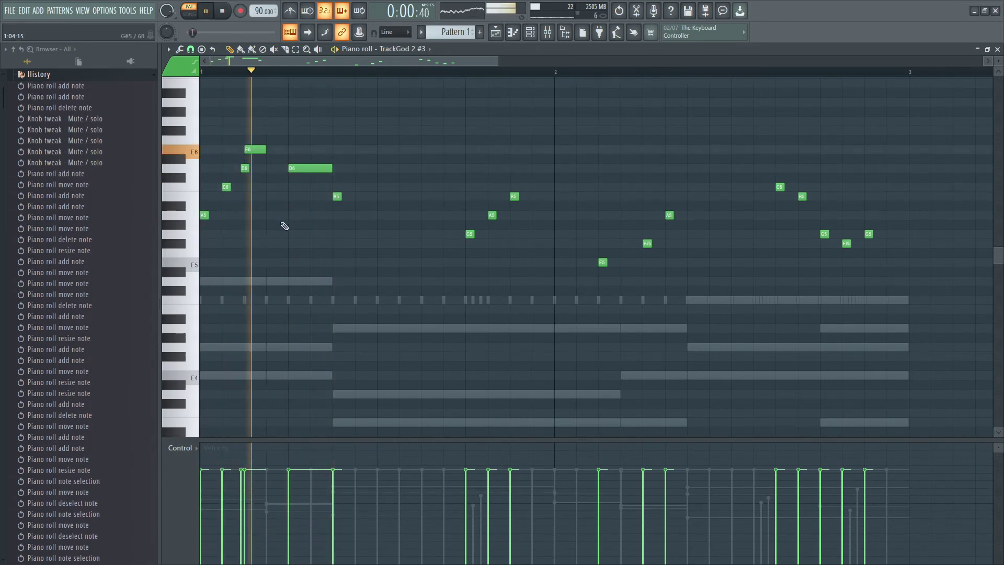
# Step: Delete the A5 at step 1 of bar 1 and replay the opening phrase
pyautogui.rightClick(203, 217)
pyautogui.press('space')
pyautogui.press('space')
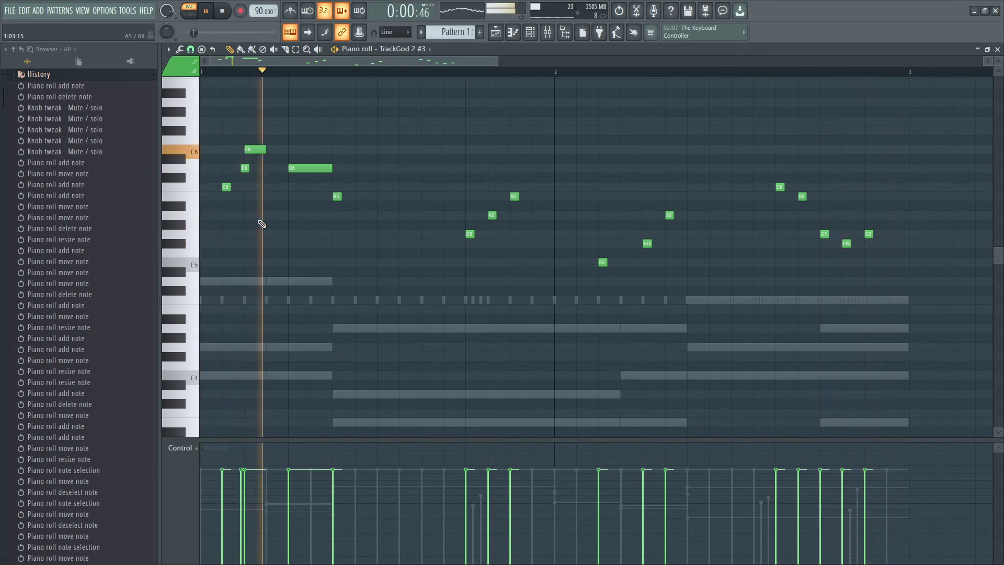
pyautogui.press('space')
pyautogui.press('space')
# Step: Delete the C6 at step 2 of bar 1, listen without it, then put it back and replay the opening
pyautogui.rightClick(224, 189)
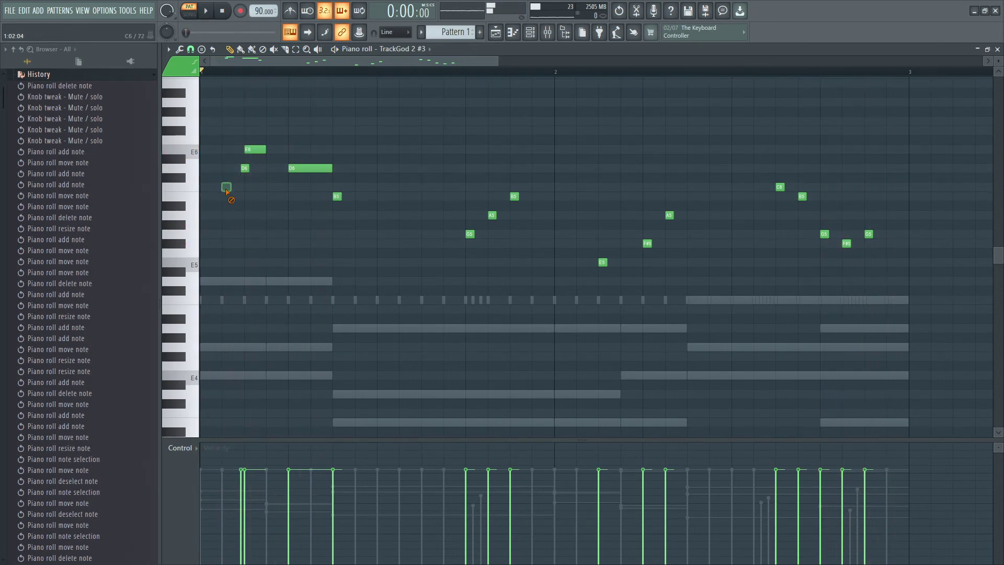
pyautogui.press('space')
pyautogui.press('space')
pyautogui.click(227, 188)
pyautogui.press('space')
pyautogui.press('space')
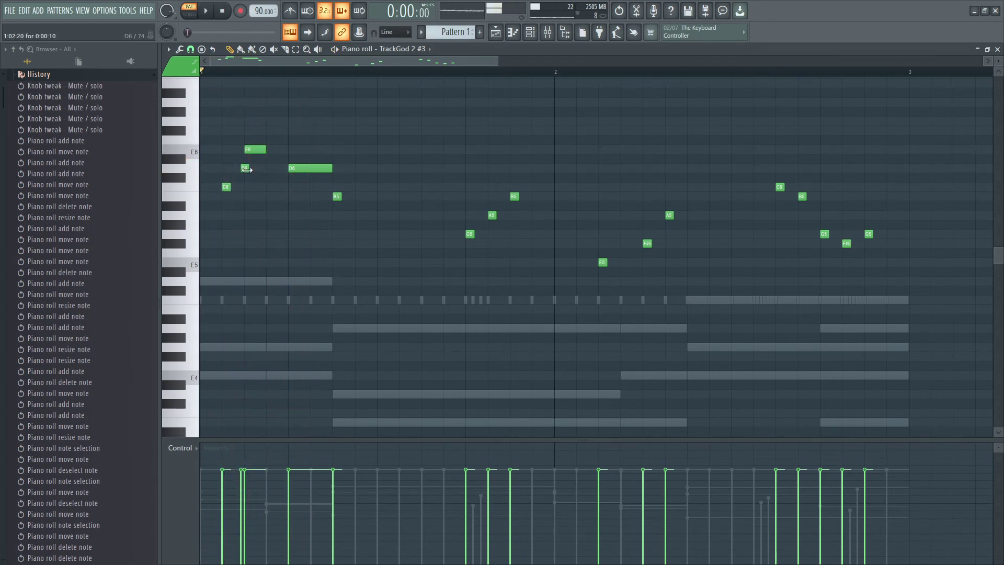
# Step: Delete the short D6 and C6 around the start of bar 1's E6 and extend the E6 to meet the long D6
pyautogui.rightClick(245, 168)
pyautogui.press('space')
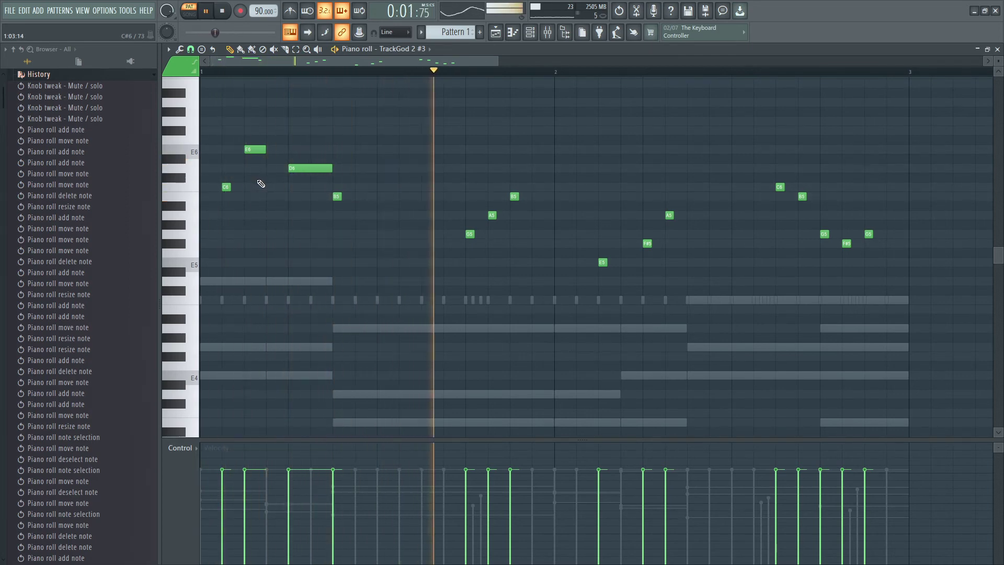
pyautogui.click(327, 169)
pyautogui.moveTo(327, 169)
pyautogui.mouseDown()
pyautogui.moveTo(310, 169)
pyautogui.moveTo(329, 168)
pyautogui.mouseUp()
pyautogui.moveTo(264, 149); pyautogui.dragTo(290, 150)
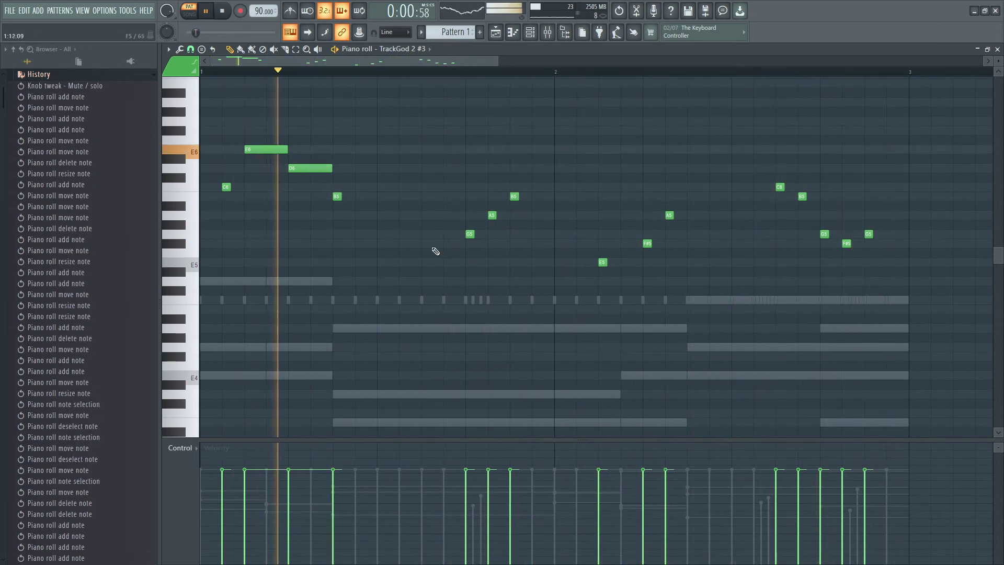
pyautogui.rightClick(227, 187)
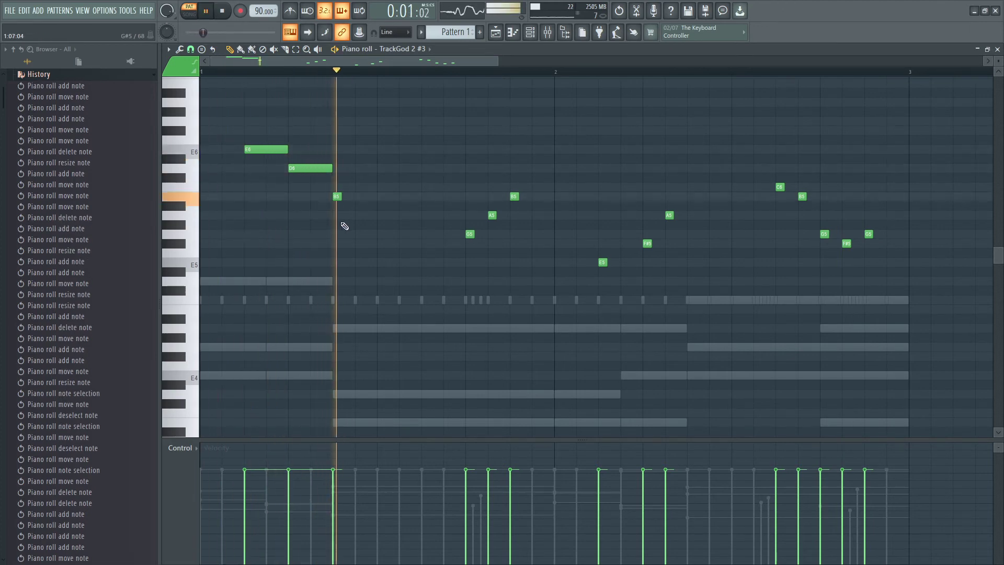
# Step: Lengthen bar 1's B5 at step 7 and bar 2's final G5 to about one and a half steps each
pyautogui.press('space')
pyautogui.moveTo(339, 196); pyautogui.dragTo(378, 196)
pyautogui.press('space')
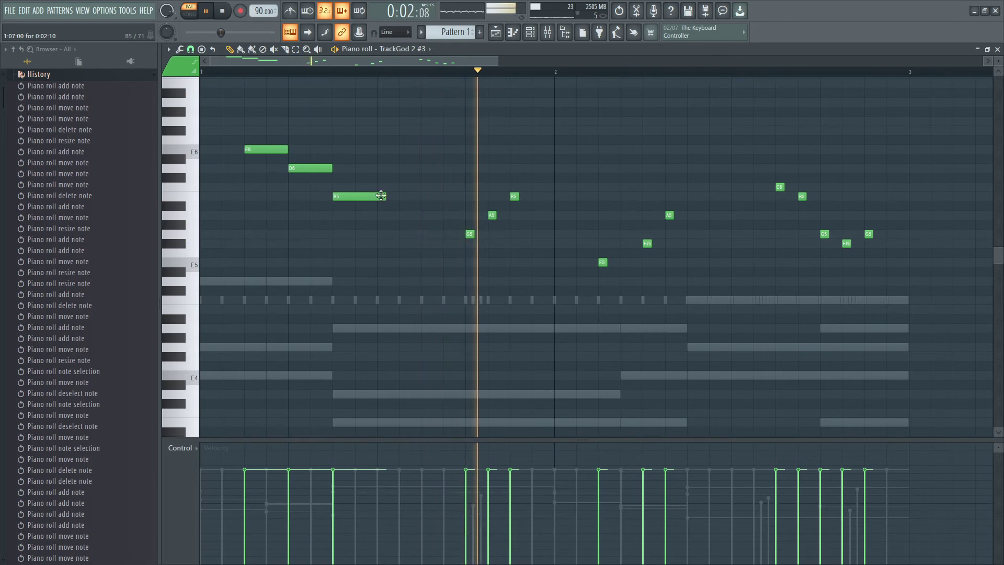
pyautogui.moveTo(380, 197); pyautogui.dragTo(361, 197)
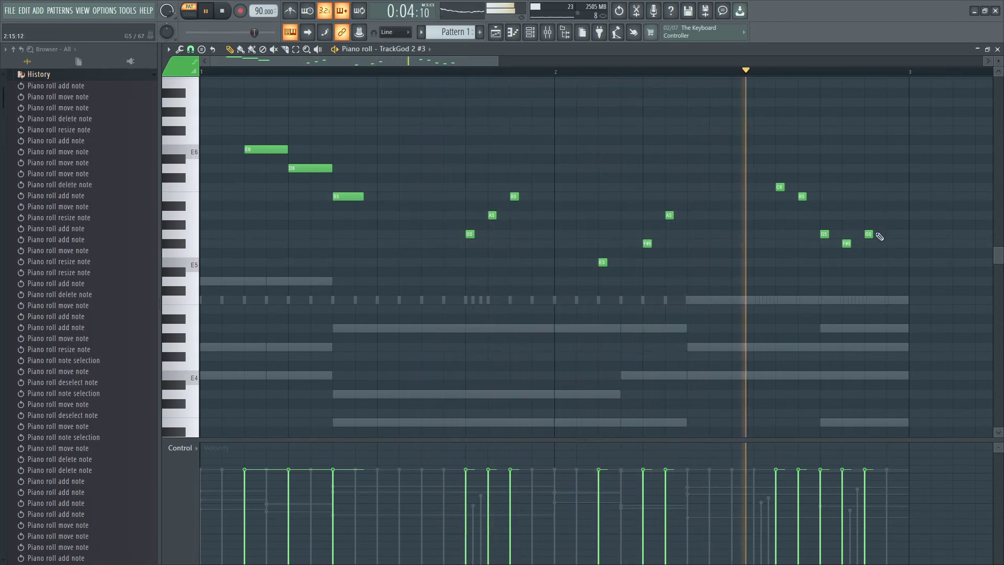
pyautogui.moveTo(872, 234); pyautogui.dragTo(895, 234)
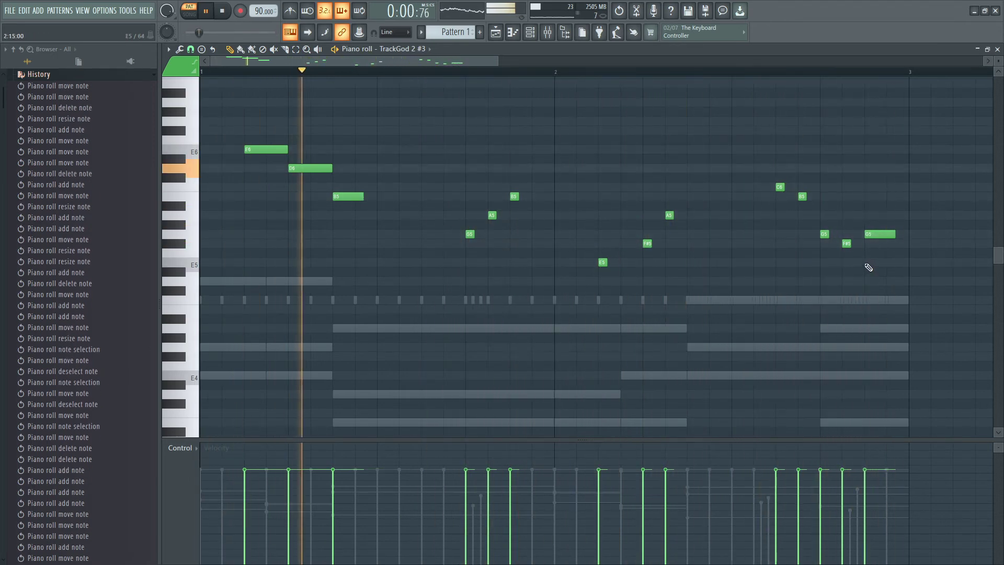
pyautogui.click(997, 49)
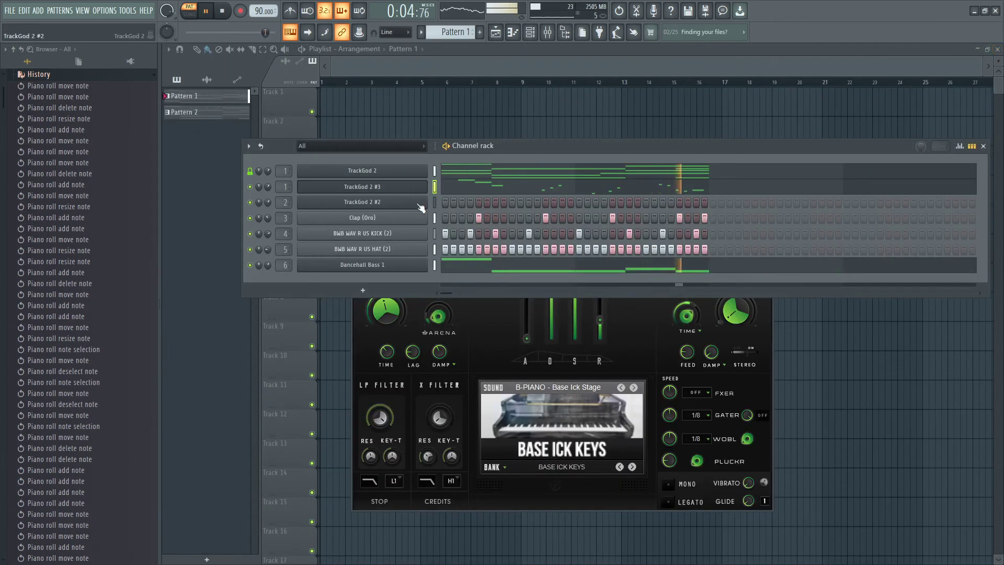
# Step: Reopen the TrackGod 2 #3 piano roll and add a short G5 at step 2 of bar 2, just before the E5
pyautogui.rightClick(393, 189)
pyautogui.click(466, 187)
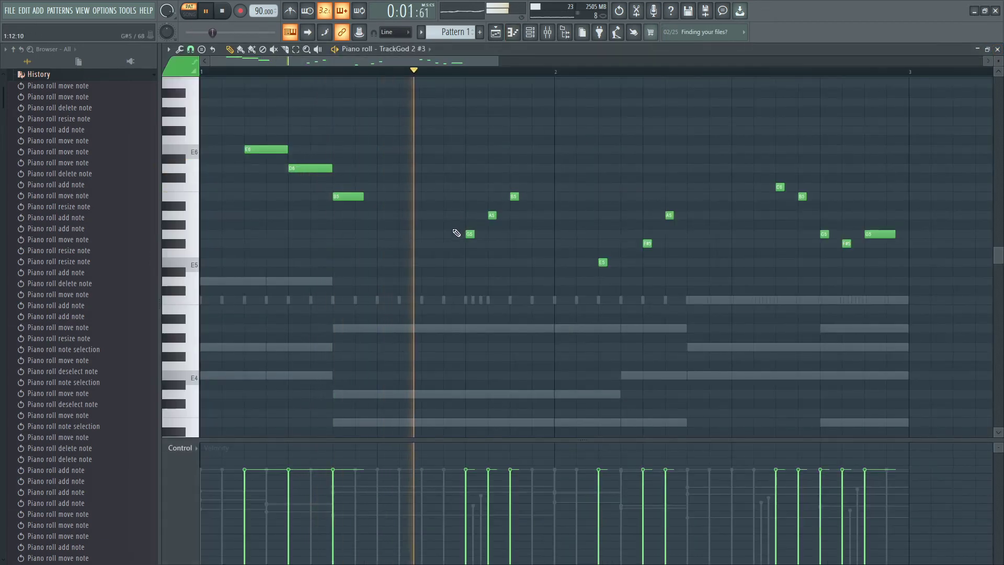
pyautogui.press('space')
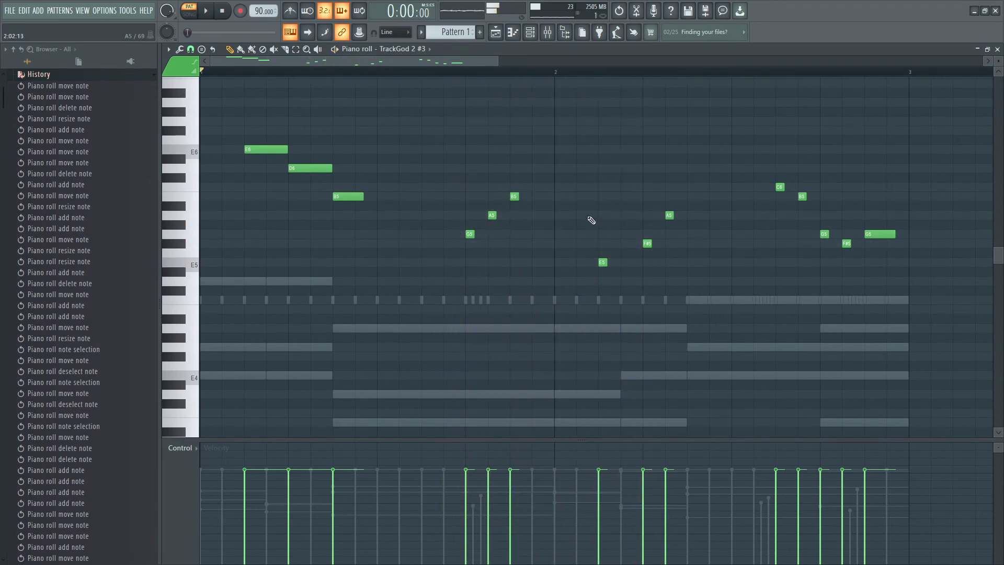
pyautogui.click(589, 216)
pyautogui.press('space')
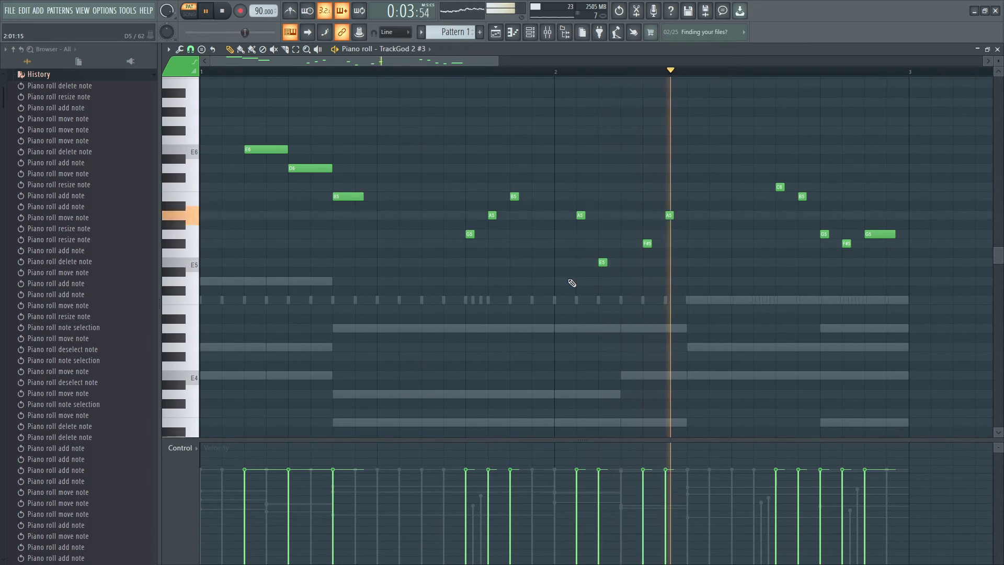
pyautogui.moveTo(582, 216); pyautogui.dragTo(582, 235)
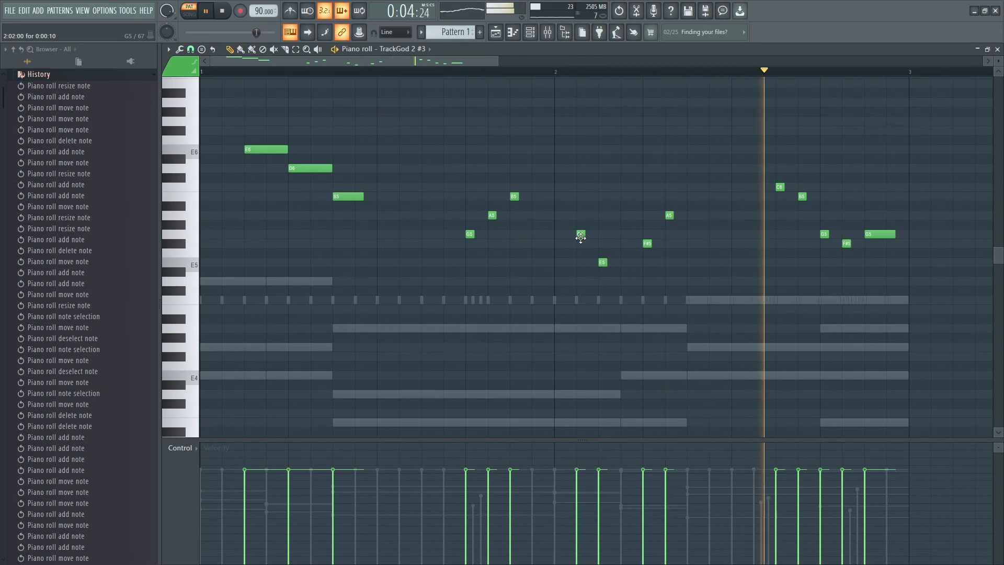
# Step: Close the piano roll and the TrackGod 2 #3 plugin window
pyautogui.click(998, 49)
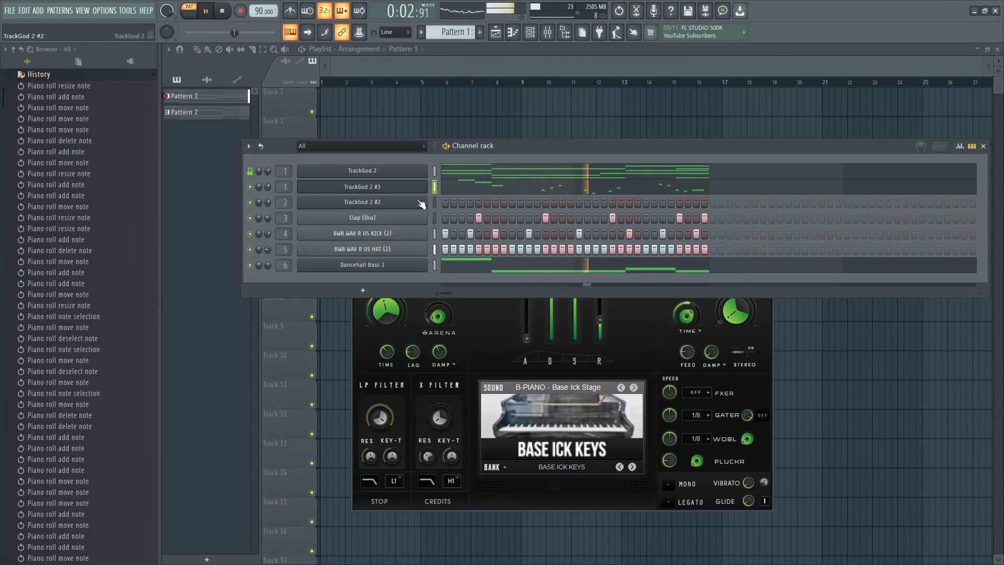
pyautogui.click(454, 310)
pyautogui.click(767, 181)
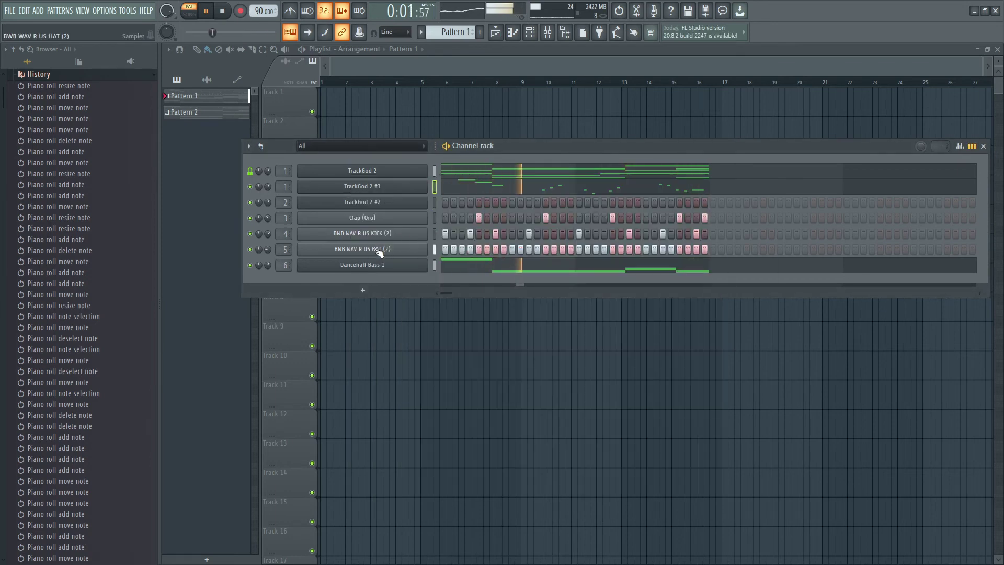
# Step: Save the project as a new song file named loop 15 in the G1 folder
pyautogui.hotkey('ctrl', 'shift', 's')
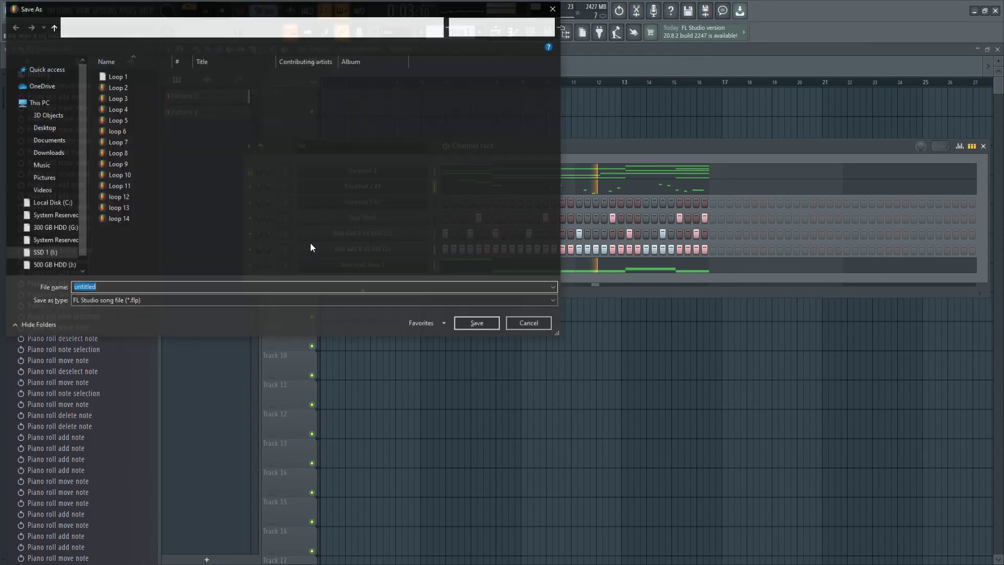
pyautogui.click(118, 218)
pyautogui.doubleClick(121, 289)
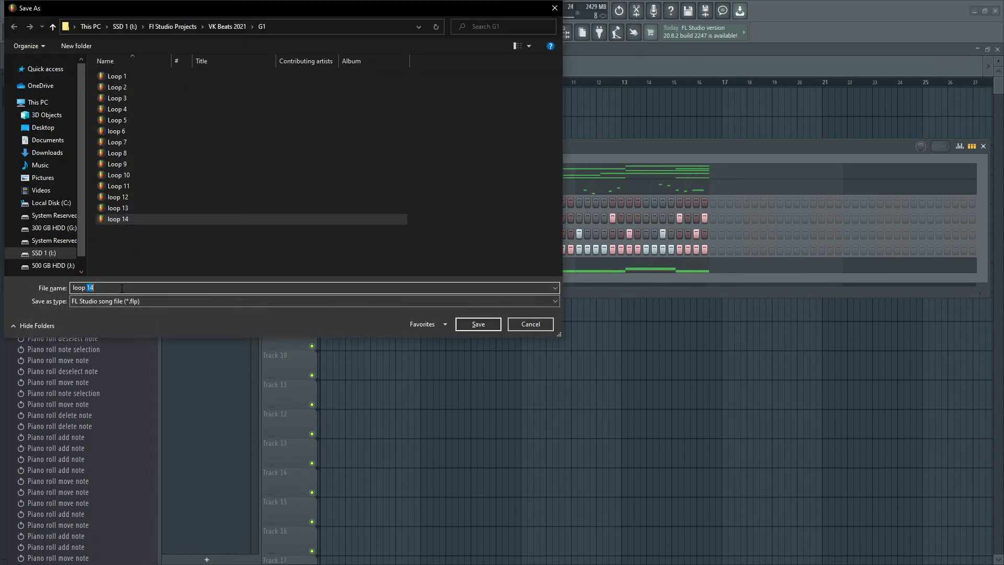
pyautogui.write('15')
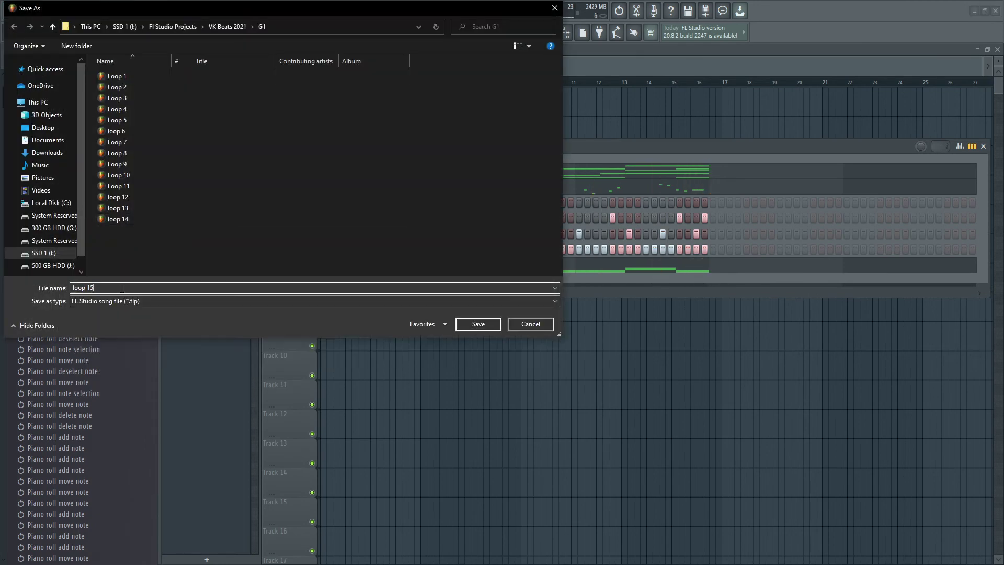
pyautogui.press('Return')
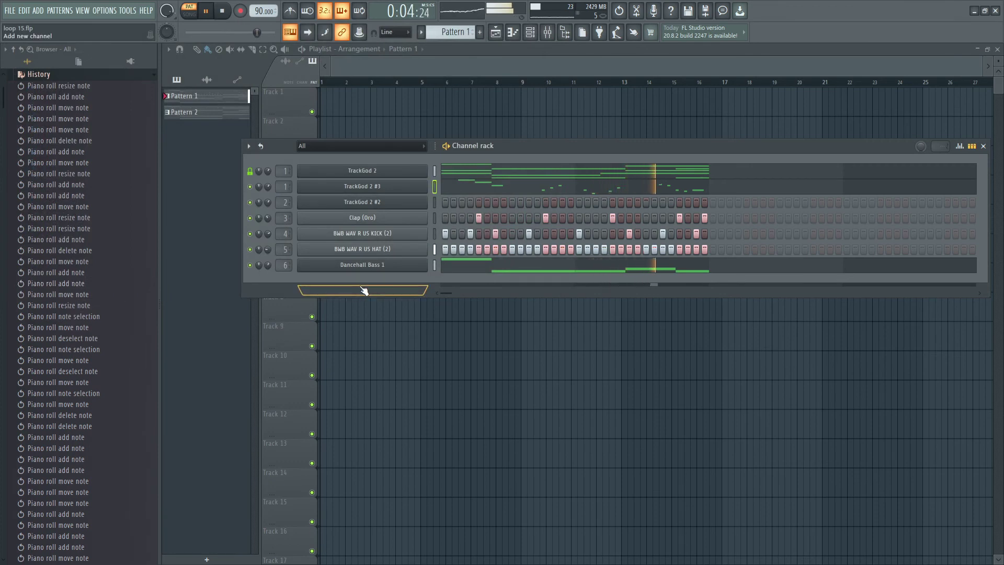
# Step: Move the TrackGod 2 #3 channel to the bottom of the channel rack and route it to mixer track 7
pyautogui.moveTo(578, 148); pyautogui.dragTo(573, 163)
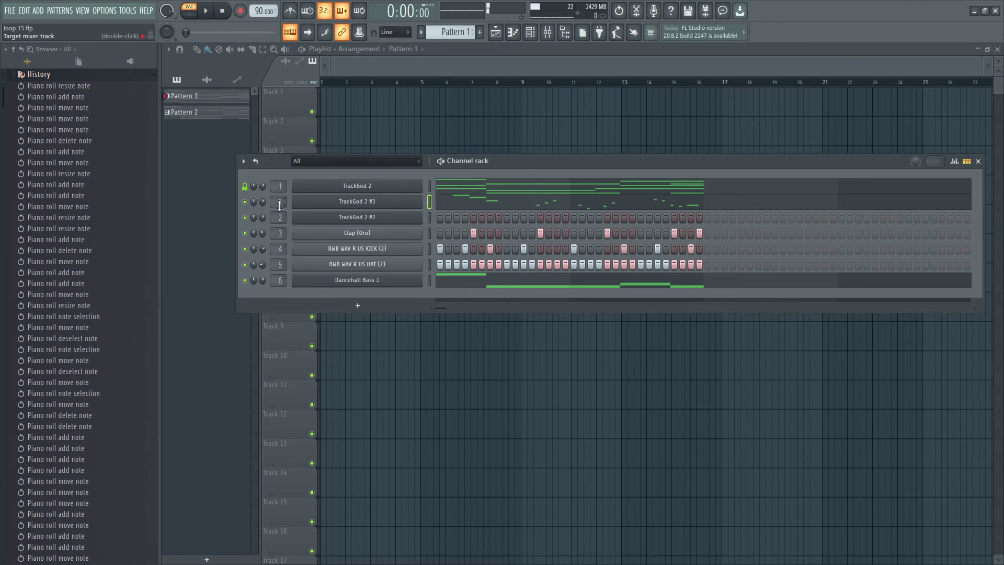
pyautogui.click(428, 201)
pyautogui.hotkey('alt', 'Down')
pyautogui.hotkey('alt', 'Down')
pyautogui.hotkey('alt', 'Down')
pyautogui.hotkey('alt', 'Down')
pyautogui.hotkey('alt', 'Down')
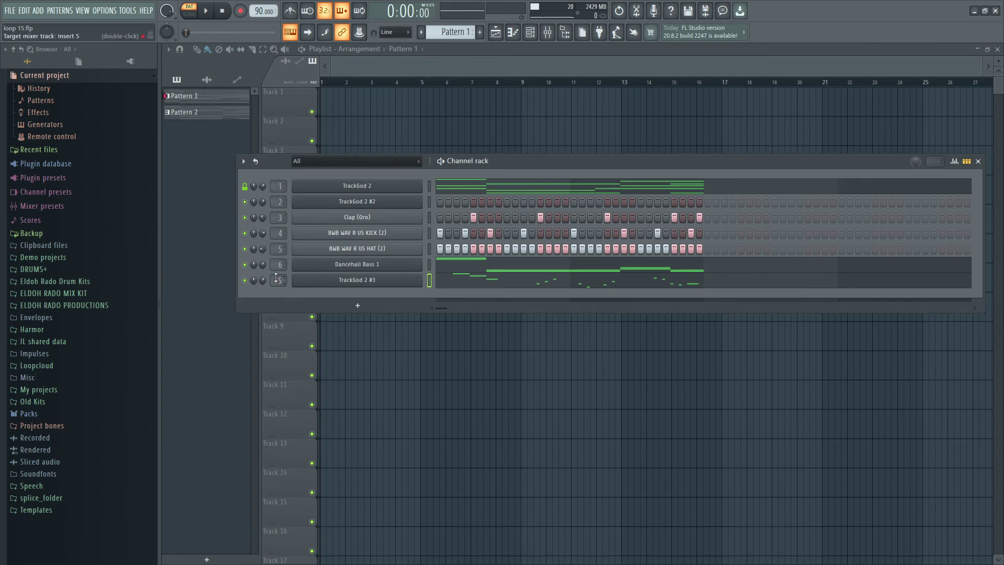
# Step: Open the mixer, copy Insert 1's Fruity Love Philter with its settings onto Insert 7, and close the effect window
pyautogui.click(545, 34)
pyautogui.click(346, 118)
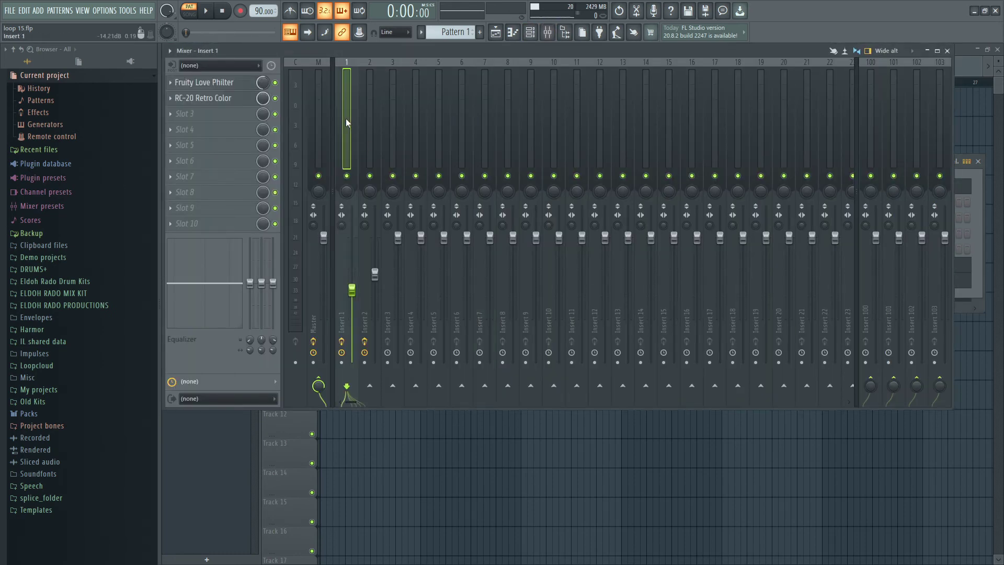
pyautogui.click(172, 85)
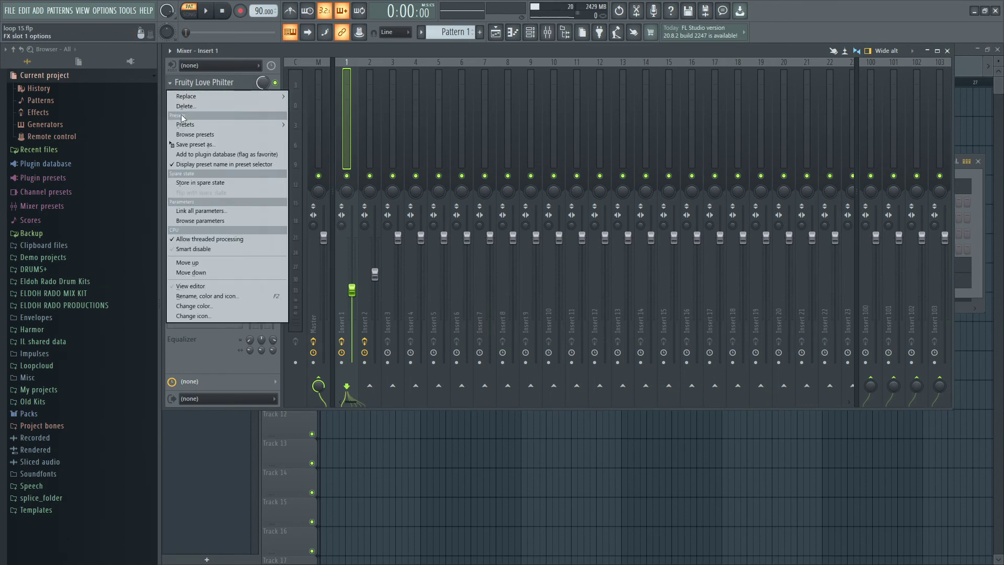
pyautogui.moveTo(186, 143); pyautogui.dragTo(481, 90)
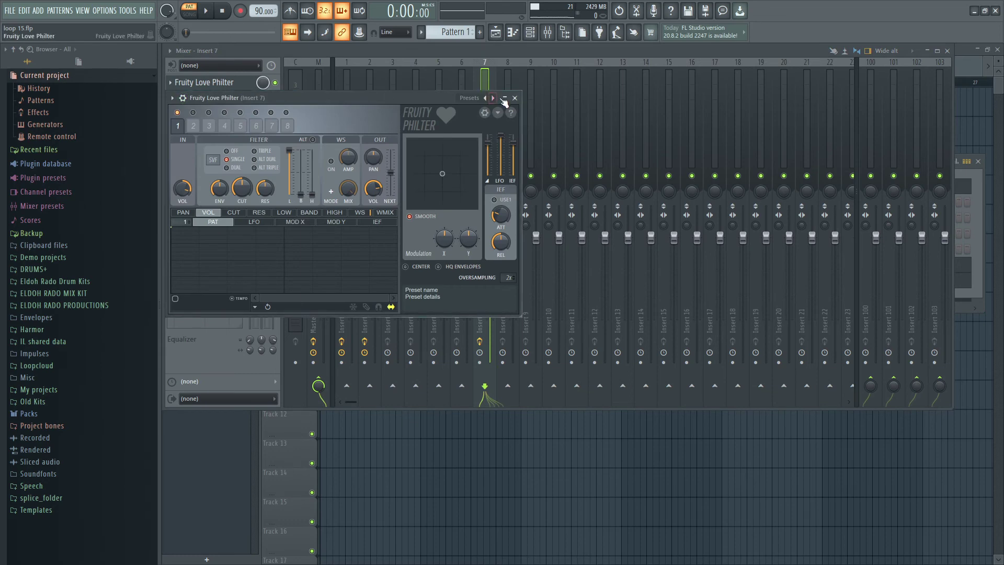
pyautogui.click(515, 99)
# Step: Copy Insert 1's RC-20 Retro Color effect with its settings onto Insert 7 and briefly play the beat
pyautogui.click(346, 98)
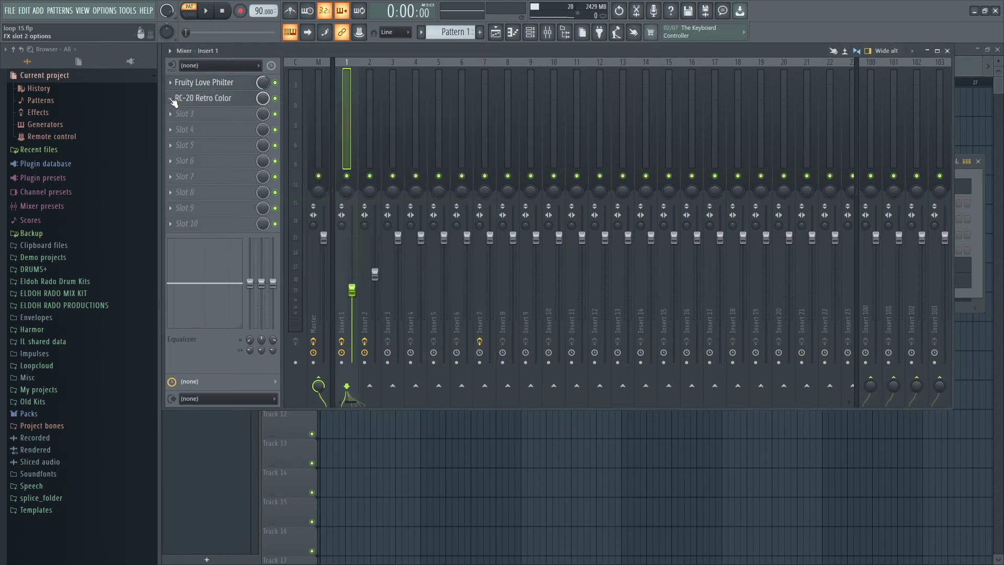
pyautogui.click(172, 99)
pyautogui.moveTo(196, 161); pyautogui.dragTo(483, 105)
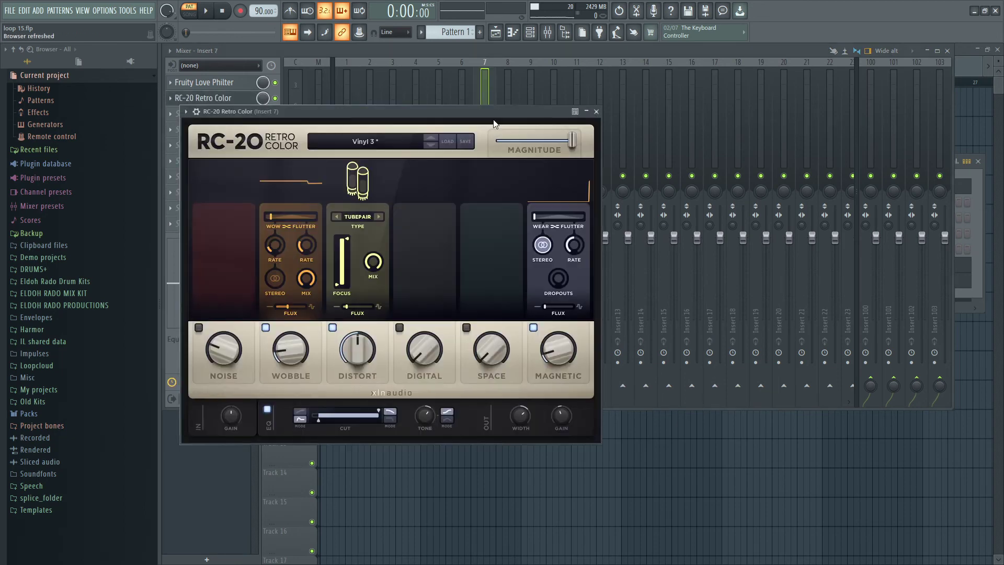
pyautogui.click(596, 108)
pyautogui.press('space')
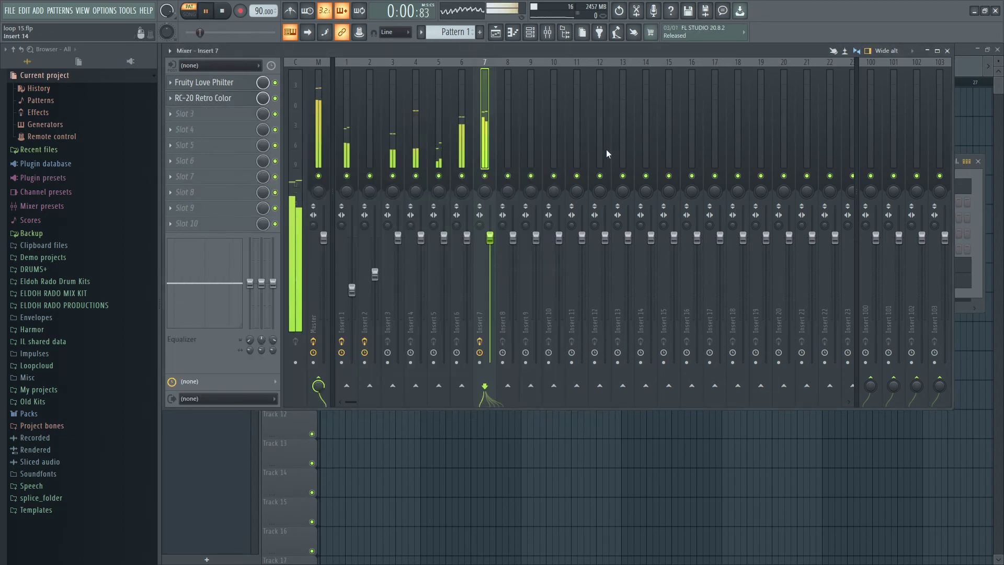
pyautogui.press('space')
# Step: Copy Insert 1's fader volume to Insert 7 and close the mixer
pyautogui.rightClick(352, 289)
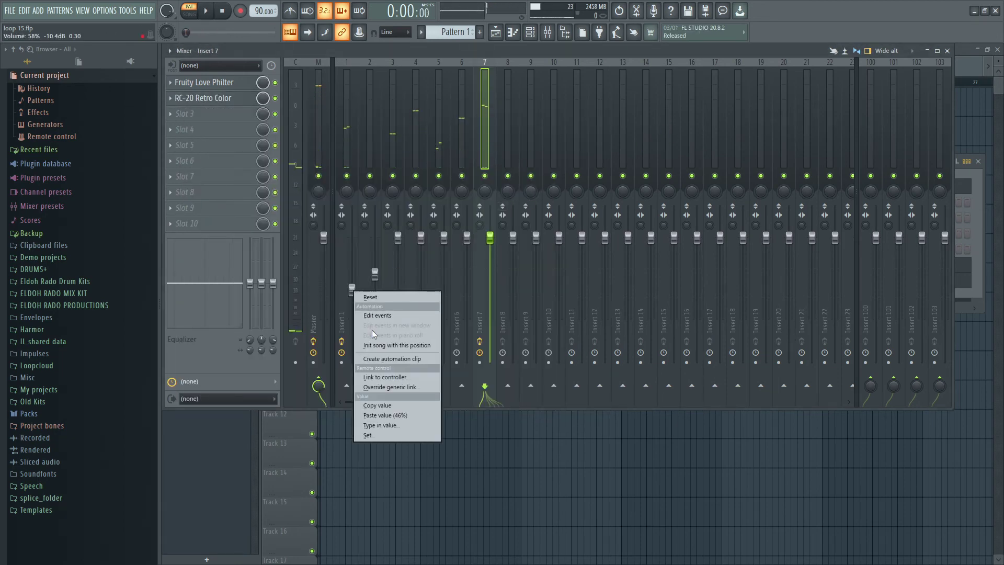
pyautogui.click(388, 403)
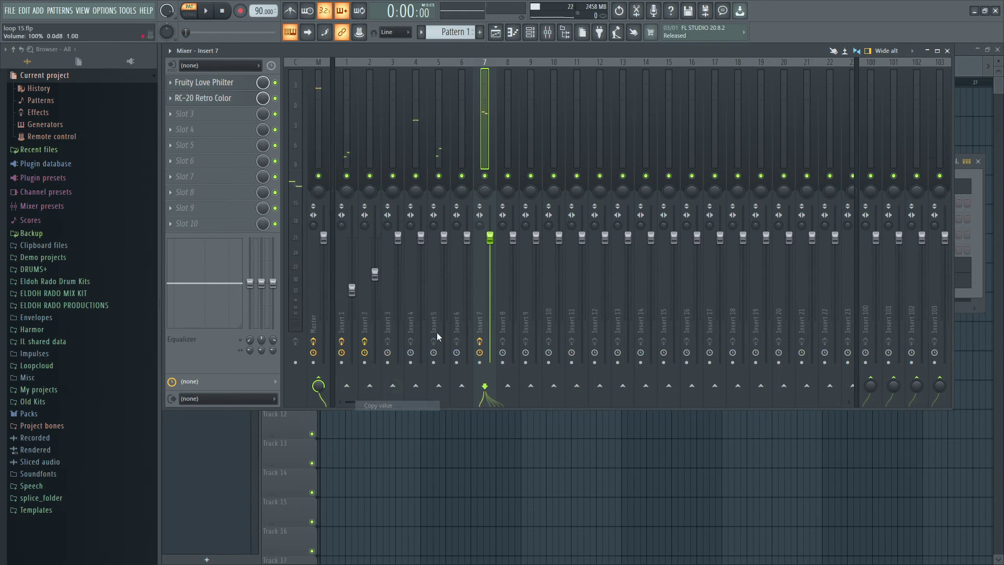
pyautogui.rightClick(489, 239)
pyautogui.click(520, 366)
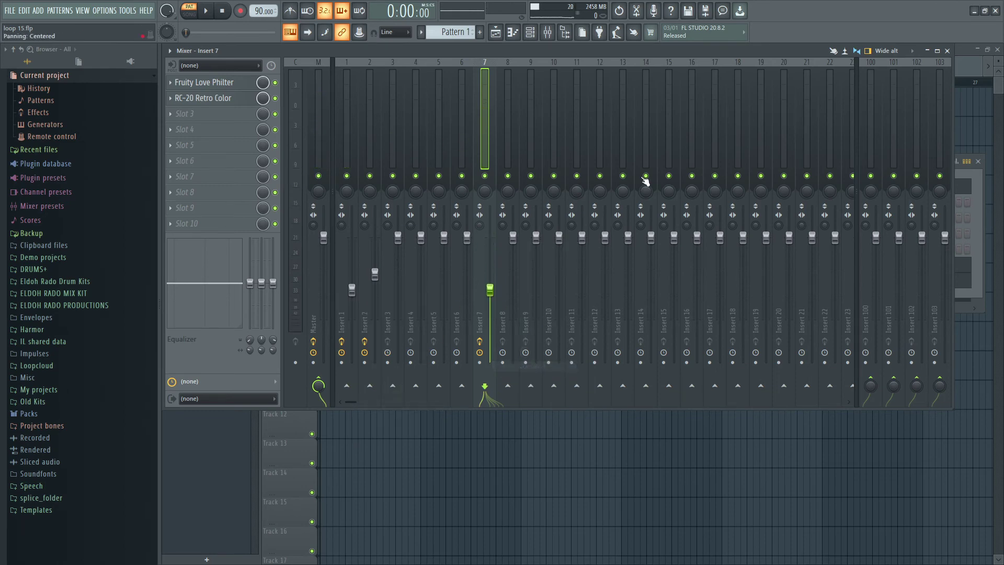
pyautogui.press('space')
pyautogui.click(947, 51)
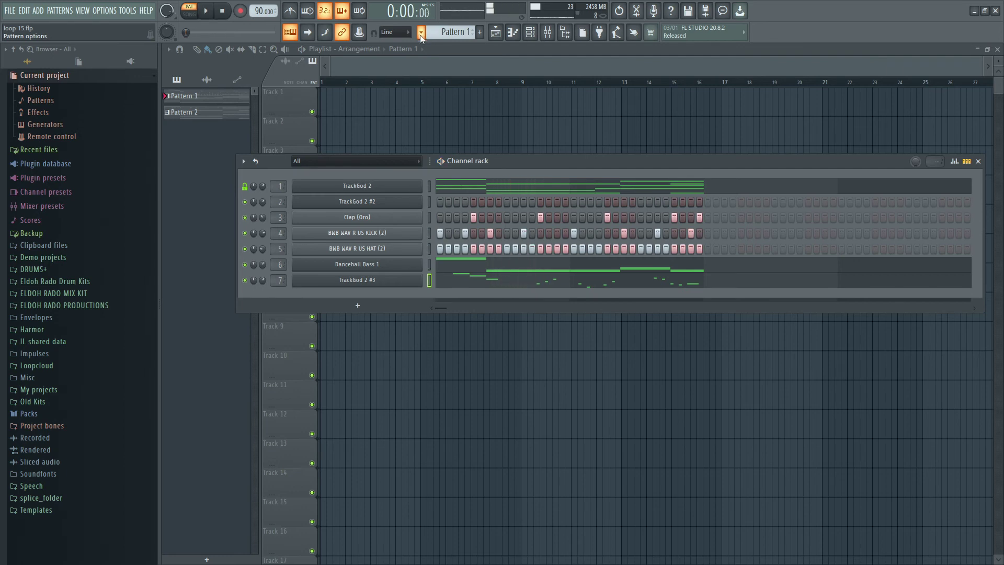
# Step: Split Pattern 1 by channel into separate patterns and switch to Pattern 7
pyautogui.click(421, 34)
pyautogui.click(500, 200)
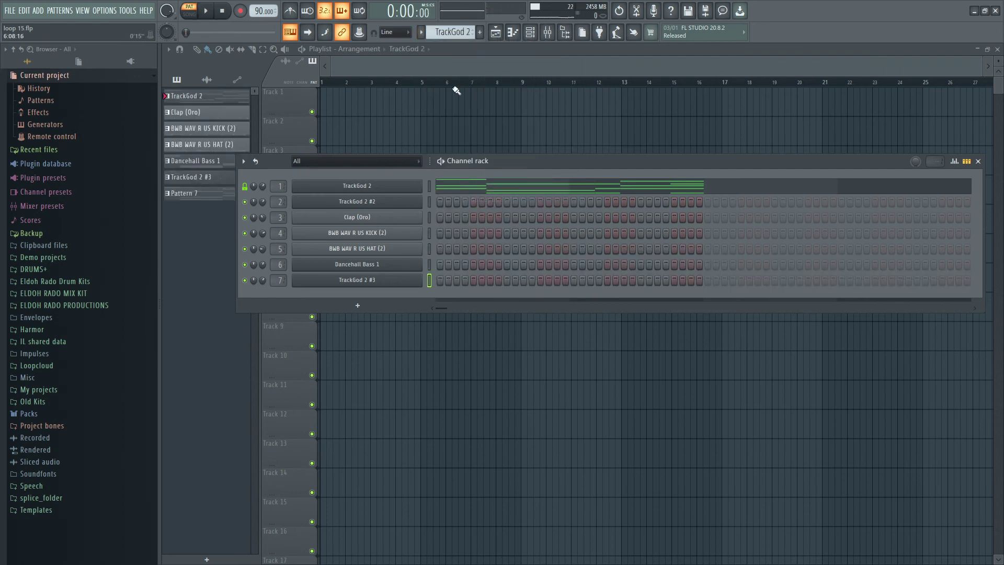
pyautogui.click(421, 32)
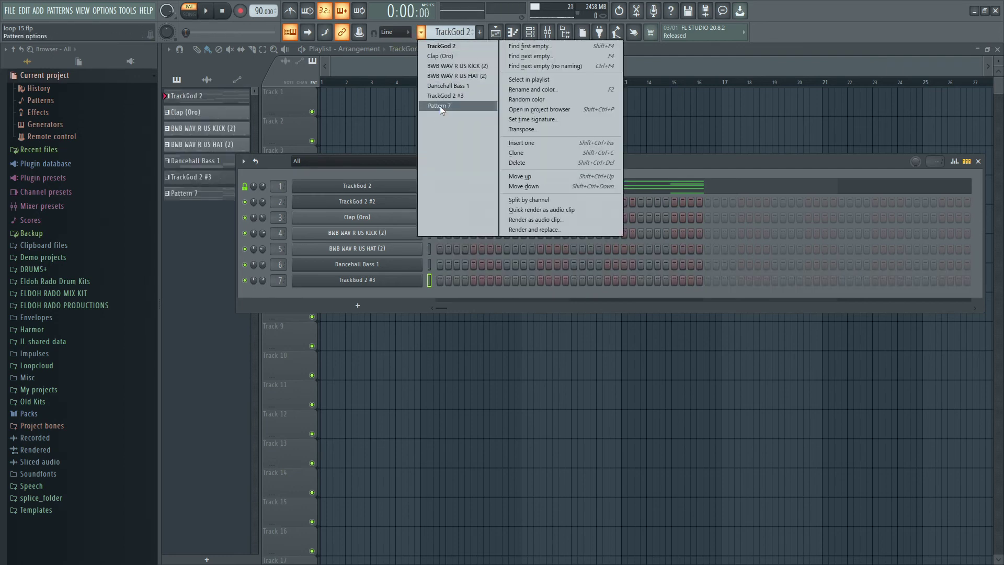
pyautogui.click(440, 106)
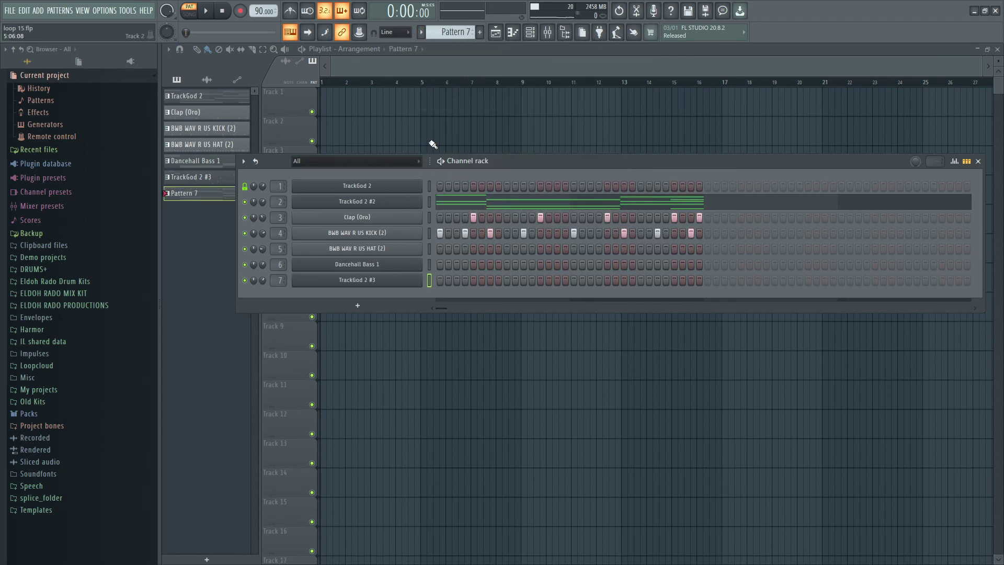
# Step: Cut the Clap (Oro) and kick steps out of Pattern 7, keeping its TrackGod 2 #2 notes, and close the channel rack
pyautogui.rightClick(420, 200)
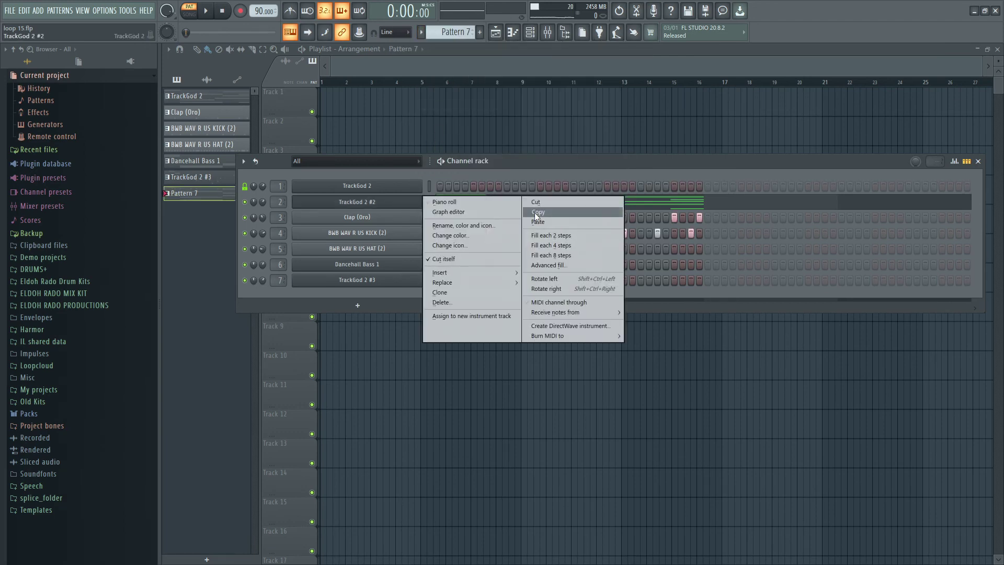
pyautogui.click(519, 164)
pyautogui.rightClick(419, 215)
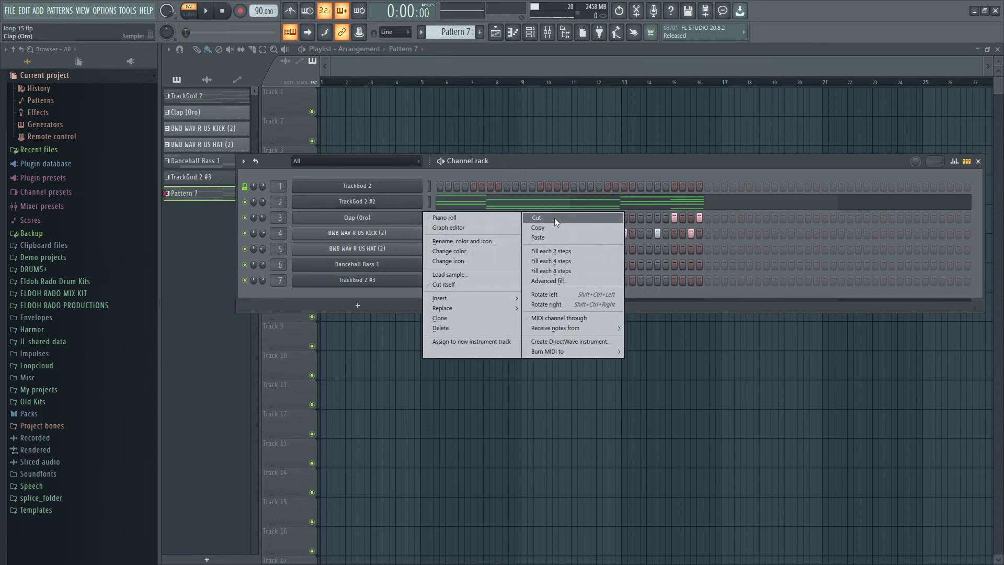
pyautogui.click(555, 217)
pyautogui.rightClick(420, 231)
pyautogui.click(524, 234)
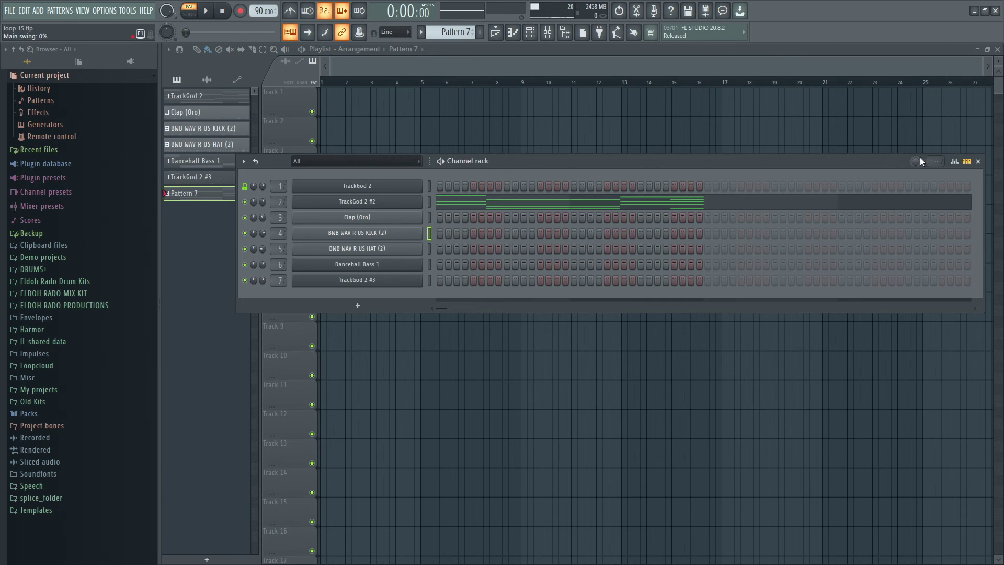
pyautogui.click(978, 162)
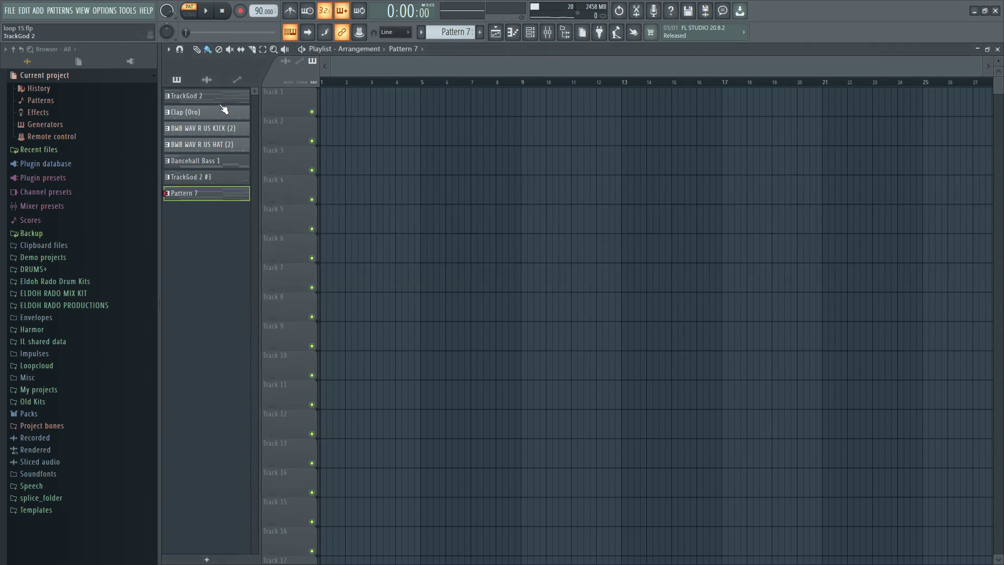
# Step: Select all seven patterns in the picker and place them on playlist tracks 1 to 7 starting at bar 1
pyautogui.keyDown('shift'); pyautogui.click(210, 200); pyautogui.keyUp('shift')
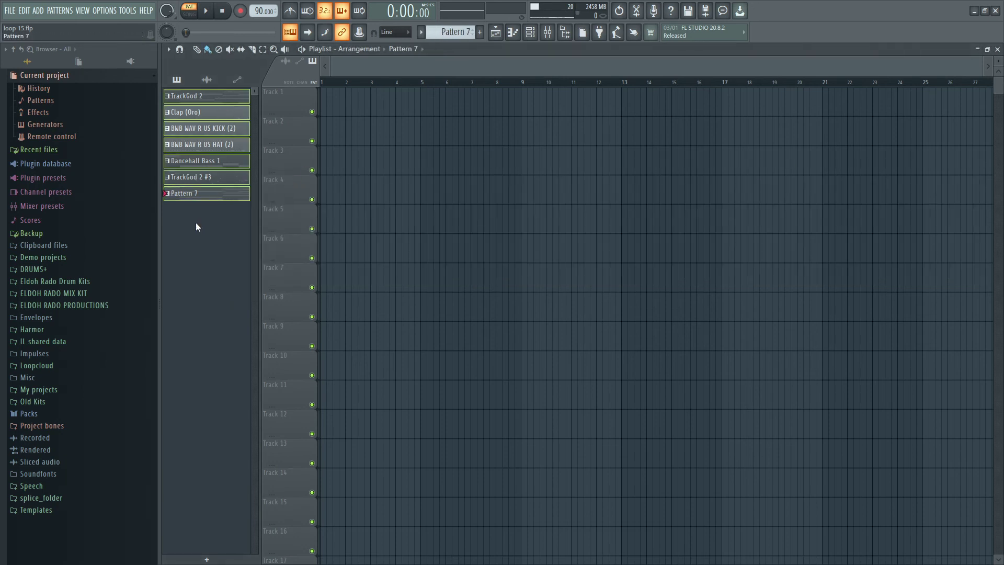
pyautogui.moveTo(259, 201); pyautogui.dragTo(282, 200)
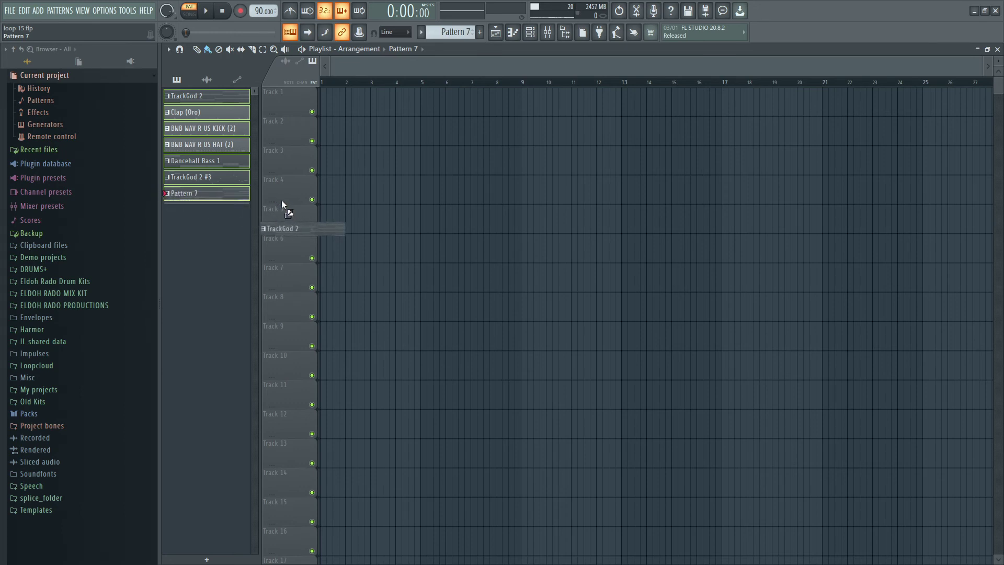
pyautogui.moveTo(215, 121); pyautogui.dragTo(293, 106)
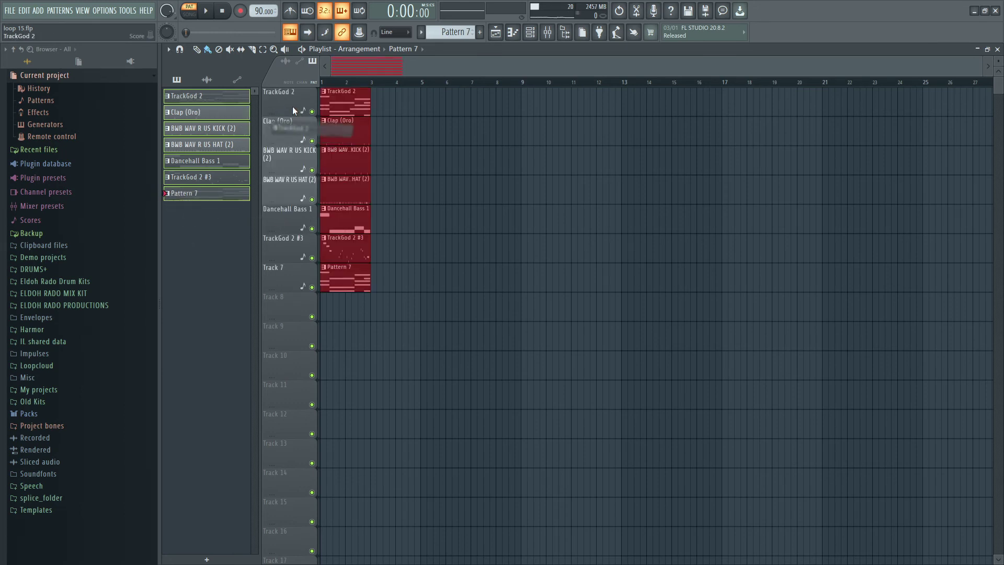
pyautogui.rightClick(390, 217)
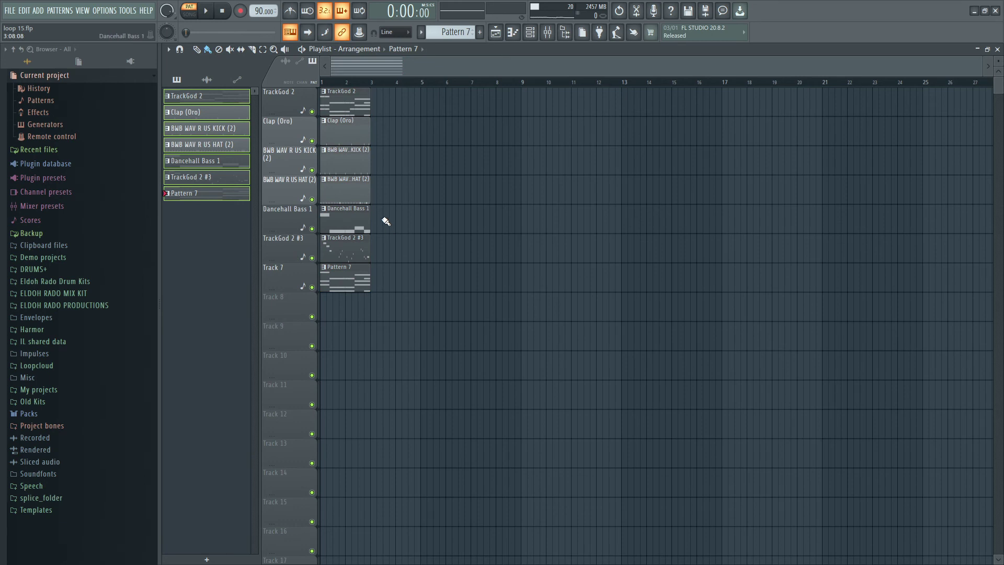
# Step: Select all seven playlist clips and duplicate them repeatedly until the arrangement reaches bar 25
pyautogui.moveTo(402, 313); pyautogui.dragTo(332, 102)
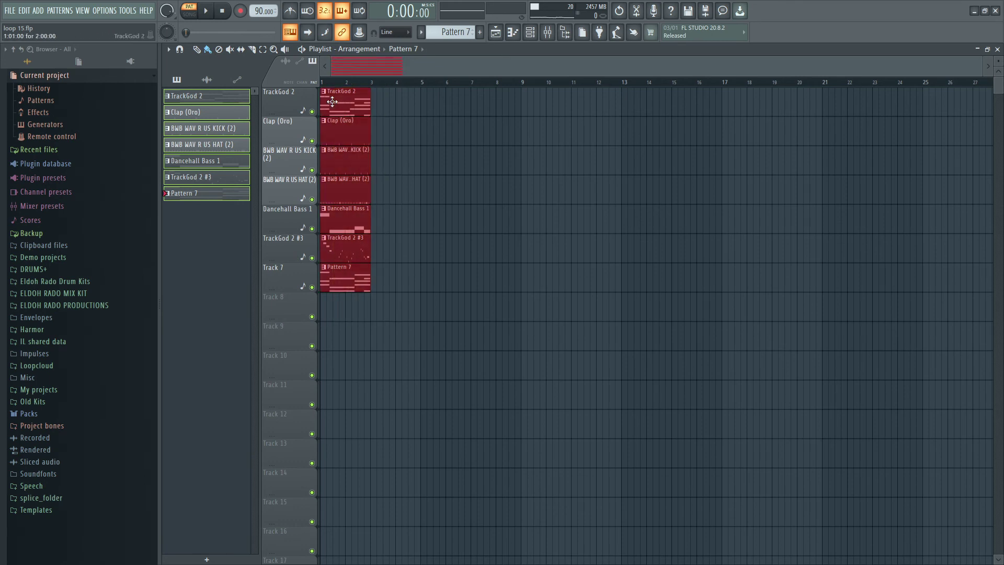
pyautogui.hotkey('ctrl', 'b')
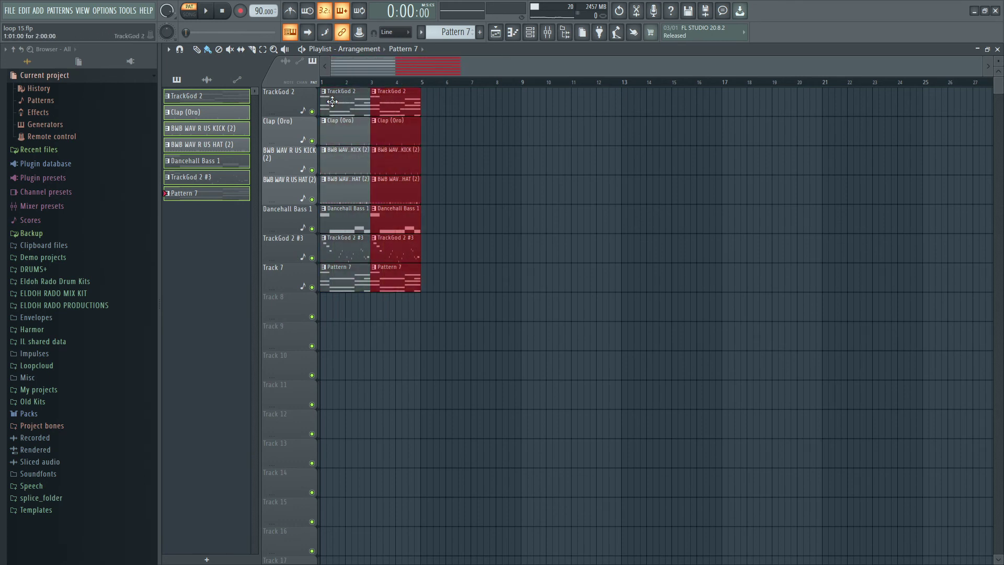
pyautogui.hotkey('ctrl', 'b')
pyautogui.hotkey('ctrl', 'b')
pyautogui.hotkey('ctrl', 'b')
pyautogui.hotkey('ctrl', 'b')
pyautogui.hotkey('ctrl', 'b')
pyautogui.hotkey('ctrl', 'b')
pyautogui.hotkey('ctrl', 'b')
pyautogui.hotkey('ctrl', 'b')
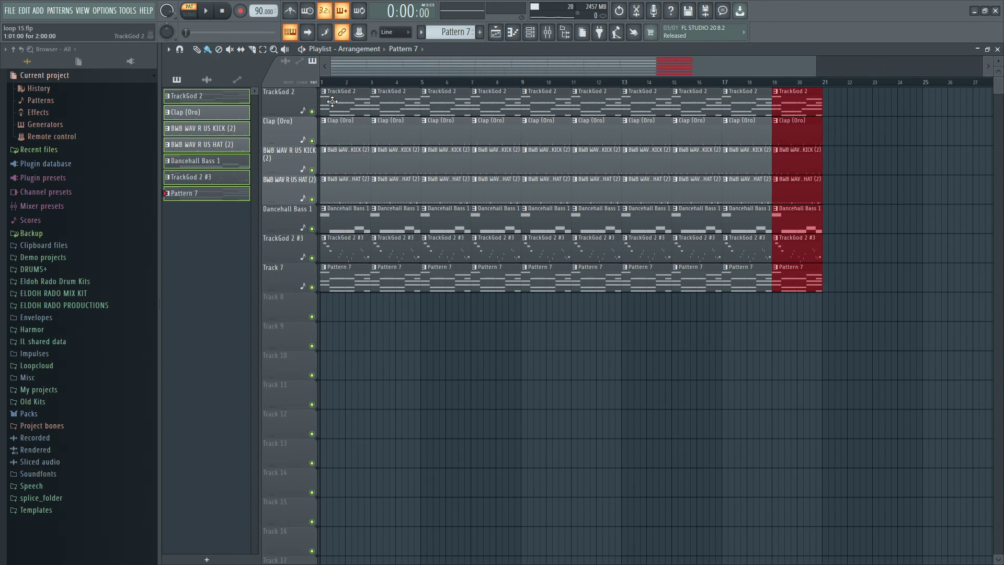
pyautogui.hotkey('ctrl', 'b')
pyautogui.hotkey('ctrl', 'b')
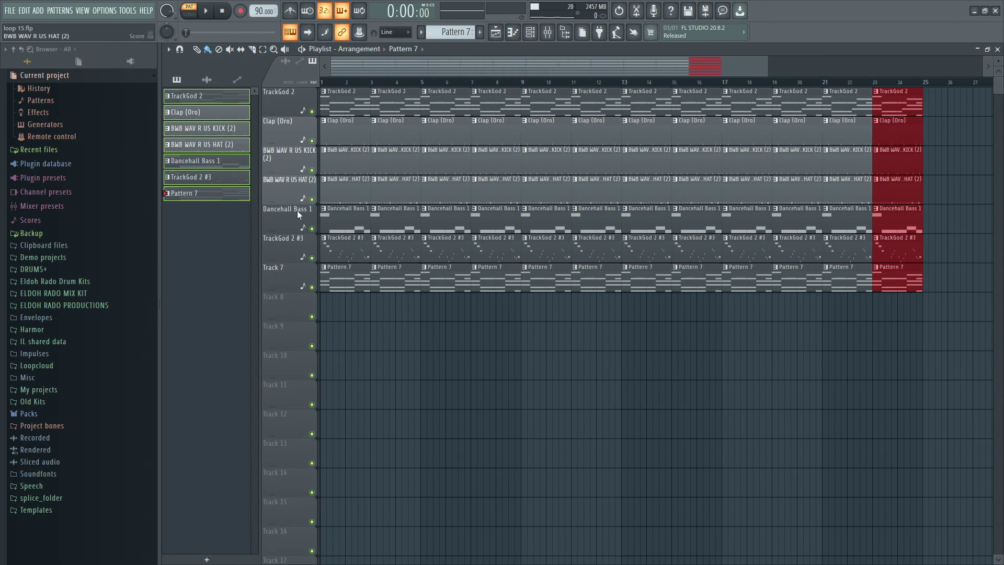
# Step: Delete the first two Pattern 7 clips and the first two Dancehall Bass 1 clips from bars 1 to 4
pyautogui.rightClick(394, 285)
pyautogui.rightClick(345, 282)
pyautogui.rightClick(392, 224)
pyautogui.rightClick(353, 226)
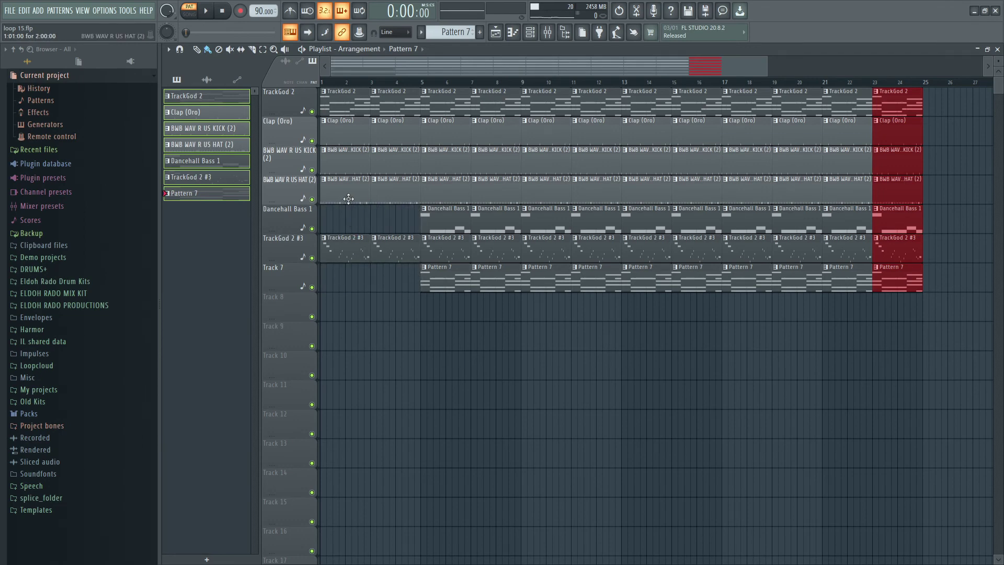
# Step: Delete the clap, kick, hat and TrackGod 2 #3 clips from bars 1 and 2
pyautogui.rightClick(346, 134)
pyautogui.rightClick(346, 165)
pyautogui.rightClick(346, 196)
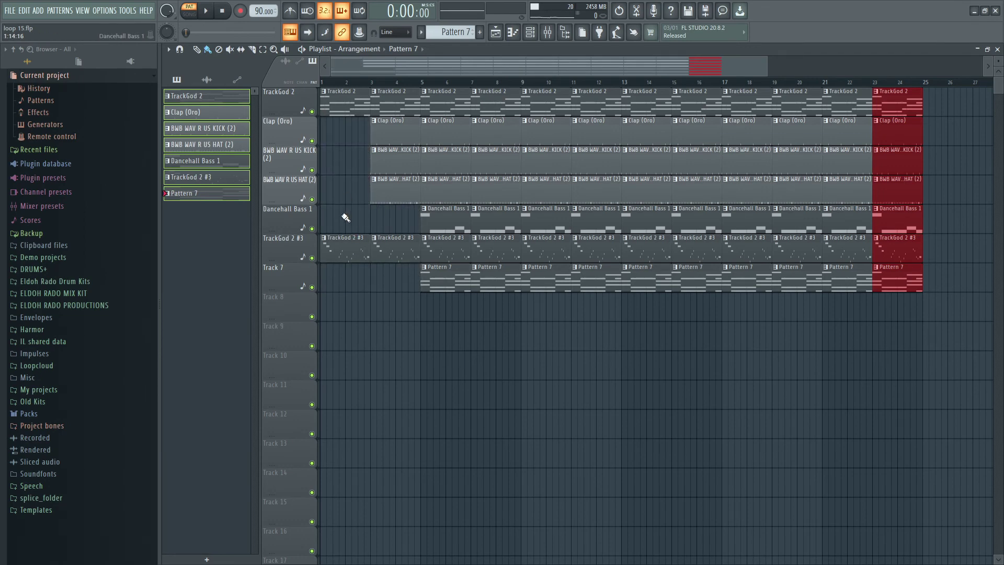
pyautogui.rightClick(343, 245)
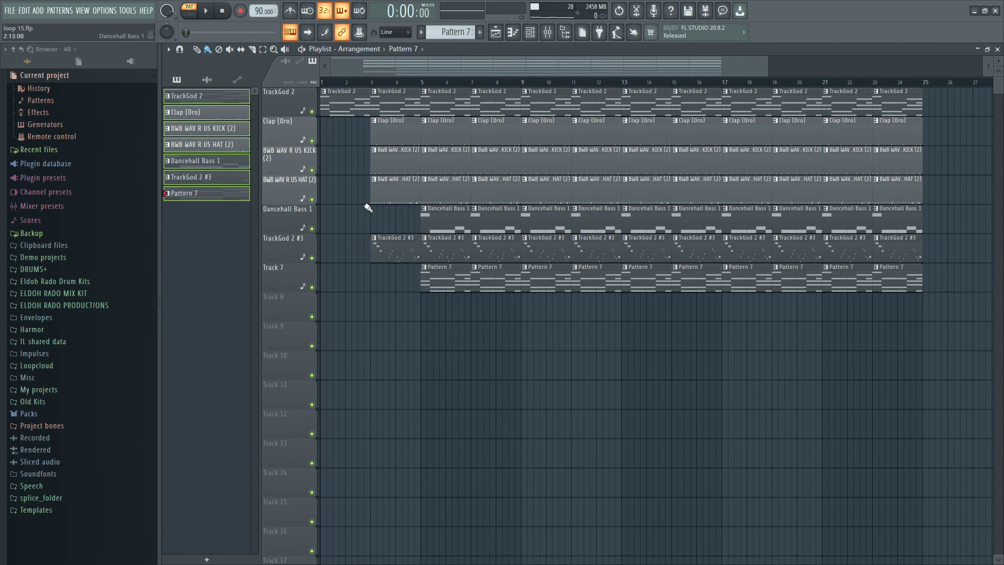
# Step: Put two Pattern 7 clips back on Track 7 in bars 1 to 4 and delete the TrackGod 2 clips there
pyautogui.moveTo(500, 321); pyautogui.dragTo(333, 279)
pyautogui.rightClick(404, 103)
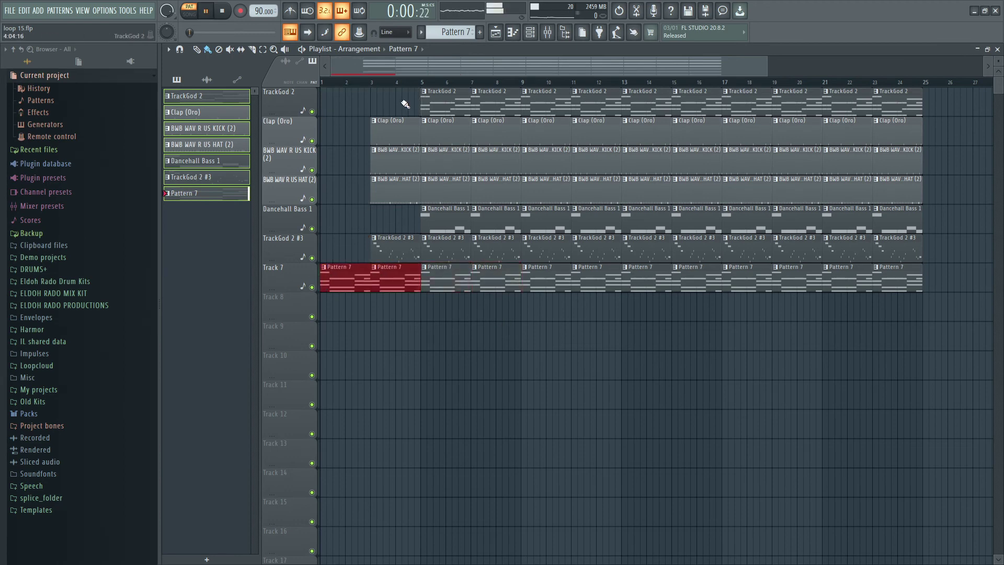
# Step: Delete the kick clip from bars 3 and 4 and the four Pattern 7 clips from bars 5 to 12
pyautogui.press('space')
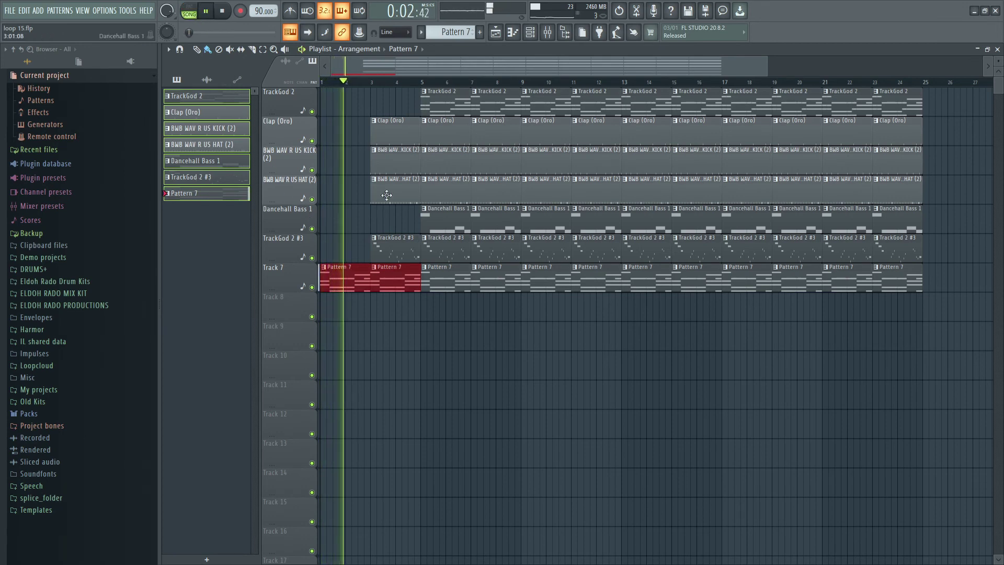
pyautogui.rightClick(392, 171)
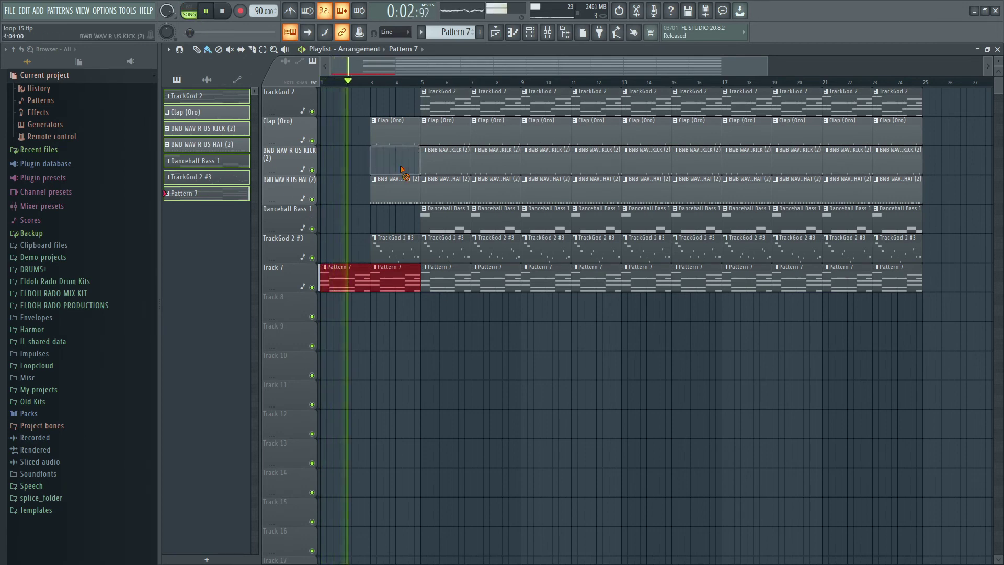
pyautogui.rightClick(444, 277)
pyautogui.rightClick(494, 280)
pyautogui.rightClick(544, 279)
pyautogui.rightClick(580, 285)
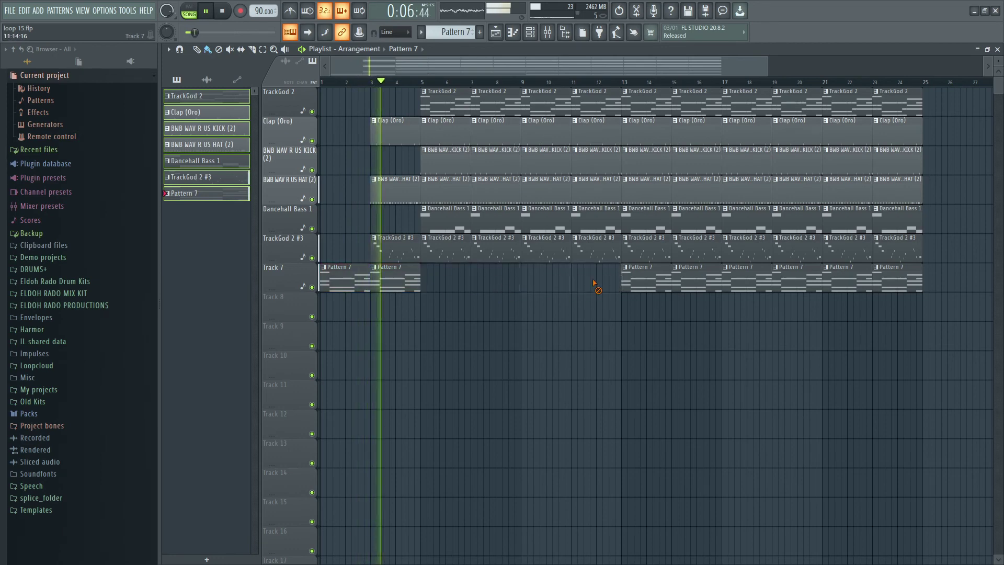
# Step: Delete the TrackGod 2 #3, hat and clap clips from bars 3 and 4
pyautogui.press('space')
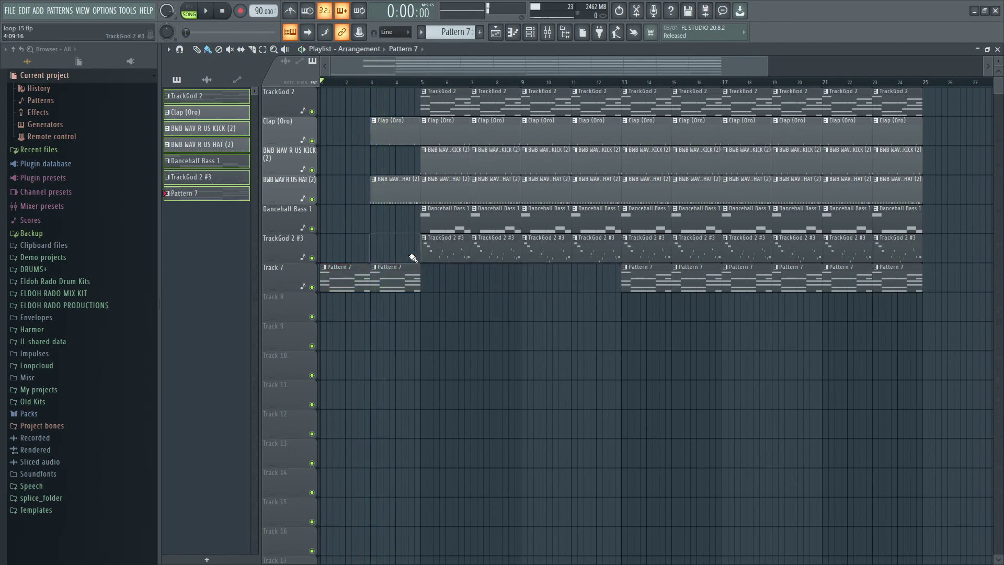
pyautogui.rightClick(407, 191)
pyautogui.rightClick(405, 133)
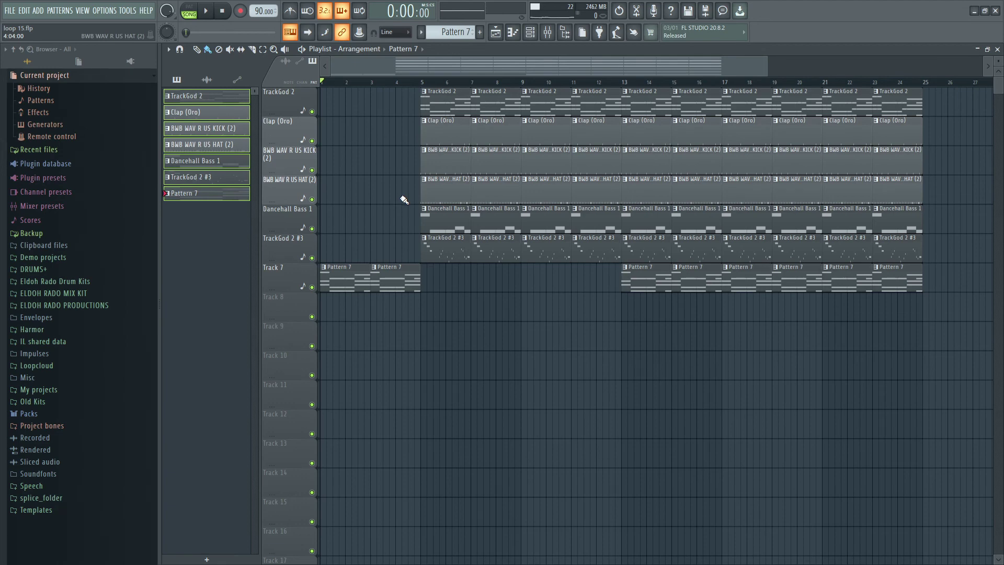
# Step: Copy the two intro Pattern 7 clips to bars 5 to 8 and delete the TrackGod 2 clips there
pyautogui.moveTo(444, 320); pyautogui.dragTo(446, 283)
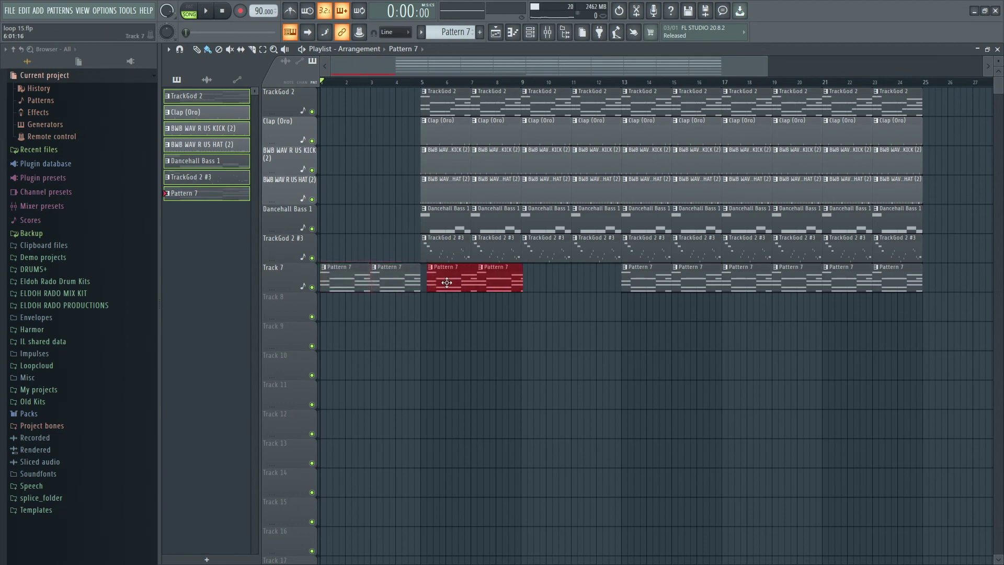
pyautogui.press('space')
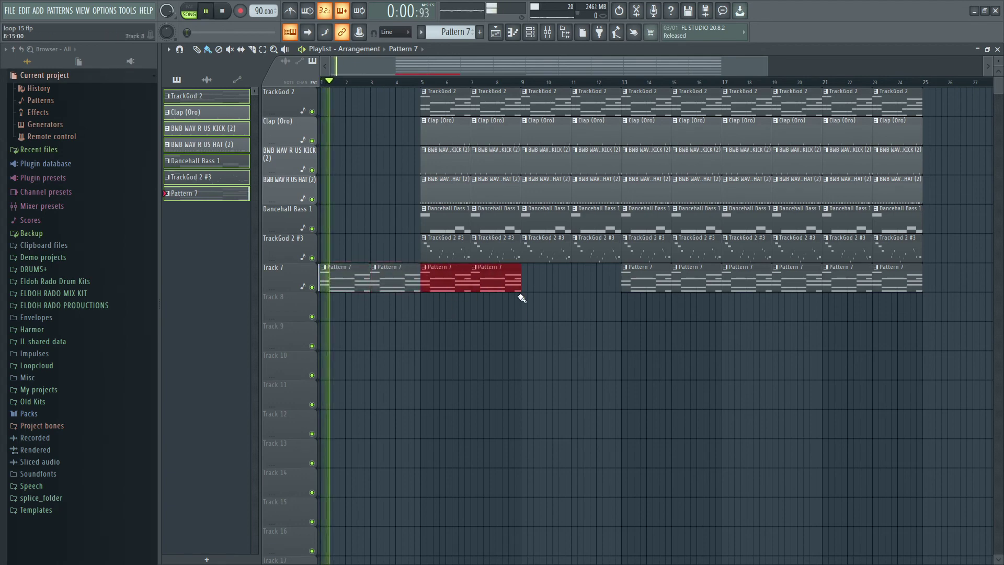
pyautogui.rightClick(461, 107)
pyautogui.rightClick(485, 106)
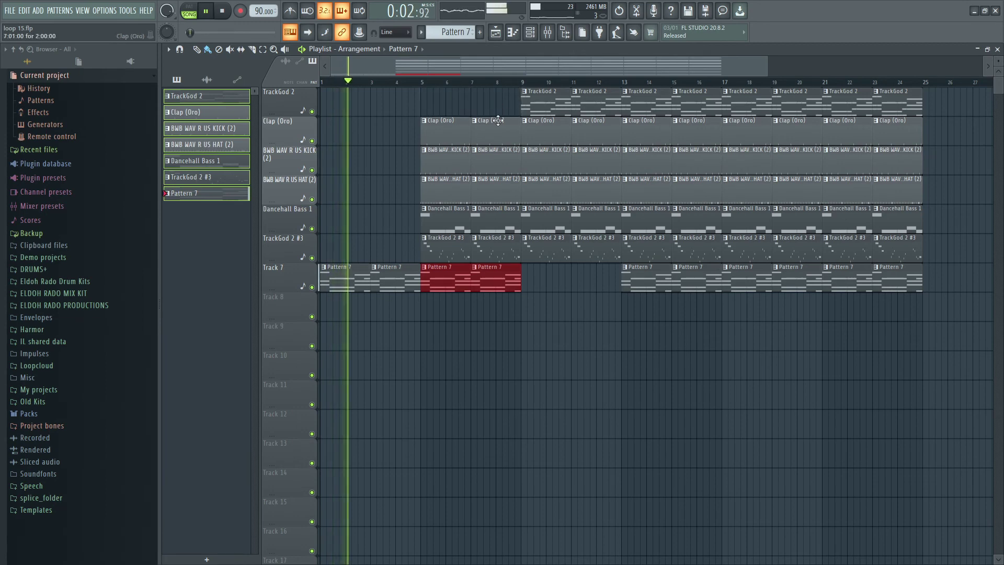
# Step: Delete the kick and Dancehall Bass 1 clips from bars 5 to 8
pyautogui.rightClick(474, 166)
pyautogui.rightClick(460, 166)
pyautogui.rightClick(445, 222)
pyautogui.rightClick(497, 222)
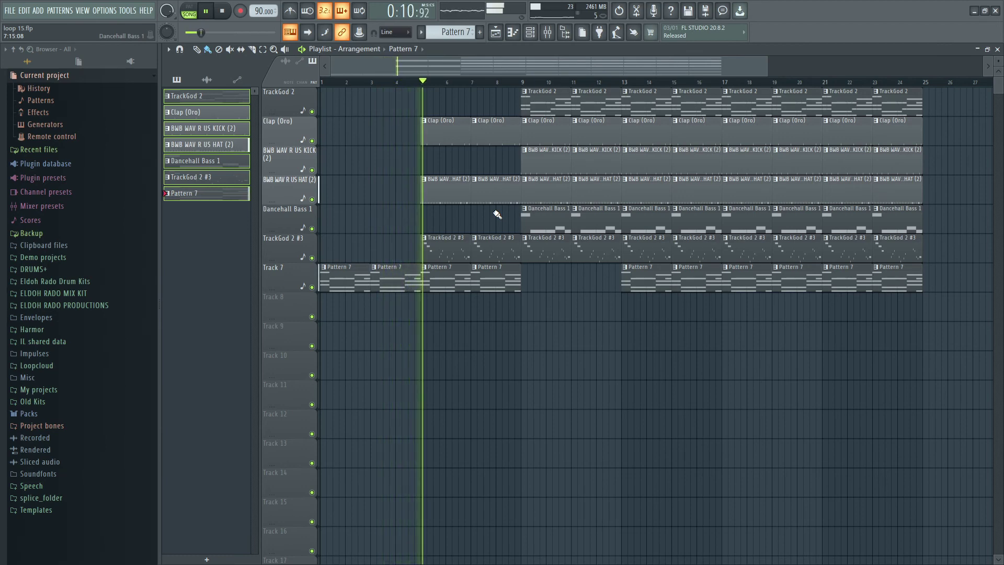
# Step: Delete the Pattern 7 clips from bars 13 to 16 and the TrackGod 2 clips from bars 17 to 24
pyautogui.rightClick(629, 274)
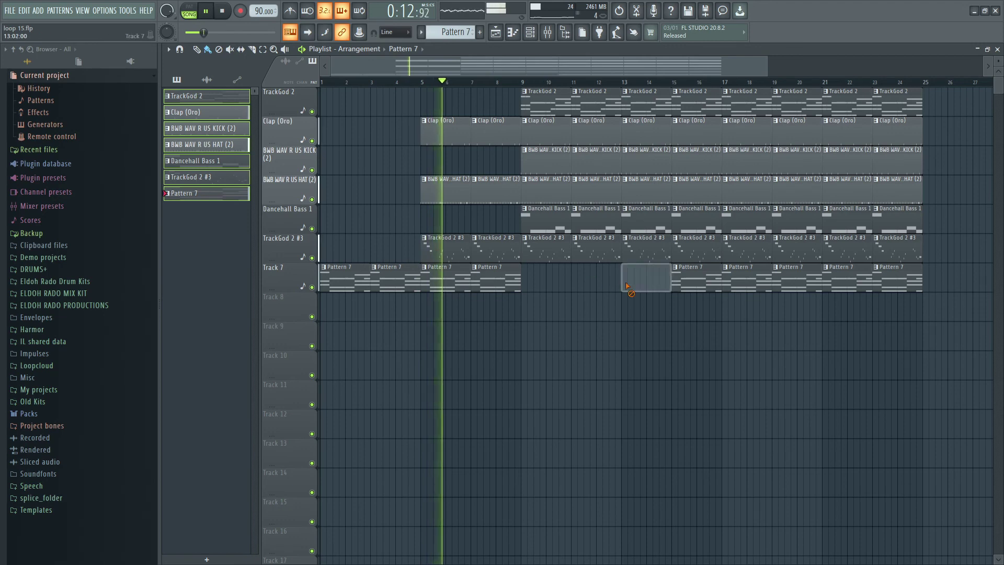
pyautogui.rightClick(704, 279)
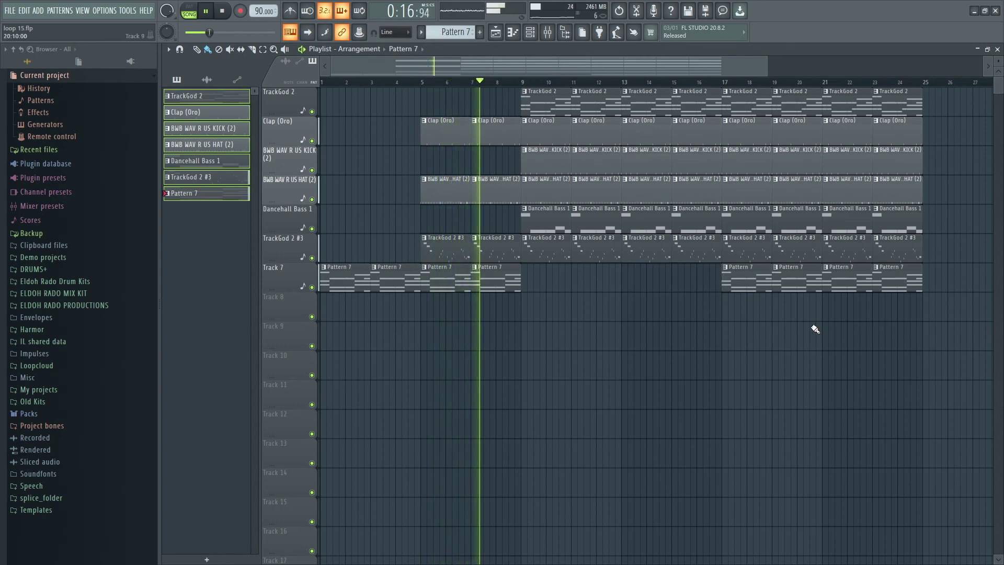
pyautogui.rightClick(742, 104)
pyautogui.rightClick(795, 105)
pyautogui.rightClick(847, 104)
pyautogui.rightClick(897, 104)
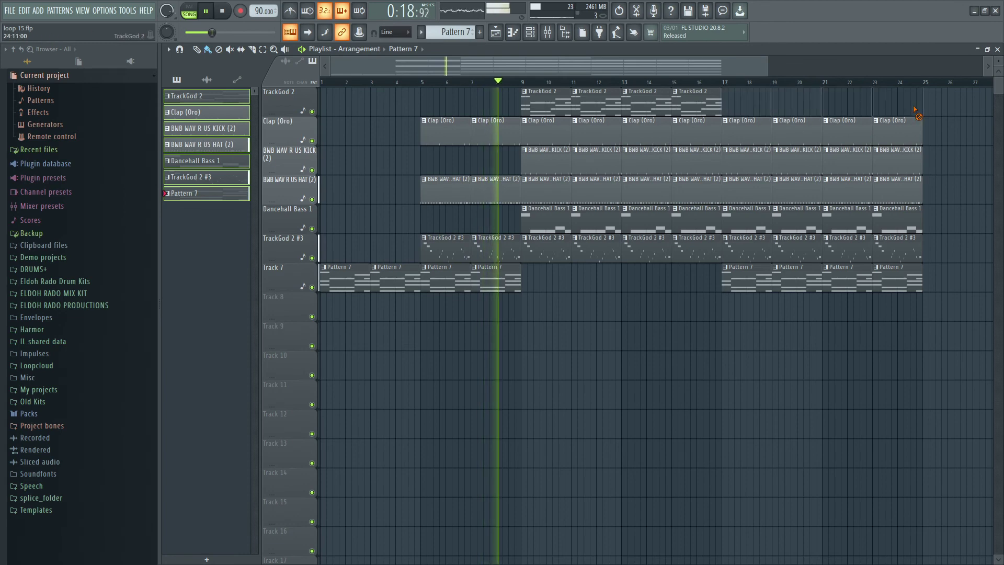
# Step: Delete the hat and Dancehall Bass 1 clips from bars 17 to 24
pyautogui.rightClick(899, 188)
pyautogui.rightClick(847, 188)
pyautogui.rightClick(797, 188)
pyautogui.rightClick(745, 188)
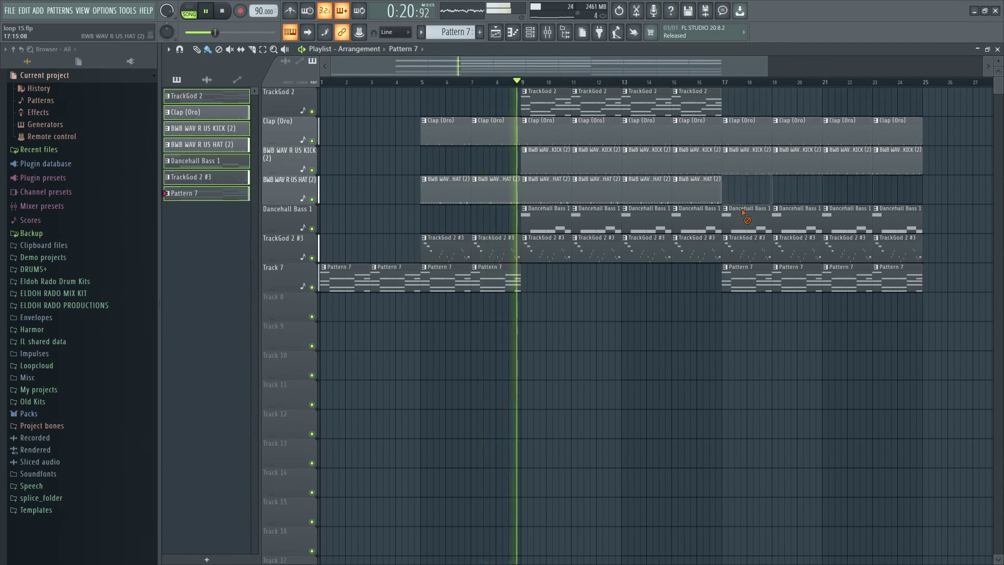
pyautogui.rightClick(745, 219)
pyautogui.rightClick(798, 219)
pyautogui.rightClick(847, 219)
pyautogui.rightClick(899, 219)
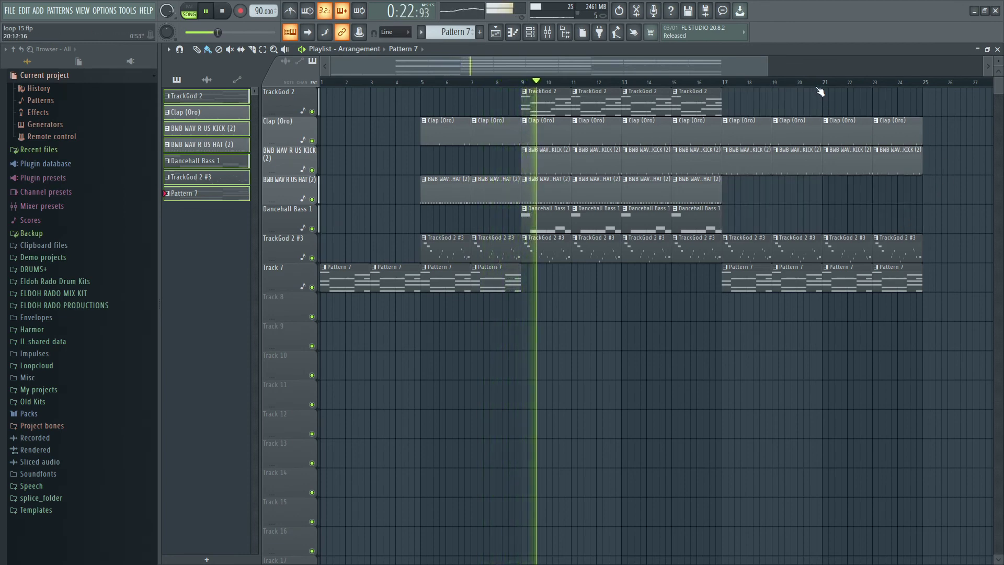
# Step: Delete the TrackGod 2 #3 clips from bars 17 to 20, keeping those in bars 21 to 24
pyautogui.scroll(-3, 821, 94)
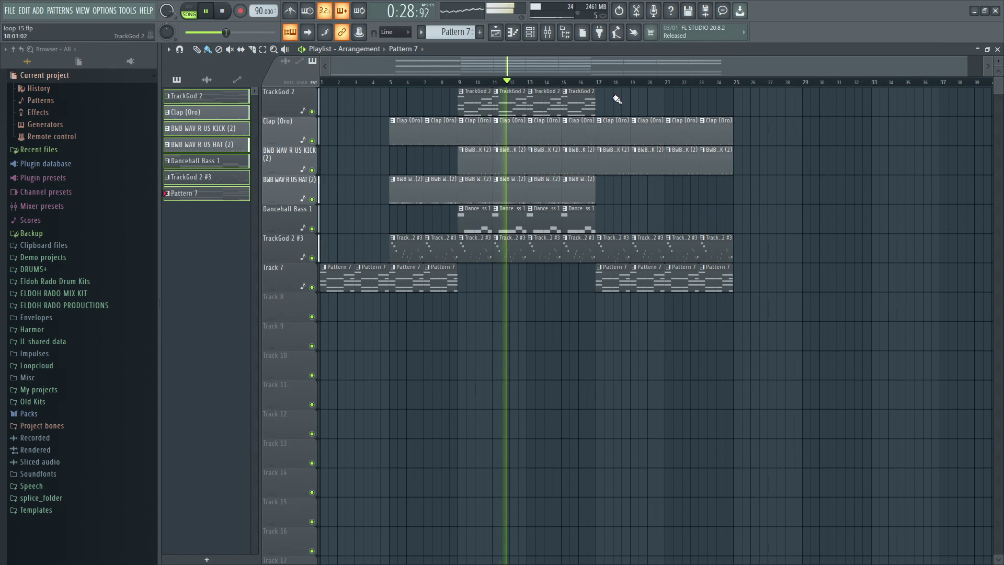
pyautogui.scroll(4, 588, 82)
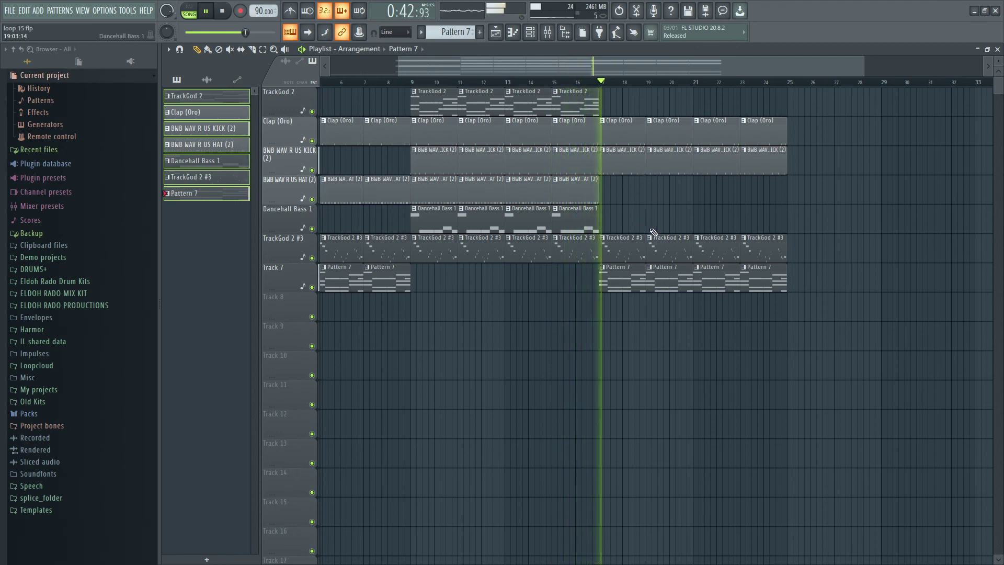
pyautogui.rightClick(609, 258)
pyautogui.rightClick(673, 259)
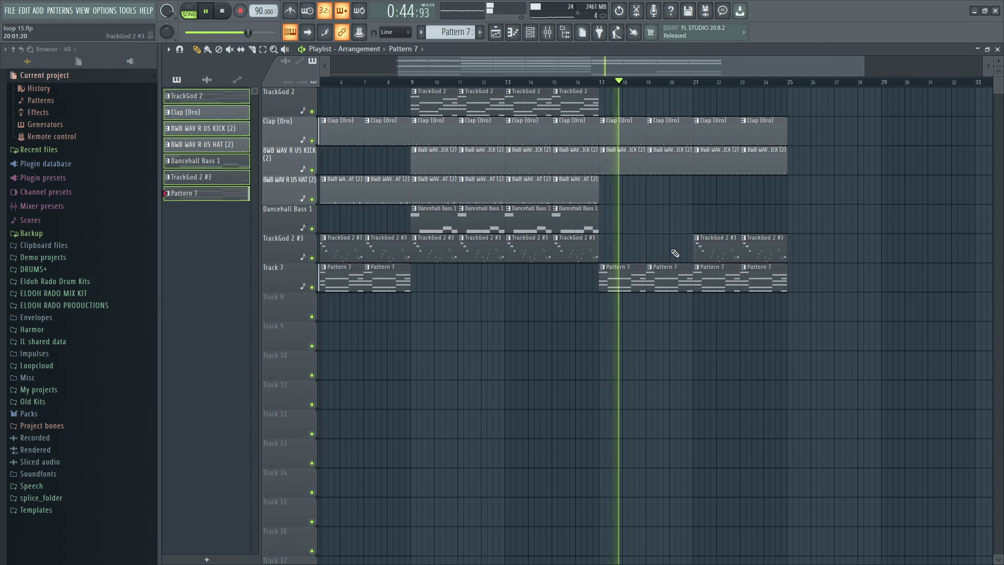
pyautogui.rightClick(711, 255)
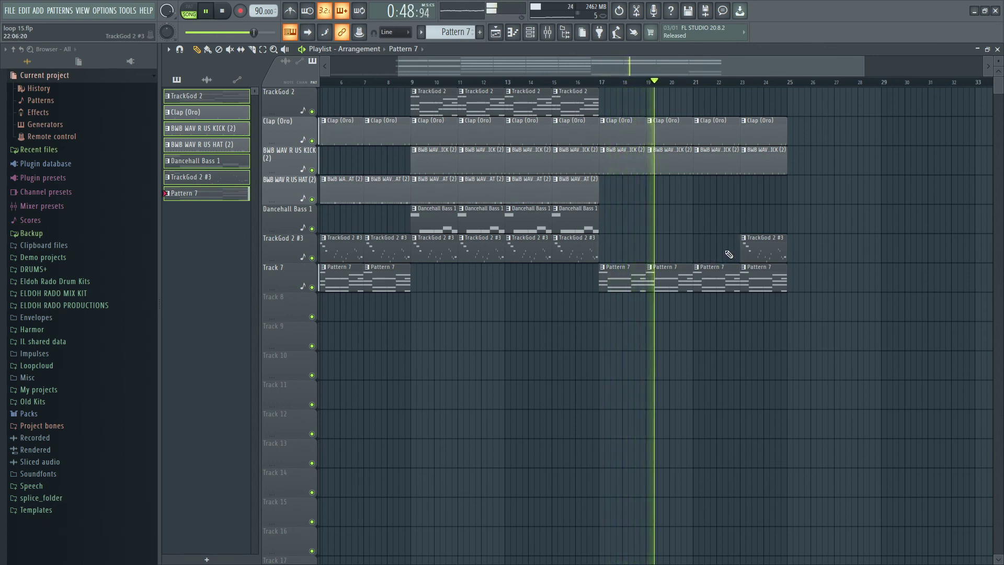
pyautogui.click(706, 251)
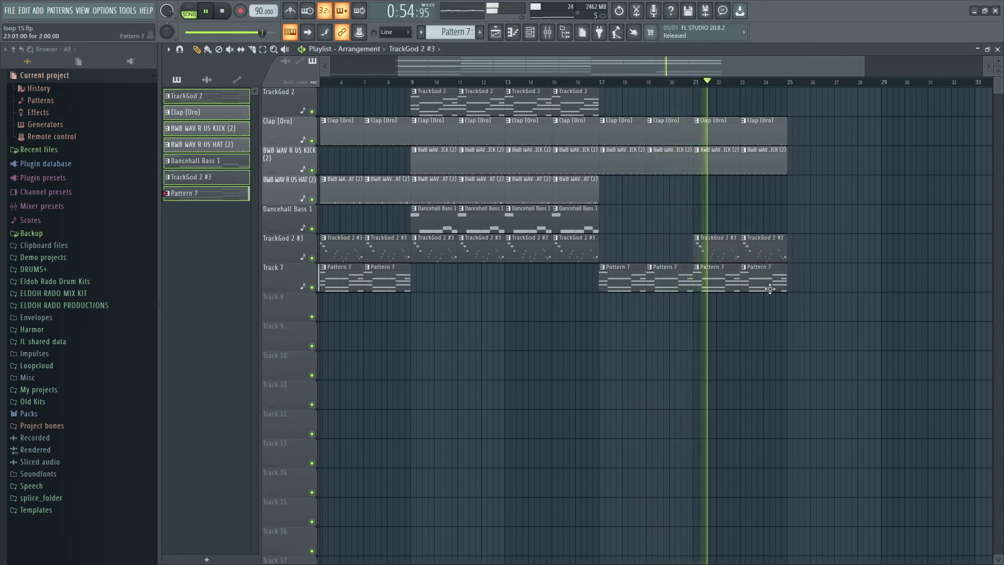
# Step: Copy two TrackGod 2 clips to bars 21 to 24 and delete the Pattern 7 clips there
pyautogui.moveTo(638, 107); pyautogui.dragTo(524, 102)
pyautogui.moveTo(547, 104); pyautogui.dragTo(714, 102)
pyautogui.rightClick(716, 280)
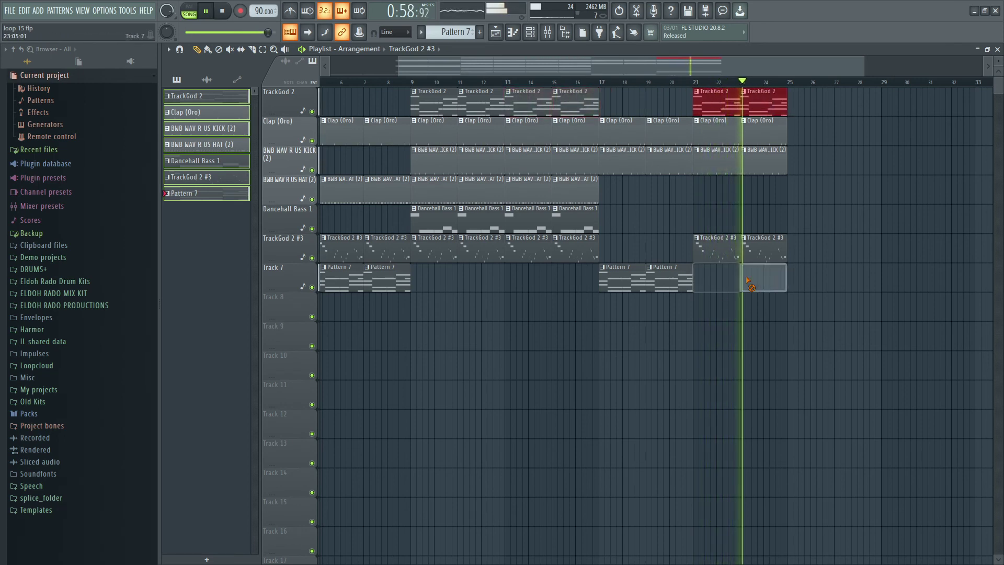
pyautogui.rightClick(769, 277)
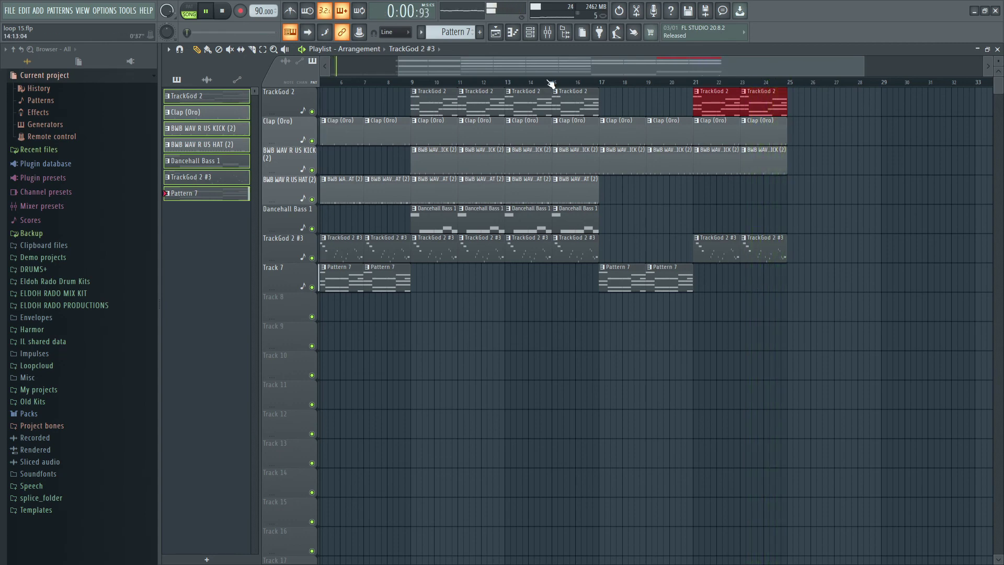
# Step: Duplicate all clips of bars 9 to 24 so that they fill bars 25 to 40
pyautogui.scroll(-2, 551, 83)
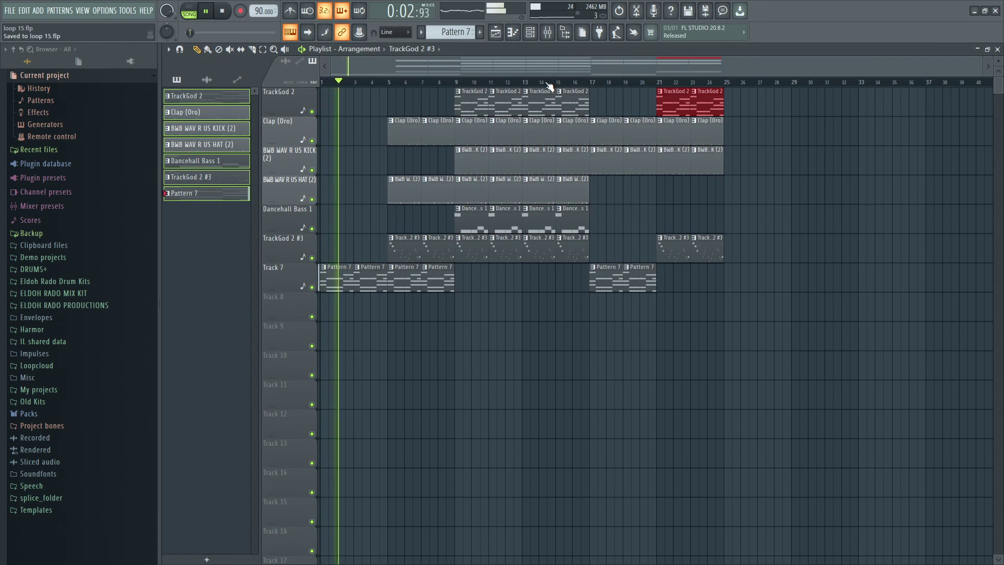
pyautogui.moveTo(746, 377); pyautogui.dragTo(742, 105)
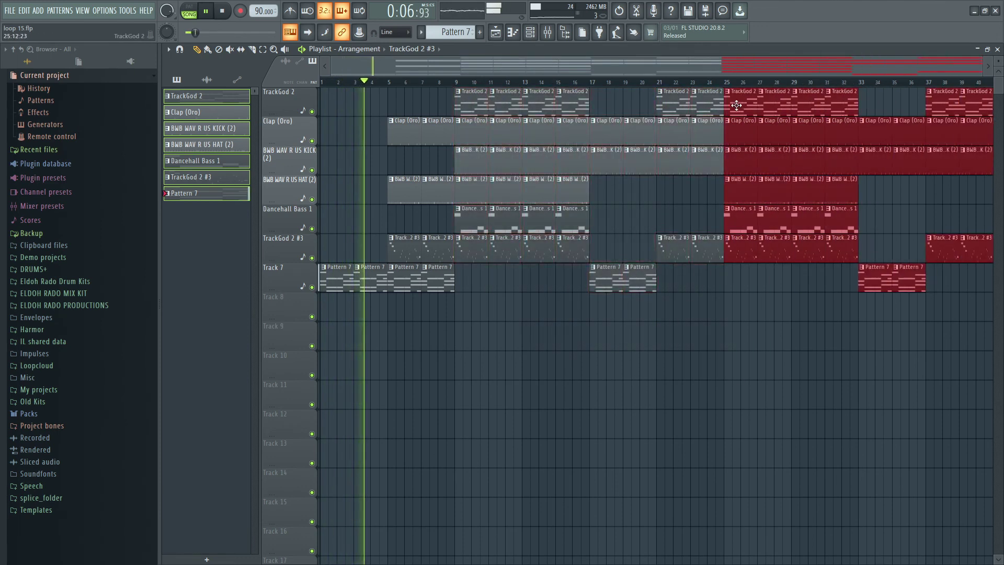
pyautogui.moveTo(660, 69); pyautogui.dragTo(820, 61)
pyautogui.click(739, 125)
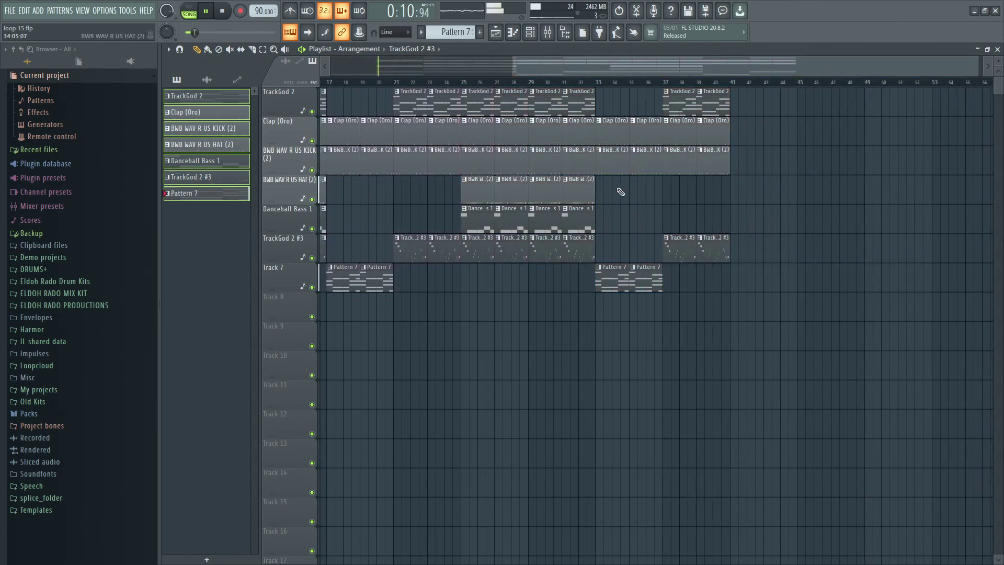
# Step: Copy the four hat clips of bars 25 to 32 to bars 33 to 40 and delete the kick clips there
pyautogui.moveTo(621, 192); pyautogui.dragTo(482, 193)
pyautogui.moveTo(481, 192); pyautogui.dragTo(612, 189)
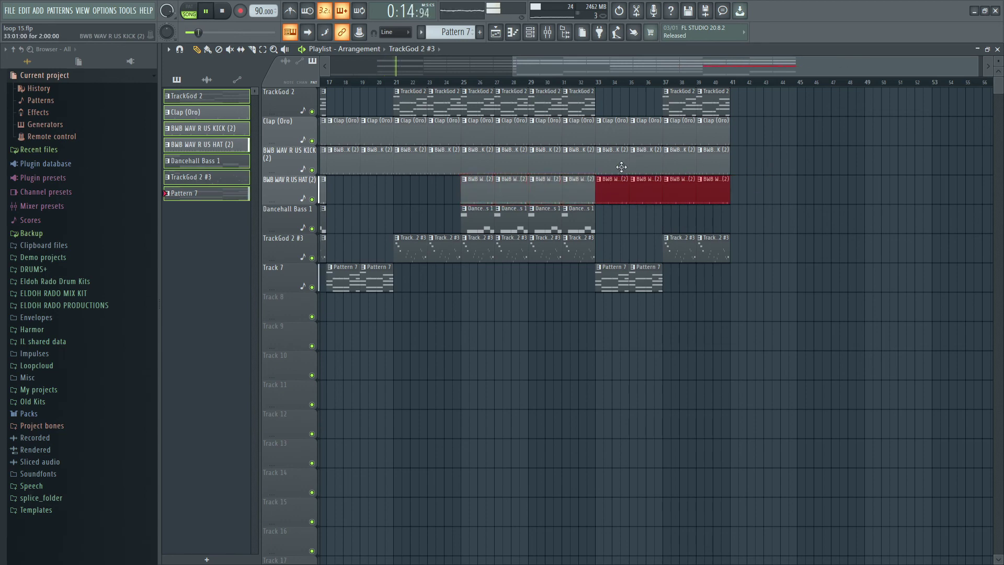
pyautogui.rightClick(621, 166)
pyautogui.rightClick(648, 165)
pyautogui.rightClick(681, 165)
pyautogui.rightClick(714, 165)
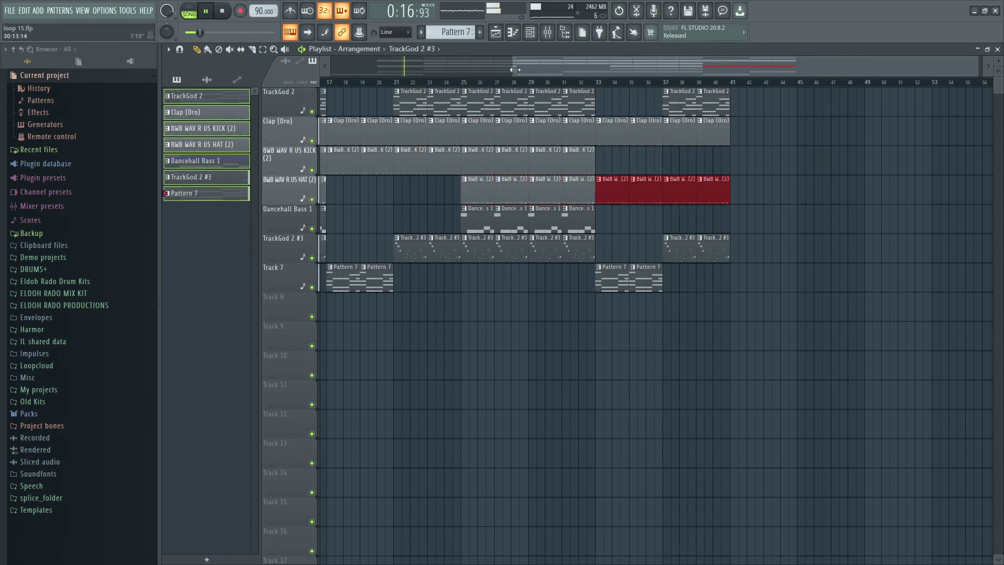
# Step: Duplicate all clips of bars 9 to 32 so that they fill bars 41 to 64
pyautogui.moveTo(515, 69); pyautogui.dragTo(335, 69)
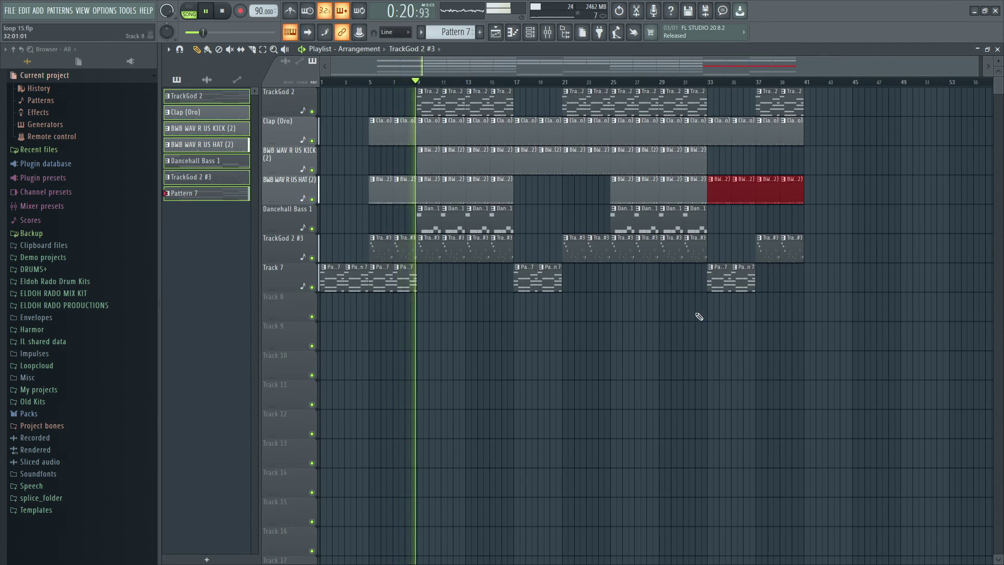
pyautogui.moveTo(699, 316); pyautogui.dragTo(429, 100)
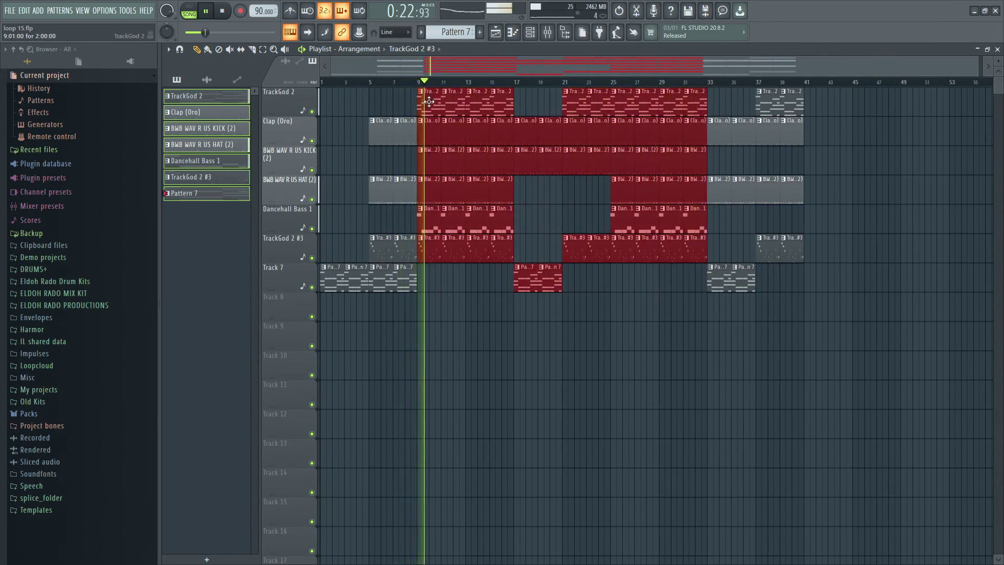
pyautogui.hotkey('ctrl', 'b')
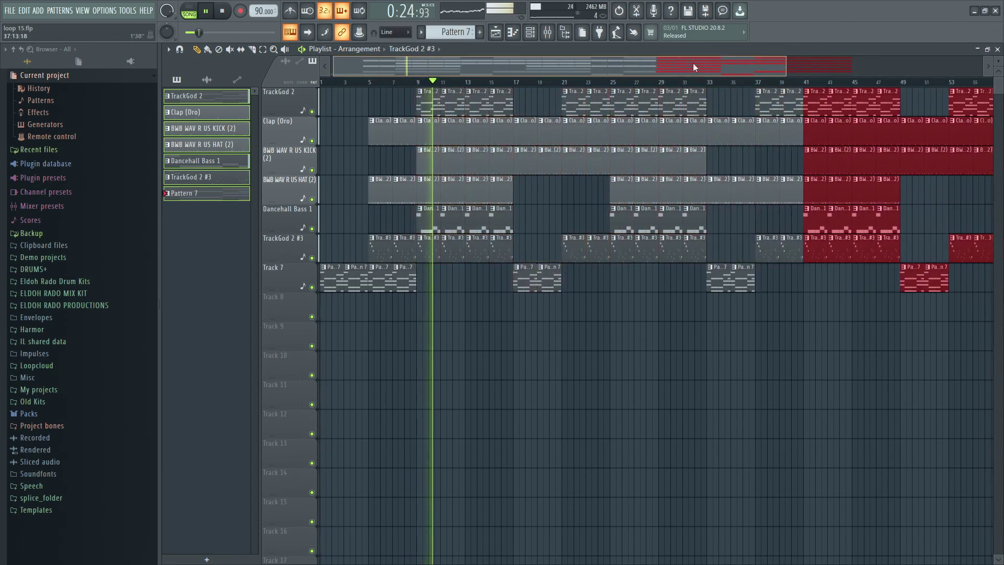
pyautogui.moveTo(694, 67); pyautogui.dragTo(839, 64)
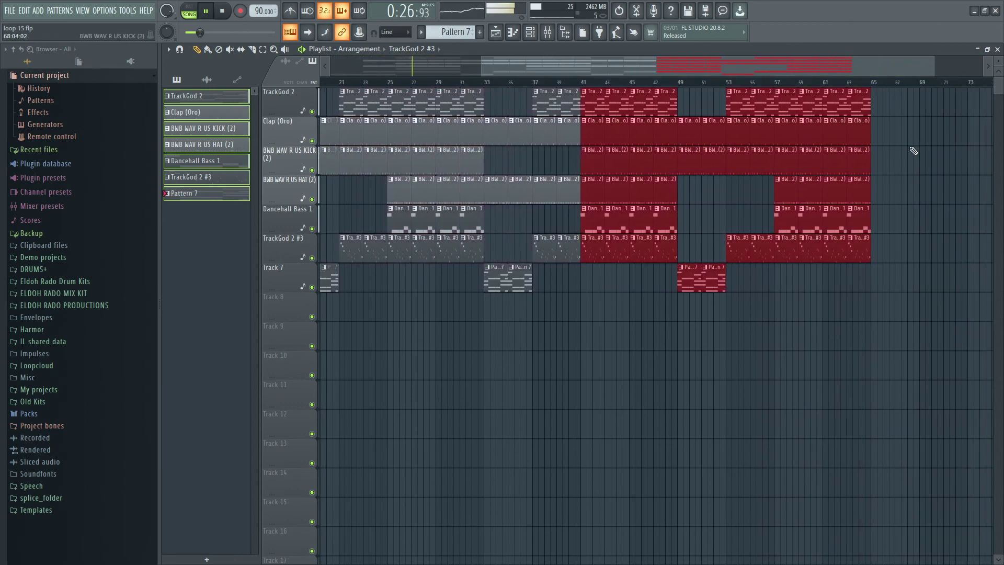
pyautogui.click(907, 192)
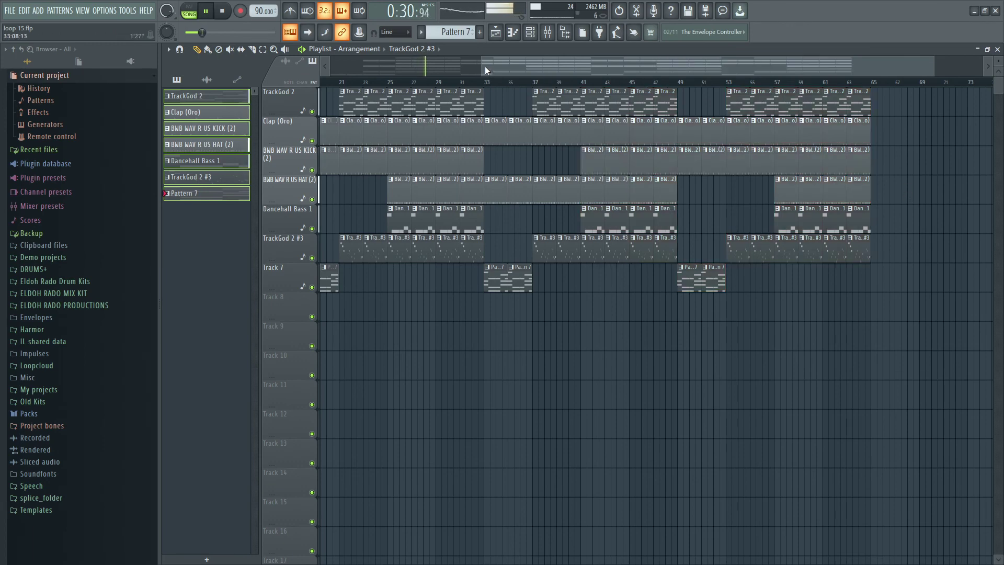
# Step: Shorten the clap and kick clips starting at bar 23 so they end midway through bar 24
pyautogui.moveTo(484, 65); pyautogui.dragTo(311, 70)
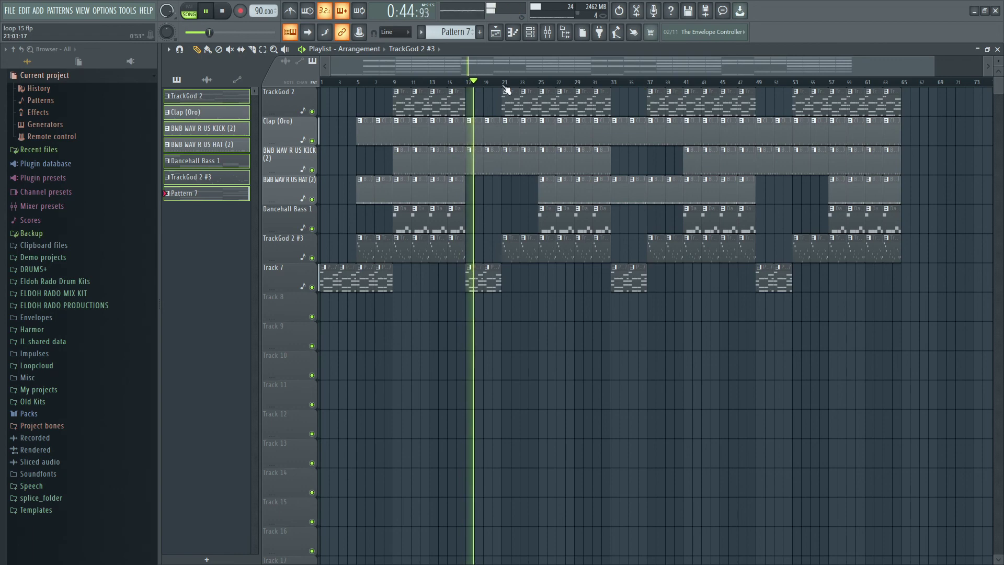
pyautogui.scroll(4, 506, 90)
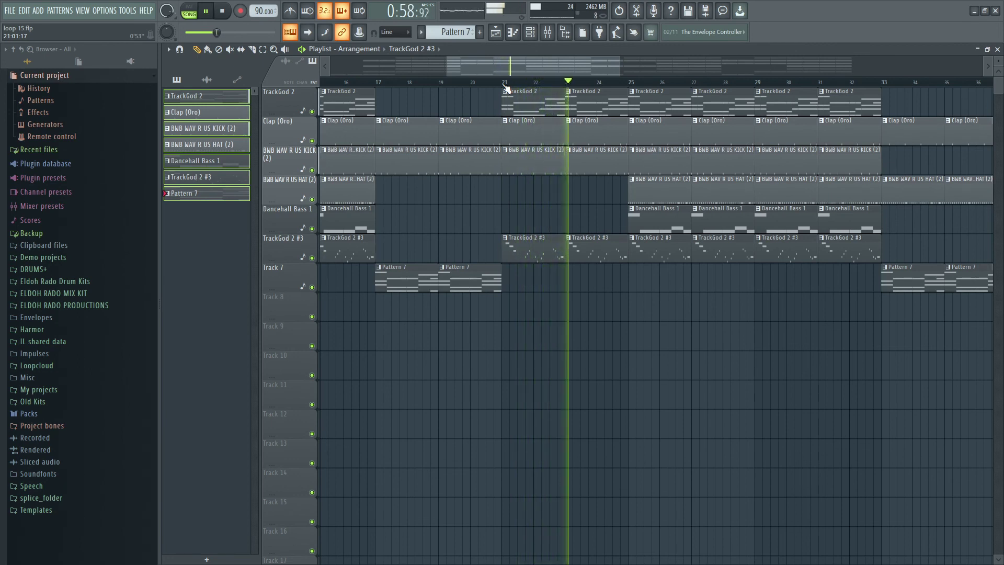
pyautogui.moveTo(619, 206); pyautogui.dragTo(609, 130)
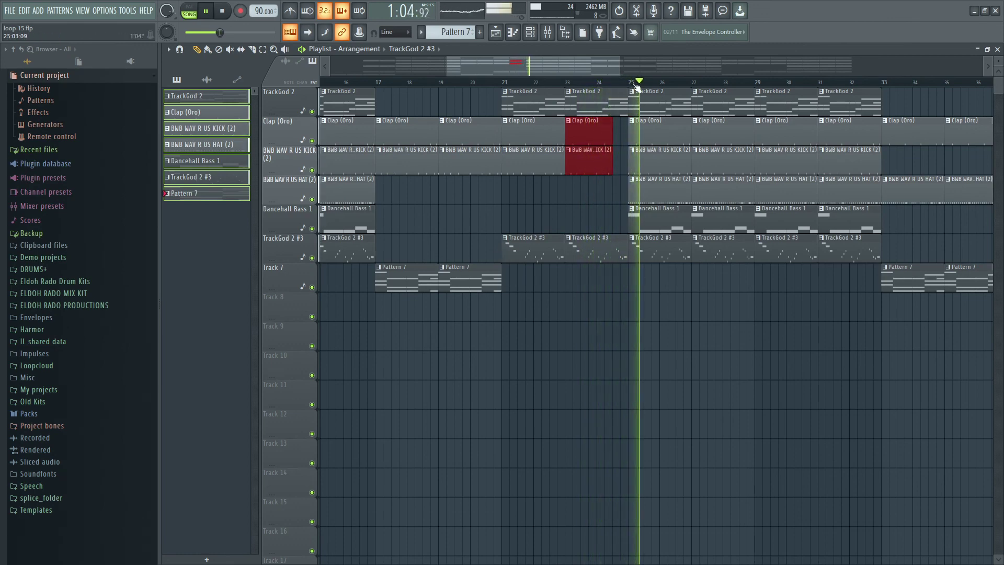
pyautogui.scroll(-3, 634, 84)
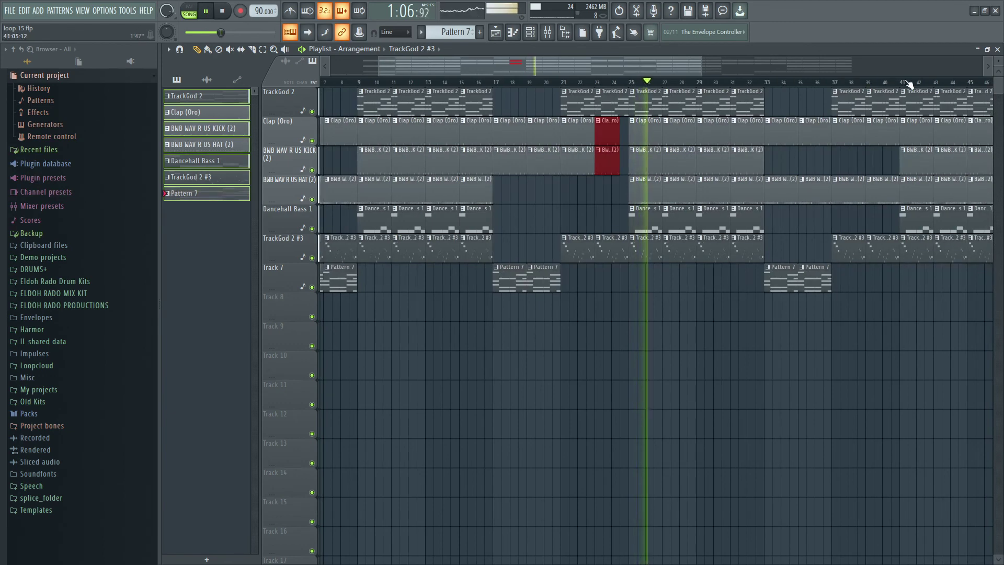
# Step: Shorten the clap and hat clips starting at bar 39 so they end about three quarters through bar 40
pyautogui.scroll(6, 908, 85)
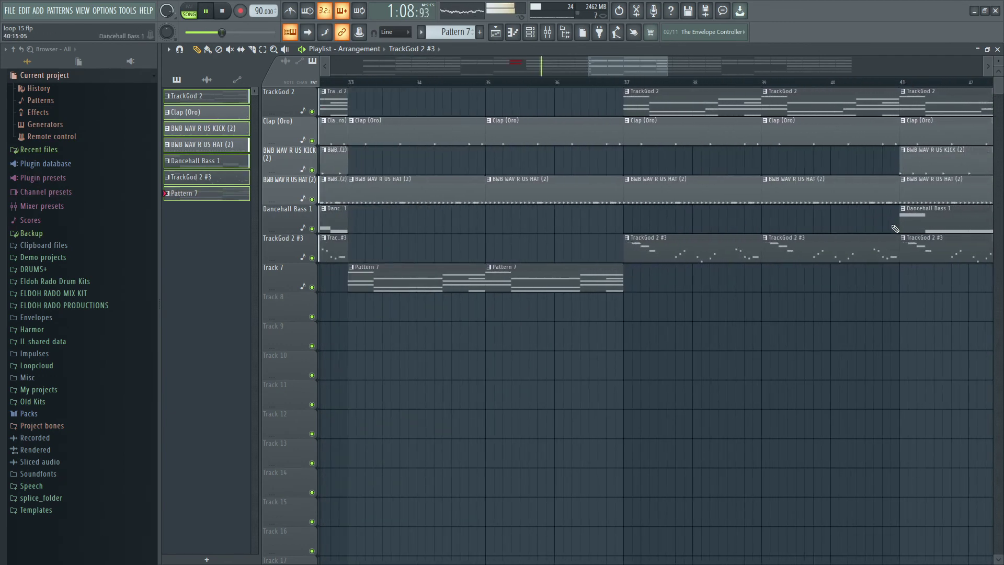
pyautogui.moveTo(895, 228); pyautogui.dragTo(888, 124)
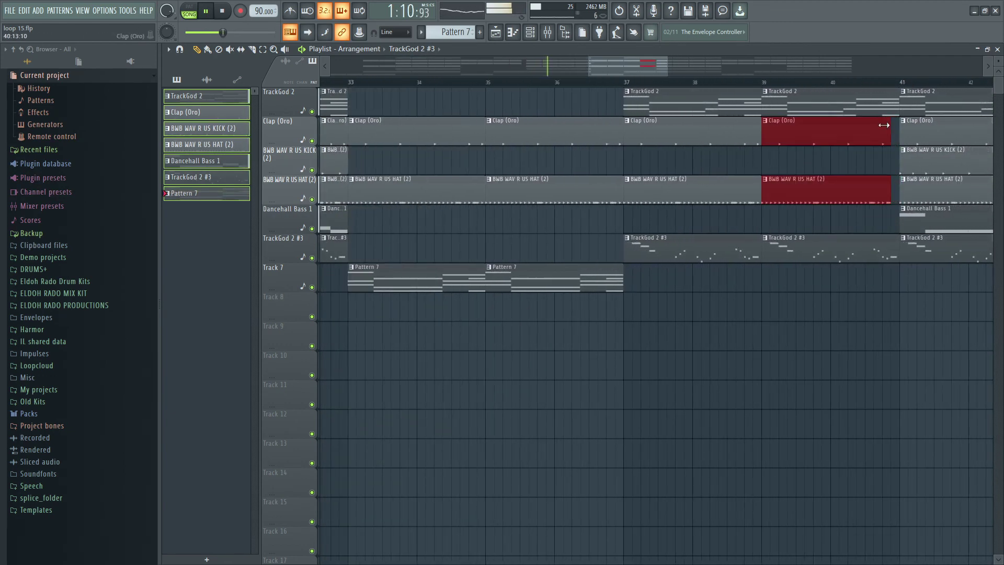
pyautogui.click(893, 164)
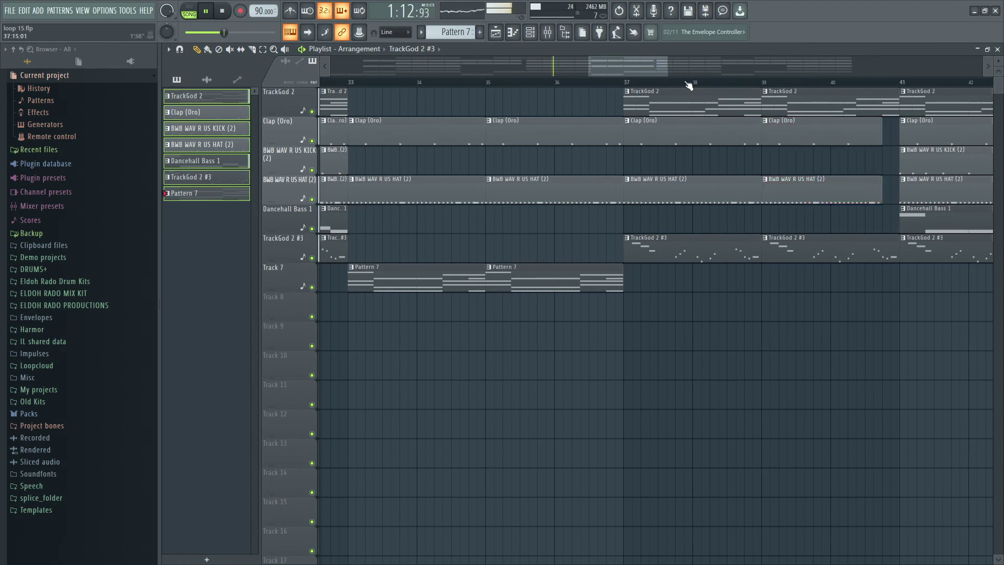
# Step: Shorten the clap and hat clips starting at bar 35 so they end about three quarters through bar 36
pyautogui.scroll(-5, 688, 84)
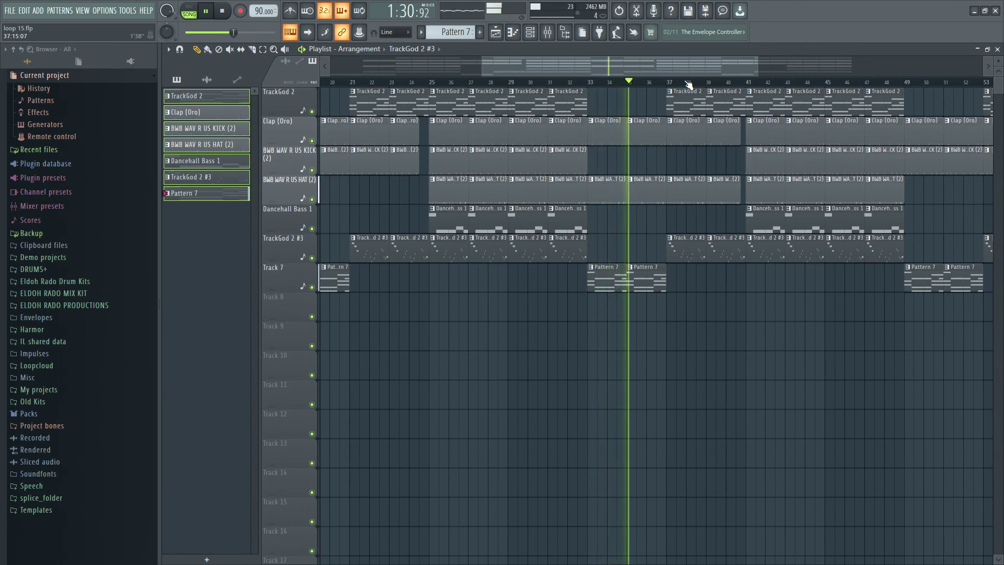
pyautogui.scroll(-2, 688, 85)
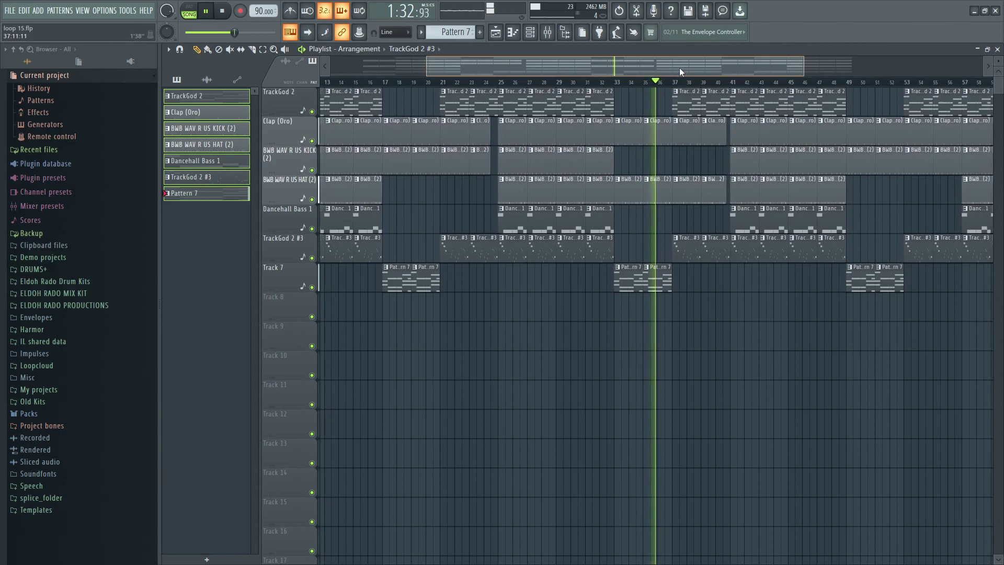
pyautogui.moveTo(679, 67); pyautogui.dragTo(751, 65)
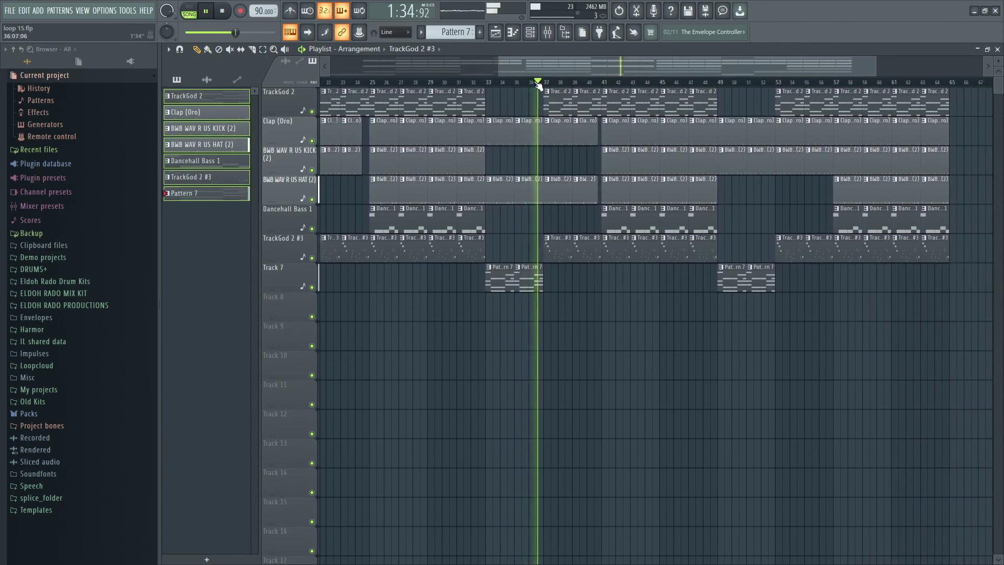
pyautogui.scroll(4, 538, 84)
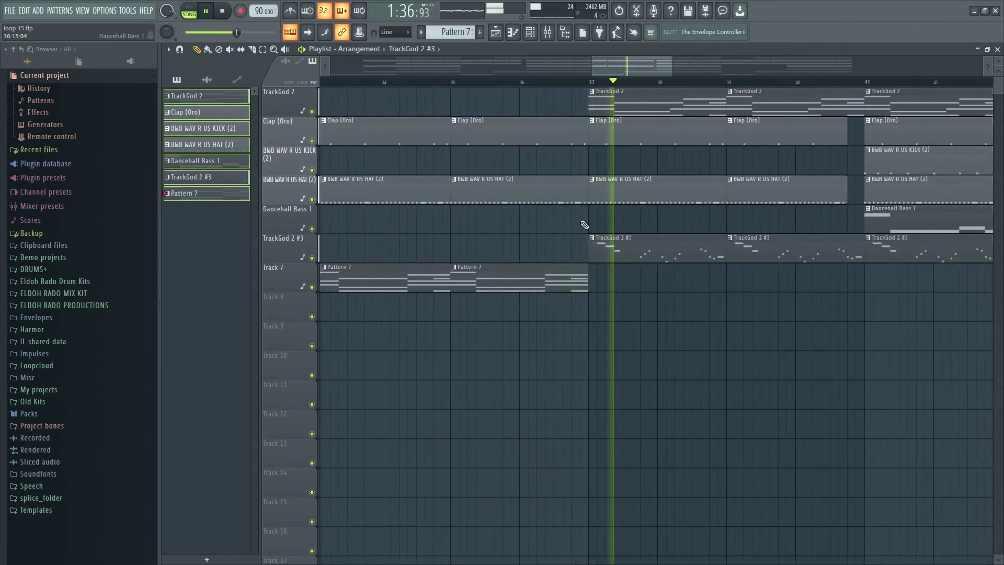
pyautogui.moveTo(583, 226); pyautogui.dragTo(568, 124)
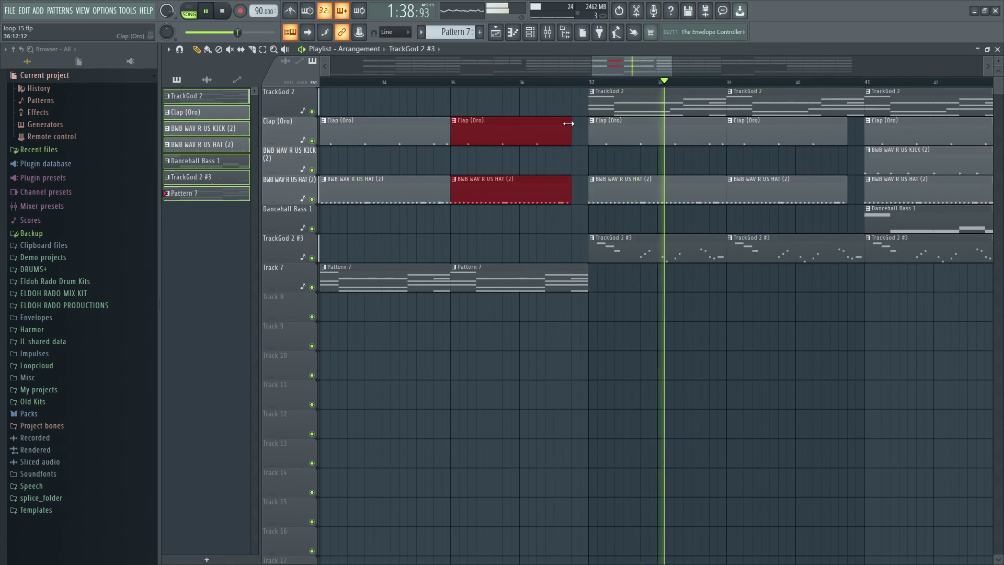
# Step: Shorten the clap and hat clips starting at bar 39 so they end about midway through bar 40
pyautogui.scroll(-2, 607, 90)
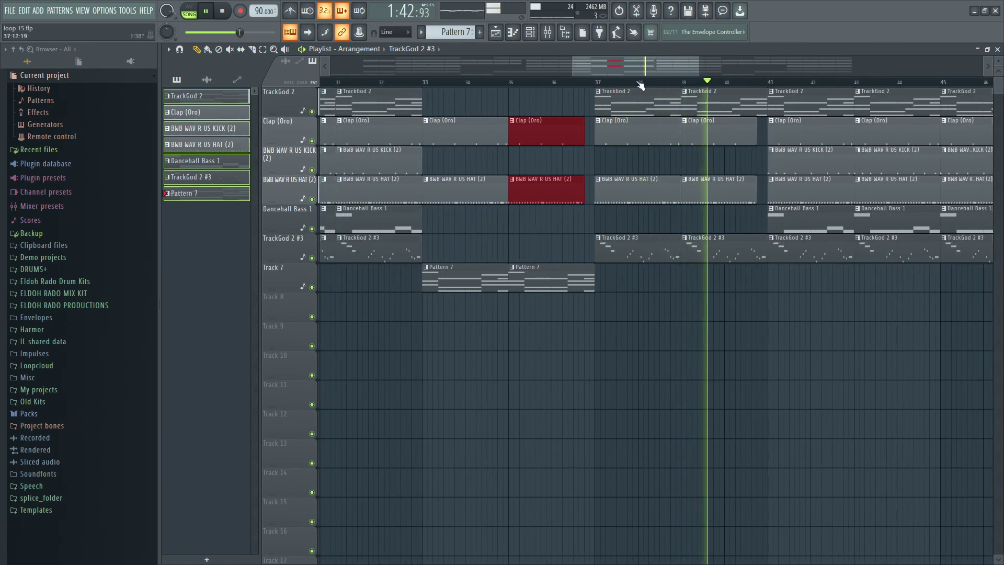
pyautogui.scroll(3, 769, 86)
pyautogui.moveTo(748, 191); pyautogui.dragTo(717, 134)
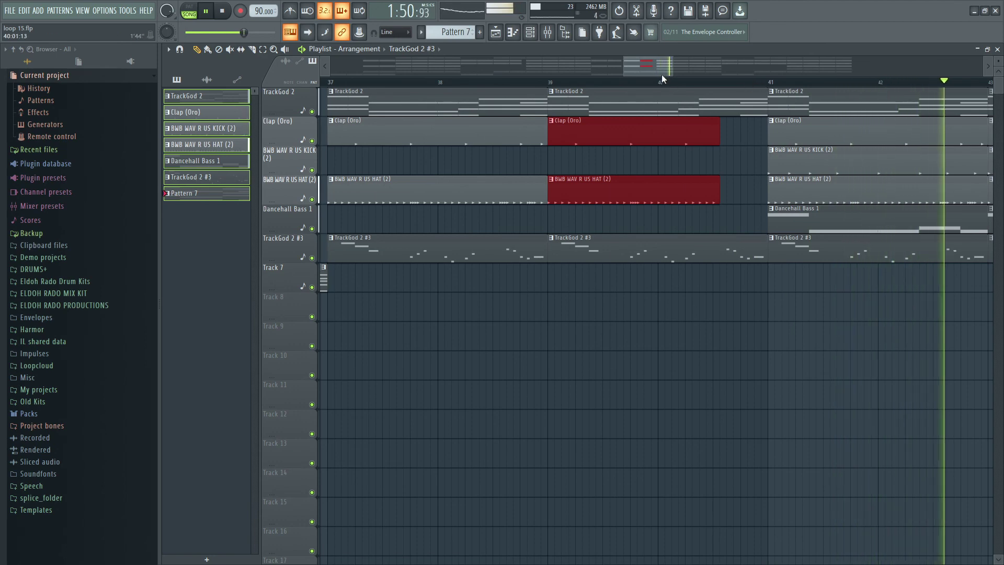
# Step: Create a new empty pattern named End and colour it forest green, #43831B
pyautogui.moveTo(672, 66); pyautogui.dragTo(828, 68)
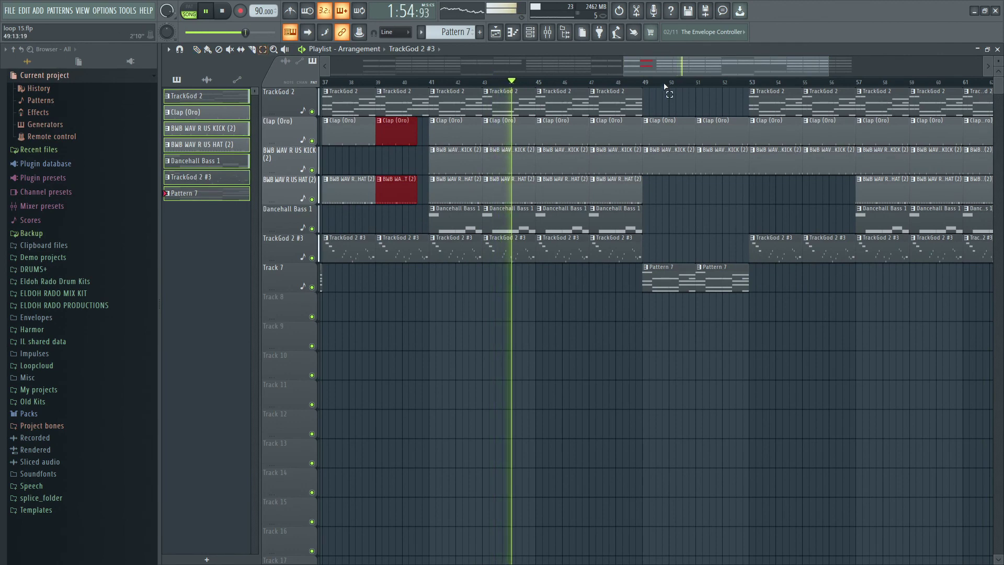
pyautogui.moveTo(842, 67); pyautogui.dragTo(921, 68)
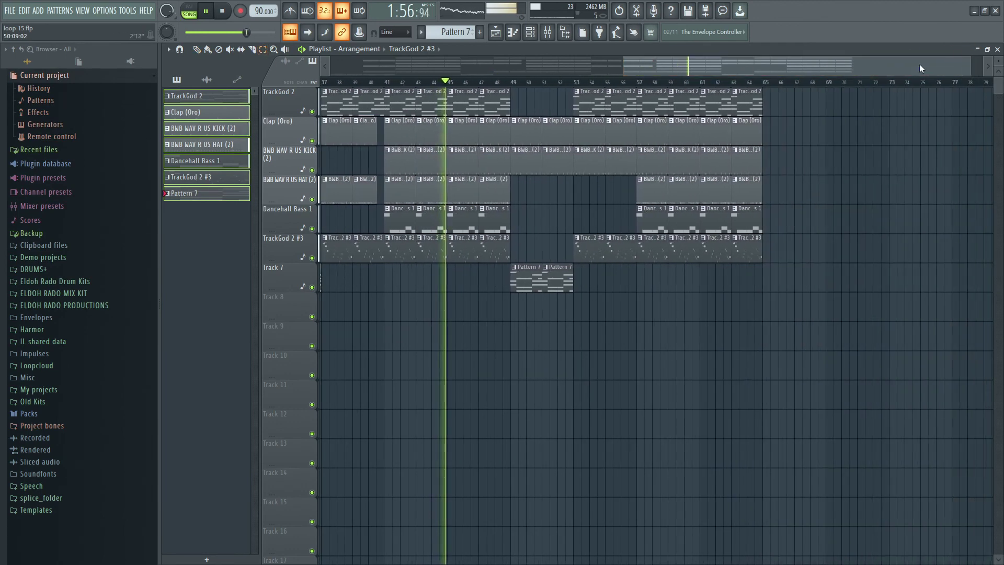
pyautogui.moveTo(626, 68); pyautogui.dragTo(432, 67)
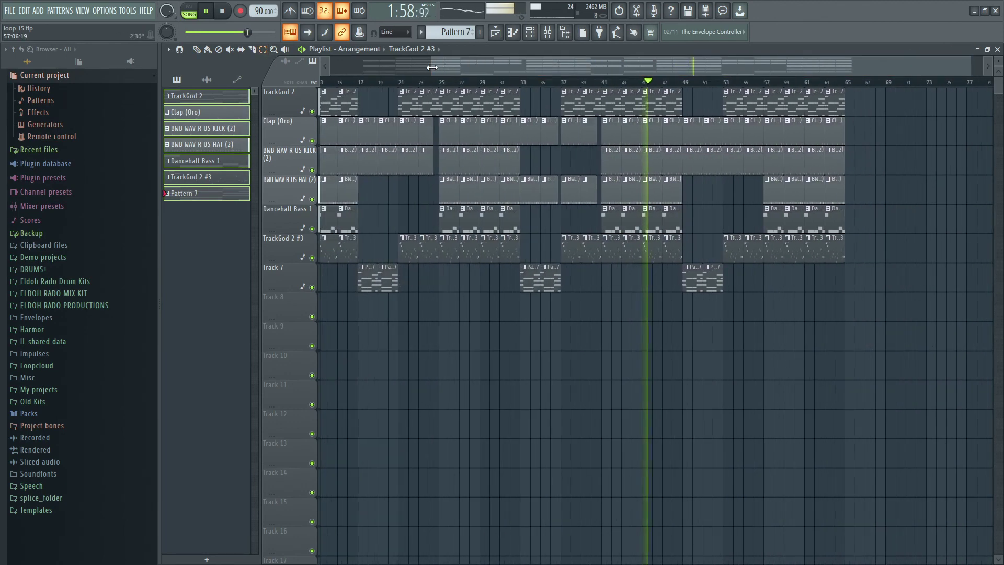
pyautogui.click(421, 35)
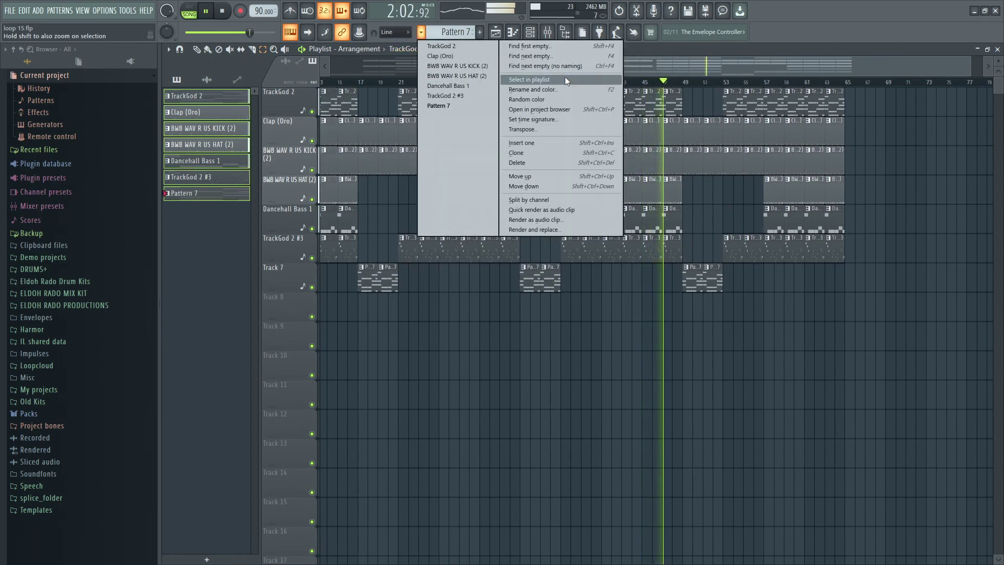
pyautogui.click(558, 57)
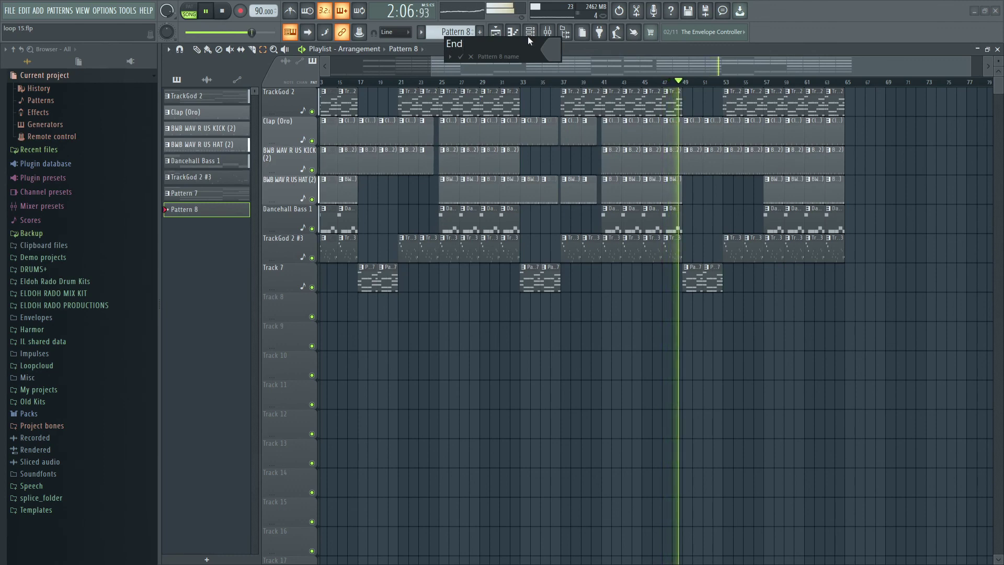
pyautogui.click(555, 51)
pyautogui.click(682, 144)
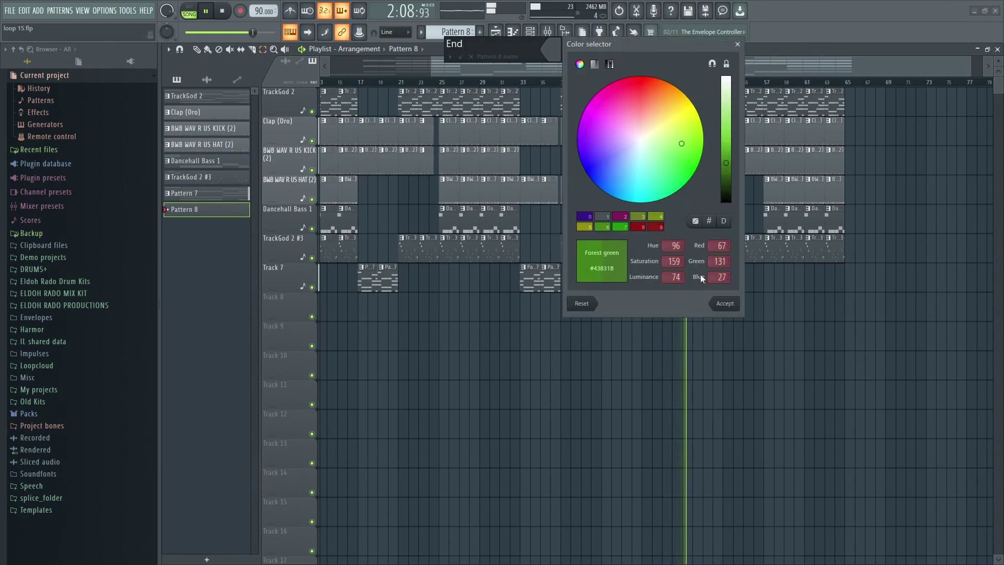
pyautogui.click(724, 304)
pyautogui.press('Return')
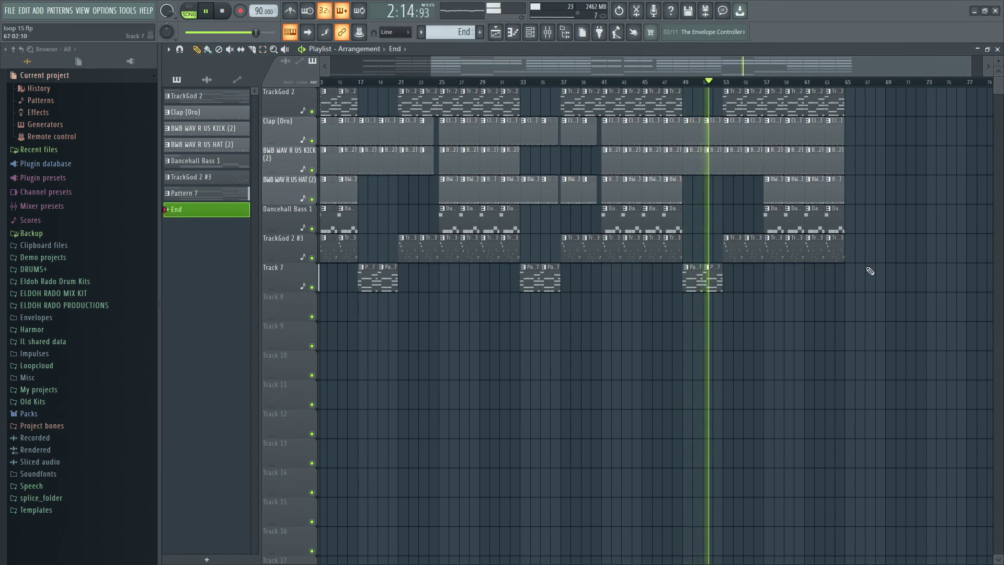
# Step: Duplicate the Dancehall Bass 1 and TrackGod 2 #3 clips of bars 61 to 64 so they fill bars 65 to 68
pyautogui.moveTo(869, 270); pyautogui.dragTo(819, 225)
pyautogui.scroll(5, 857, 84)
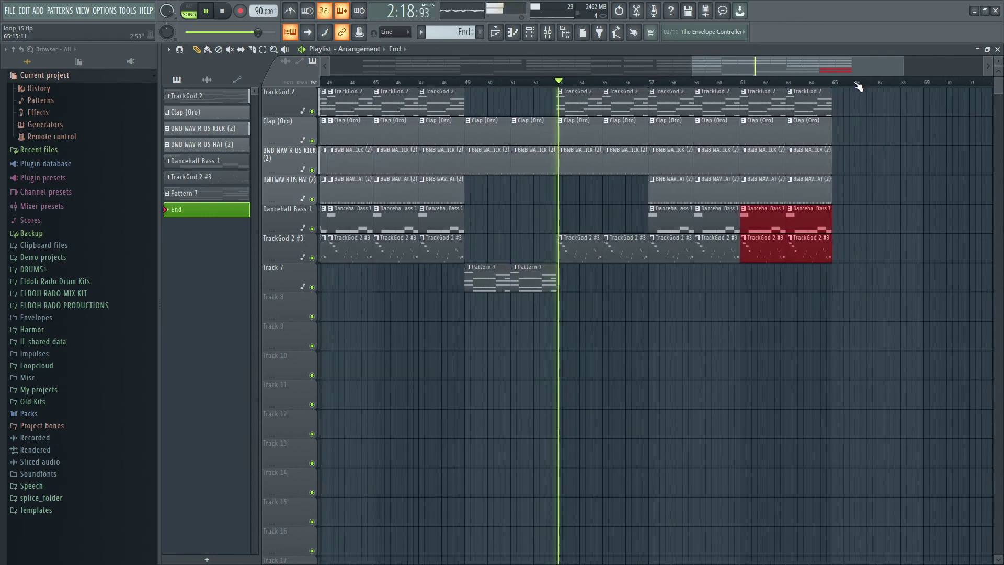
pyautogui.keyDown('ctrl'); pyautogui.click(860, 180); pyautogui.keyUp('ctrl')
pyautogui.moveTo(847, 316); pyautogui.dragTo(737, 225)
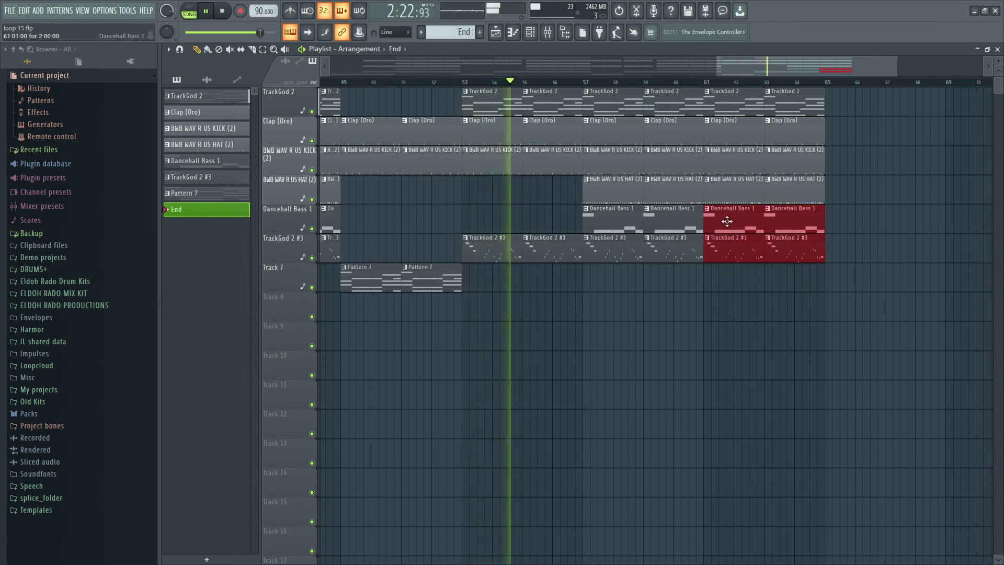
pyautogui.hotkey('ctrl', 'b')
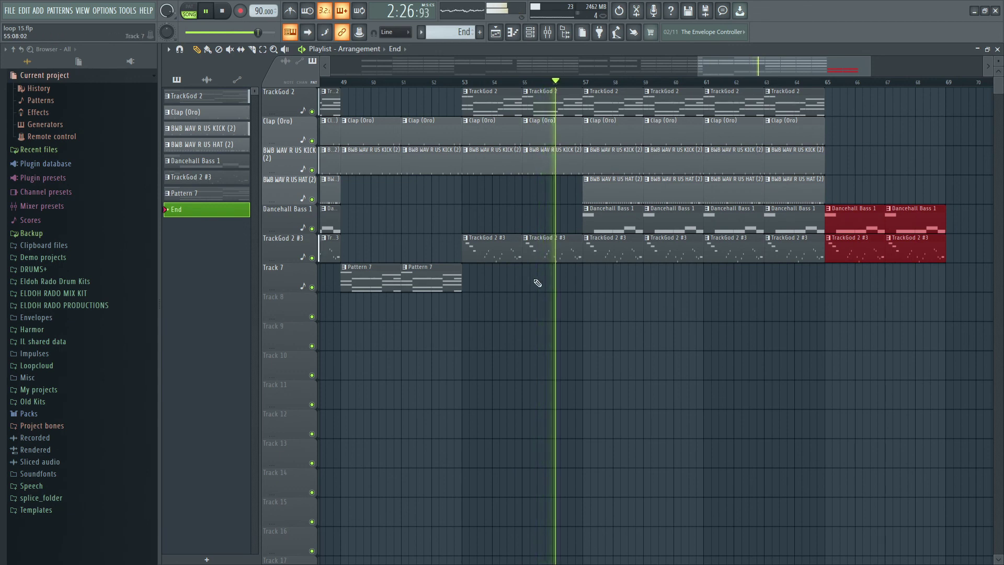
# Step: Fill bars 65 to 68 with two TrackGod 2 clips and remove the Pattern 7 copies tried there
pyautogui.moveTo(459, 348); pyautogui.dragTo(855, 287)
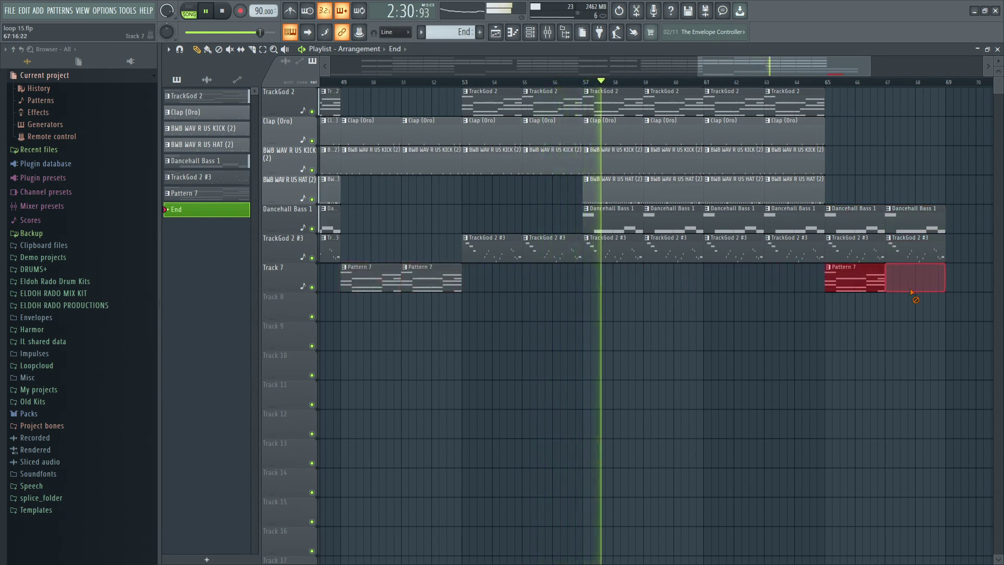
pyautogui.rightClick(912, 290)
pyautogui.moveTo(884, 119); pyautogui.dragTo(843, 106)
# Step: Place one End pattern clip at the start of bar 69 on the hat track
pyautogui.moveTo(751, 73); pyautogui.dragTo(811, 67)
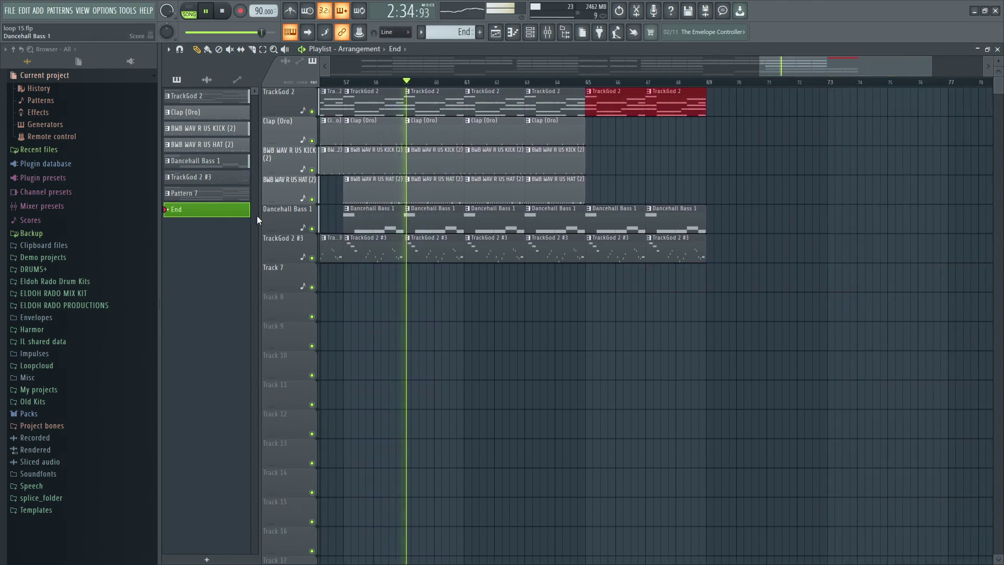
pyautogui.click(216, 214)
pyautogui.click(722, 195)
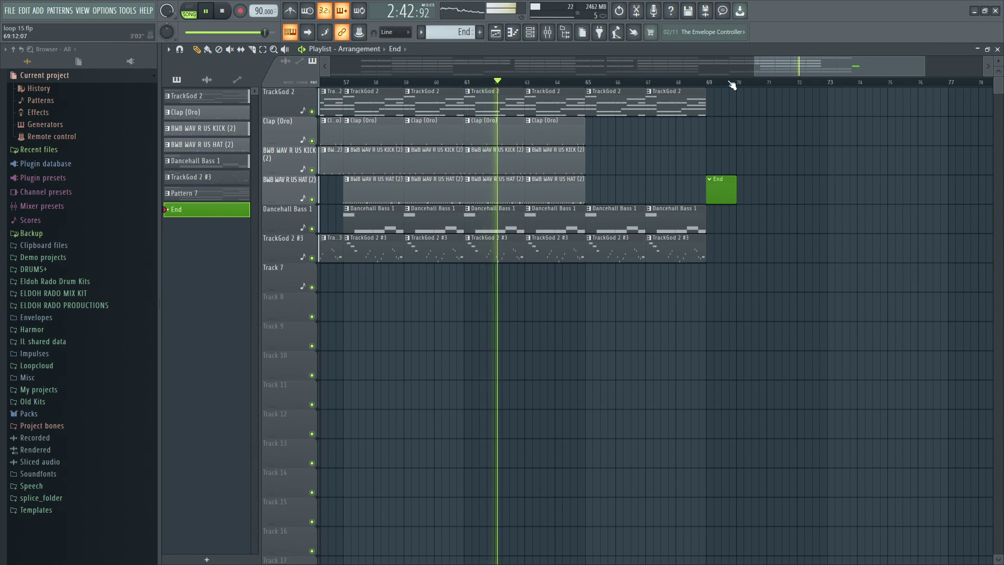
pyautogui.moveTo(757, 66); pyautogui.dragTo(752, 67)
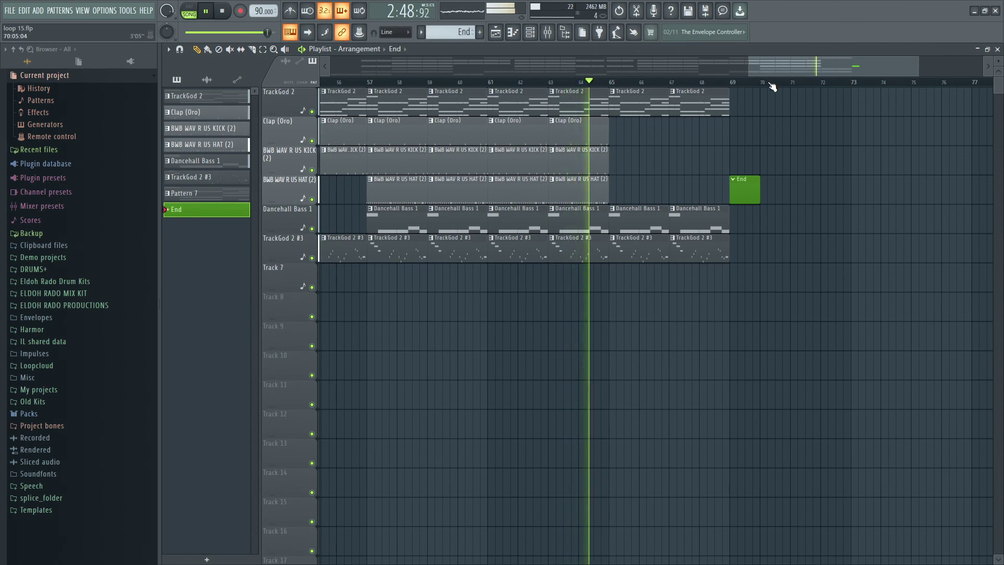
pyautogui.scroll(-2, 769, 83)
pyautogui.scroll(4, 769, 82)
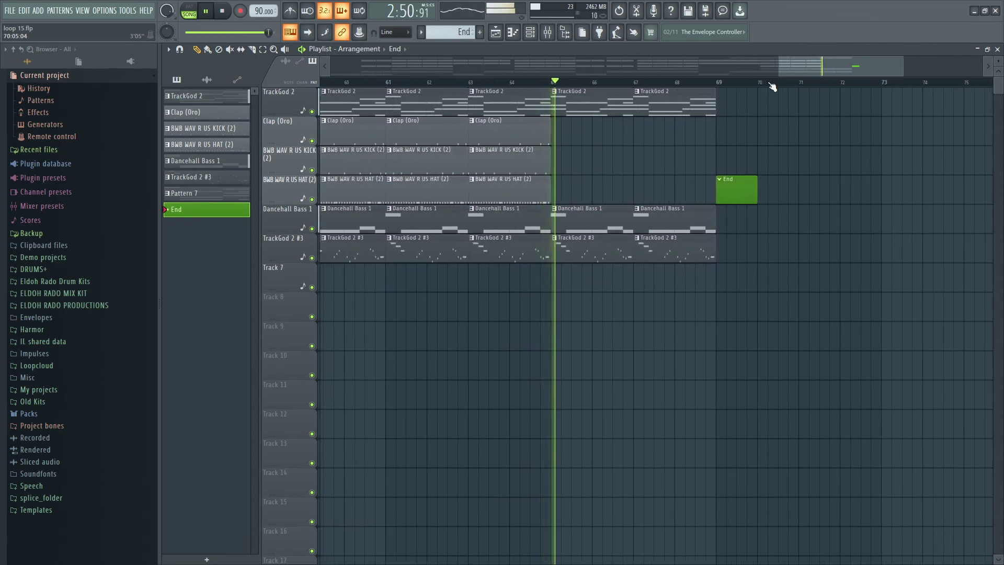